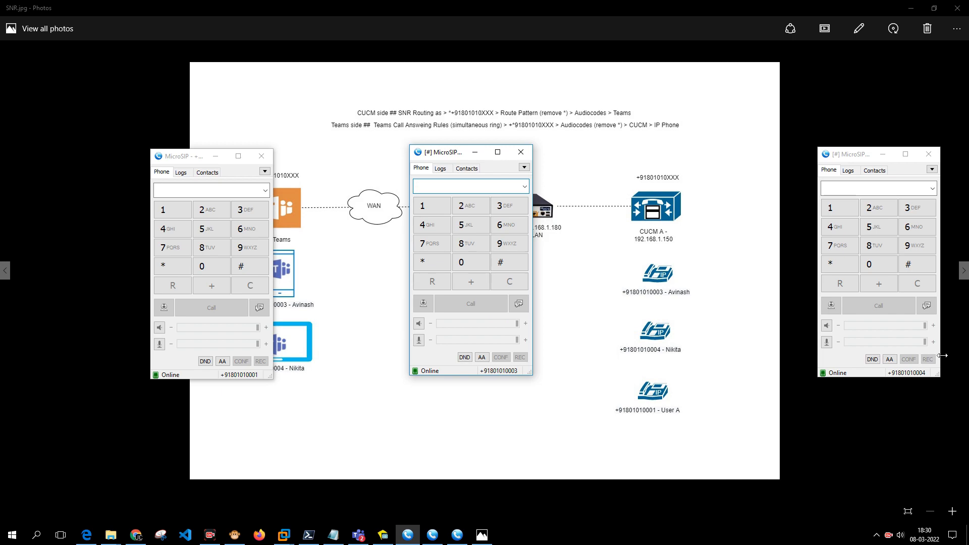
# Bring the network diagram forward and restore the three MicroSIP softphone windows.
pyautogui.click(301, 254)
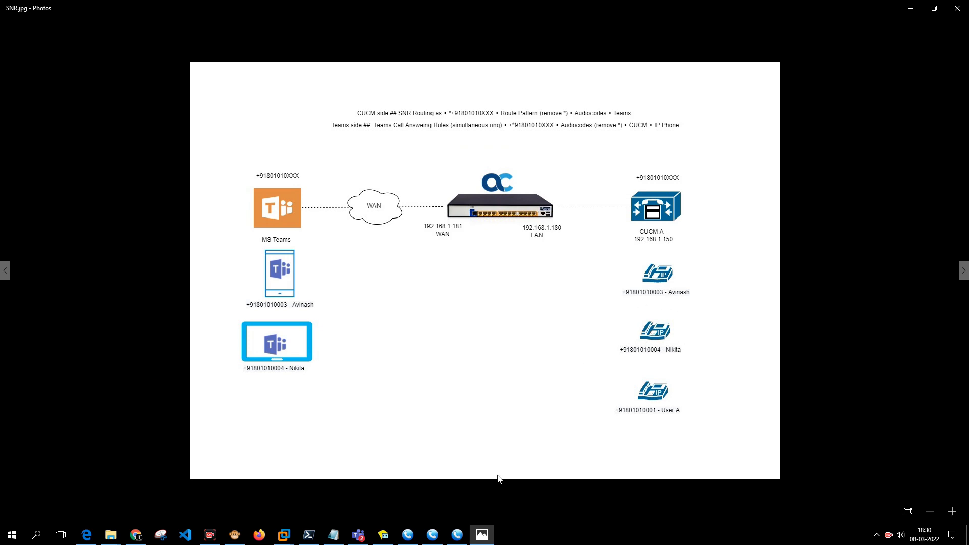
pyautogui.click(457, 535)
pyautogui.click(432, 535)
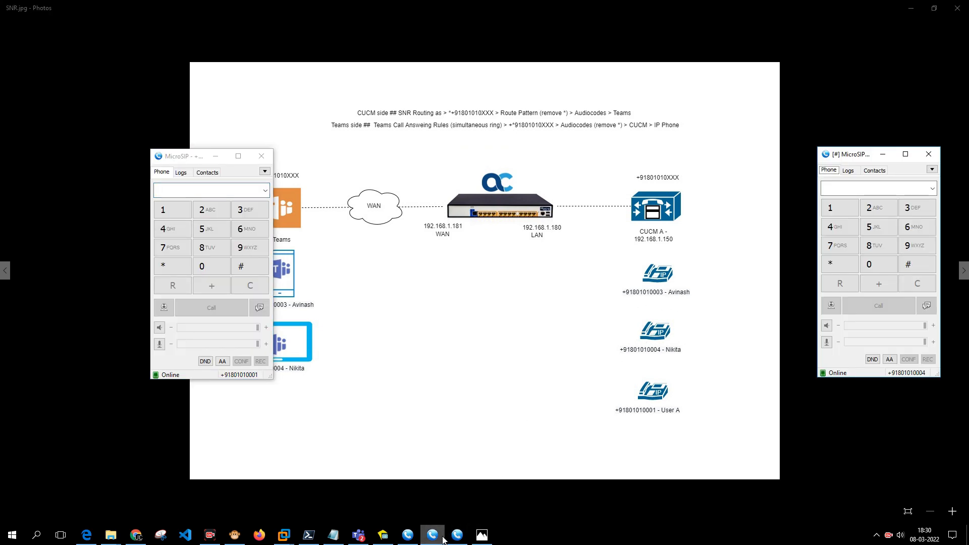
pyautogui.click(408, 536)
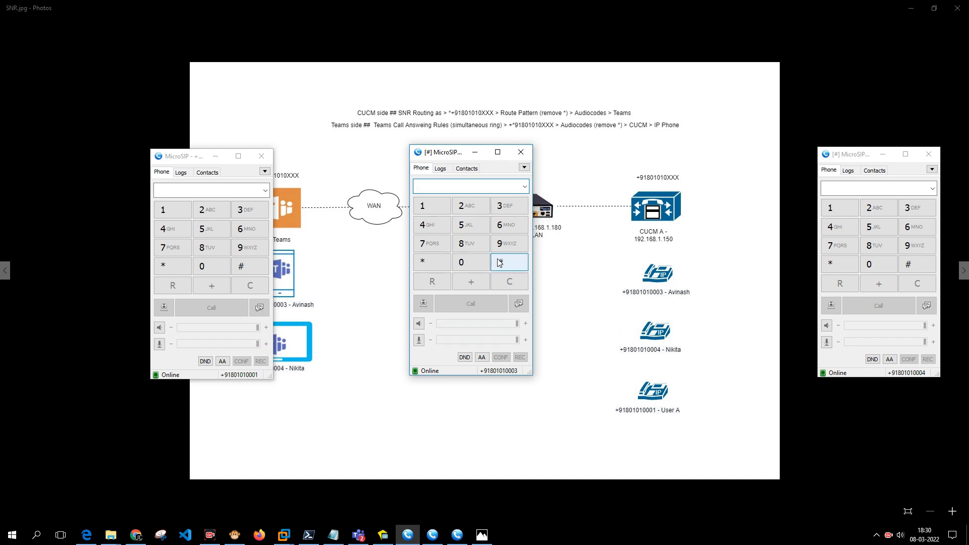
# Call the other test line from the call log, answer it on the receiving softphone, then hang up.
pyautogui.click(437, 170)
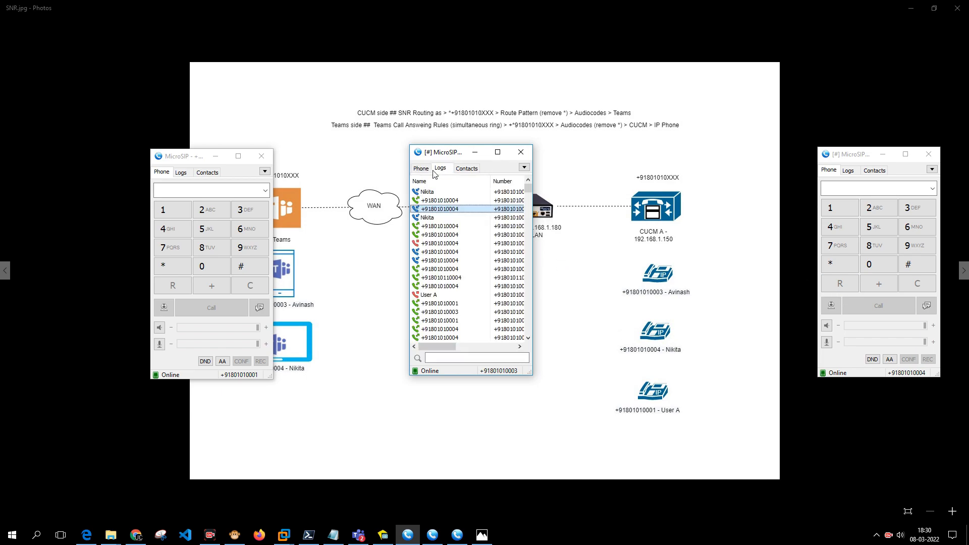
pyautogui.click(449, 200)
pyautogui.rightClick(449, 200)
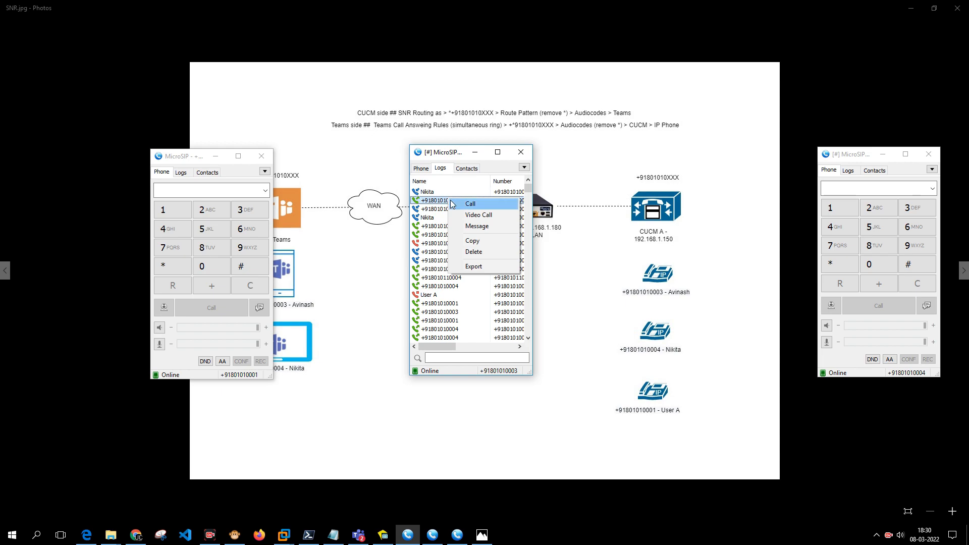
pyautogui.click(469, 203)
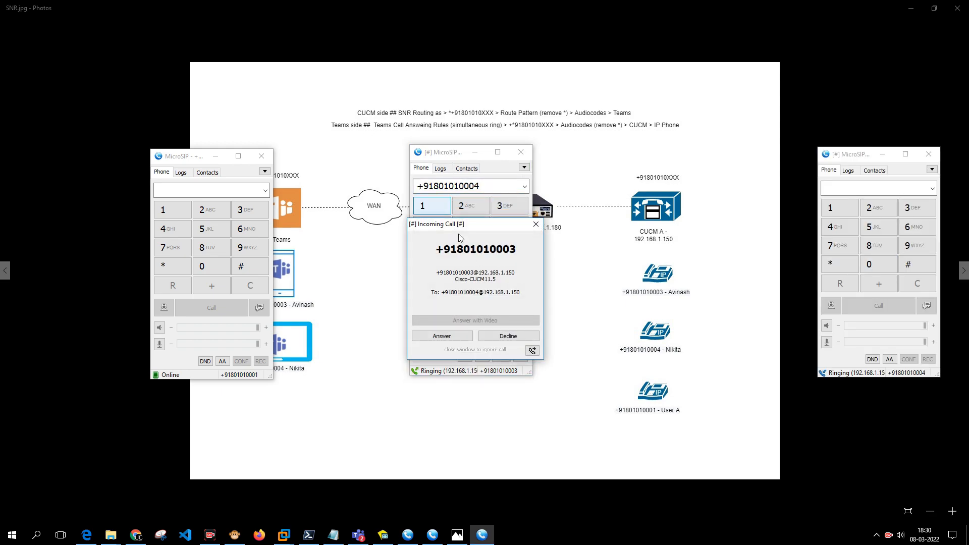
pyautogui.moveTo(460, 238); pyautogui.dragTo(706, 192)
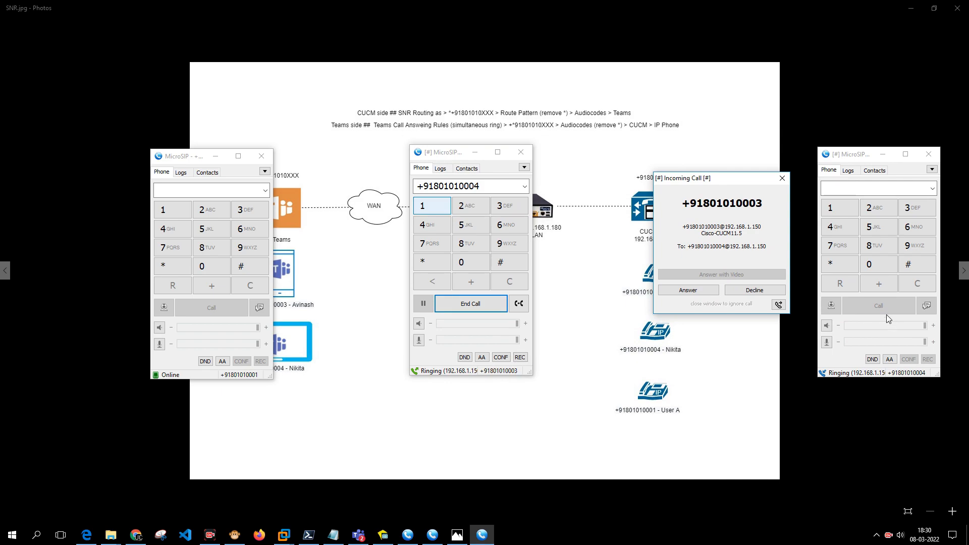
pyautogui.click(688, 291)
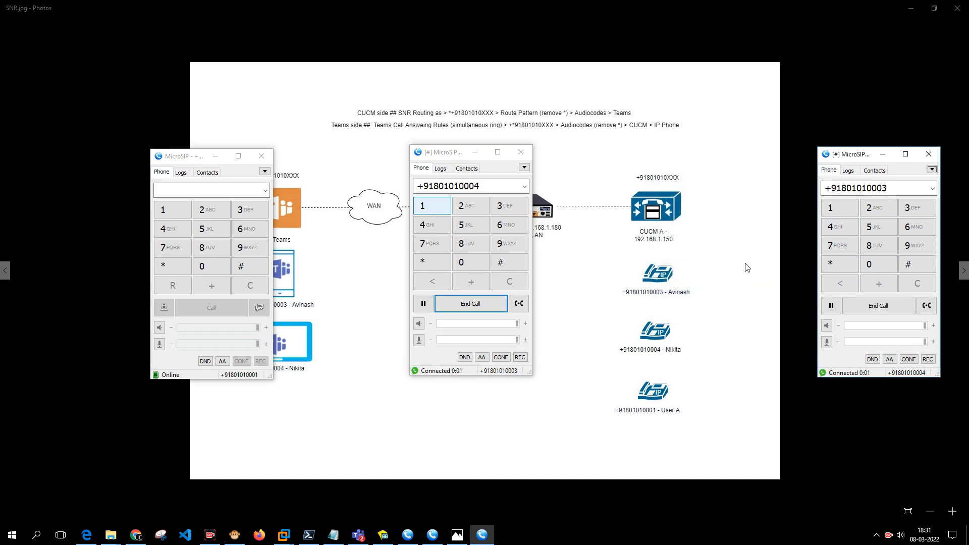
pyautogui.click(862, 307)
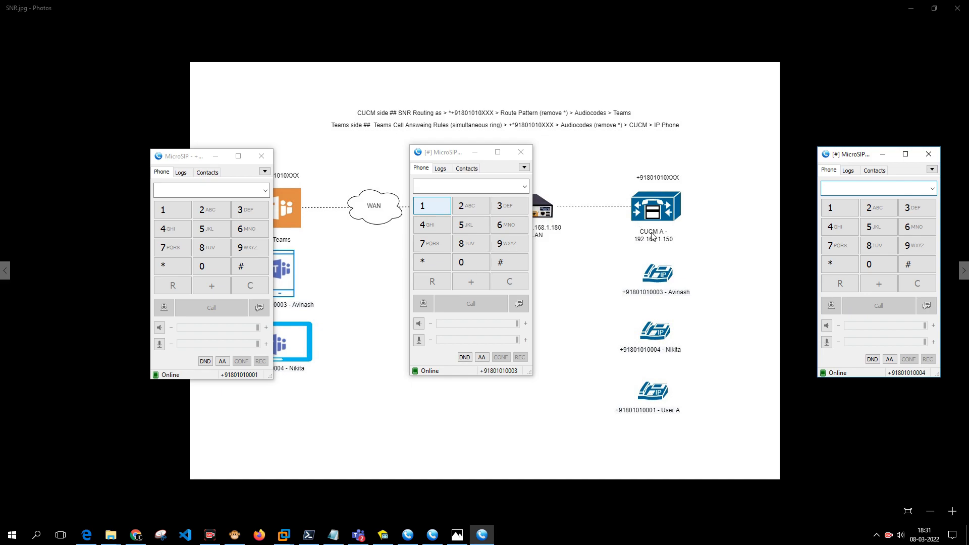
pyautogui.click(704, 328)
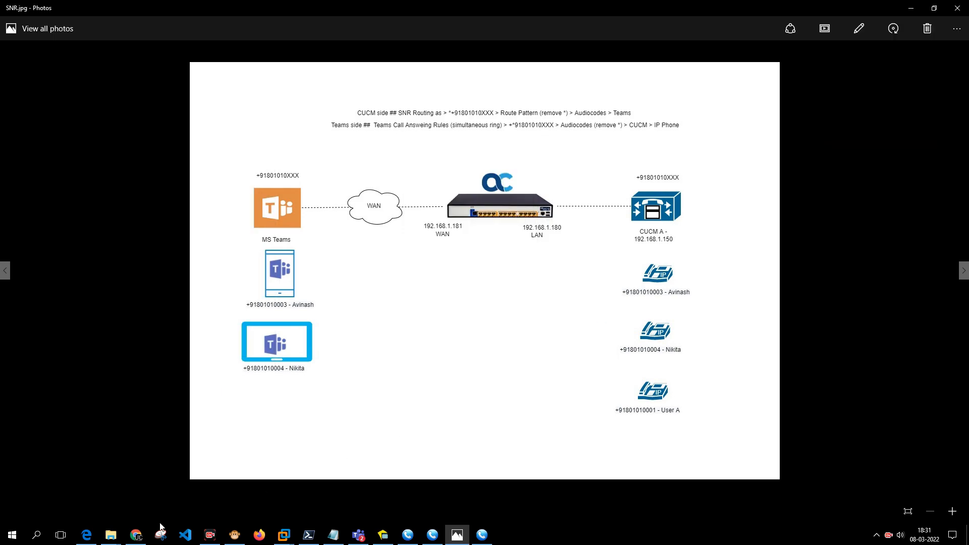
pyautogui.click(137, 535)
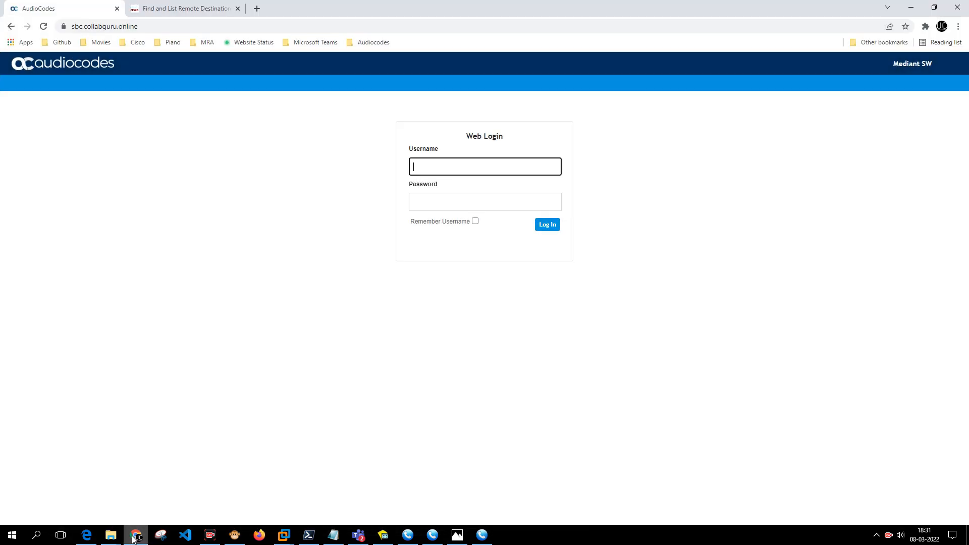
pyautogui.click(158, 3)
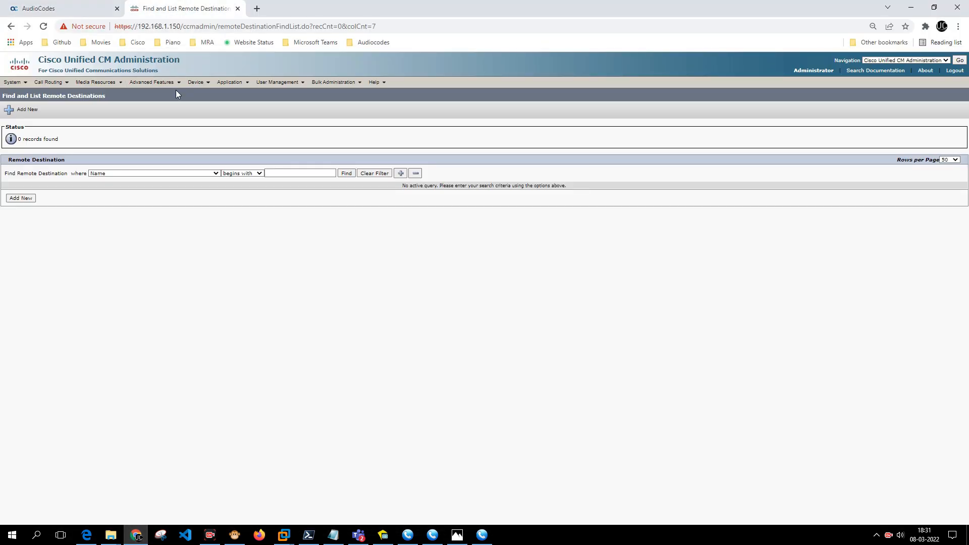
pyautogui.moveTo(198, 83)
pyautogui.click(205, 127)
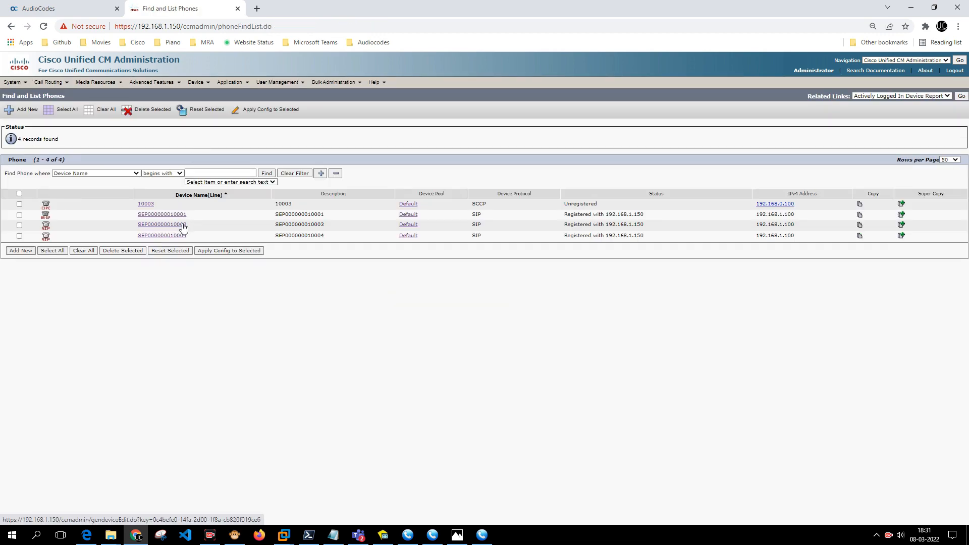
pyautogui.click(181, 226)
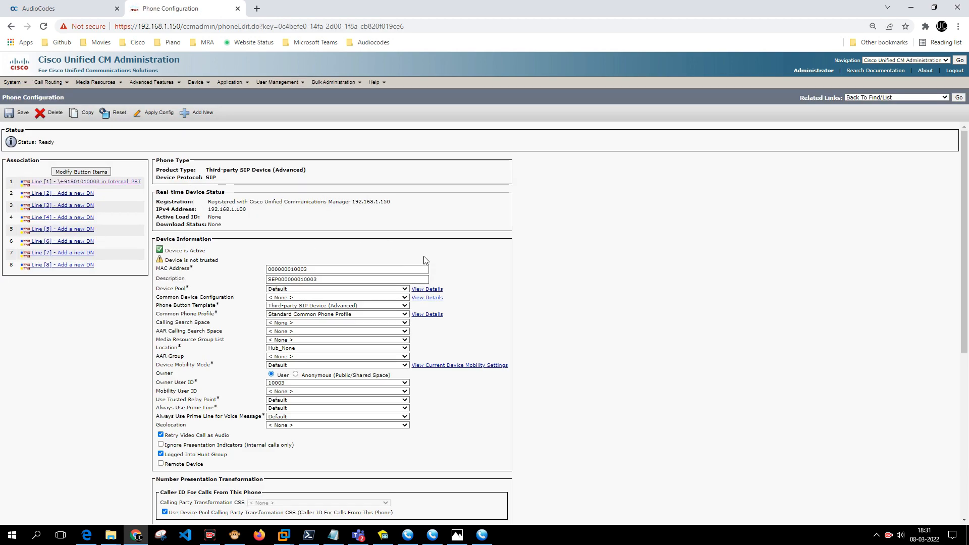
pyautogui.scroll(-7, 425, 260)
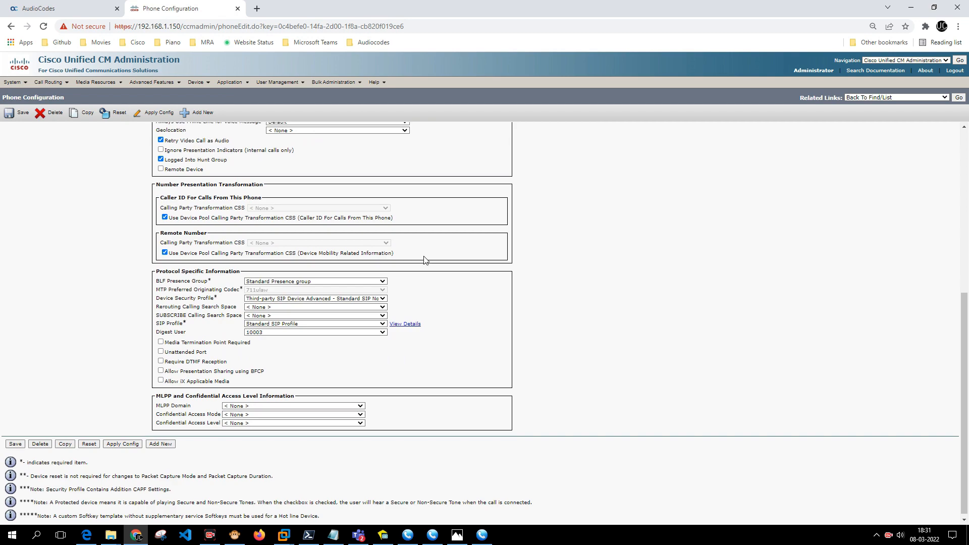
pyautogui.scroll(5, 425, 260)
pyautogui.scroll(2, 150, 198)
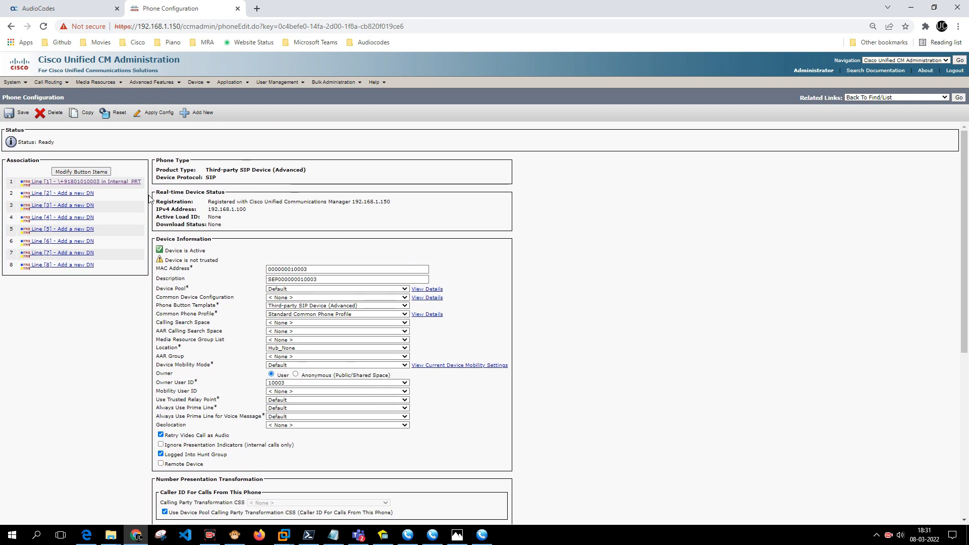
pyautogui.click(108, 183)
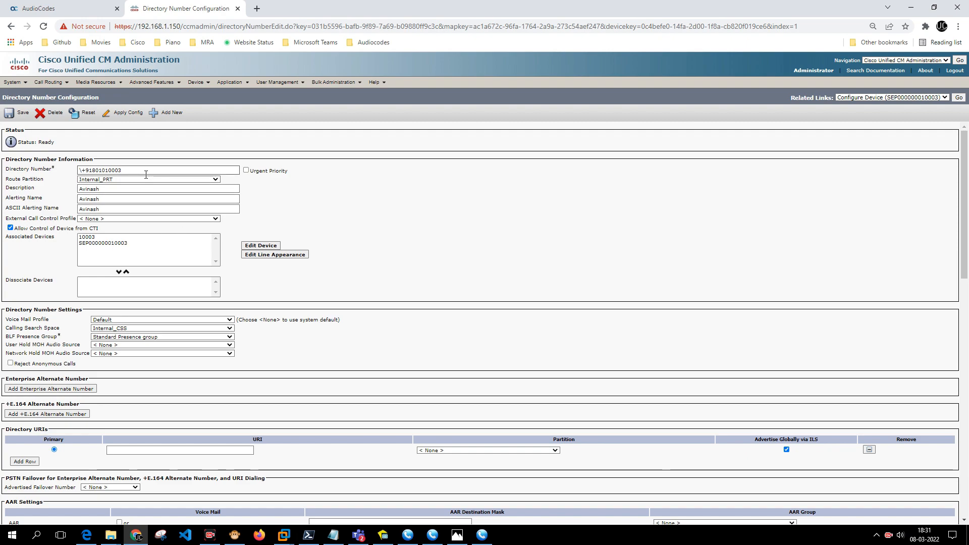
pyautogui.scroll(-15, 280, 253)
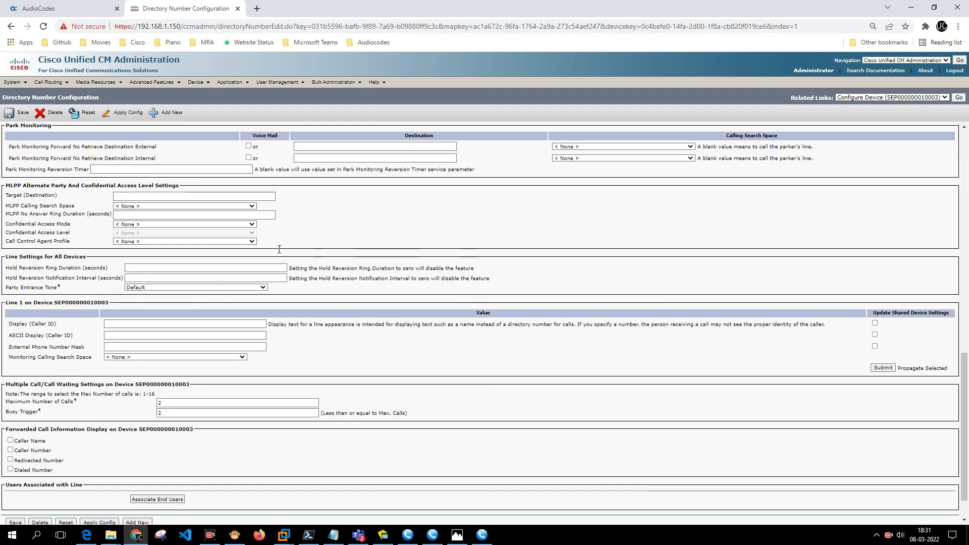
pyautogui.scroll(6, 280, 253)
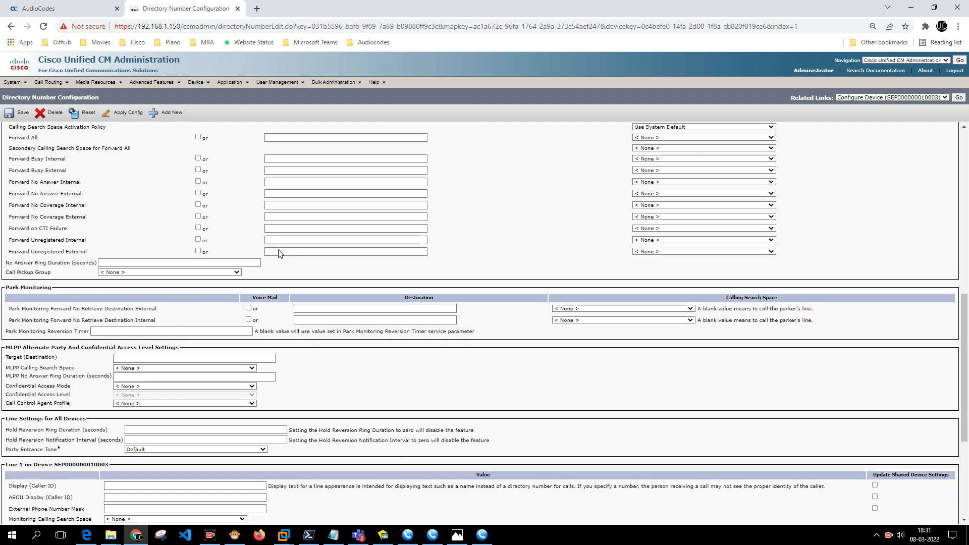
pyautogui.scroll(10, 279, 249)
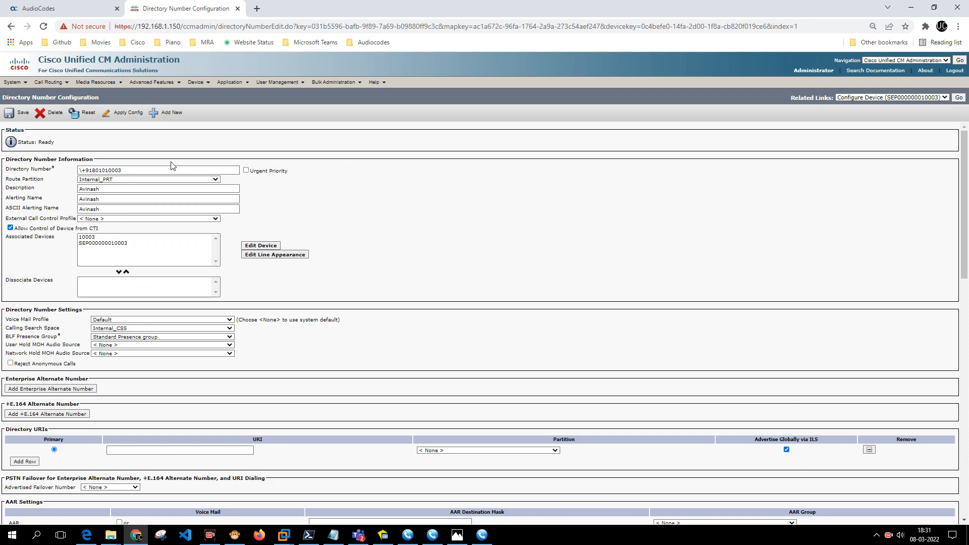
pyautogui.moveTo(173, 170); pyautogui.dragTo(42, 172)
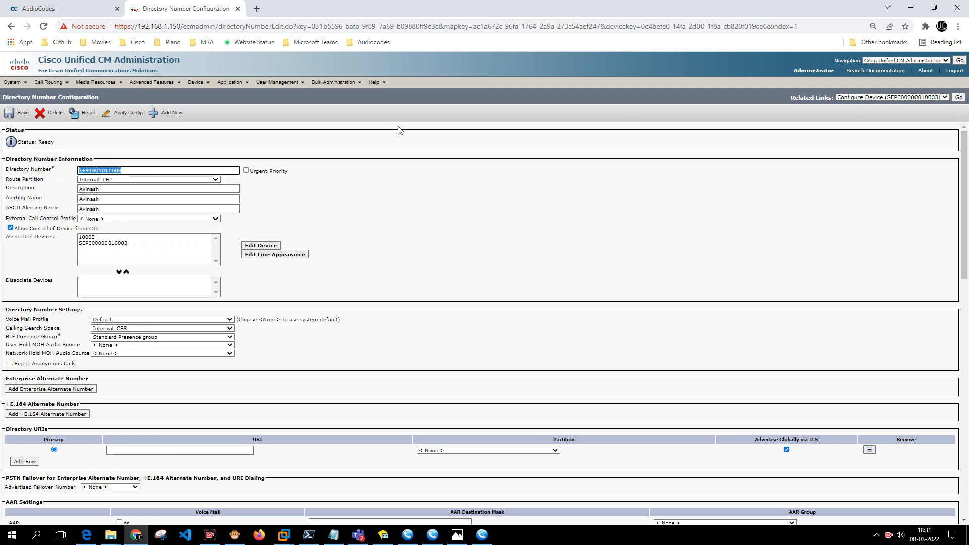
pyautogui.click(959, 98)
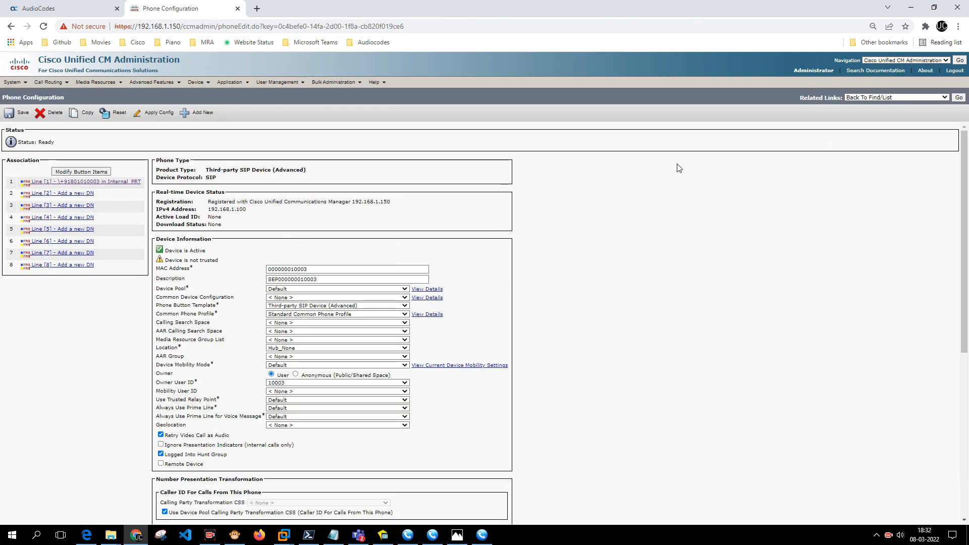
pyautogui.click(959, 98)
pyautogui.click(182, 237)
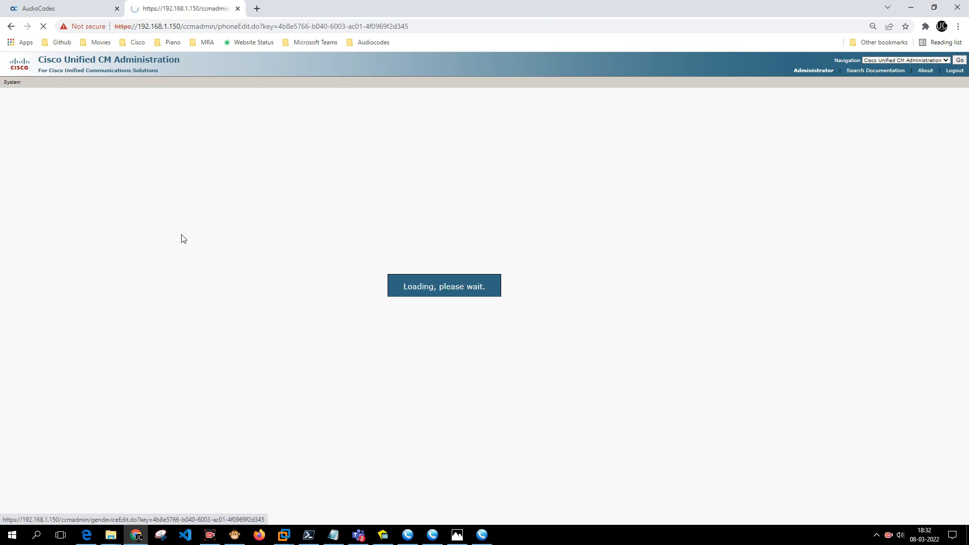
pyautogui.scroll(-6, 279, 254)
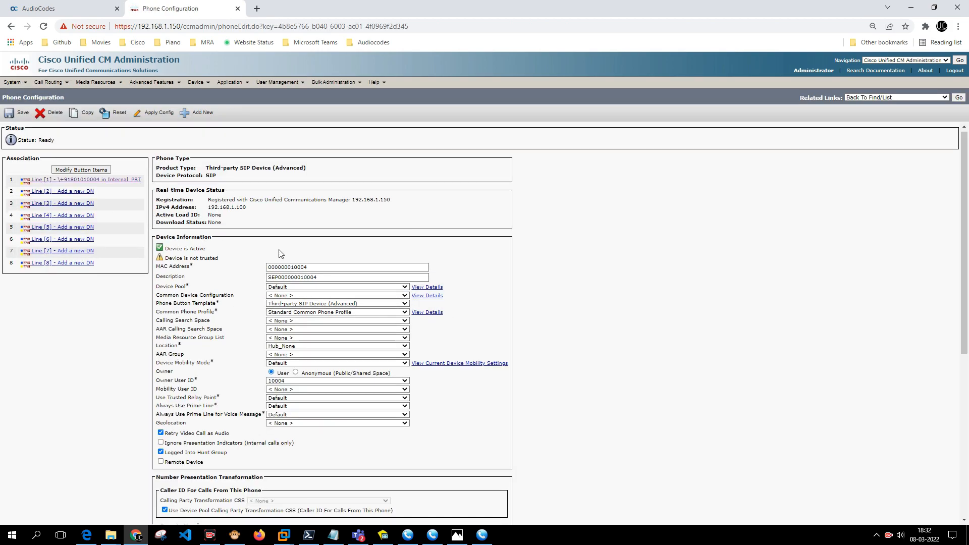
pyautogui.scroll(6, 280, 254)
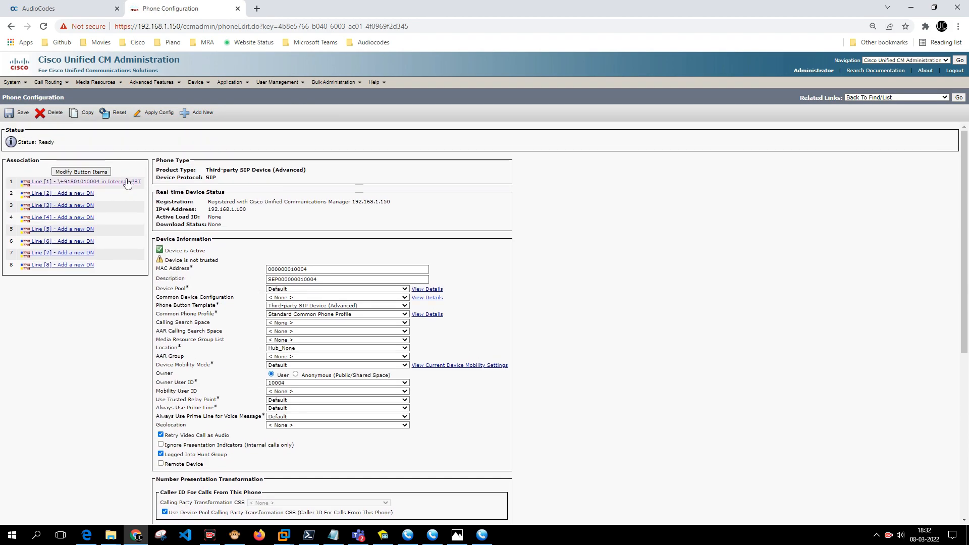
pyautogui.click(129, 182)
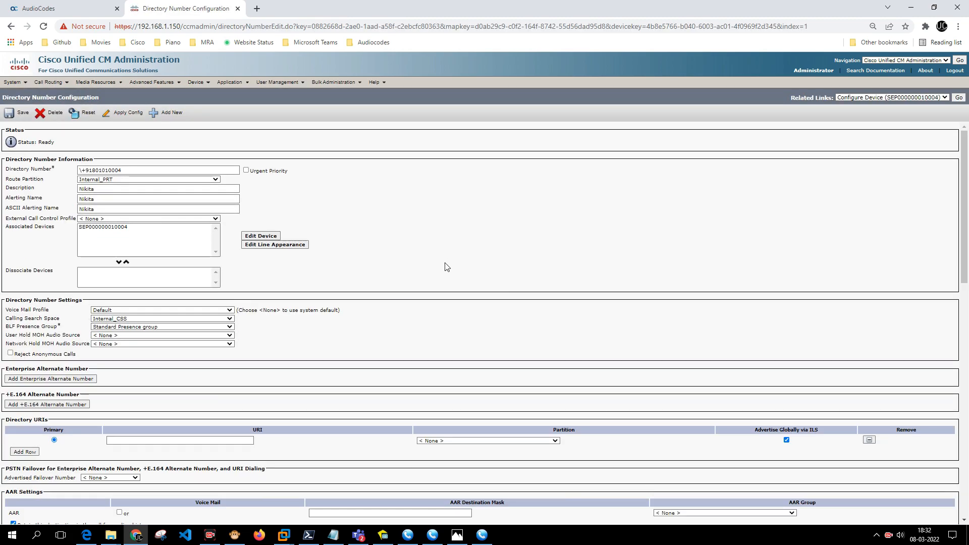
pyautogui.scroll(-15, 444, 266)
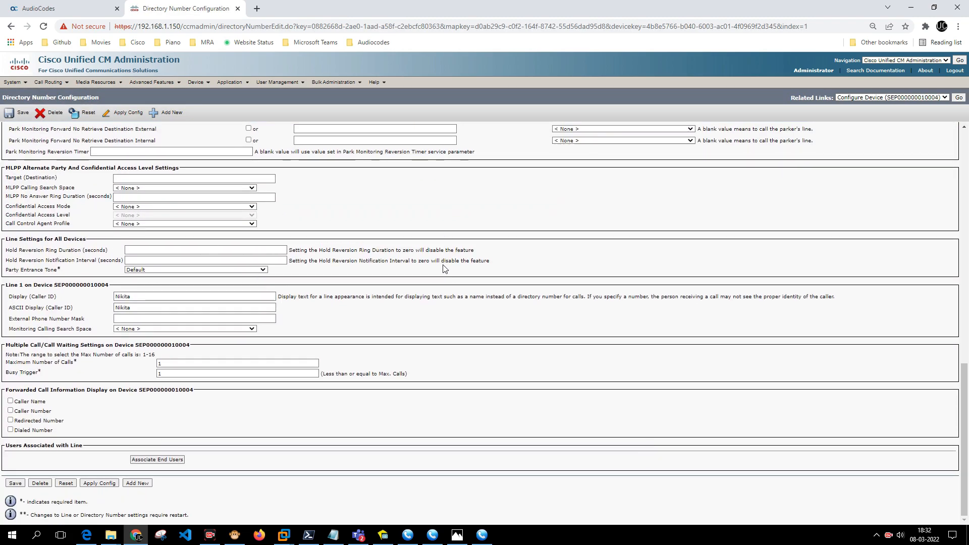
pyautogui.scroll(15, 444, 269)
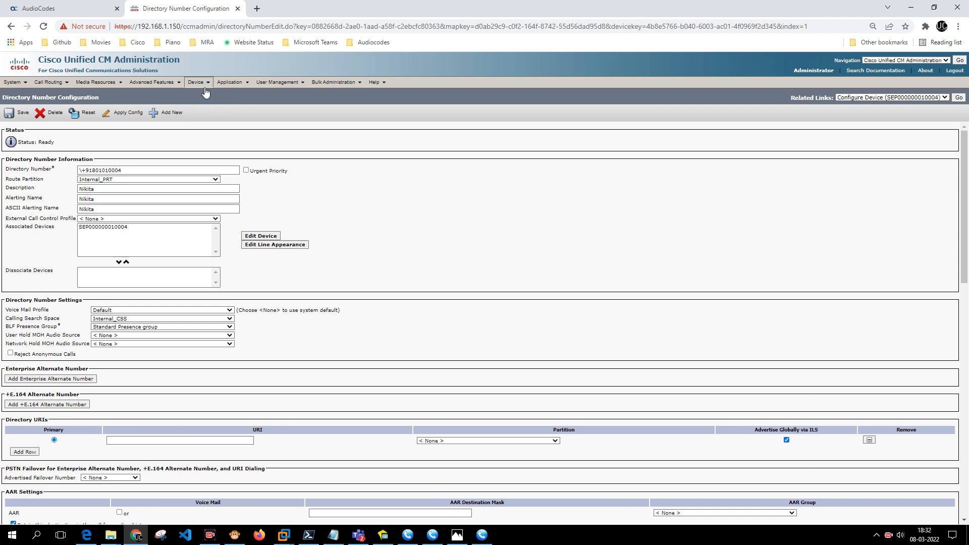
pyautogui.moveTo(197, 82)
pyautogui.moveTo(228, 155)
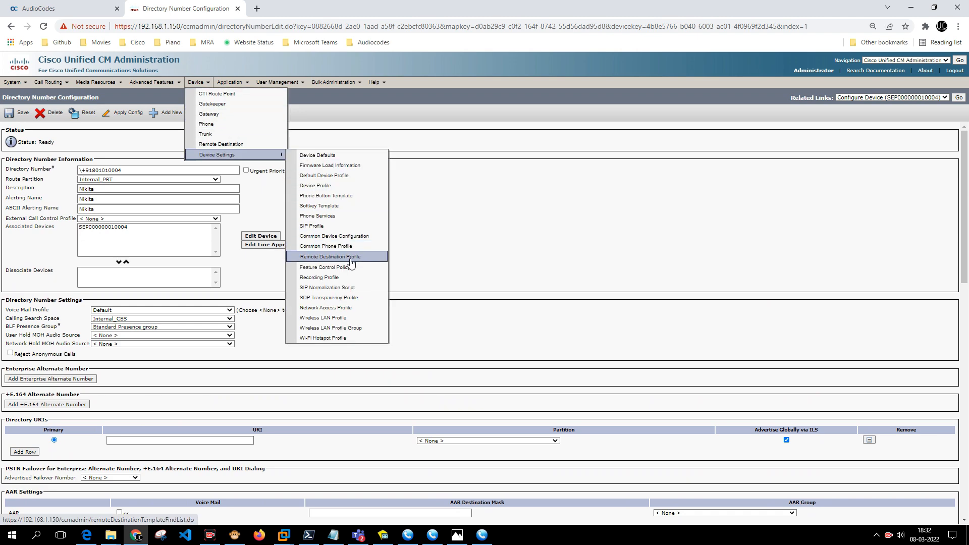
# Start a new remote destination profile named RDP_10003 and enter its description.
pyautogui.click(352, 260)
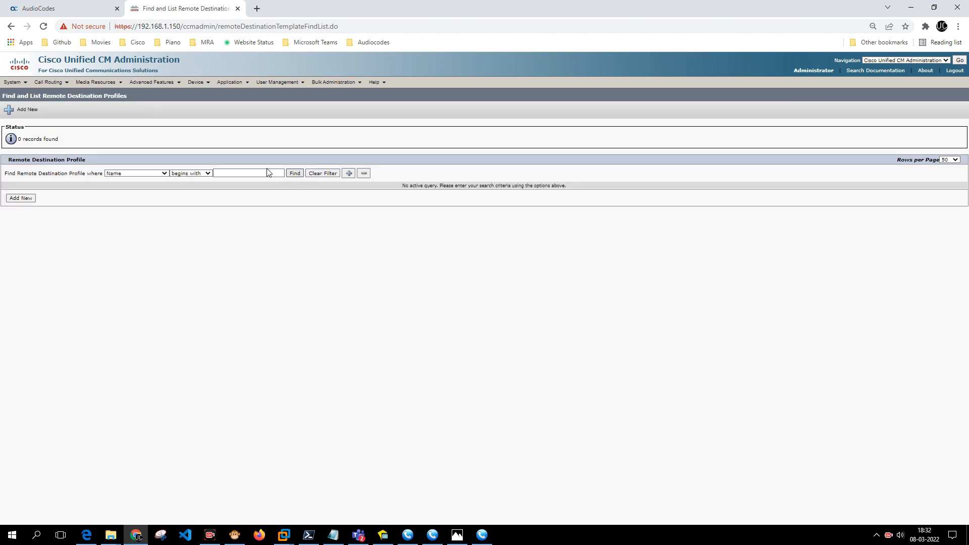
pyautogui.click(28, 120)
pyautogui.click(193, 173)
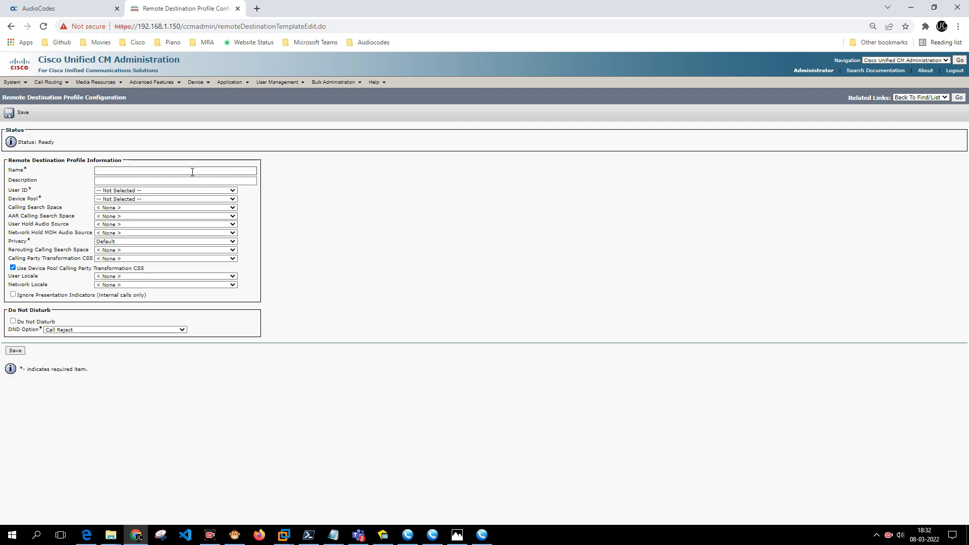
pyautogui.click(192, 172)
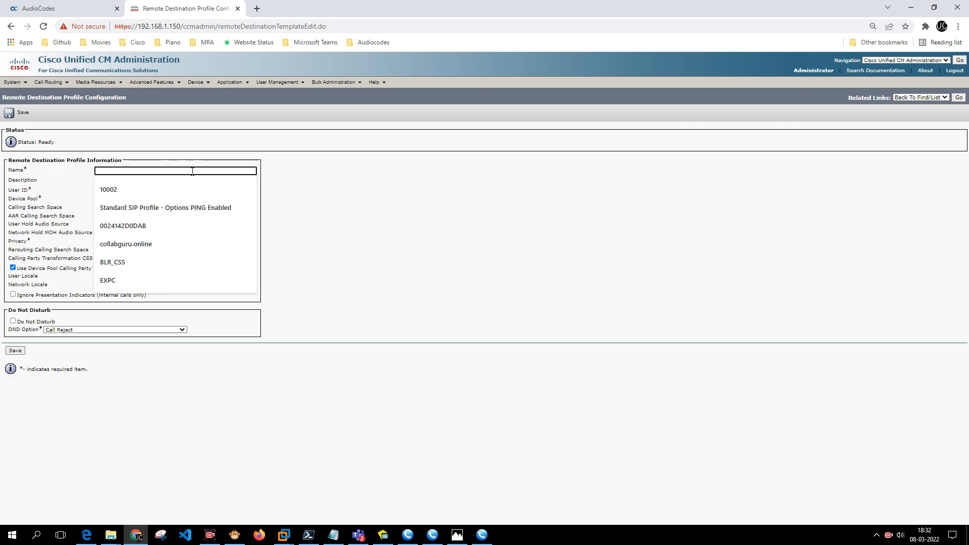
pyautogui.write('RDP_')
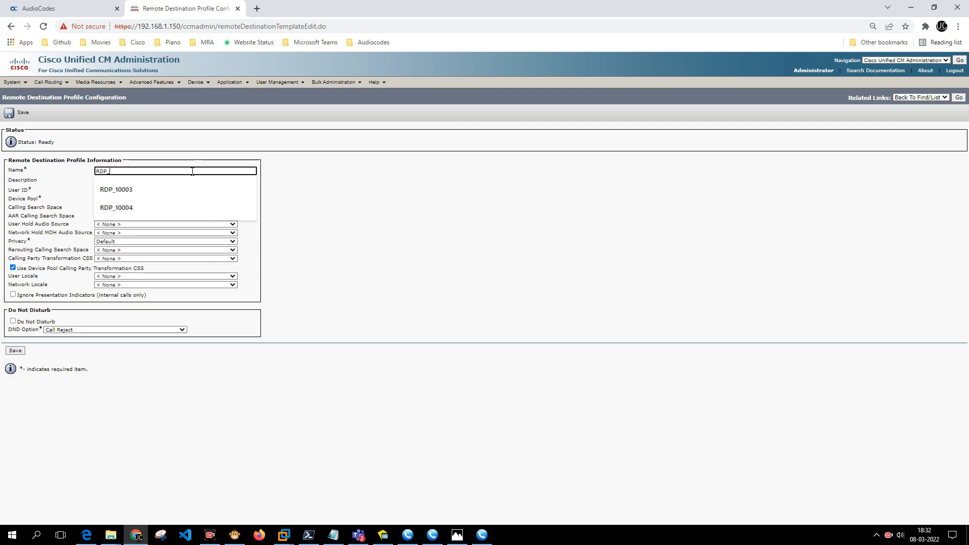
pyautogui.write('10003')
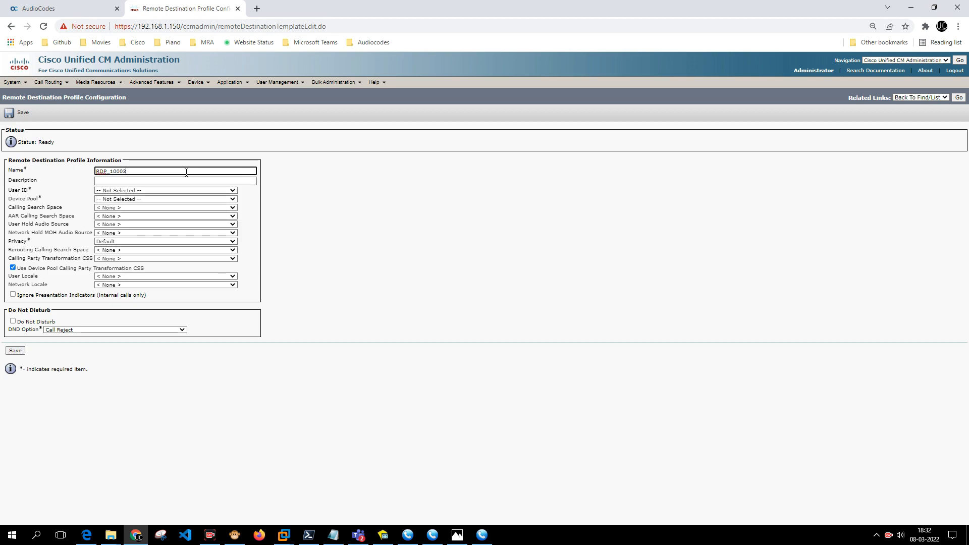
pyautogui.click(126, 171)
pyautogui.doubleClick(125, 172)
pyautogui.click(123, 181)
pyautogui.write('Avinash')
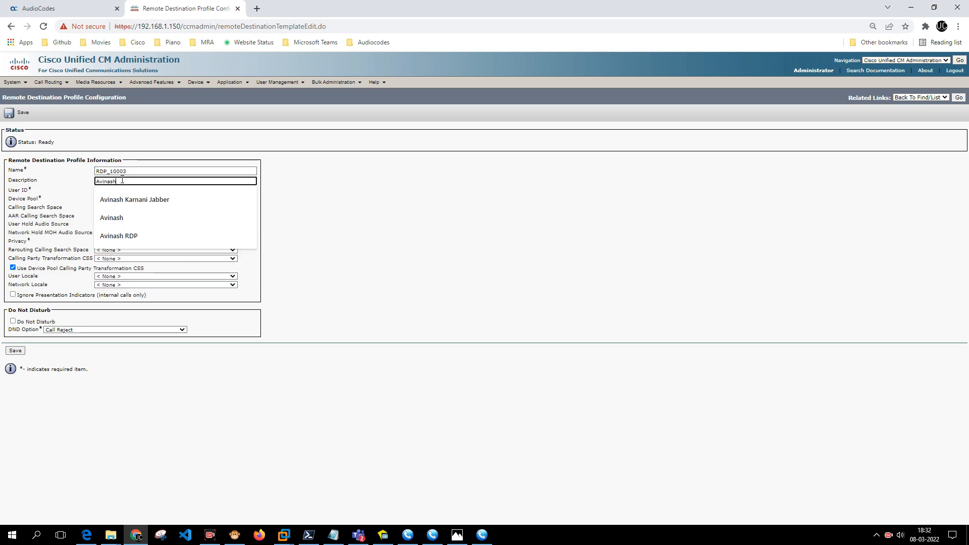
pyautogui.write(' RDP')
pyautogui.press('Tab')
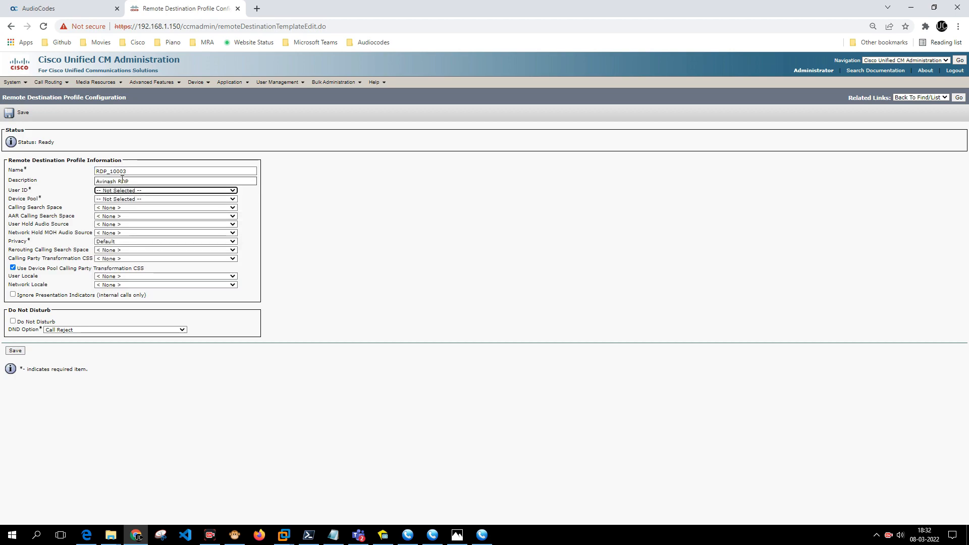
# Assign user 10003, Default device pool and Internal_CSS for calling, AAR and rerouting CSS, then save.
pyautogui.click(166, 191)
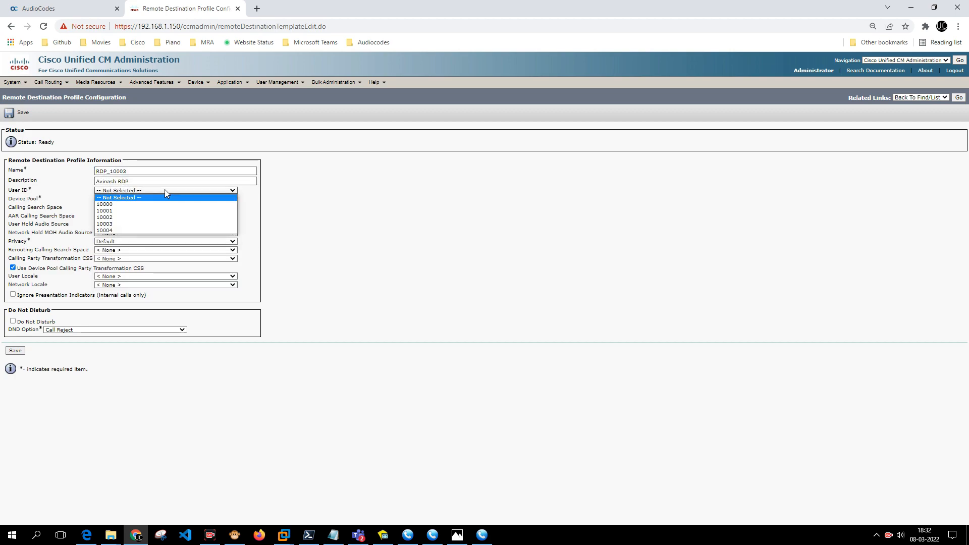
pyautogui.click(162, 224)
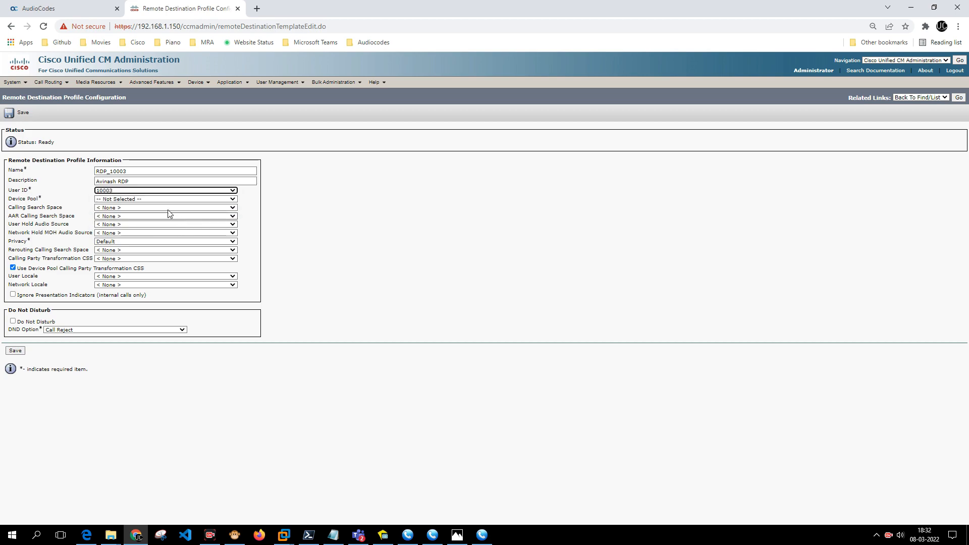
pyautogui.click(134, 200)
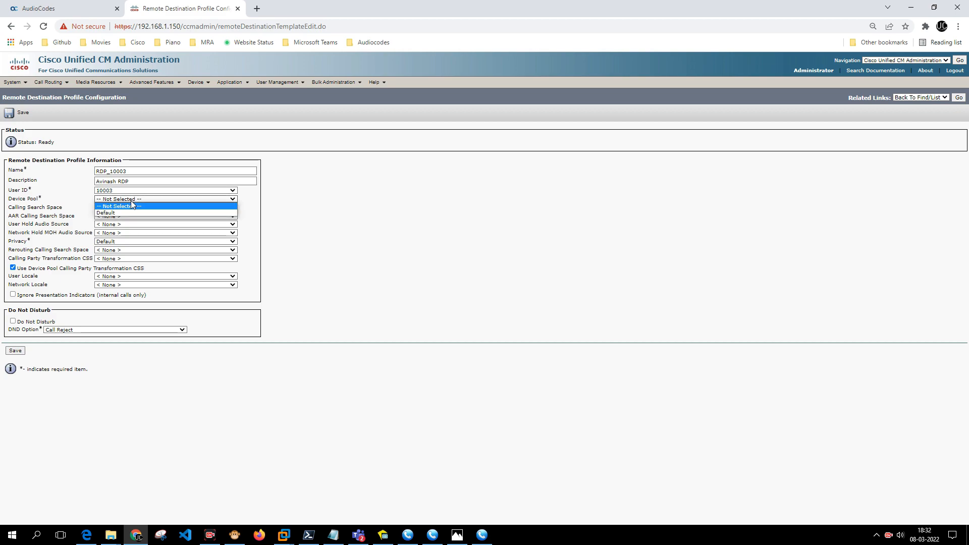
pyautogui.click(147, 213)
pyautogui.click(147, 208)
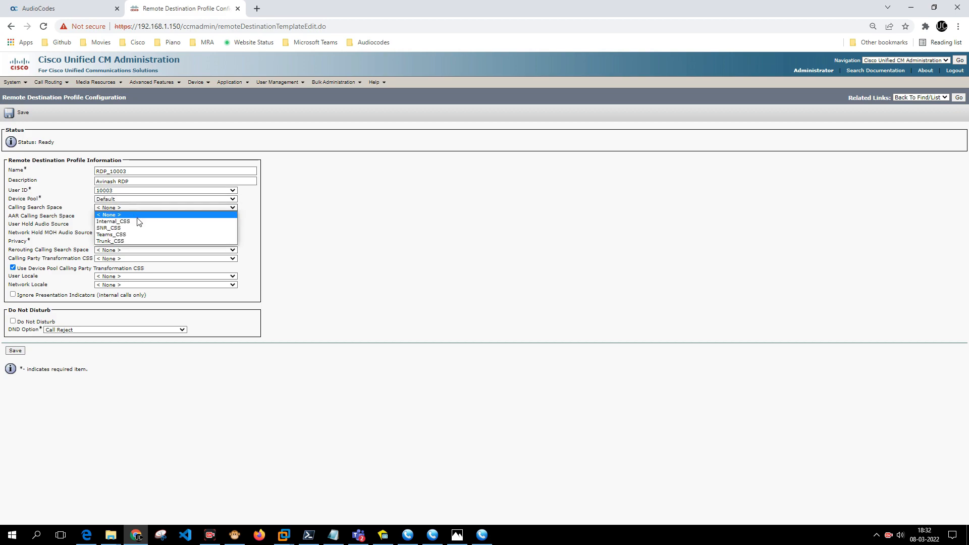
pyautogui.click(137, 222)
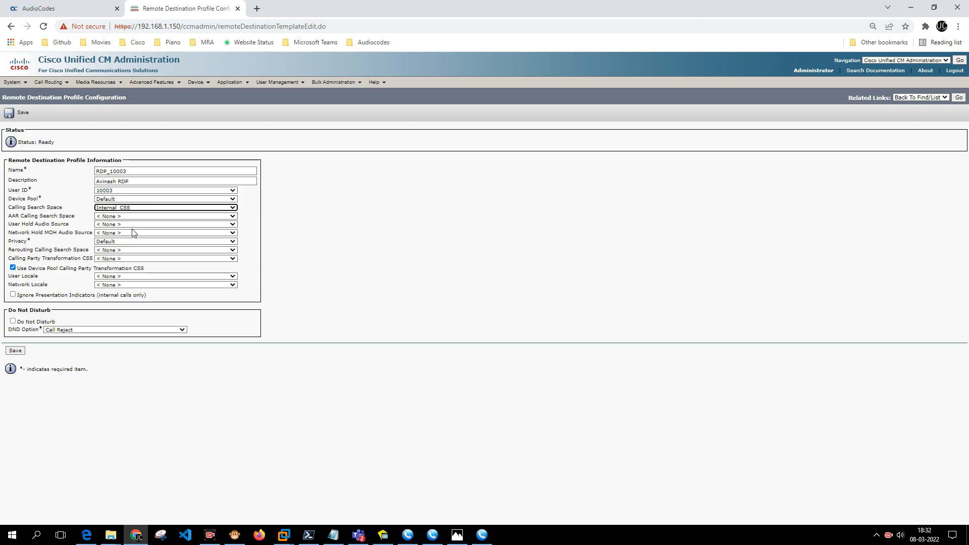
pyautogui.click(128, 217)
pyautogui.click(128, 231)
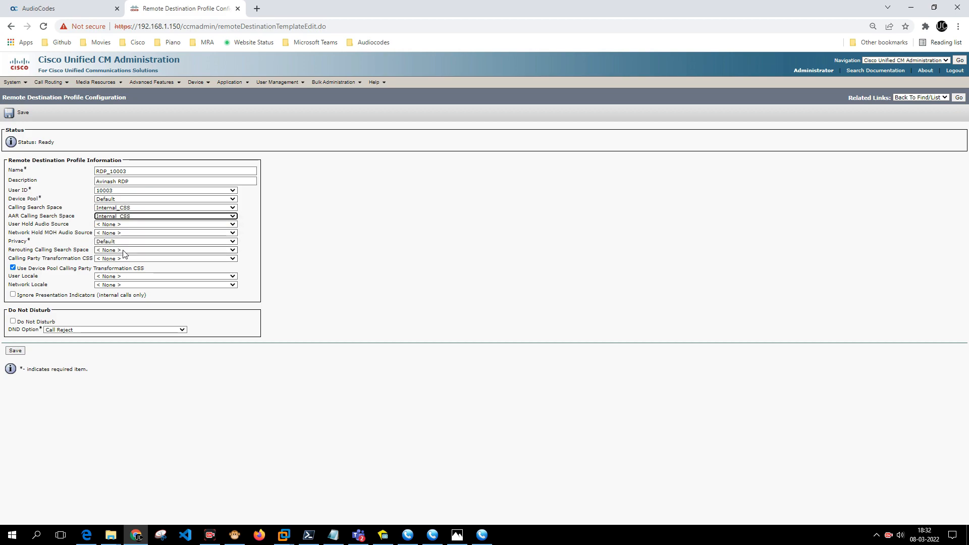
pyautogui.click(125, 250)
pyautogui.click(124, 262)
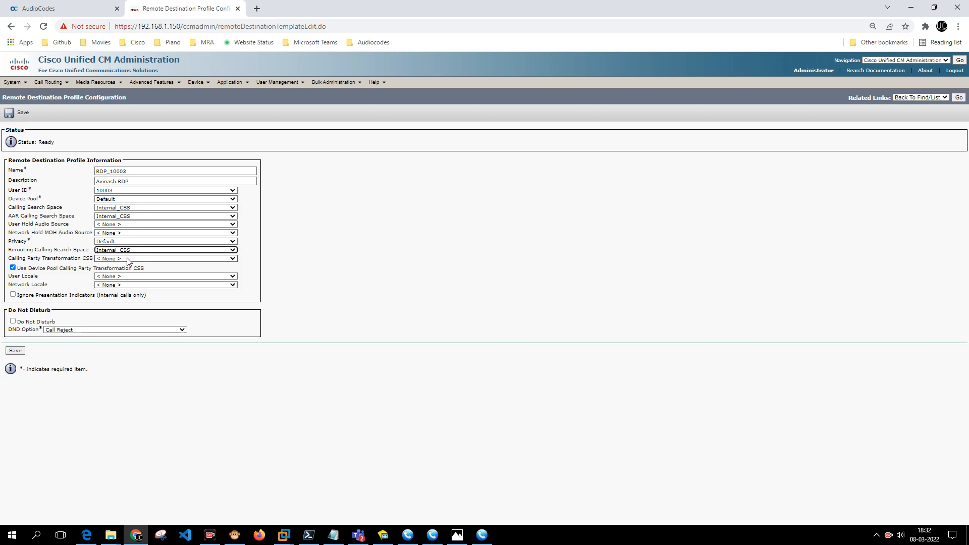
pyautogui.click(15, 352)
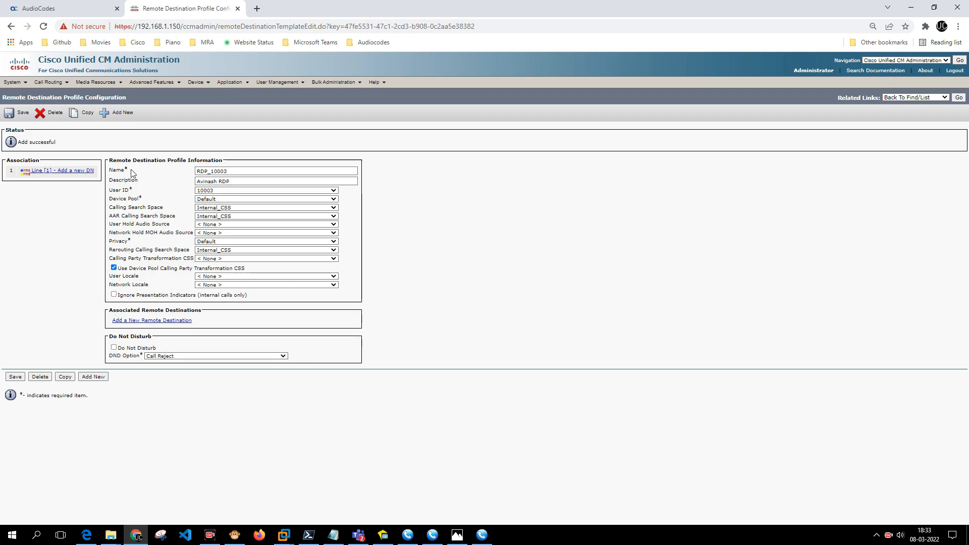
# Begin adding a new directory number as line 1, pasting in the copied value.
pyautogui.click(90, 174)
pyautogui.click(92, 171)
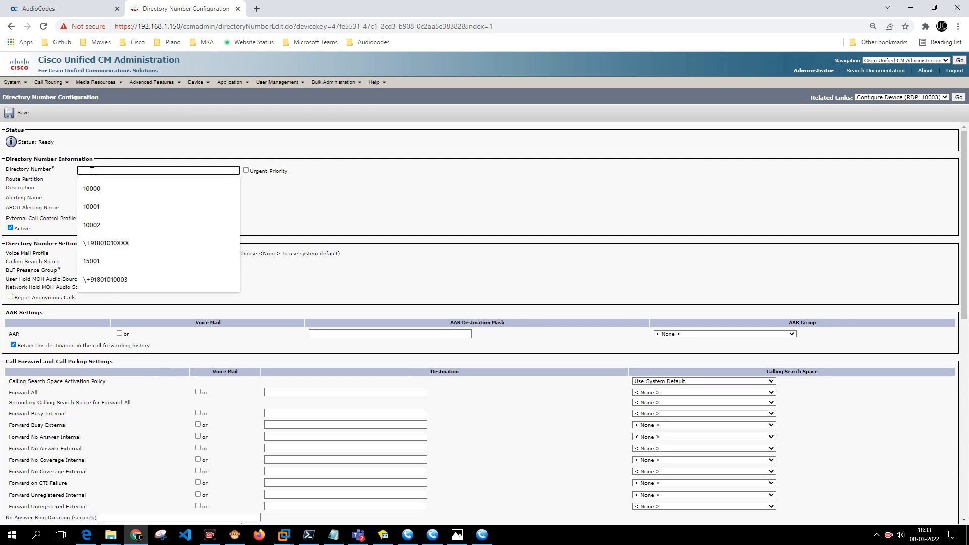
pyautogui.write('RDP_10003')
pyautogui.moveTo(154, 170); pyautogui.dragTo(1, 165)
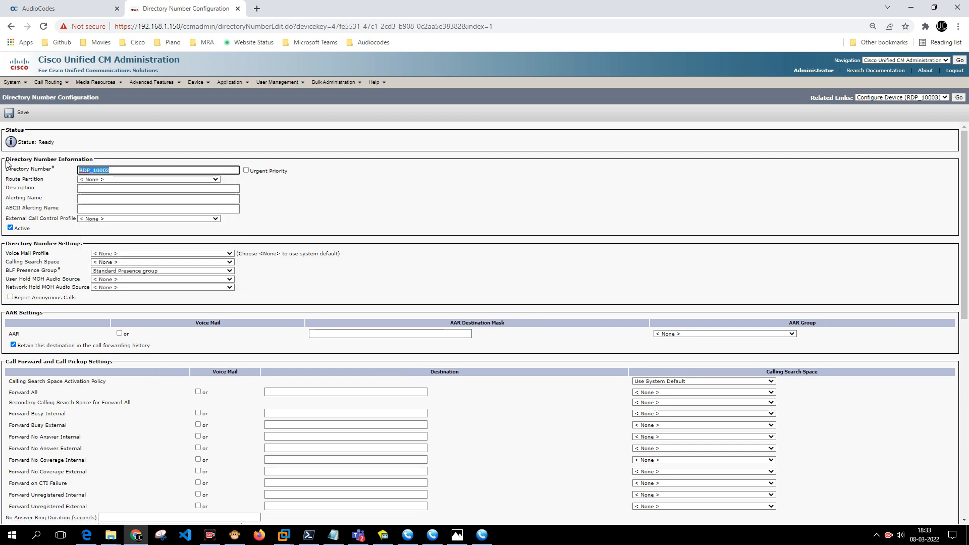
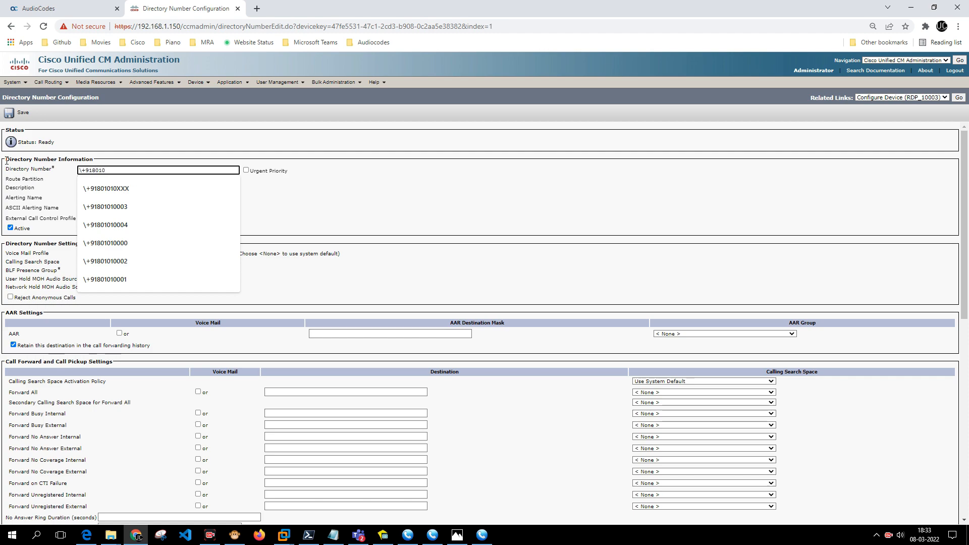
pyautogui.press('Tab')
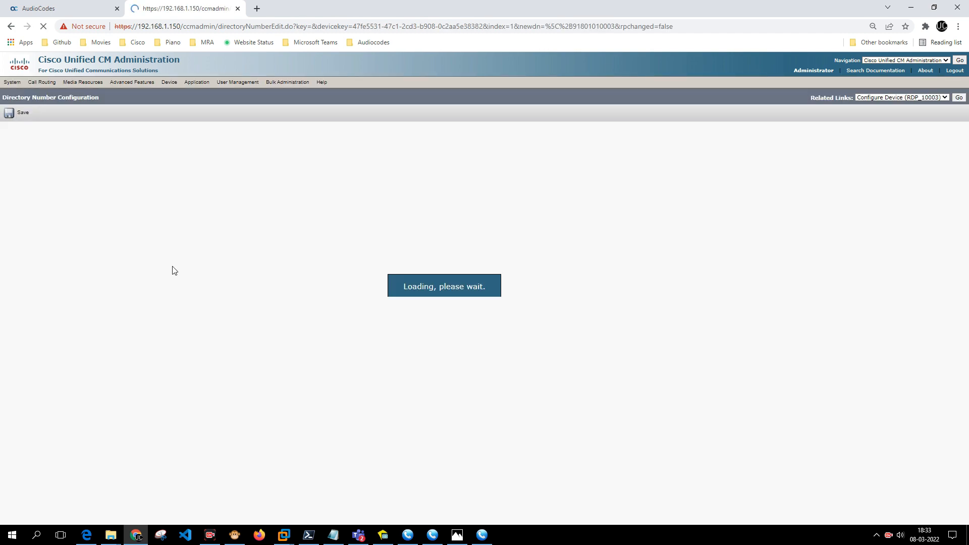
pyautogui.click(457, 535)
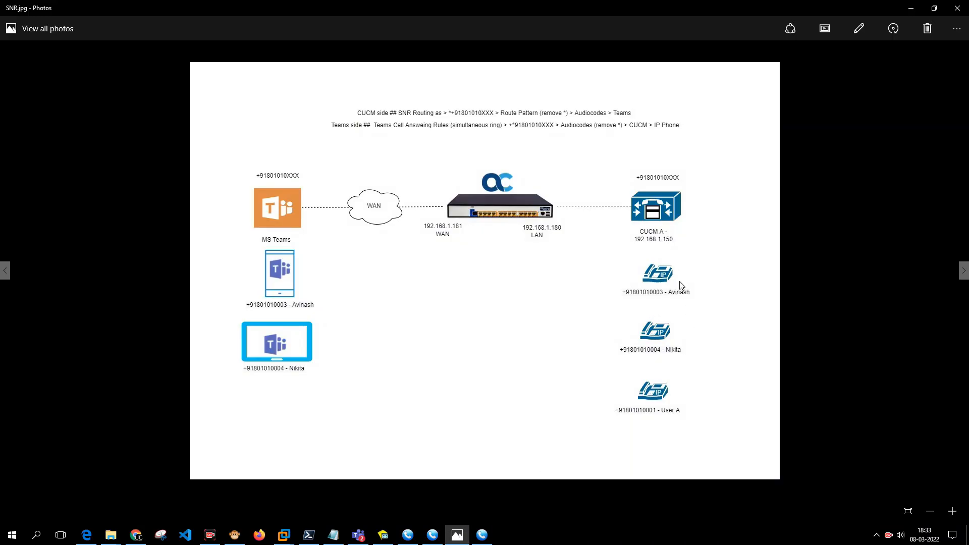
pyautogui.click(907, 14)
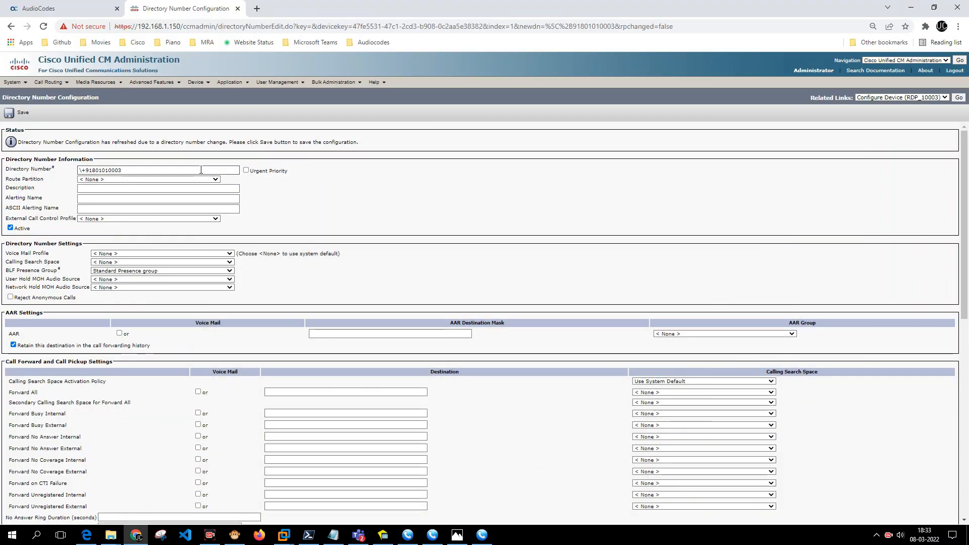
pyautogui.click(181, 180)
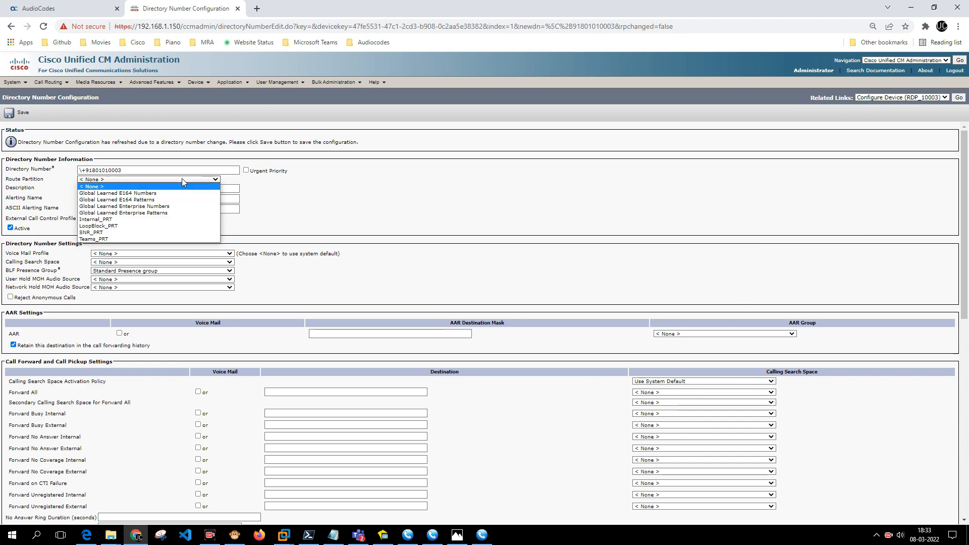
pyautogui.click(157, 219)
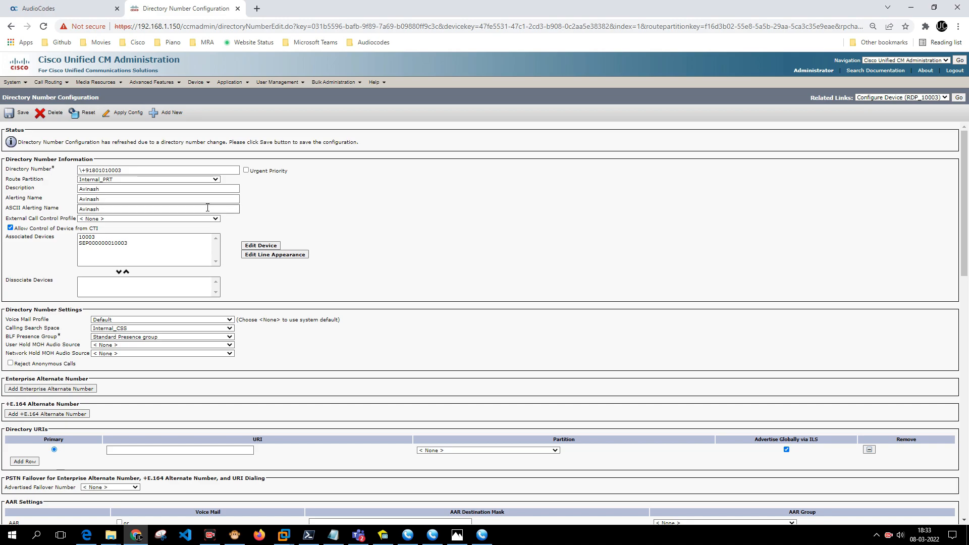
pyautogui.scroll(-12, 304, 336)
pyautogui.scroll(-3, 305, 336)
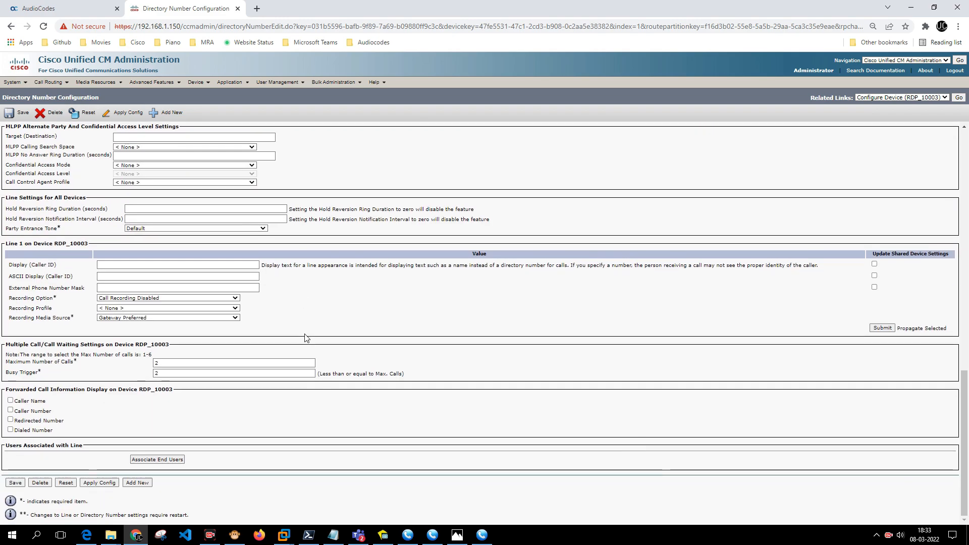
pyautogui.scroll(15, 211, 296)
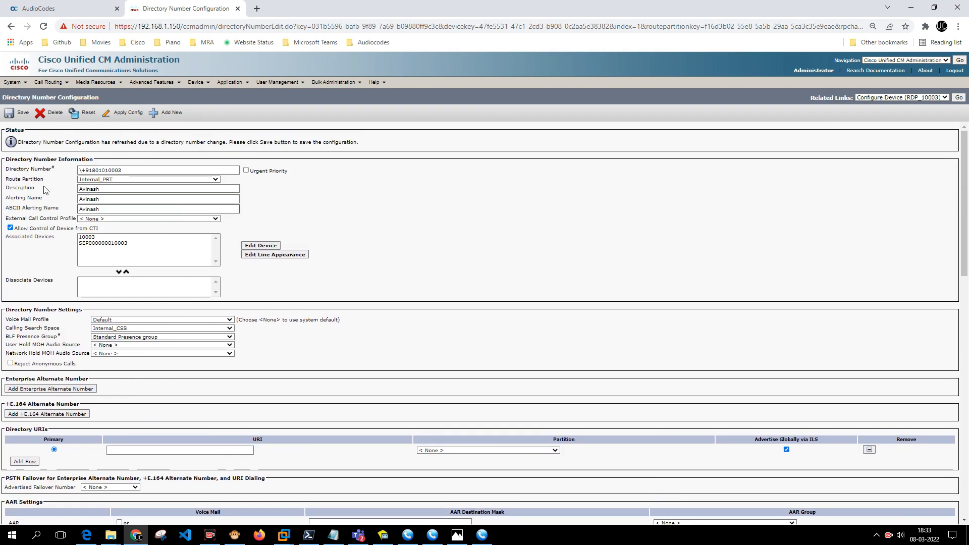
pyautogui.click(9, 121)
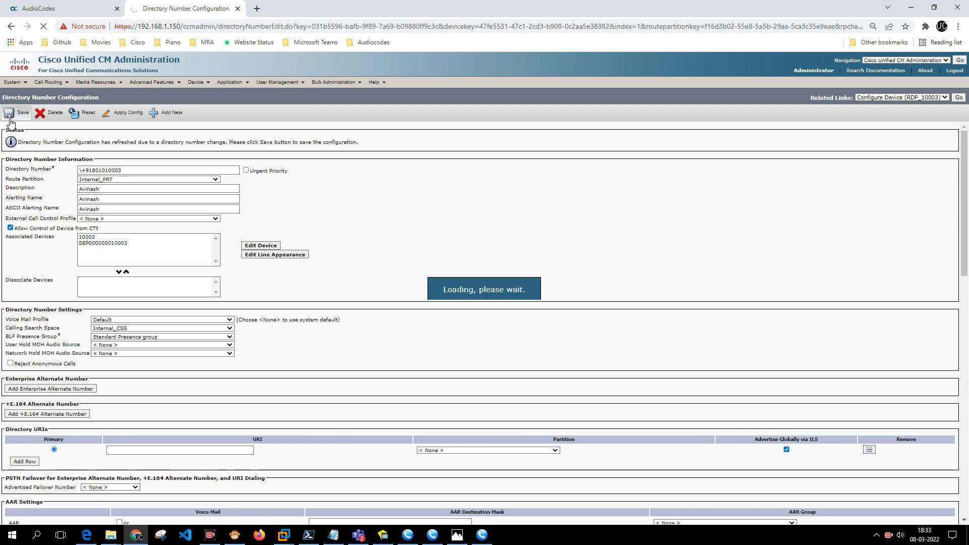
pyautogui.click(959, 98)
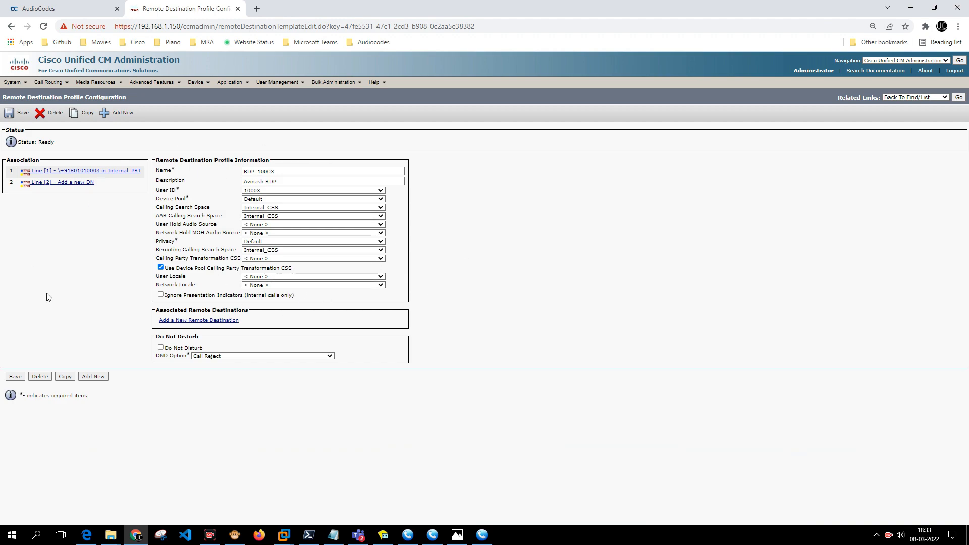
# Begin remote destination RD_10003 on profile RDP_10003, then go to the End User list.
pyautogui.click(207, 321)
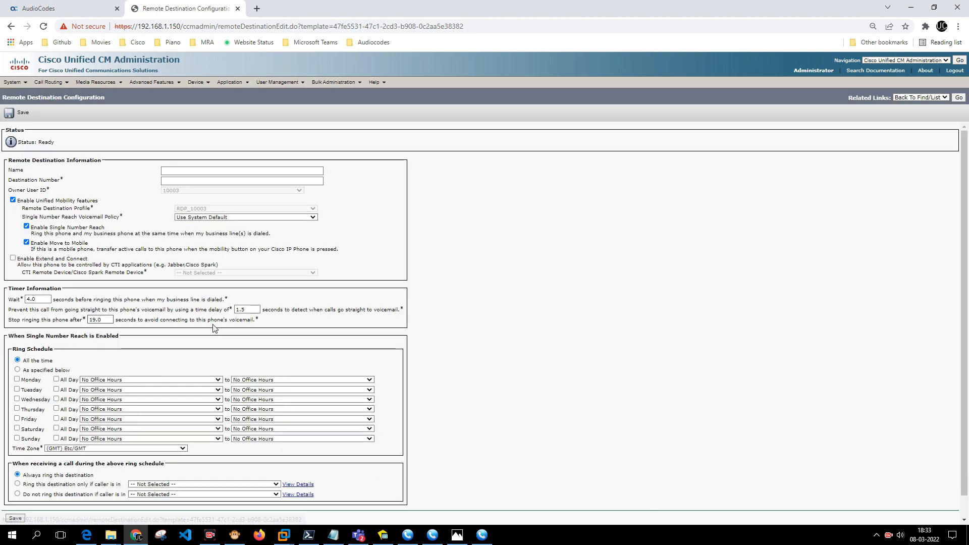
pyautogui.click(183, 173)
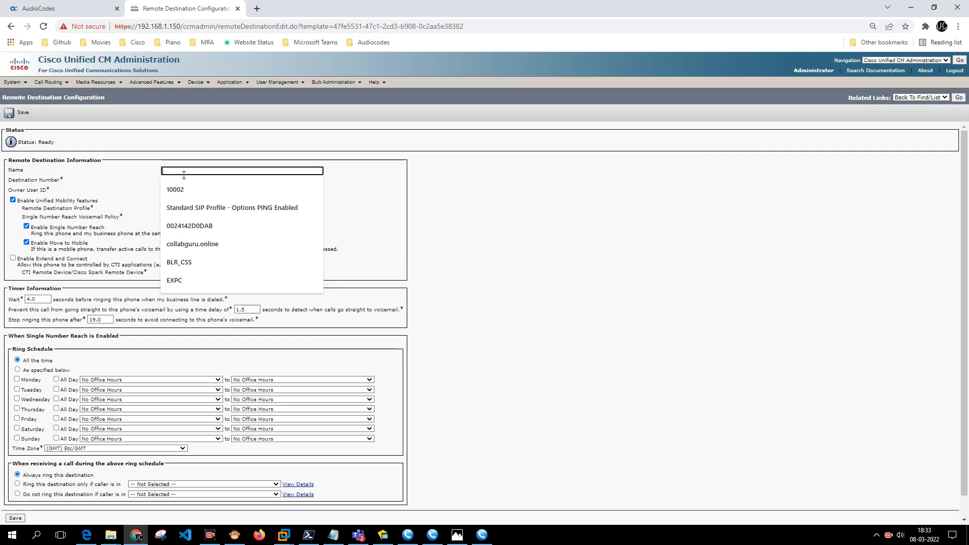
pyautogui.write('RD_100')
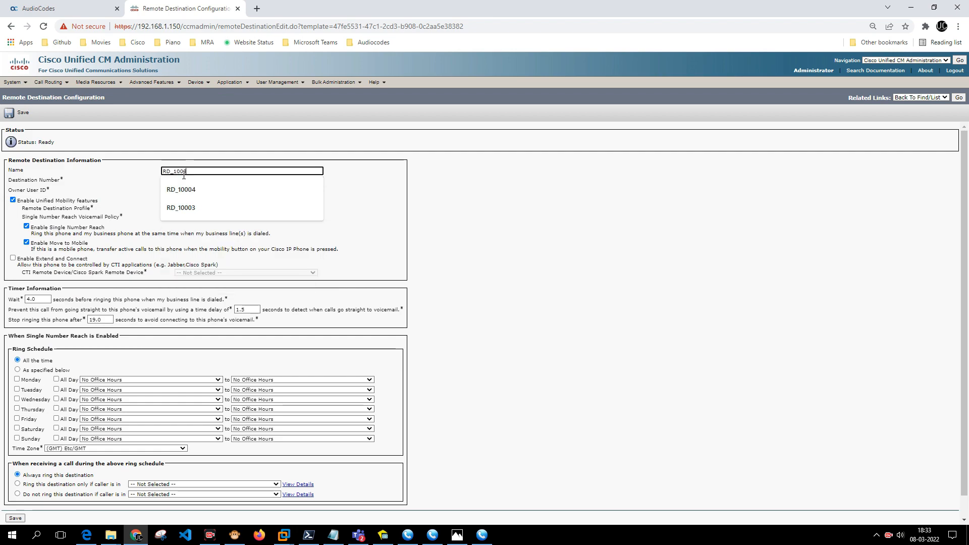
pyautogui.write('03')
pyautogui.click(197, 181)
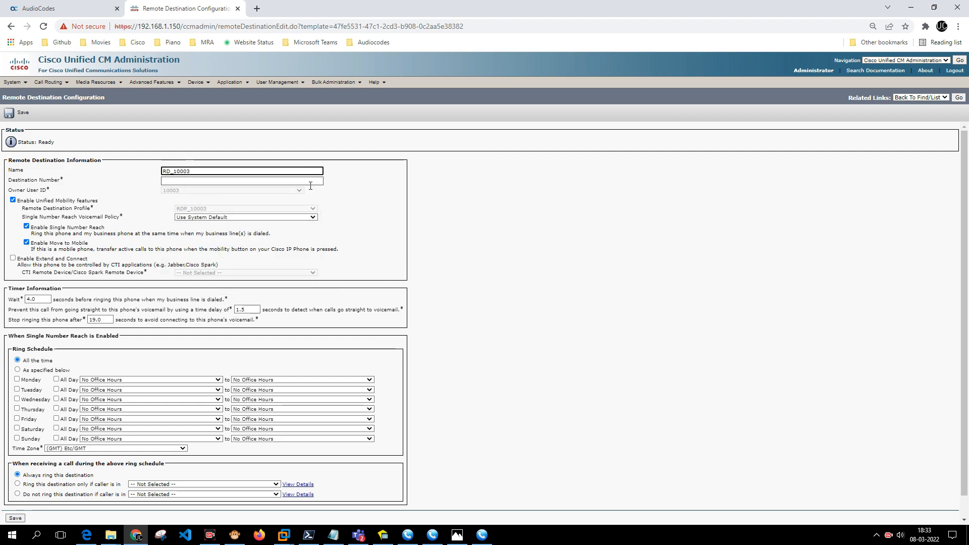
pyautogui.click(360, 187)
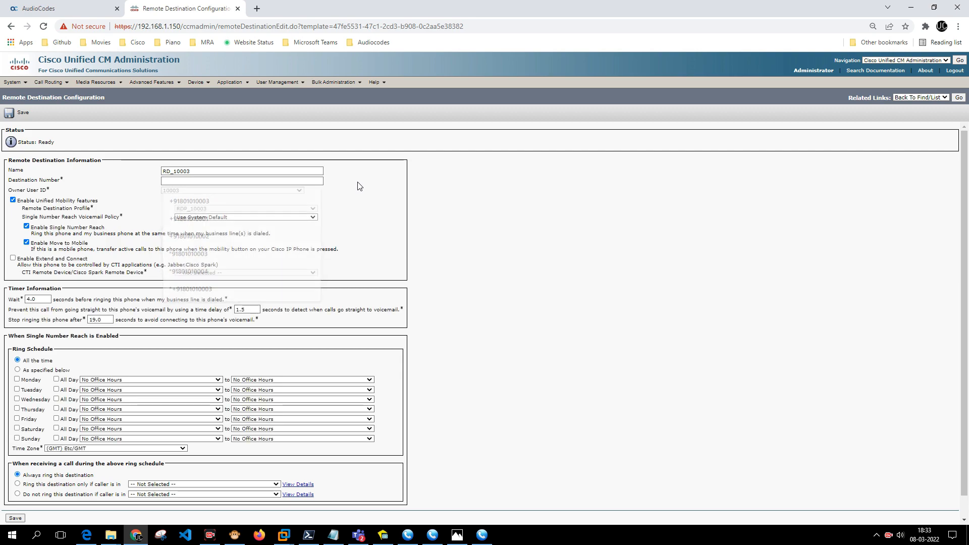
pyautogui.moveTo(280, 82)
pyautogui.click(285, 105)
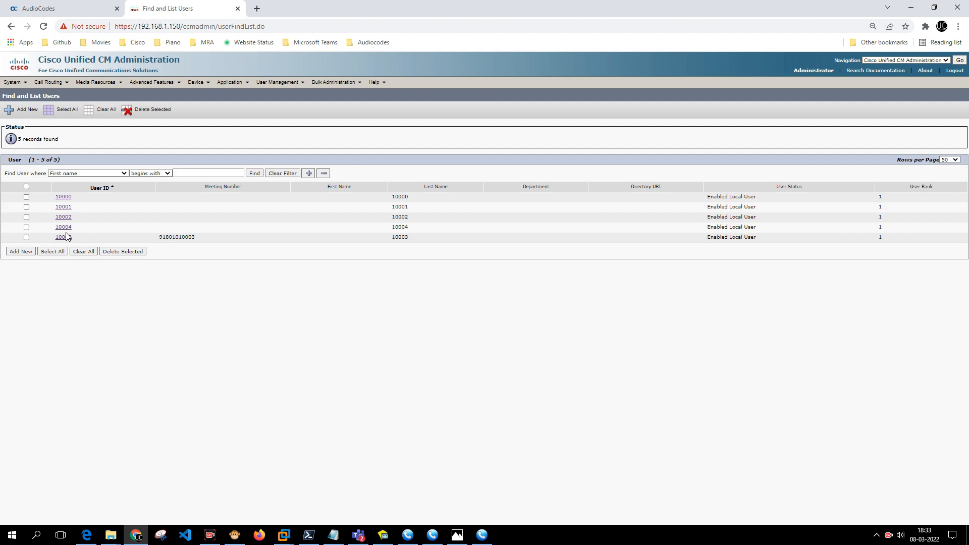
# Review user 10003's mobility information.
pyautogui.click(64, 238)
pyautogui.scroll(-12, 143, 270)
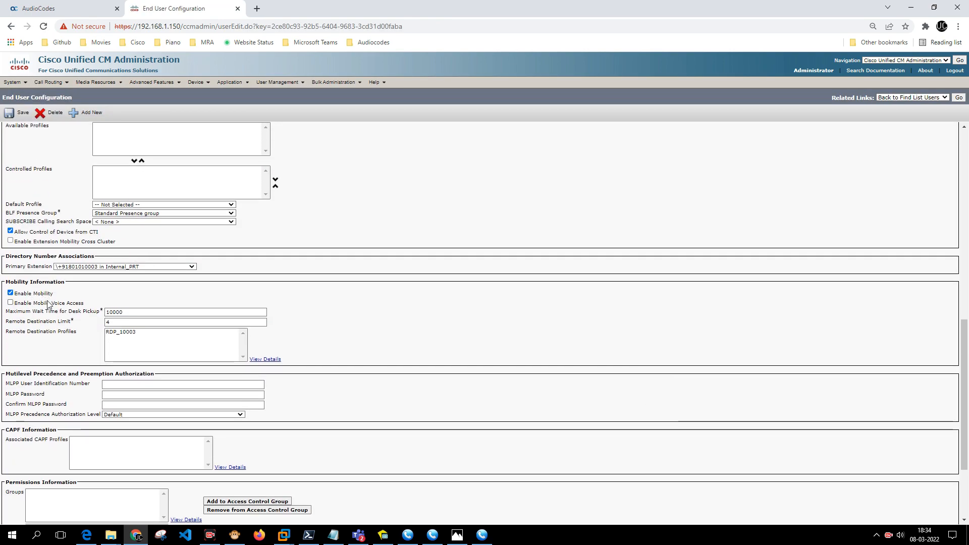
pyautogui.moveTo(53, 295); pyautogui.dragTo(14, 295)
pyautogui.click(17, 299)
pyautogui.click(959, 98)
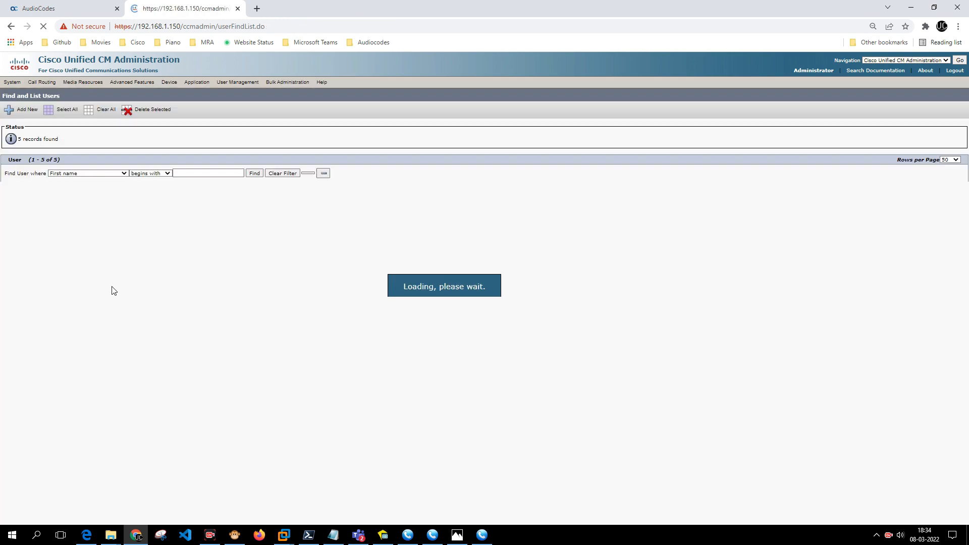
# Review user 10004's mobility information, then list the remote destination profiles.
pyautogui.click(63, 236)
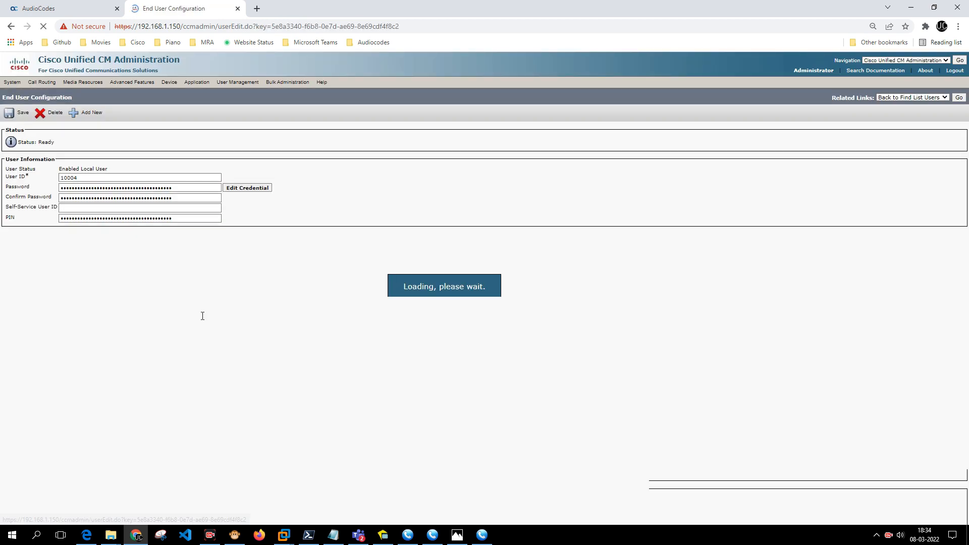
pyautogui.scroll(-8, 202, 316)
pyautogui.scroll(-1, 188, 309)
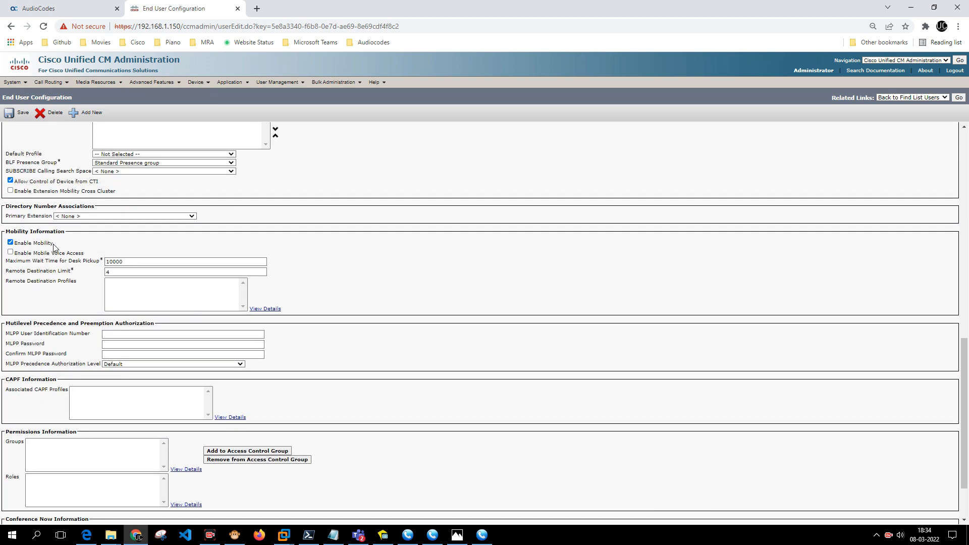
pyautogui.moveTo(53, 246); pyautogui.dragTo(20, 247)
pyautogui.moveTo(200, 82)
pyautogui.moveTo(237, 155)
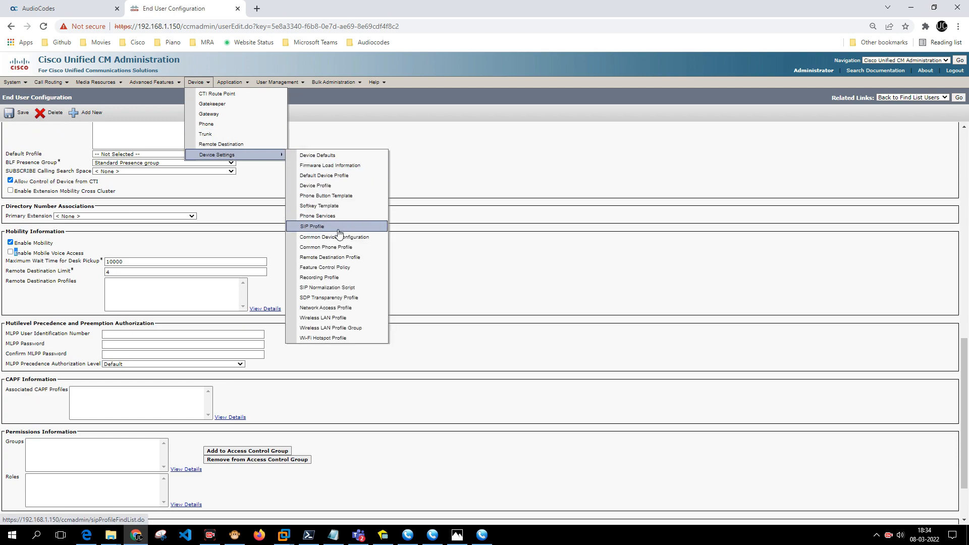
pyautogui.click(337, 257)
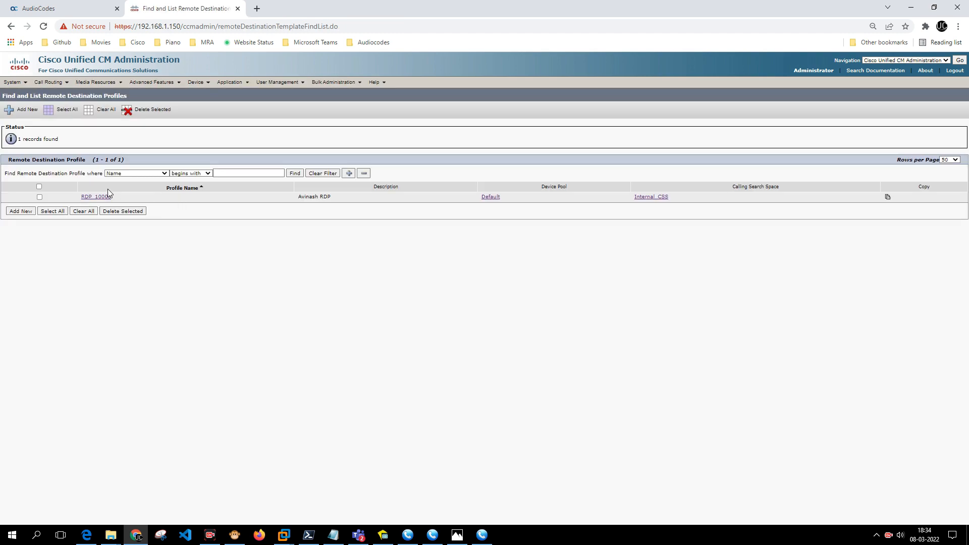
# Open profile RDP_10003, add a remote destination named RD_10003, and view the SNR diagram.
pyautogui.click(100, 197)
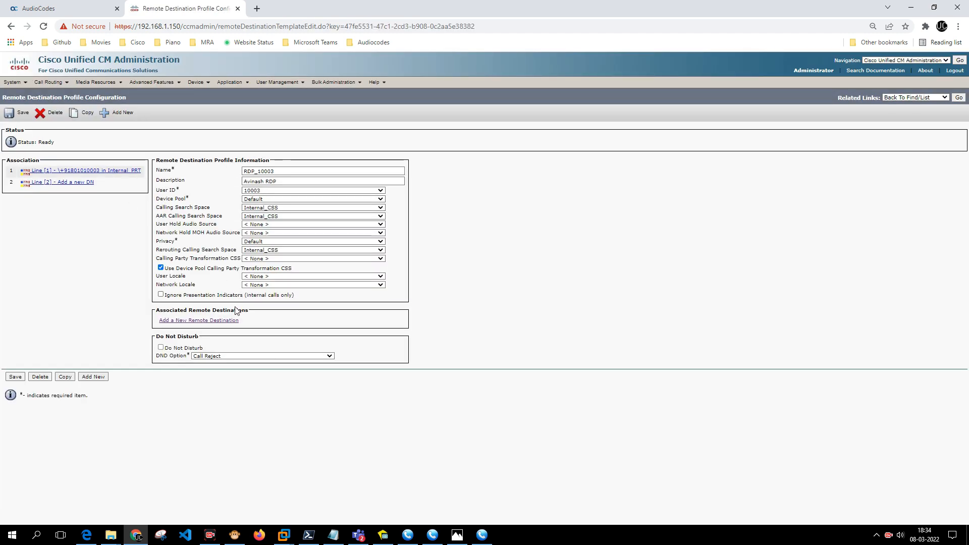
pyautogui.click(221, 321)
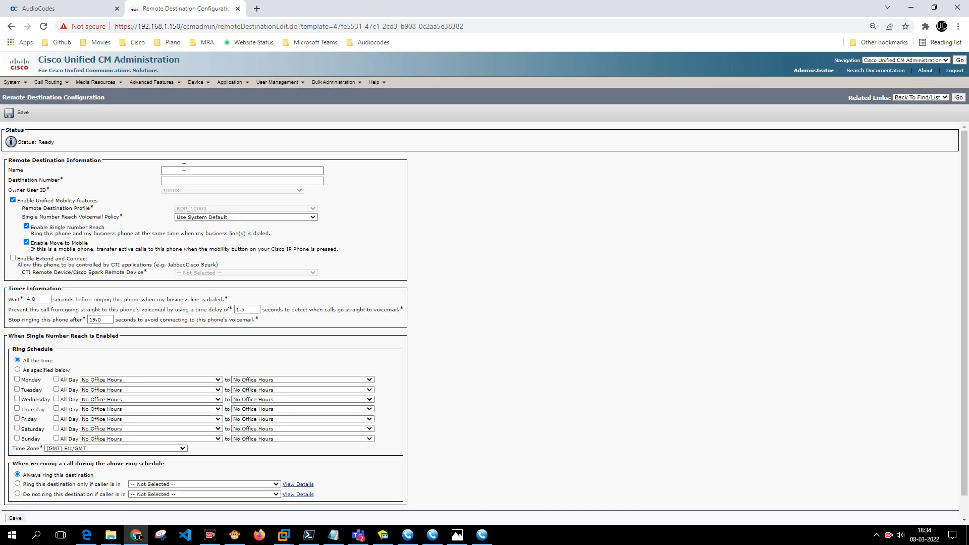
pyautogui.click(183, 172)
pyautogui.write('R')
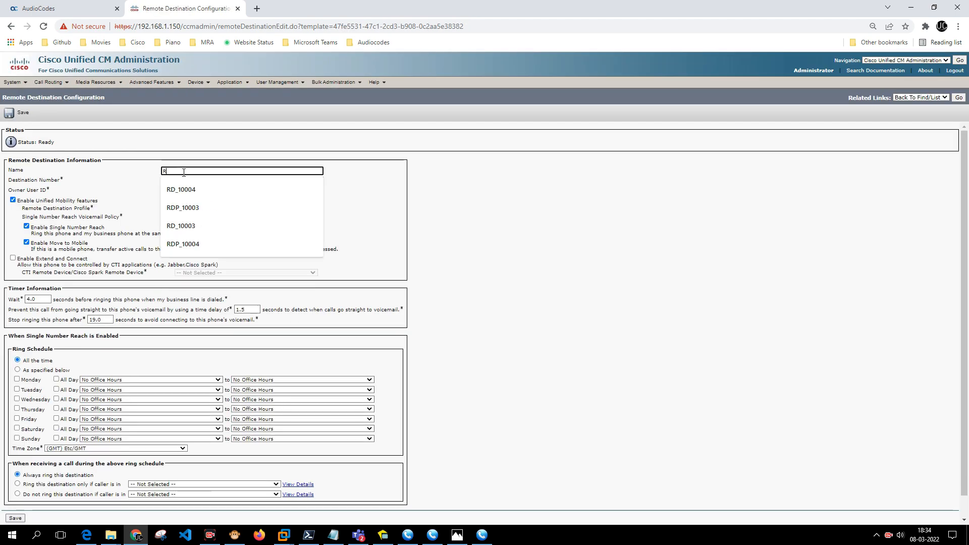
pyautogui.write('D_10003')
pyautogui.press('Tab')
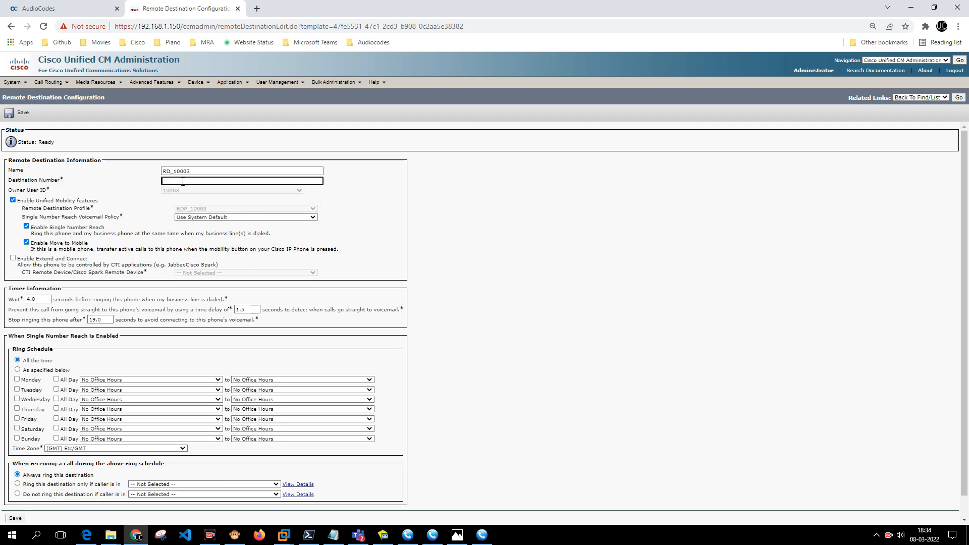
pyautogui.moveTo(6, 181); pyautogui.dragTo(51, 181)
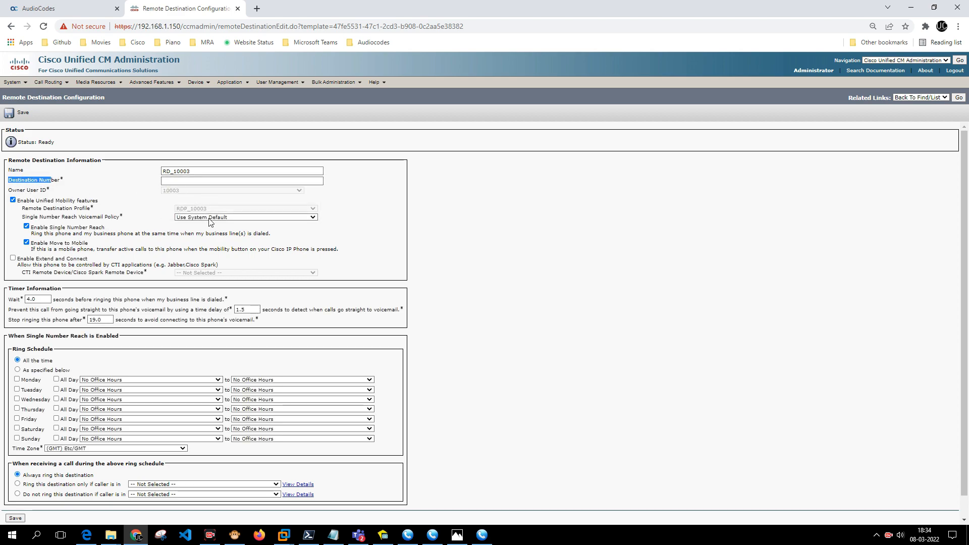
pyautogui.click(458, 535)
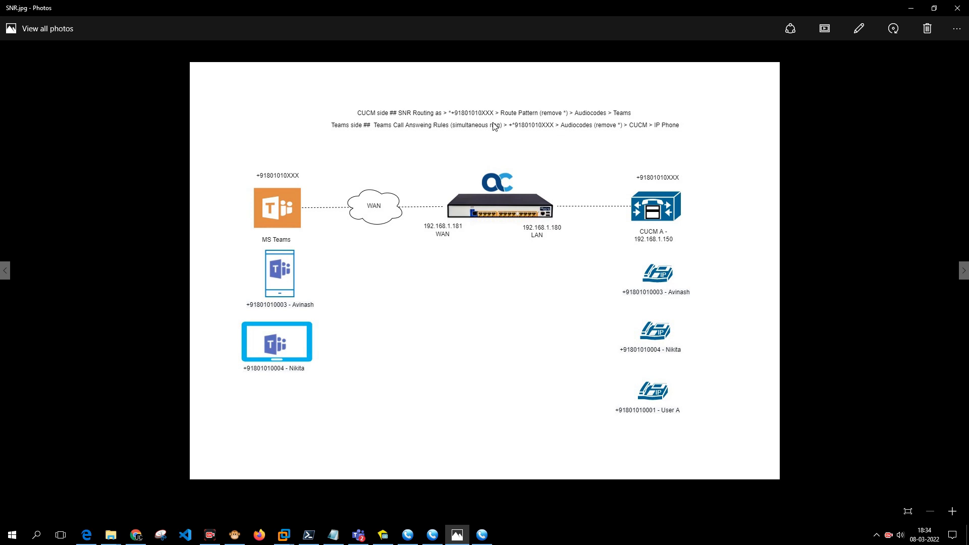
pyautogui.hotkey('alt', 'Tab')
pyautogui.click(173, 182)
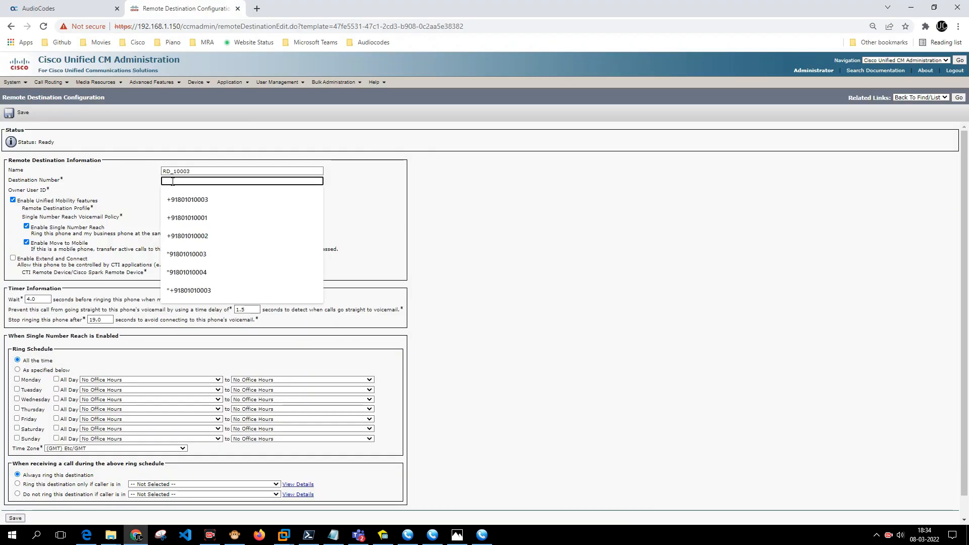
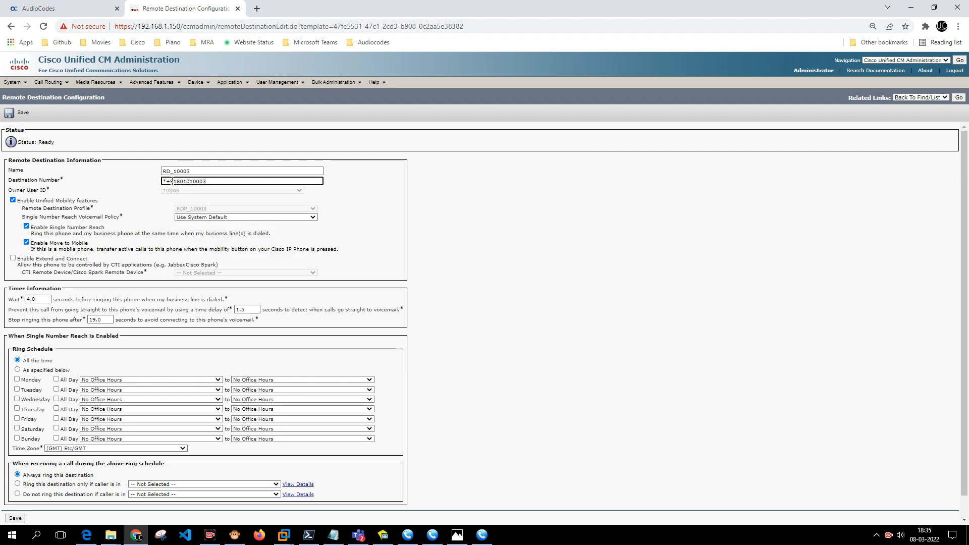
pyautogui.click(386, 223)
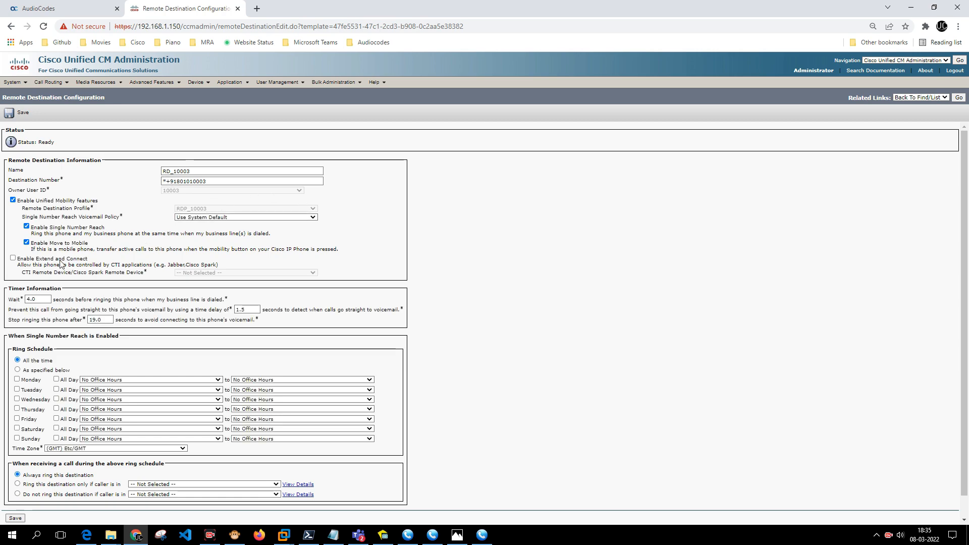
pyautogui.click(28, 243)
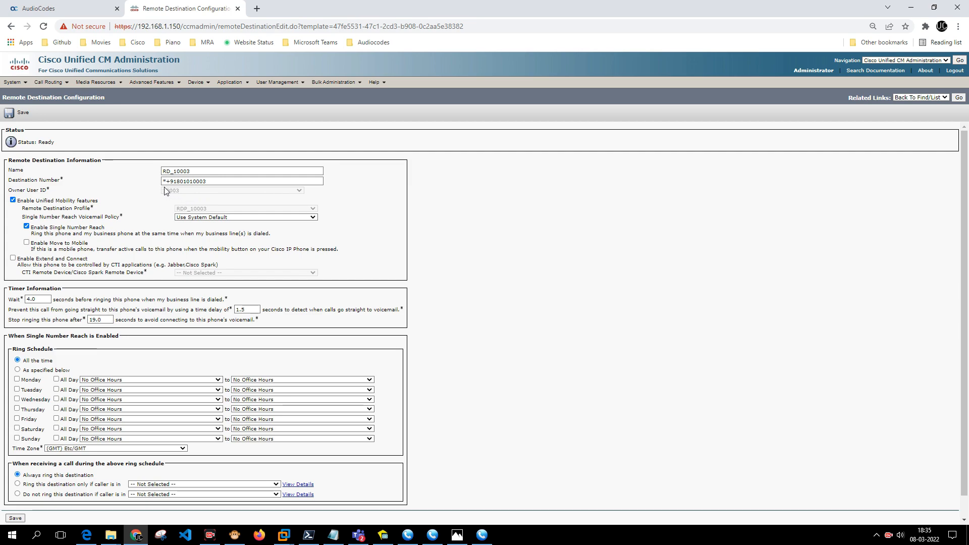
pyautogui.moveTo(162, 181); pyautogui.dragTo(209, 183)
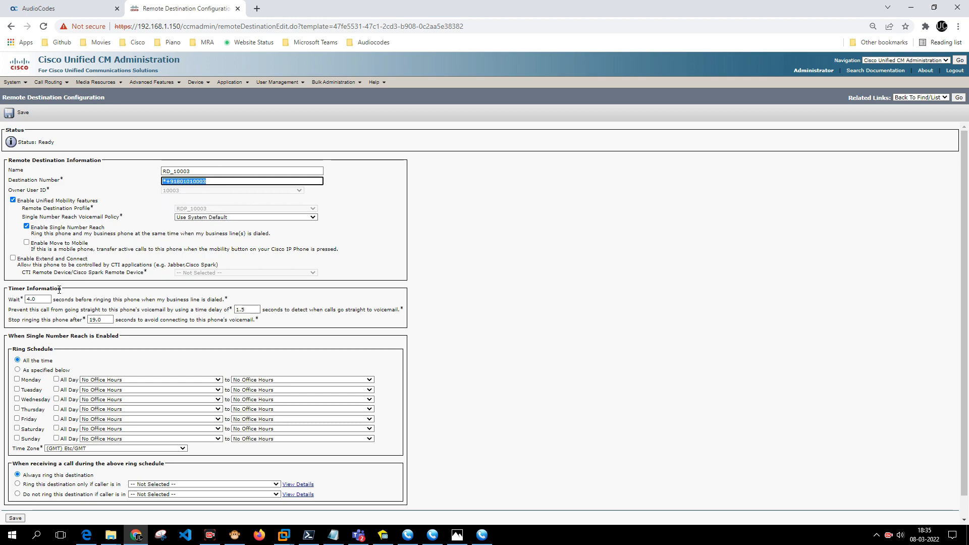
# Change the ring wait from 4.0 to 0.1 seconds, save, and associate line 1.
pyautogui.moveTo(56, 300); pyautogui.dragTo(17, 303)
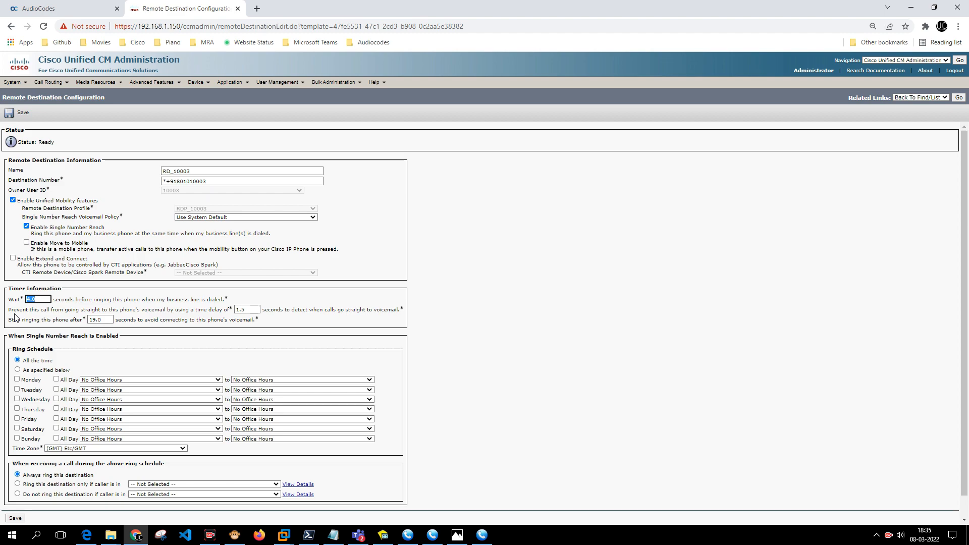
pyautogui.write('0.1')
pyautogui.click(478, 372)
pyautogui.scroll(-1, 474, 373)
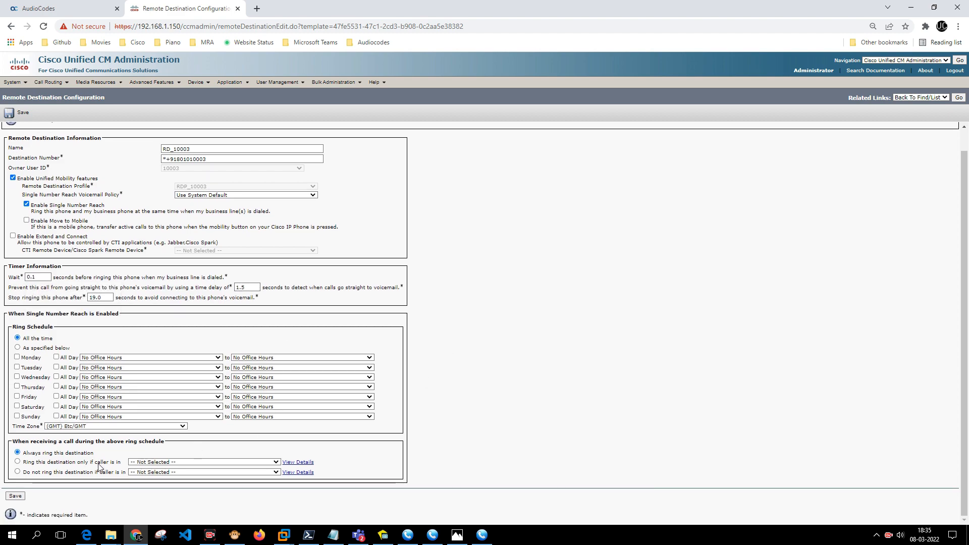
pyautogui.click(15, 496)
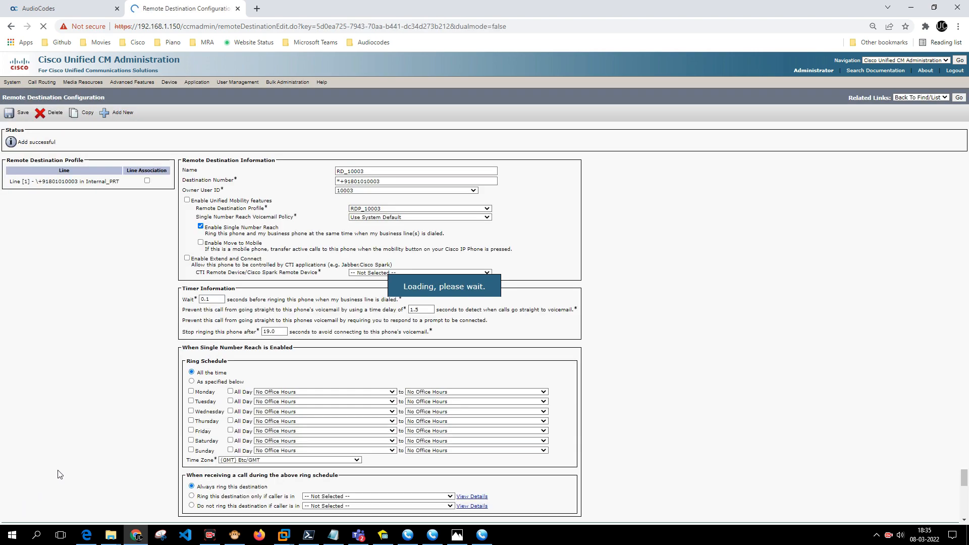
pyautogui.click(147, 181)
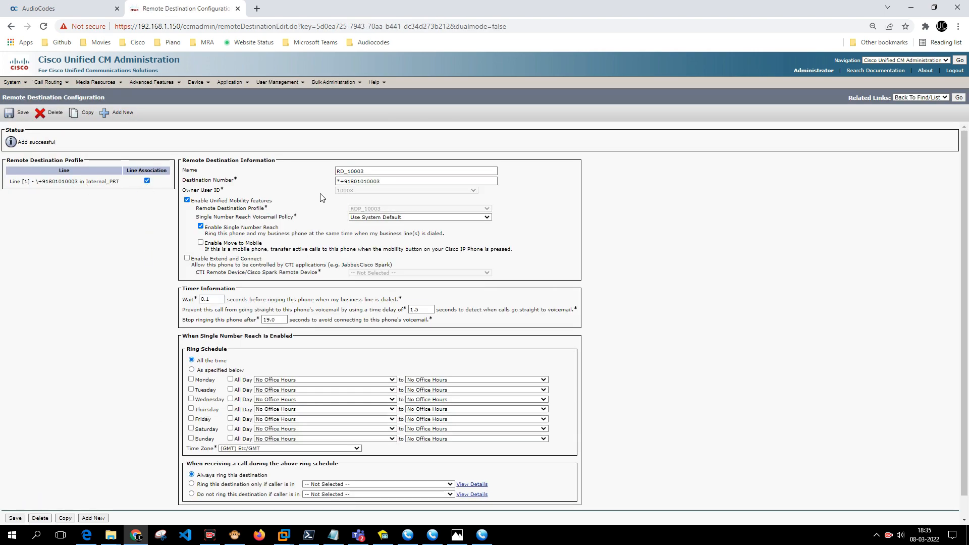
pyautogui.click(19, 114)
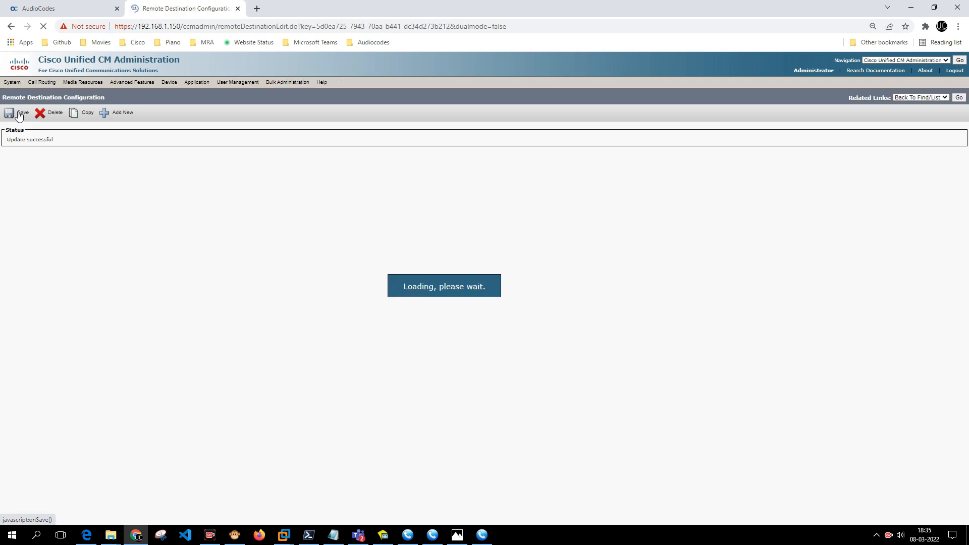
# Start a new remote destination profile named RDP_10004 and enter its description.
pyautogui.moveTo(191, 85)
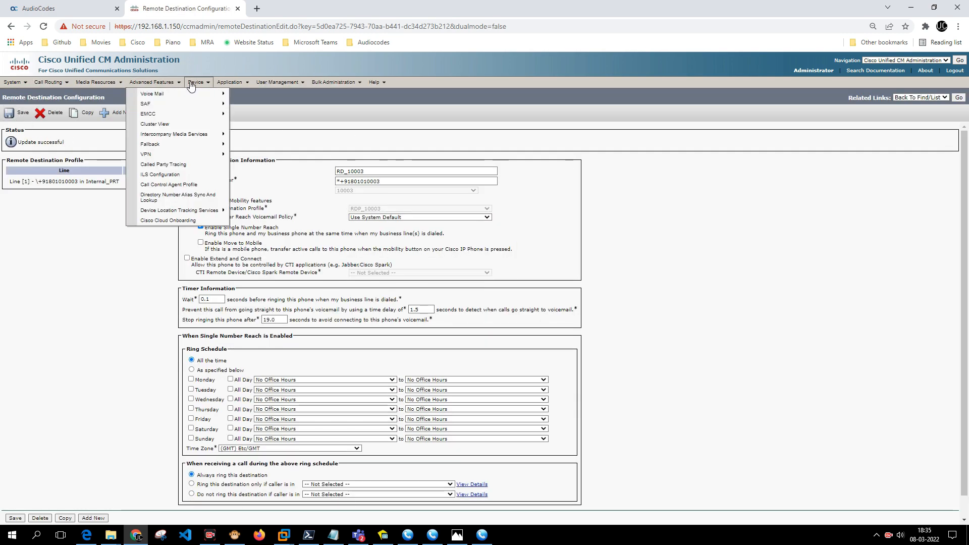
pyautogui.moveTo(237, 155)
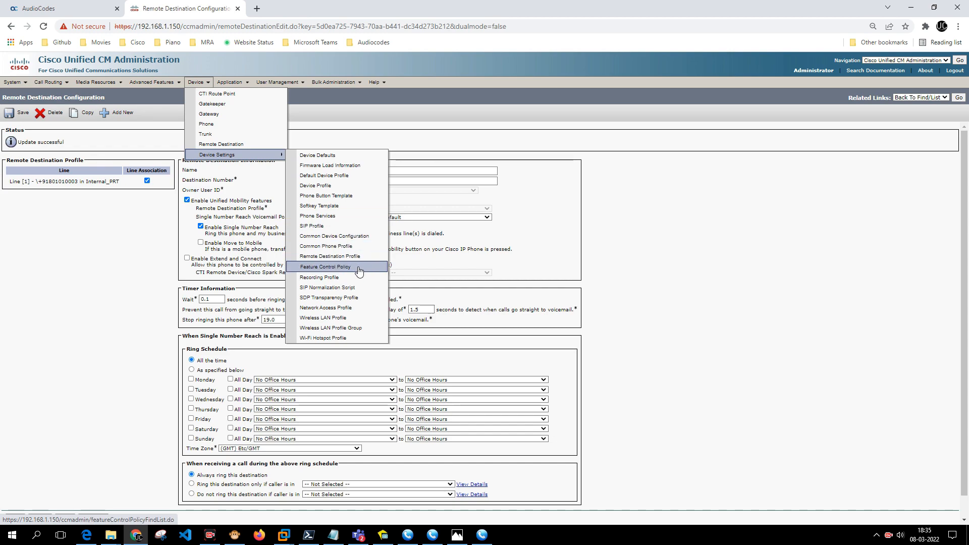
pyautogui.click(348, 256)
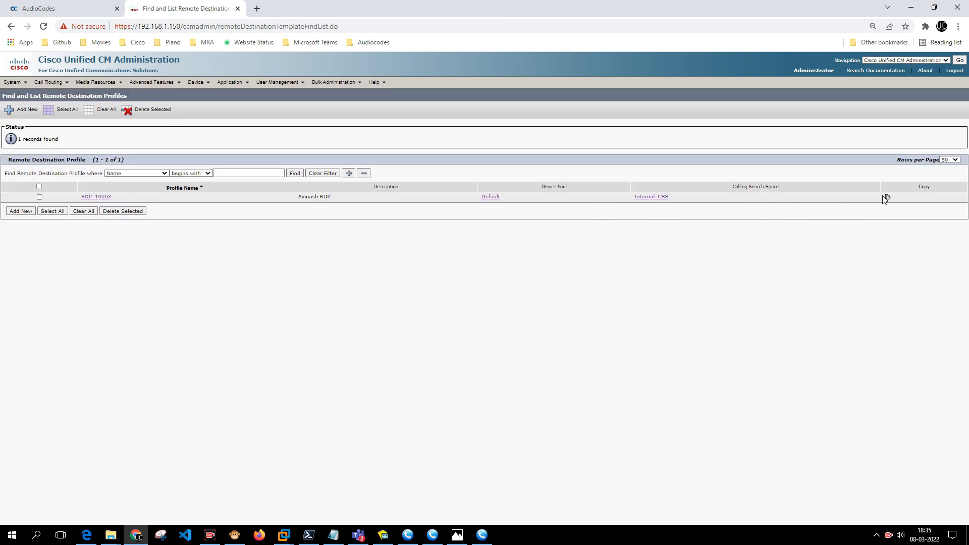
pyautogui.click(24, 211)
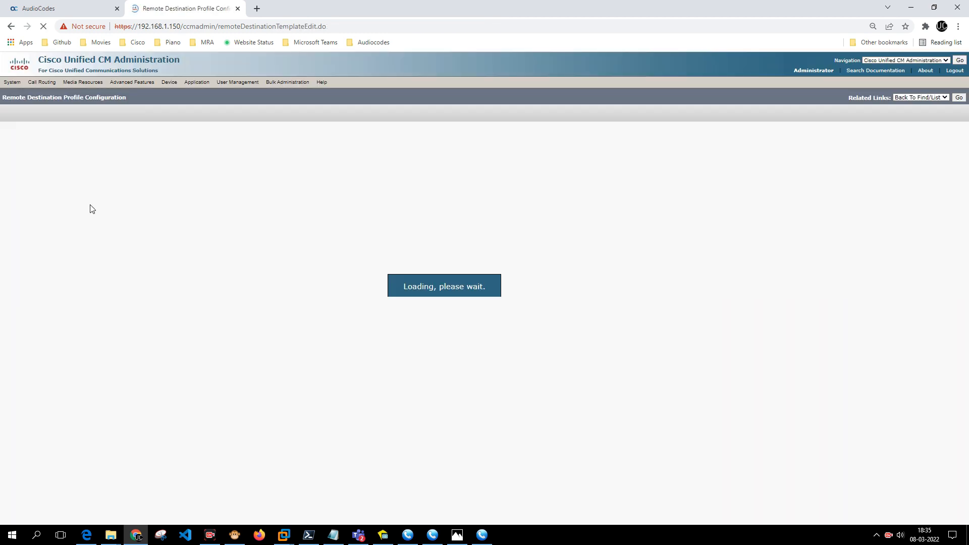
pyautogui.click(122, 171)
pyautogui.write('RD')
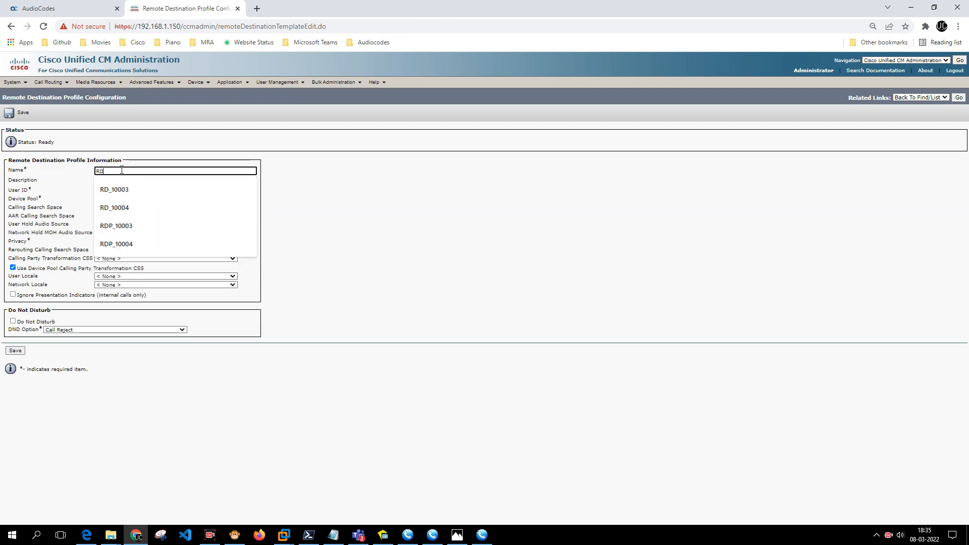
pyautogui.write('P_1000')
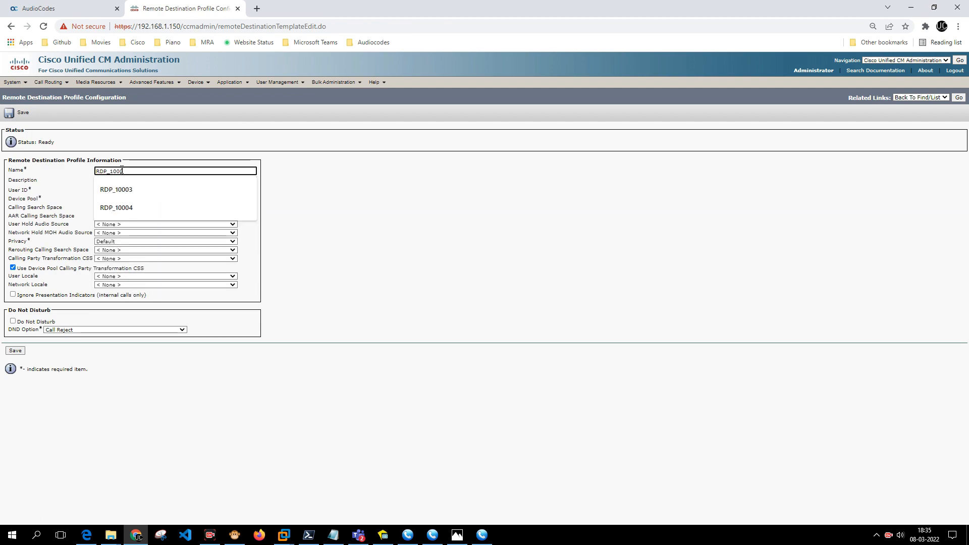
pyautogui.write('4')
pyautogui.click(129, 184)
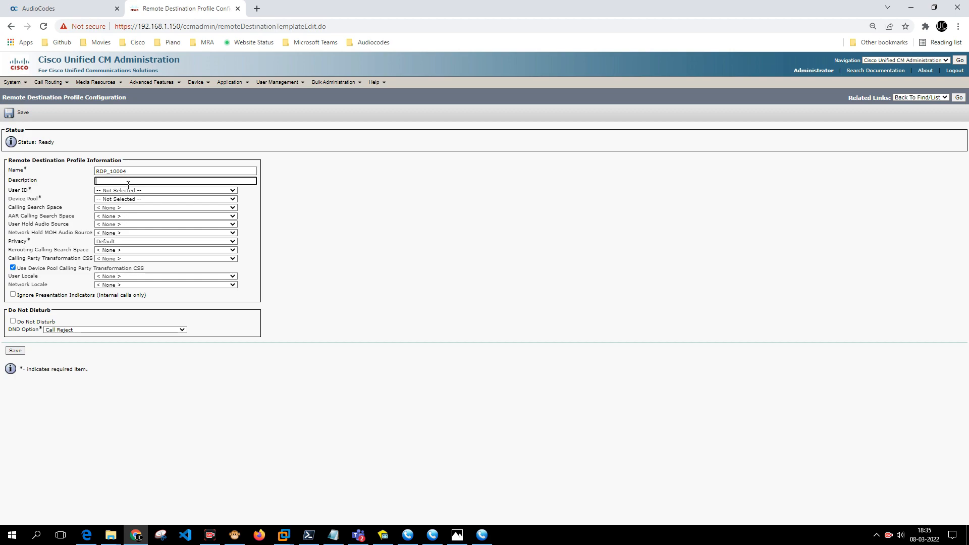
pyautogui.write('Nikita RDP')
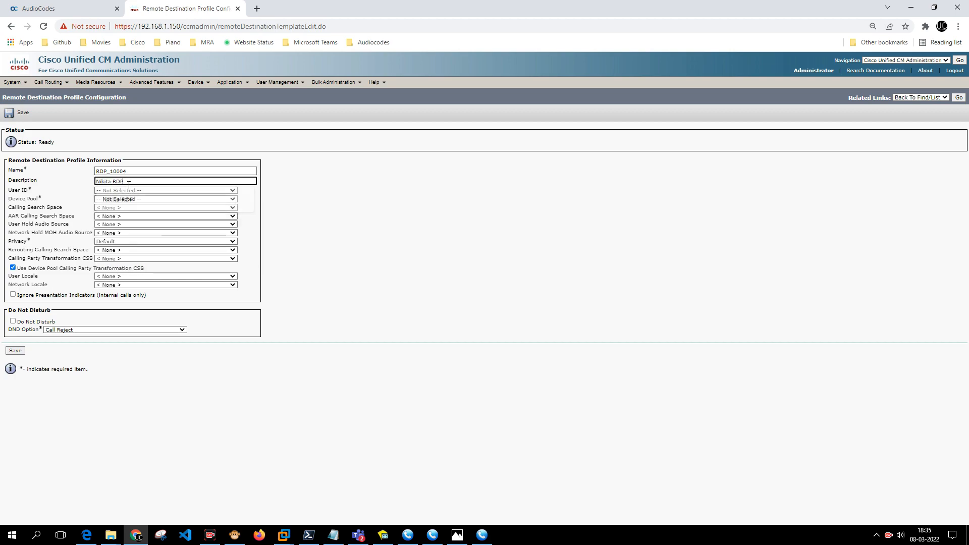
pyautogui.press('Tab')
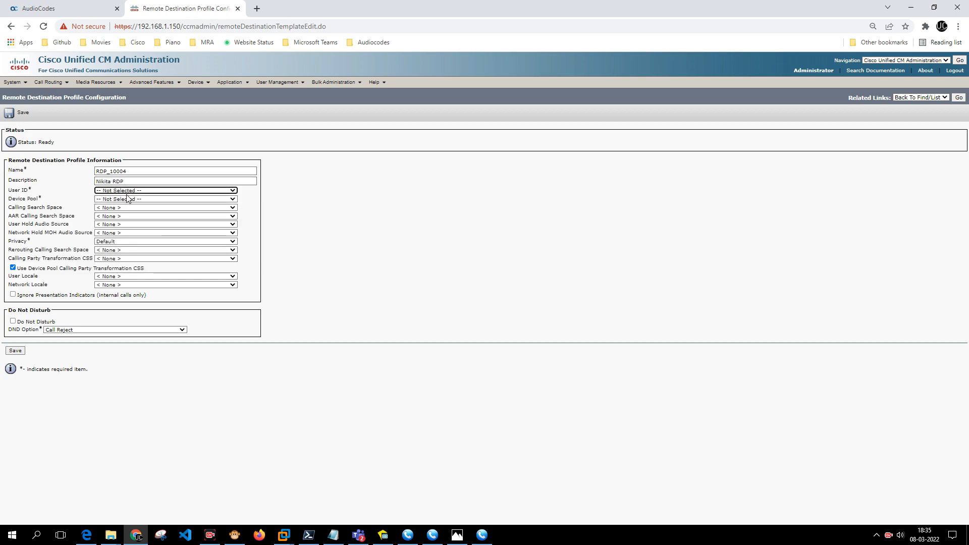
# Assign user 10004, Default device pool and Internal_CSS calling and rerouting CSS, then save.
pyautogui.click(130, 191)
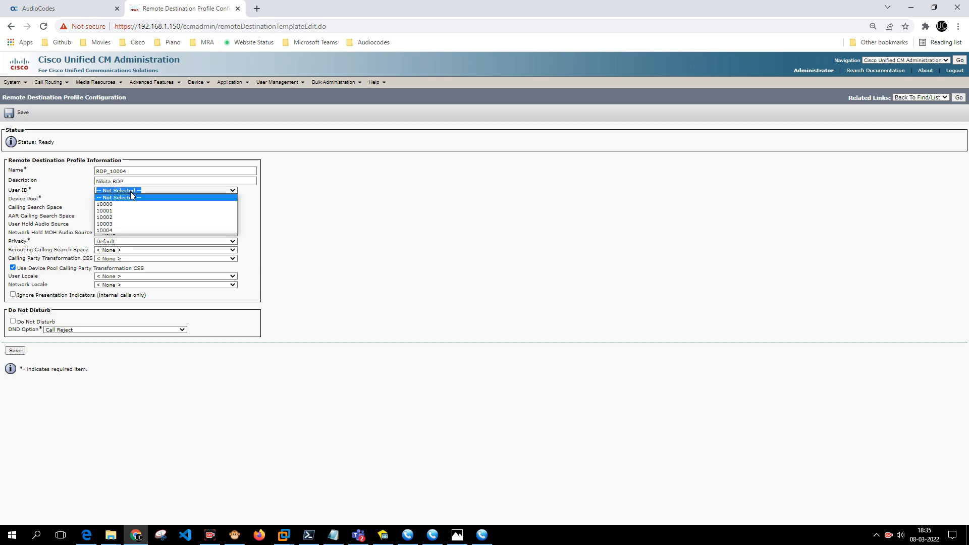
pyautogui.click(121, 231)
pyautogui.click(158, 198)
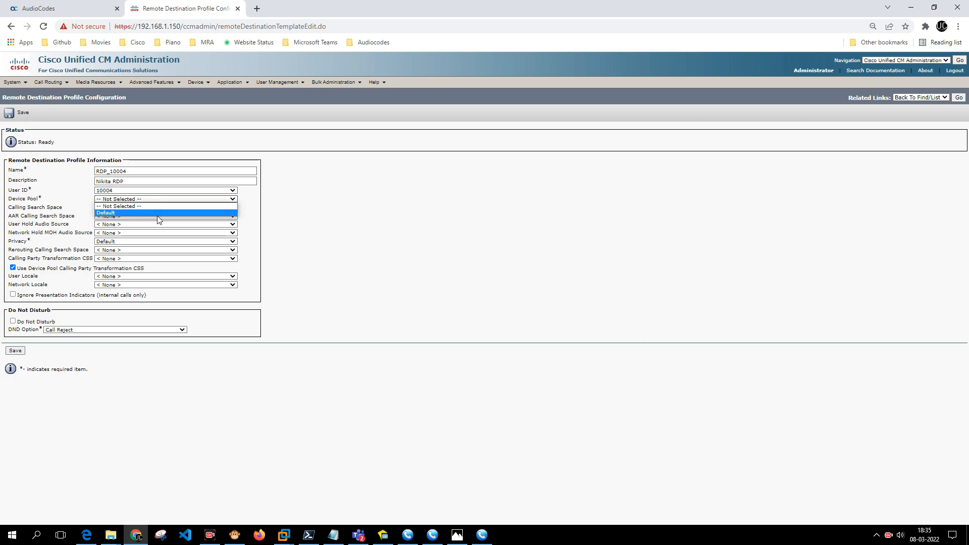
pyautogui.click(157, 213)
pyautogui.click(118, 210)
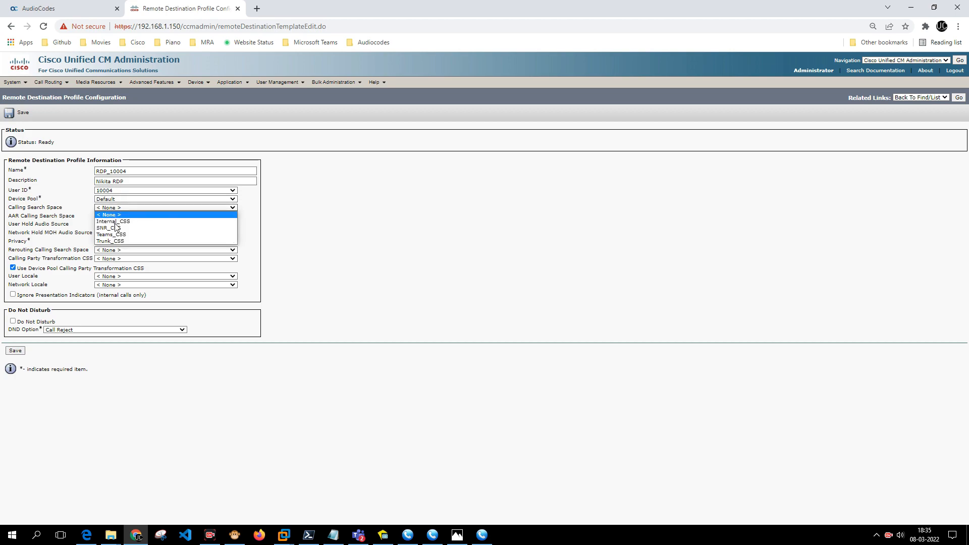
pyautogui.click(117, 224)
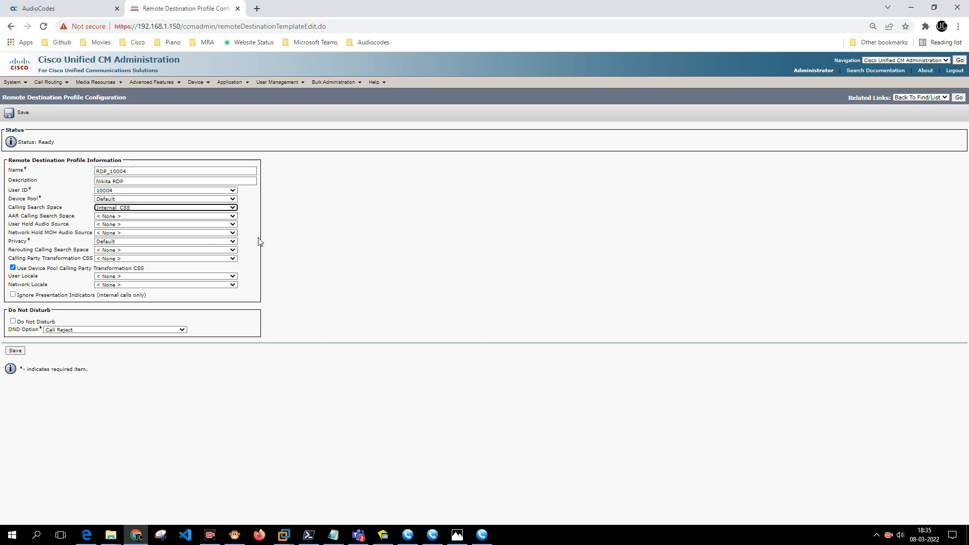
pyautogui.click(122, 249)
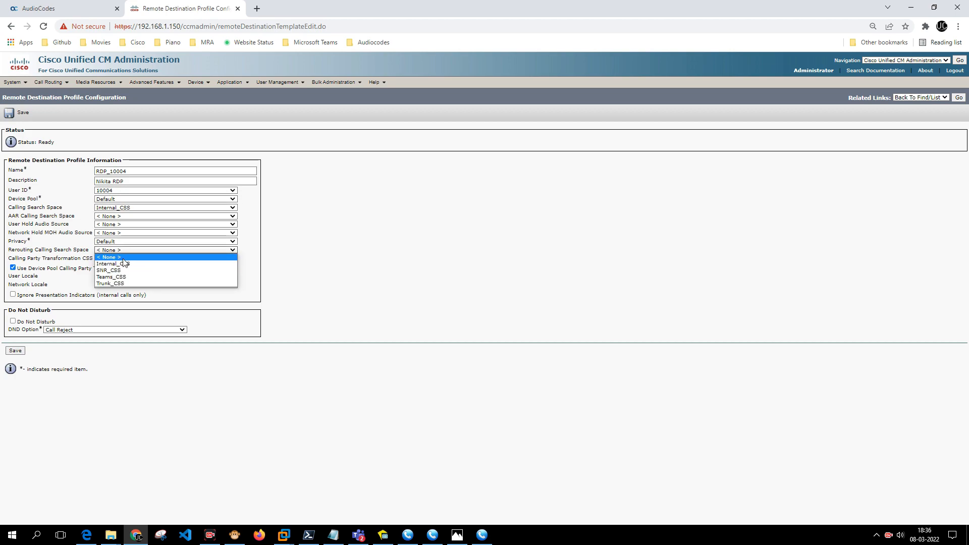
pyautogui.click(124, 263)
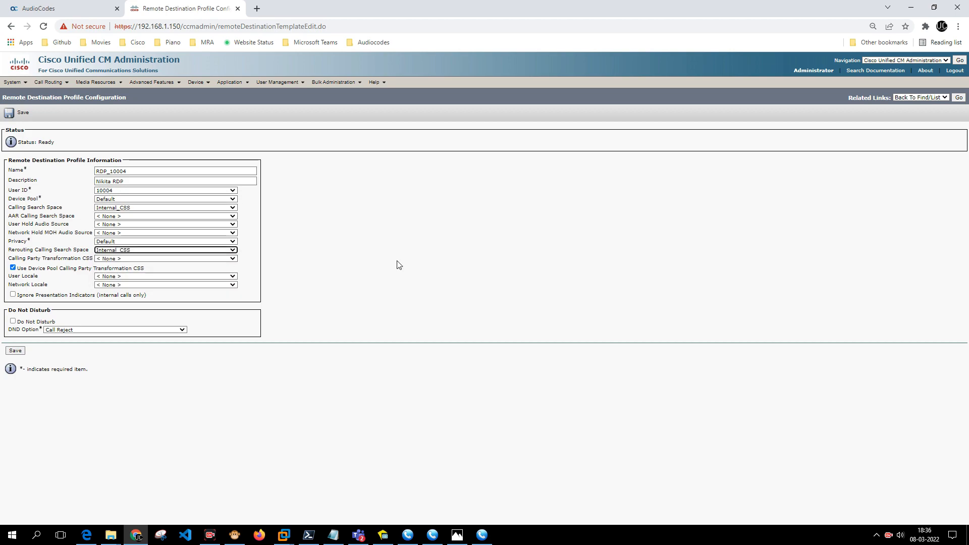
pyautogui.click(16, 351)
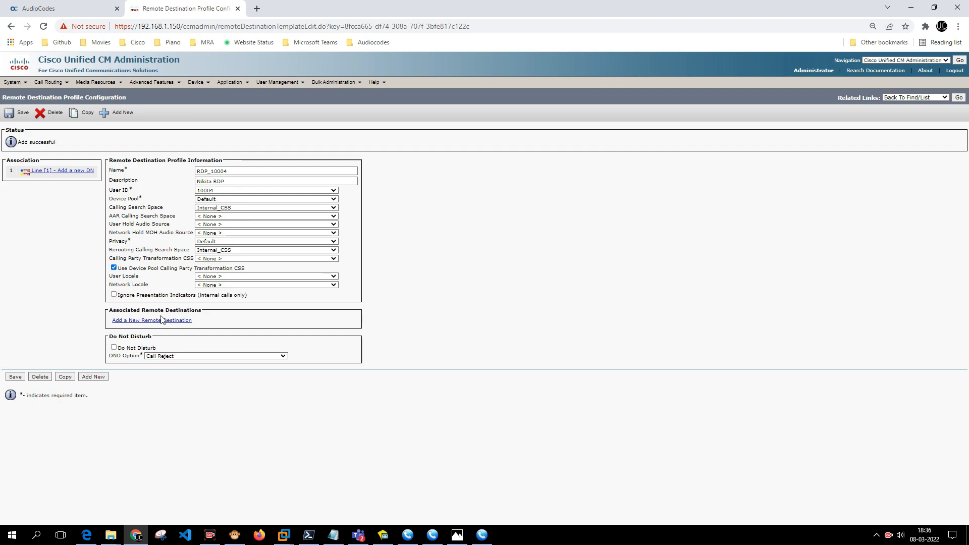
pyautogui.click(66, 172)
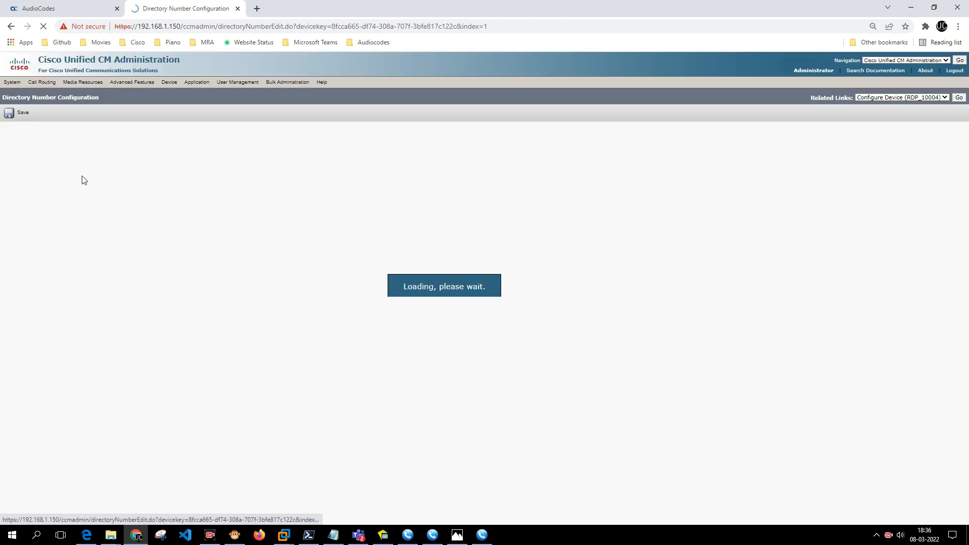
pyautogui.click(96, 169)
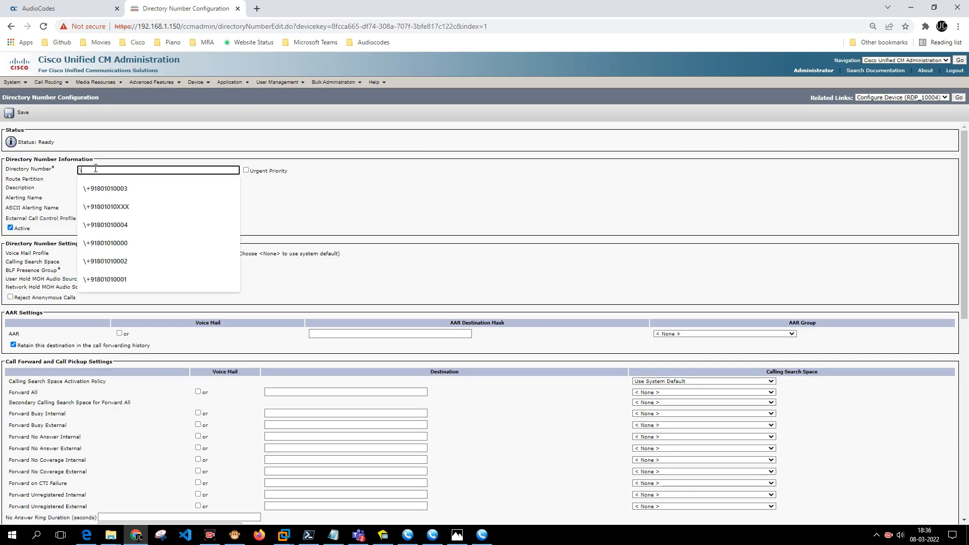
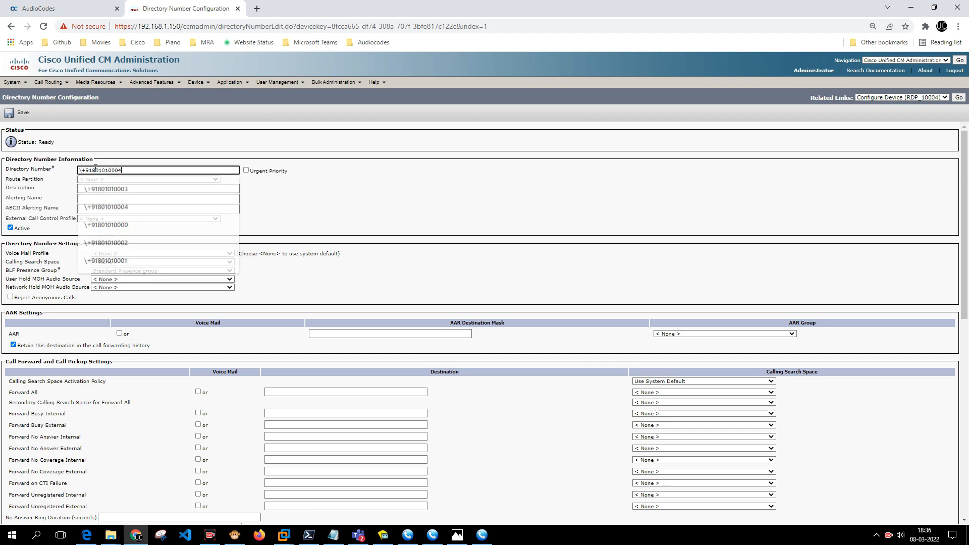
pyautogui.press('Tab')
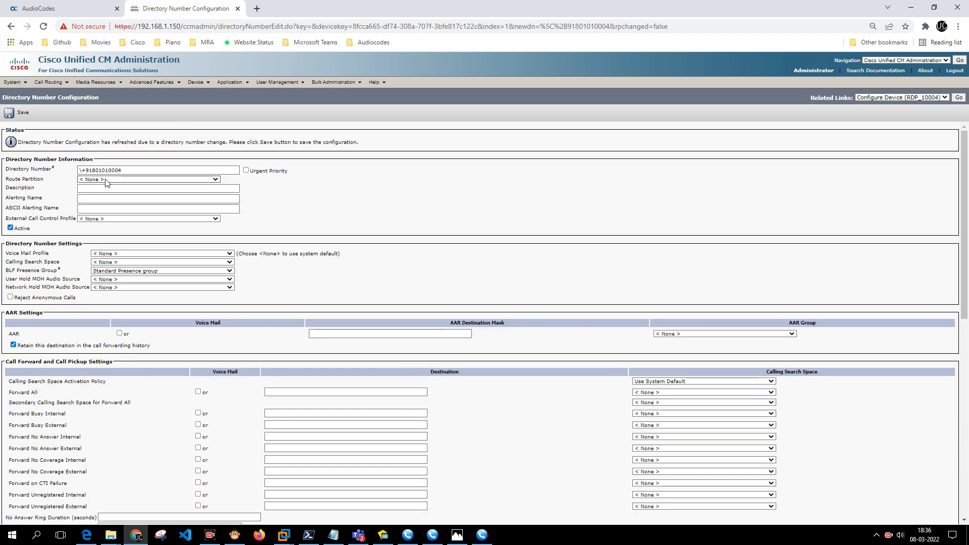
pyautogui.click(105, 178)
pyautogui.click(109, 218)
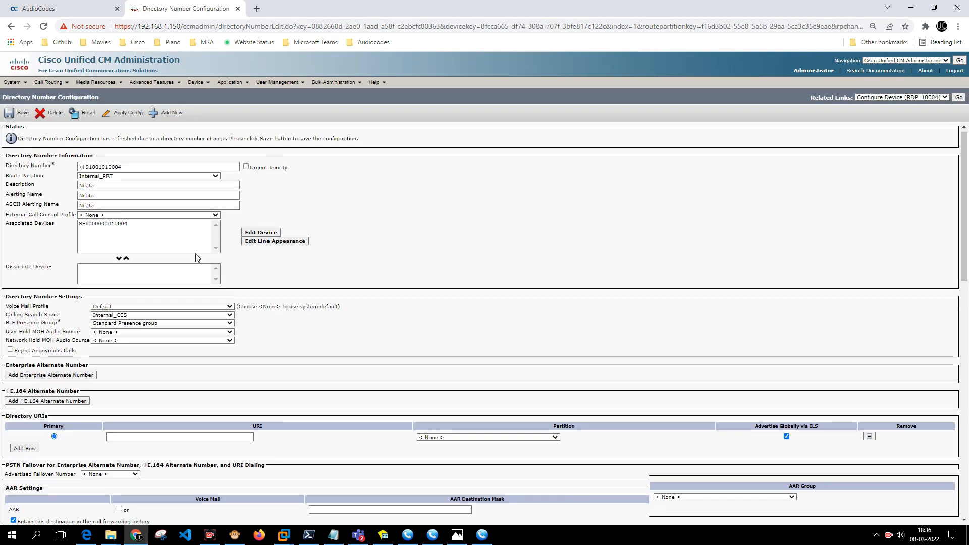
pyautogui.scroll(-20, 217, 312)
pyautogui.scroll(20, 197, 266)
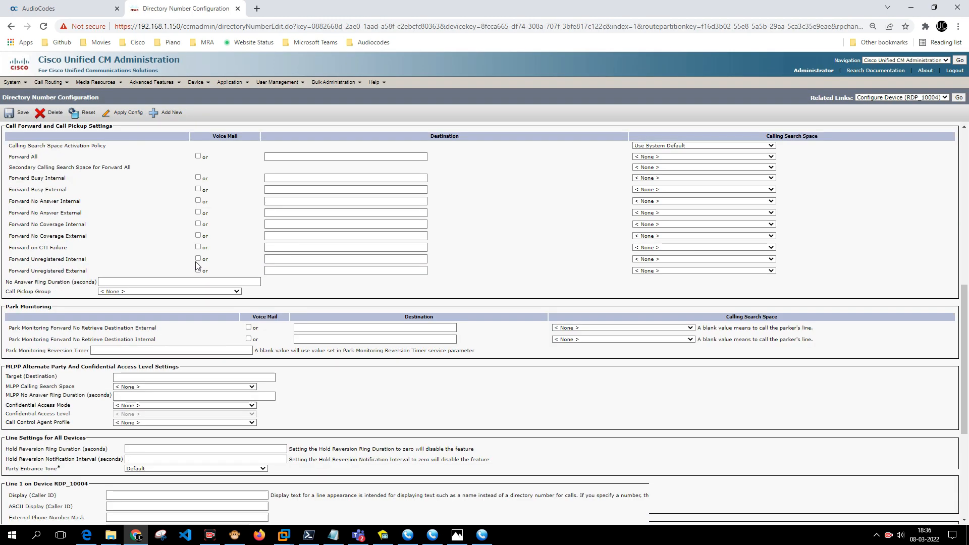
pyautogui.click(9, 115)
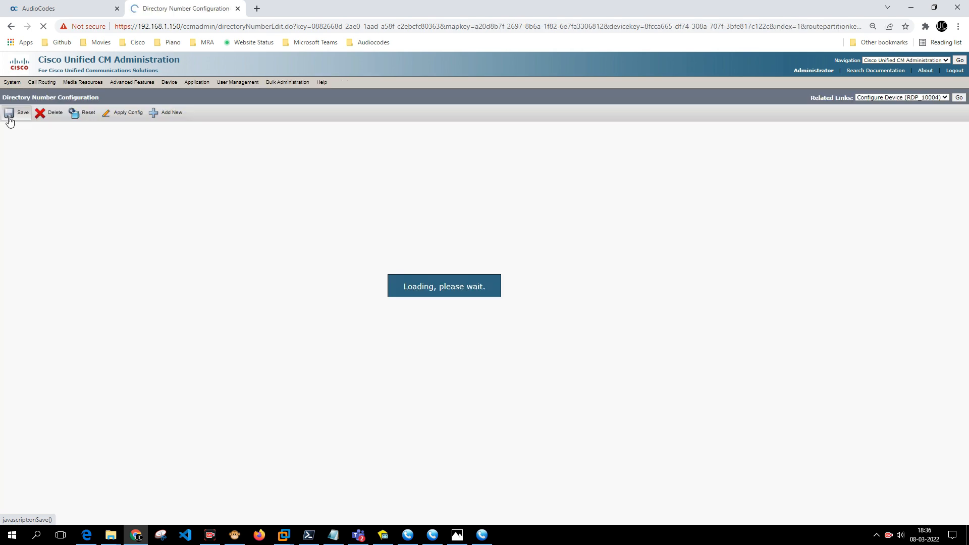
pyautogui.click(959, 97)
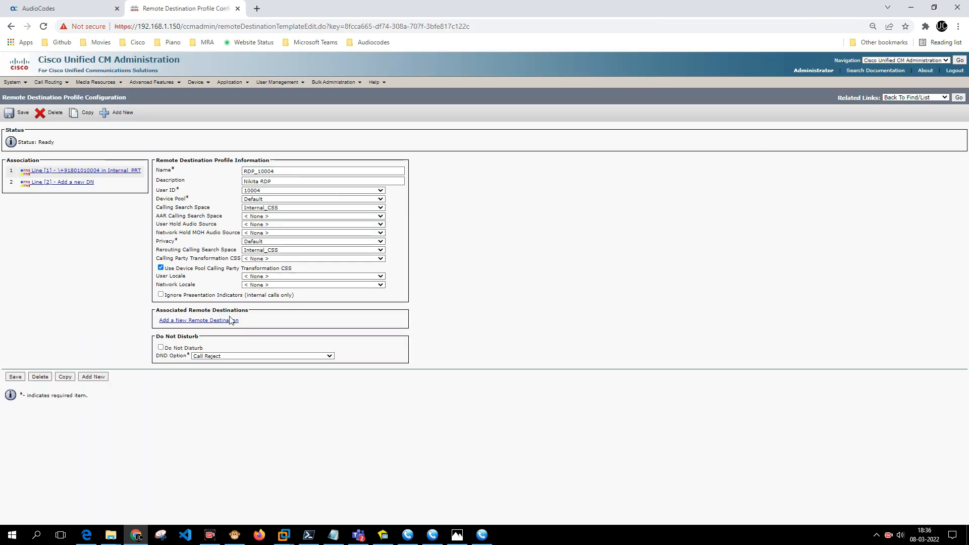
pyautogui.click(224, 321)
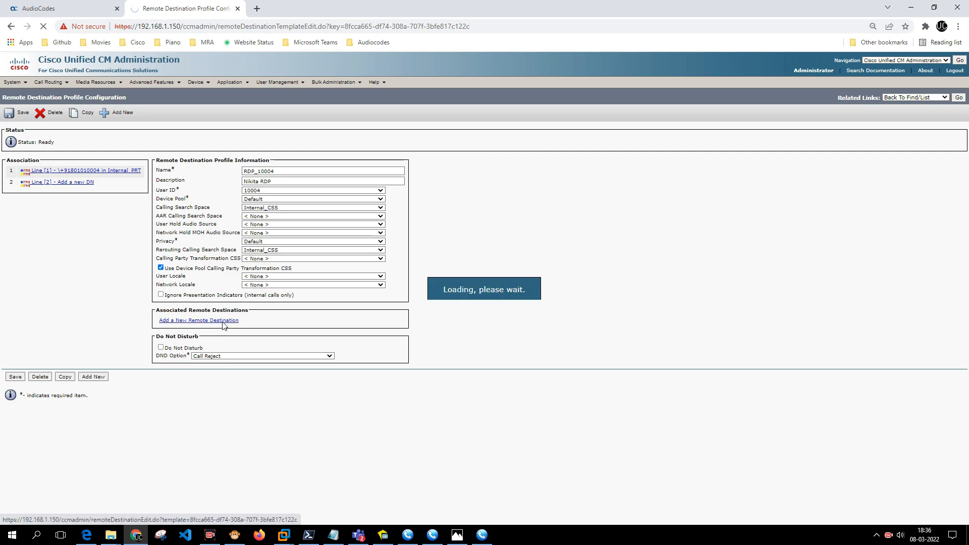
pyautogui.click(214, 170)
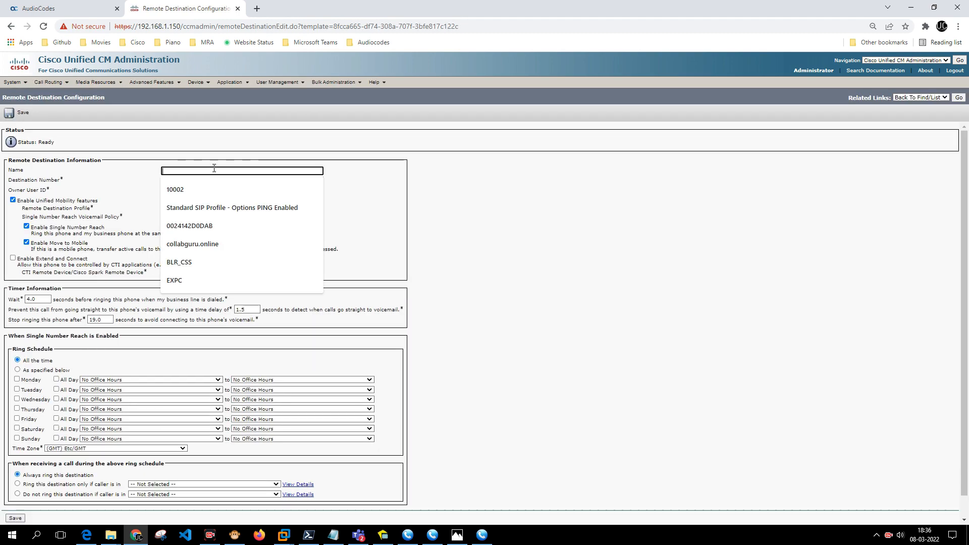
pyautogui.write('RD_1000')
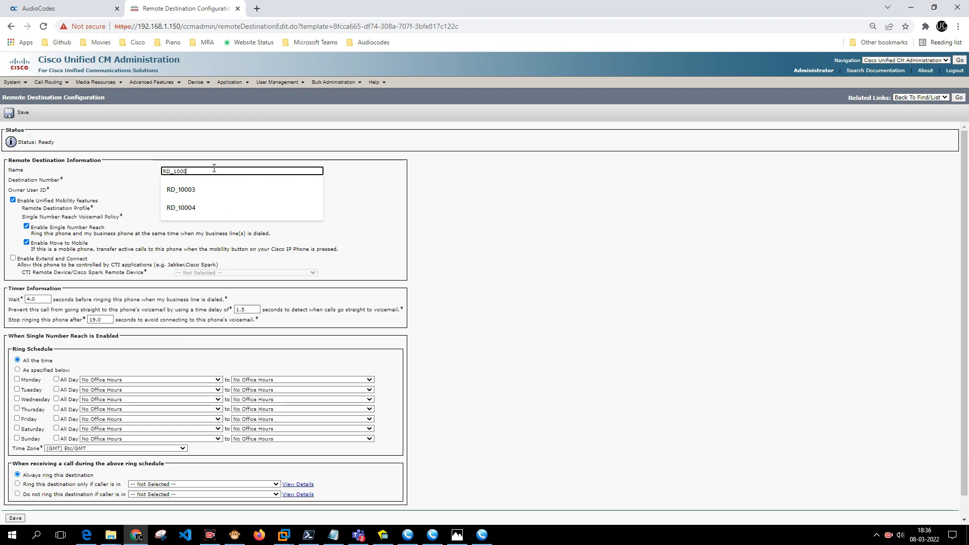
pyautogui.press('Down')
pyautogui.press('Down')
pyautogui.press('Return')
pyautogui.press('Tab')
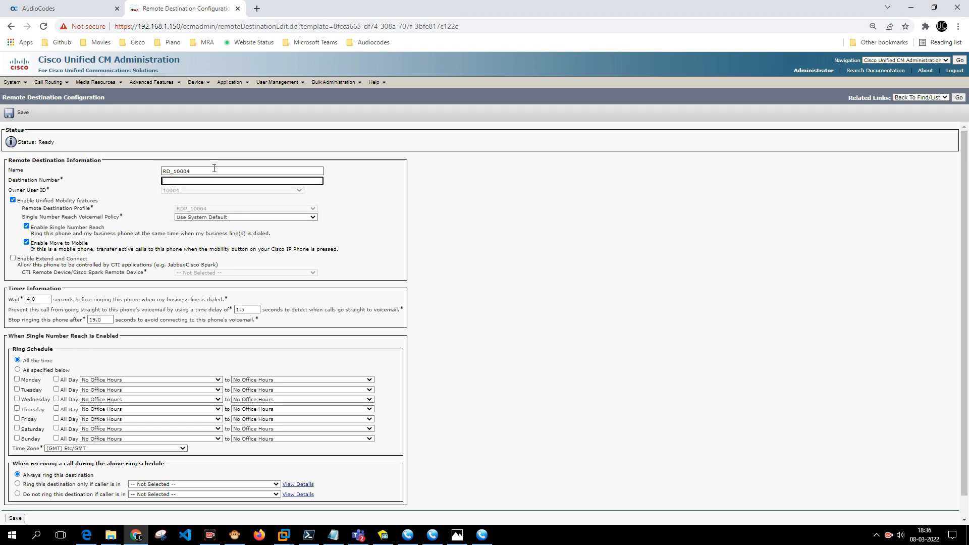
pyautogui.write('RDP_10003')
pyautogui.hotkey('ctrl', 'a')
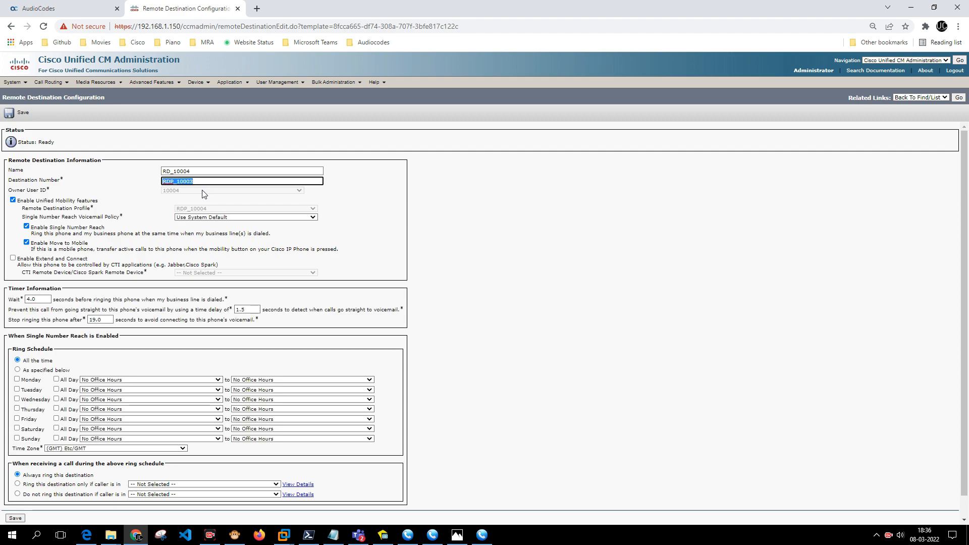
pyautogui.press('BackSpace')
pyautogui.write('+')
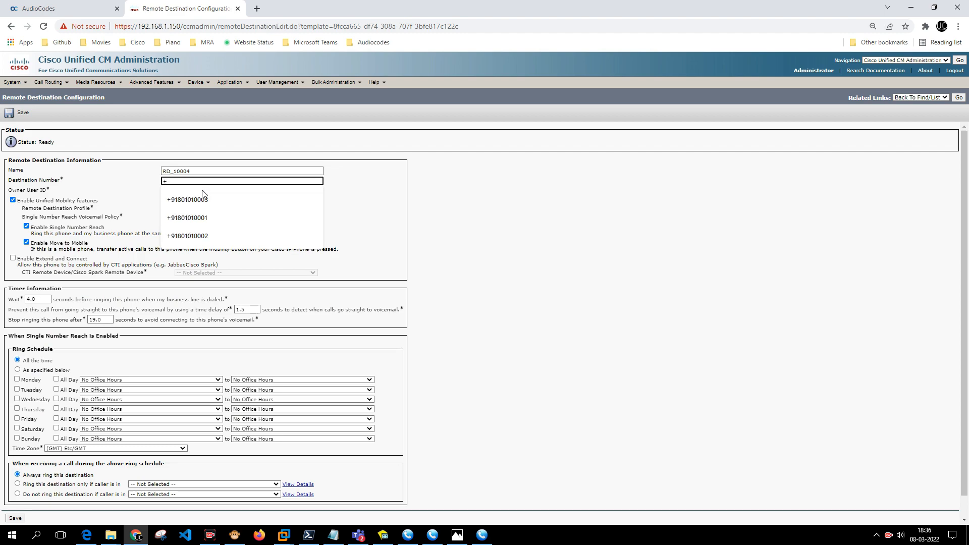
pyautogui.press('BackSpace')
pyautogui.write('*')
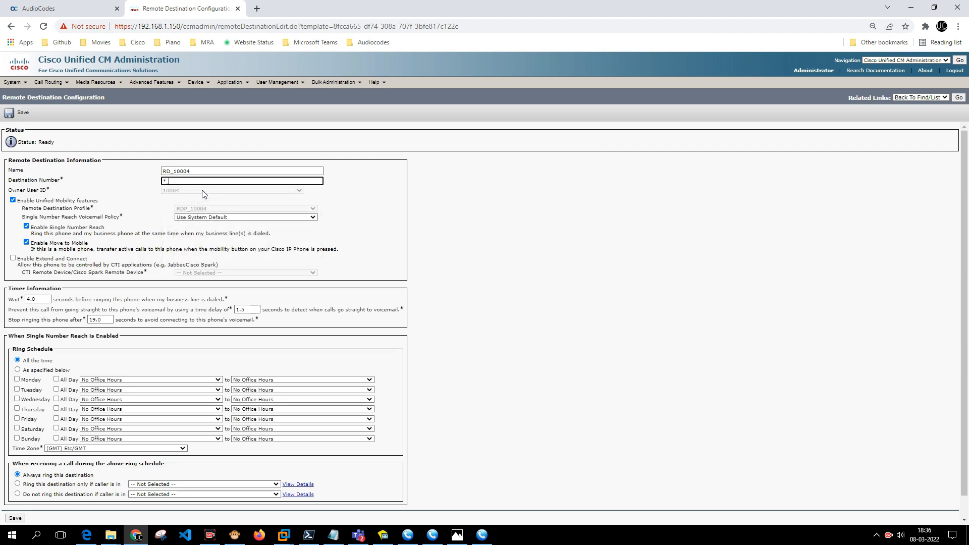
pyautogui.write('_+9180')
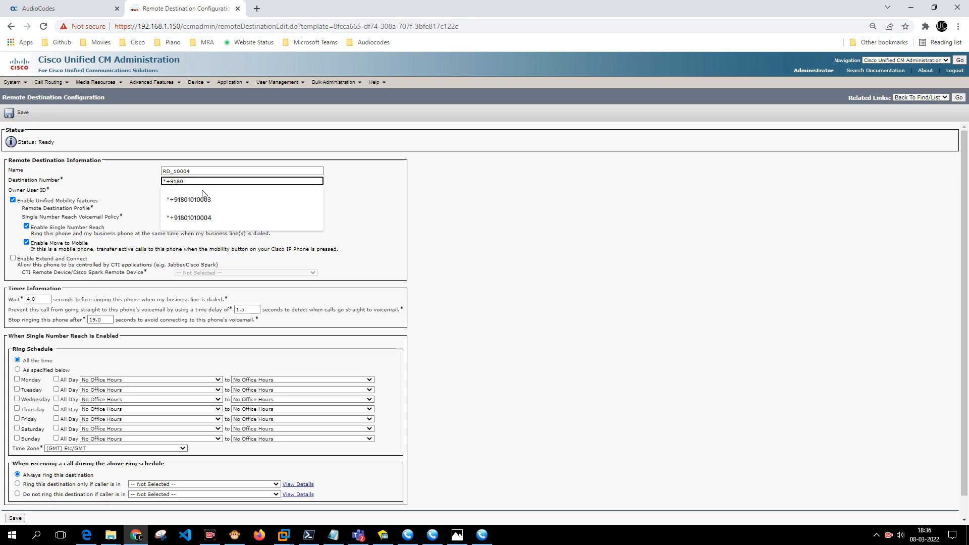
pyautogui.write('4')
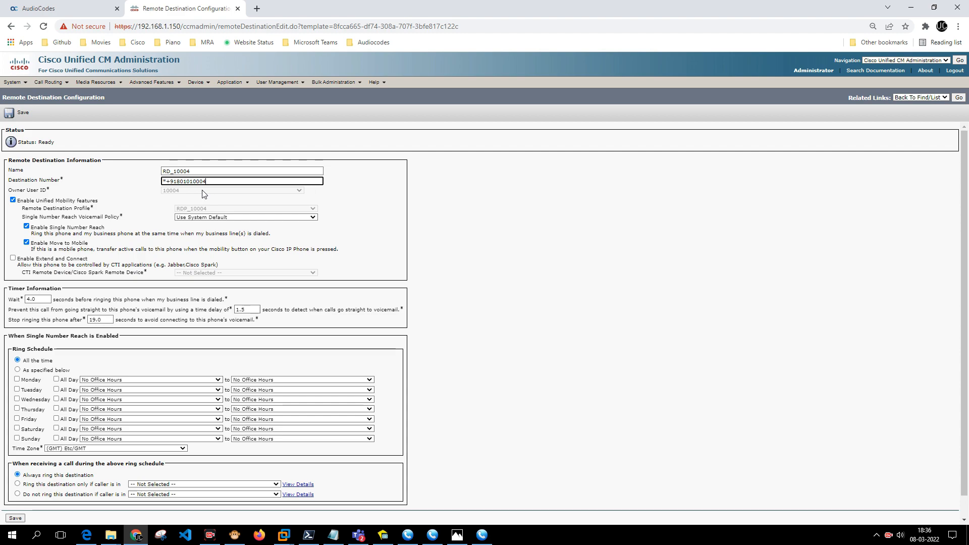
pyautogui.hotkey('ctrl', 'a')
# Turn off Move to Mobile, set the wait time to 0.1 s, save, and associate line 1.
pyautogui.click(30, 244)
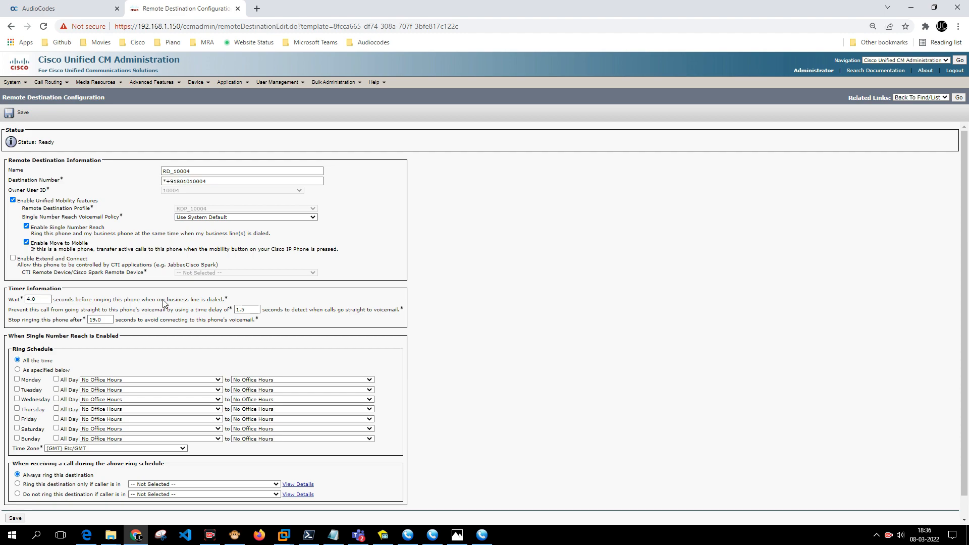
pyautogui.click(27, 242)
pyautogui.scroll(-1, 116, 437)
pyautogui.moveTo(53, 278); pyautogui.dragTo(1, 281)
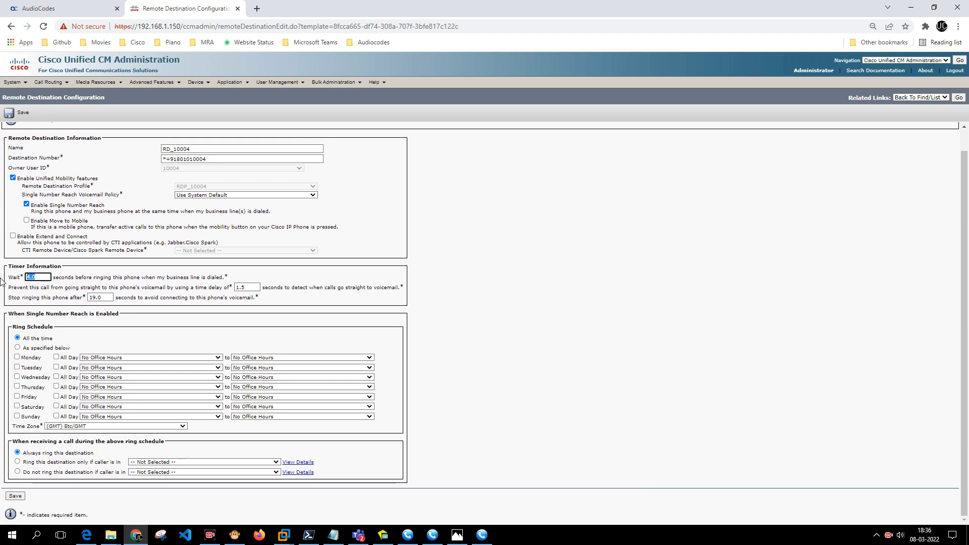
pyautogui.write('0.1')
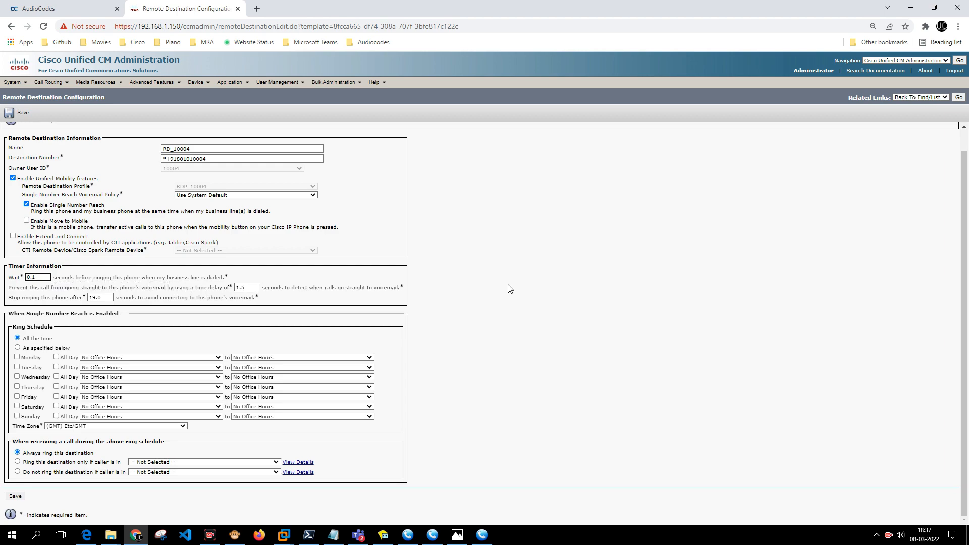
pyautogui.click(8, 496)
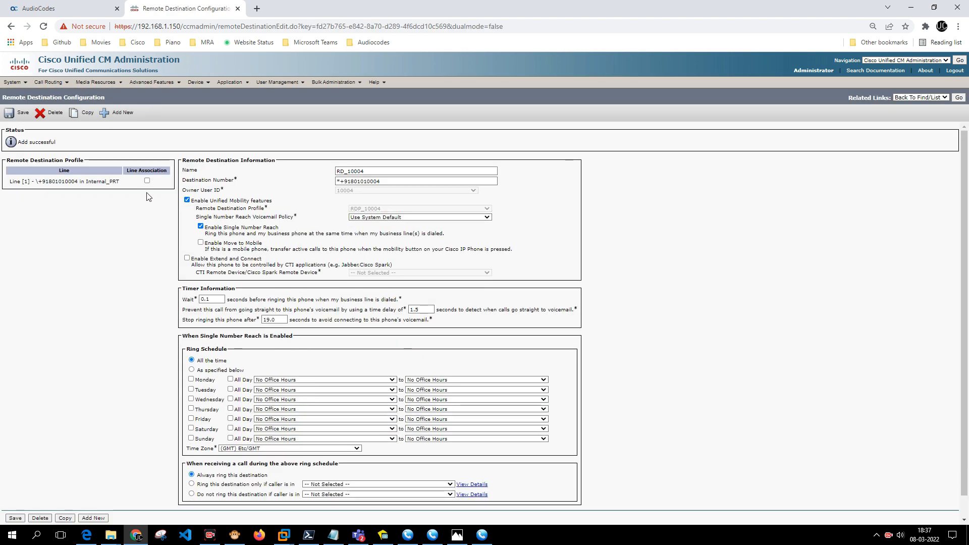
pyautogui.click(147, 180)
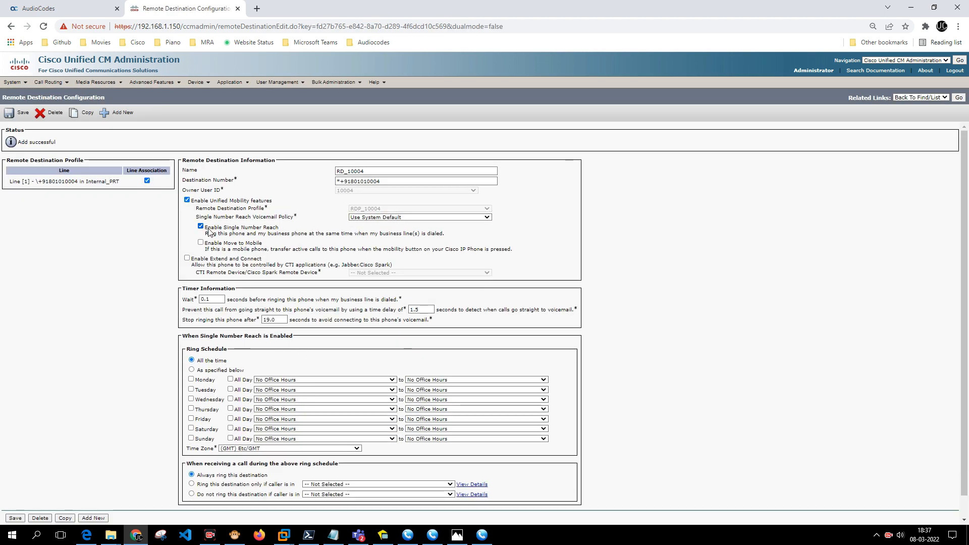
pyautogui.click(8, 114)
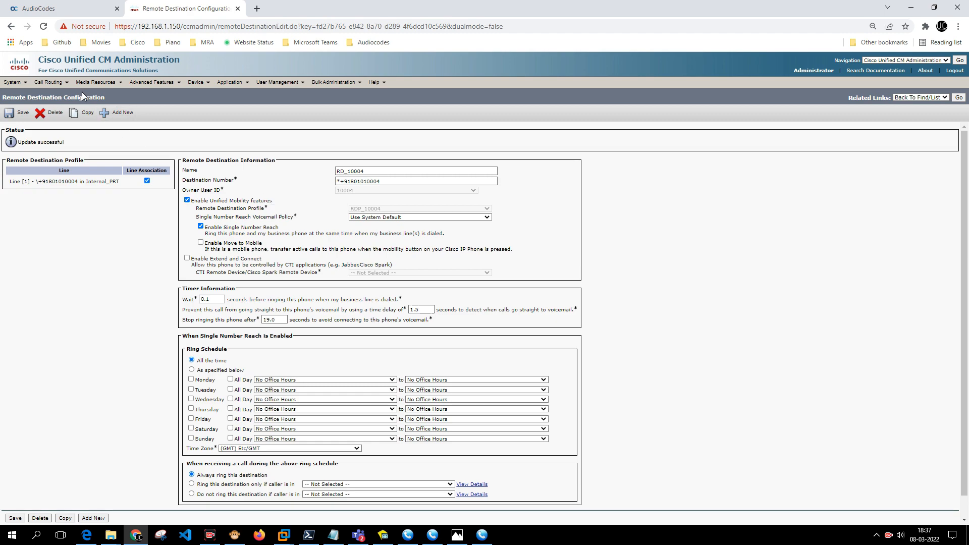
# Open the \+91801010XXX pattern from the Route Plan Report, then view the SNR.jpg diagram.
pyautogui.moveTo(50, 82)
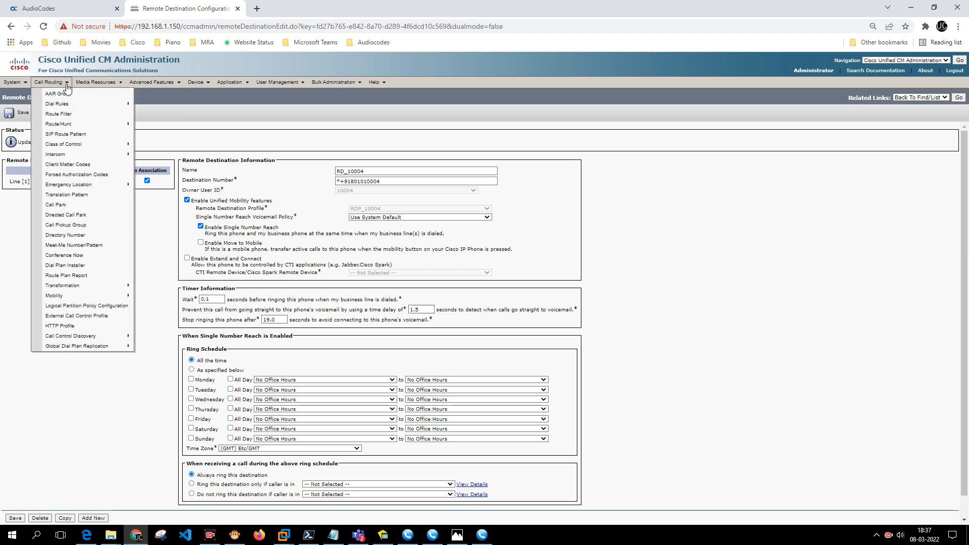
pyautogui.click(78, 277)
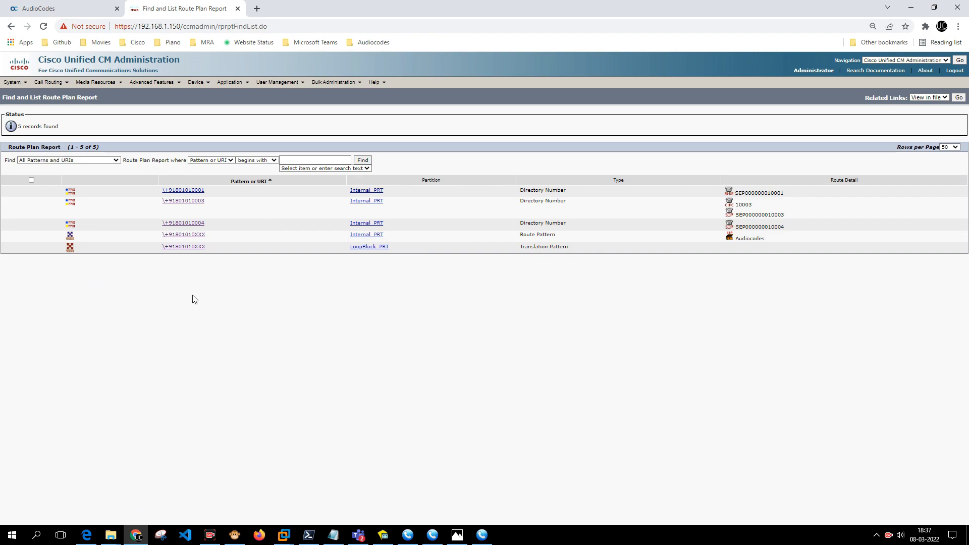
pyautogui.click(190, 239)
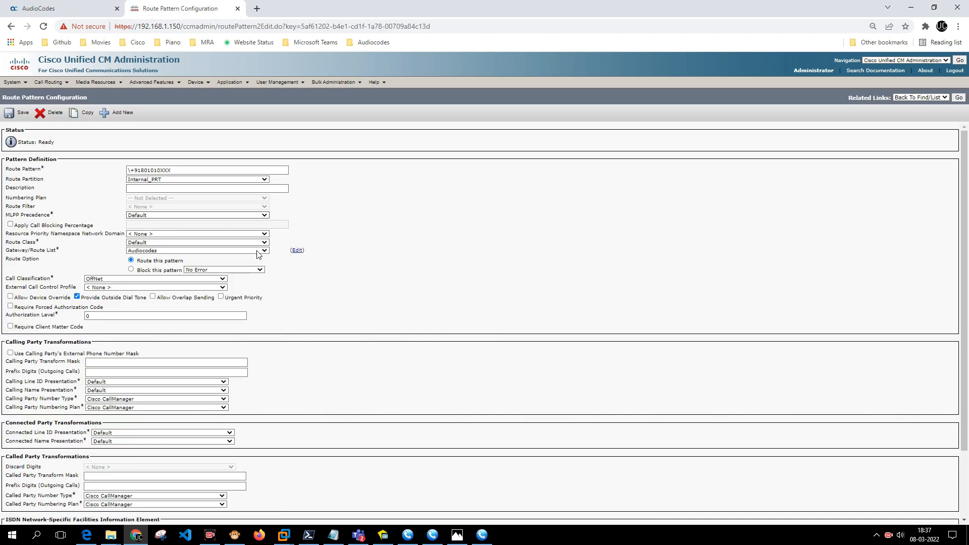
pyautogui.click(464, 535)
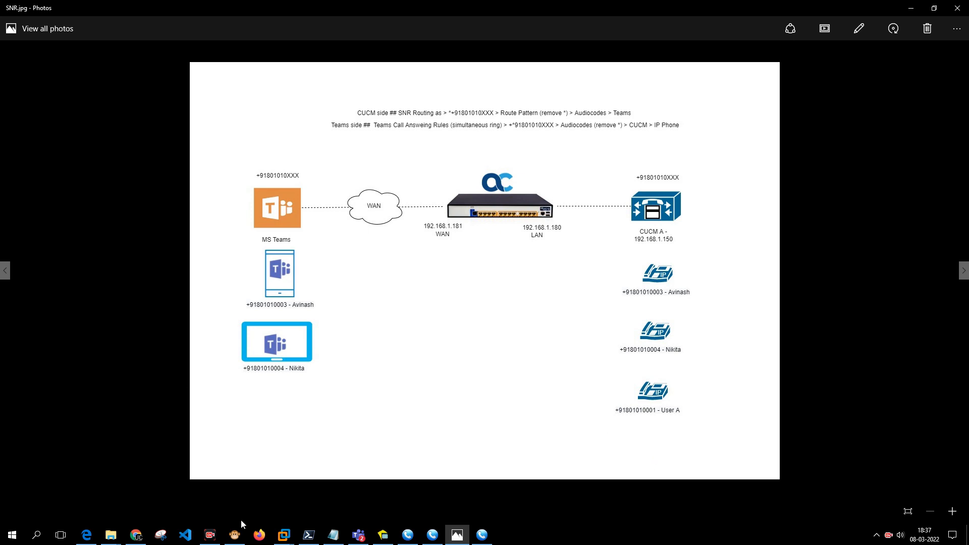
# Switch back to the \+91801010XXX Route Pattern Configuration page in Chrome.
pyautogui.click(136, 535)
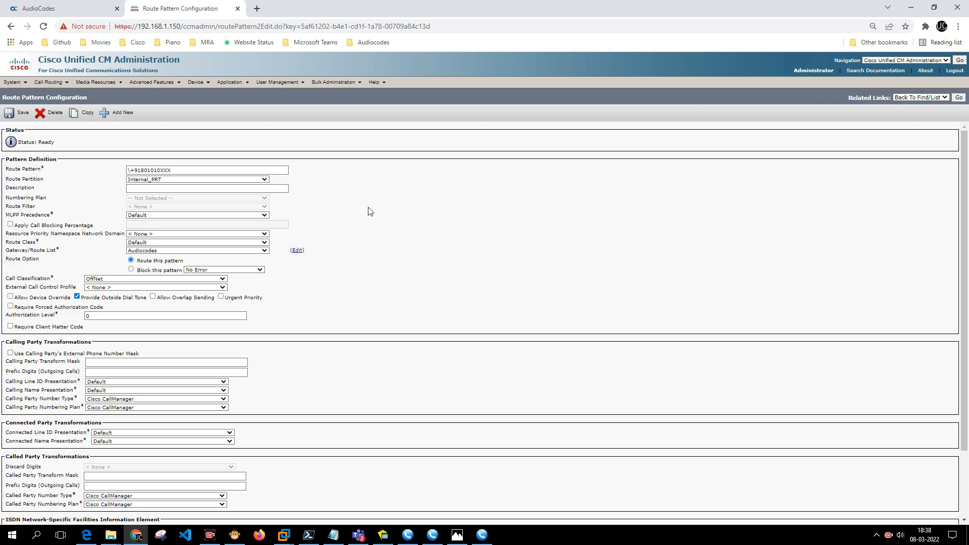
# Copy the route pattern and prefix it with *. to make *.\+91801010XXX.
pyautogui.click(156, 192)
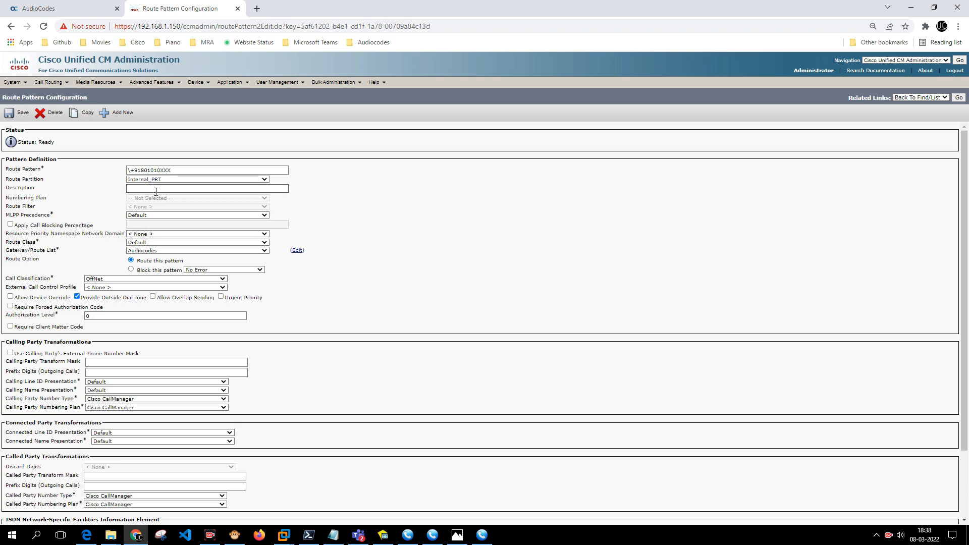
pyautogui.click(86, 114)
pyautogui.click(178, 168)
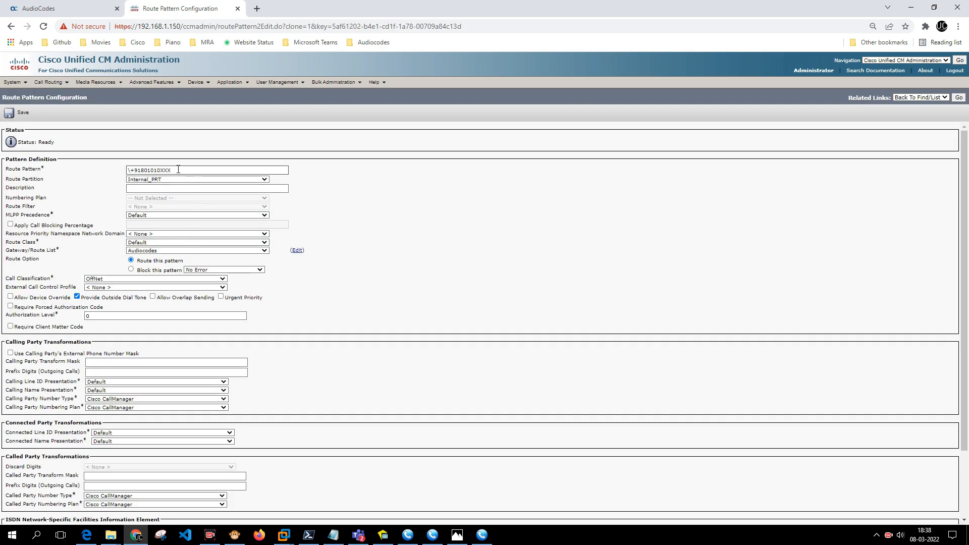
pyautogui.click(130, 171)
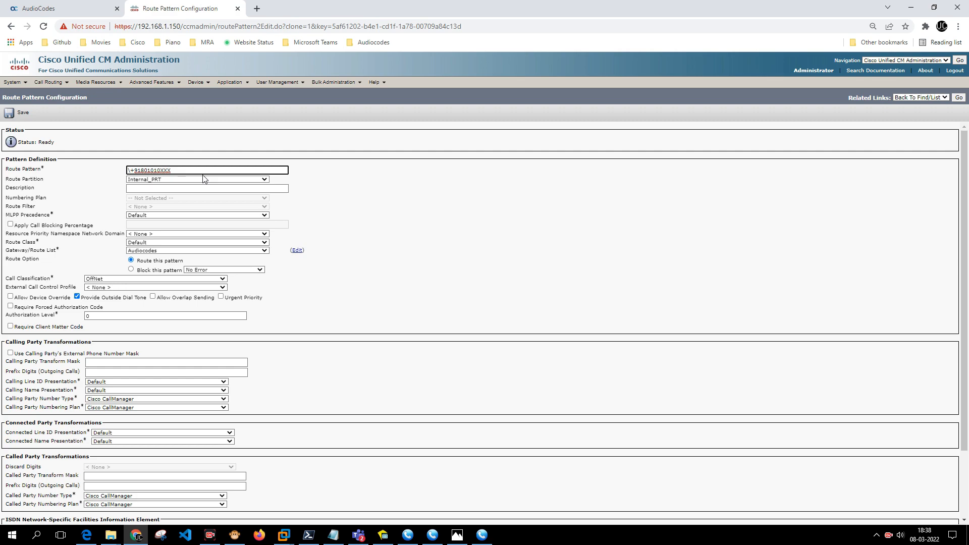
pyautogui.write('*.')
pyautogui.click(348, 252)
# Set Discard Digits to PreDot and check the new pattern value.
pyautogui.scroll(-3, 167, 285)
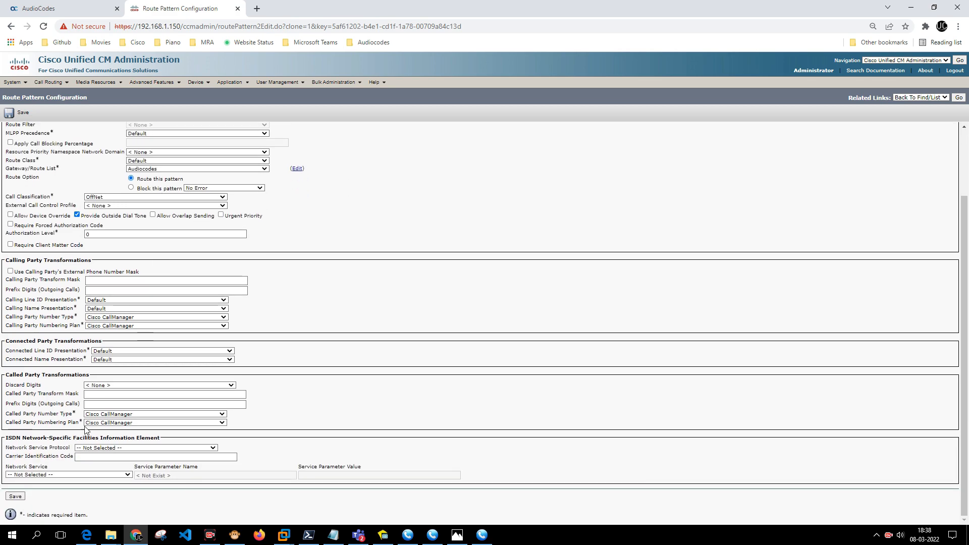
pyautogui.click(106, 387)
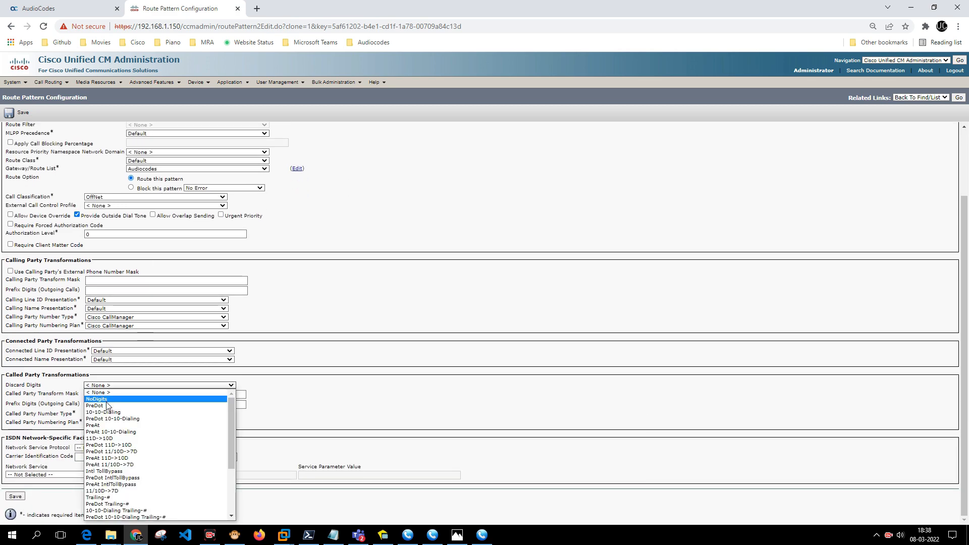
pyautogui.click(107, 405)
pyautogui.scroll(2, 303, 385)
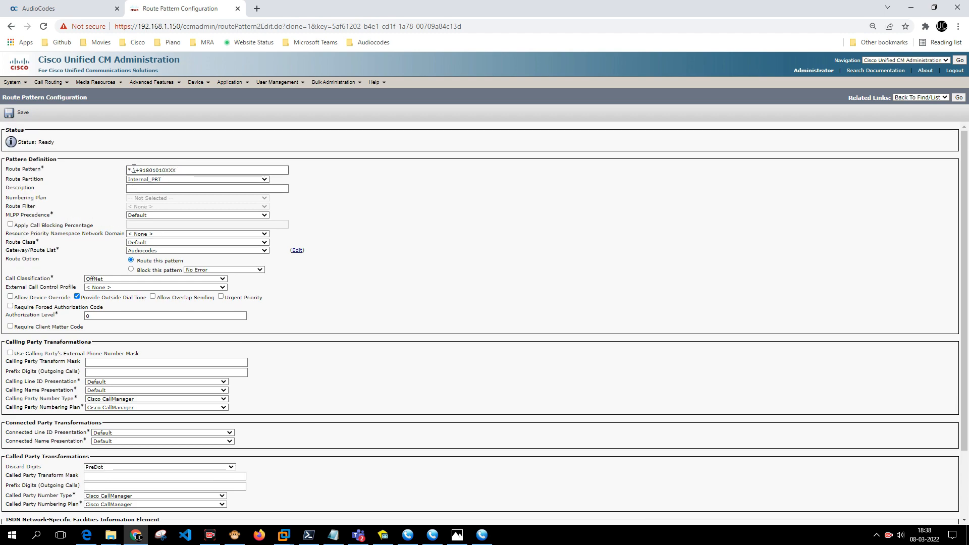
pyautogui.moveTo(136, 171); pyautogui.dragTo(114, 174)
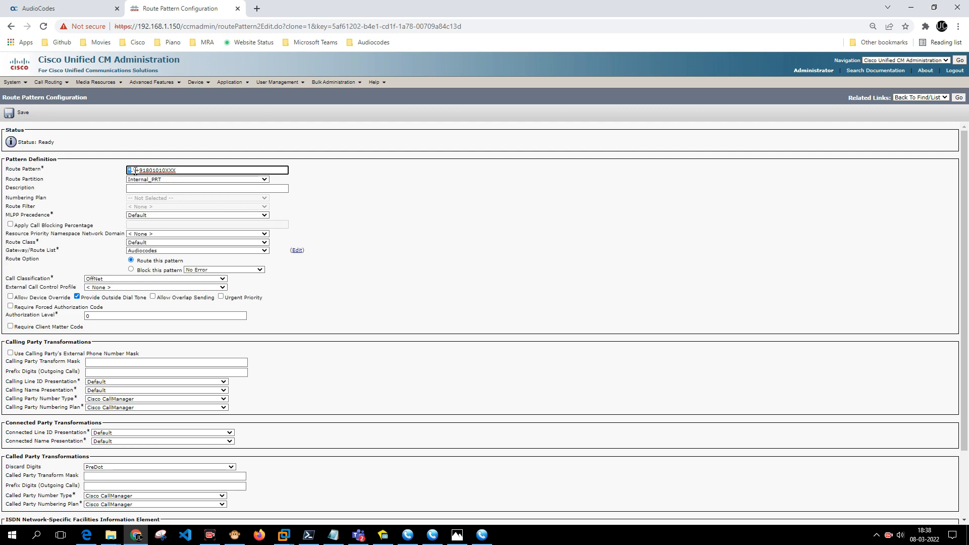
pyautogui.moveTo(136, 170); pyautogui.dragTo(352, 212)
# Describe it as 'Call Forward to Teams using SNR', save, and acknowledge both warnings.
pyautogui.click(228, 189)
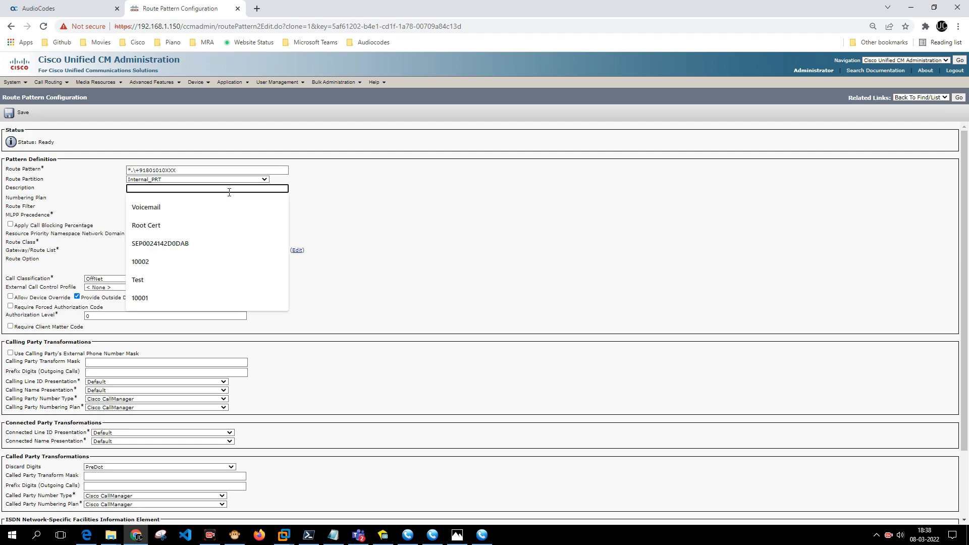
pyautogui.write('Call Forward to Tea')
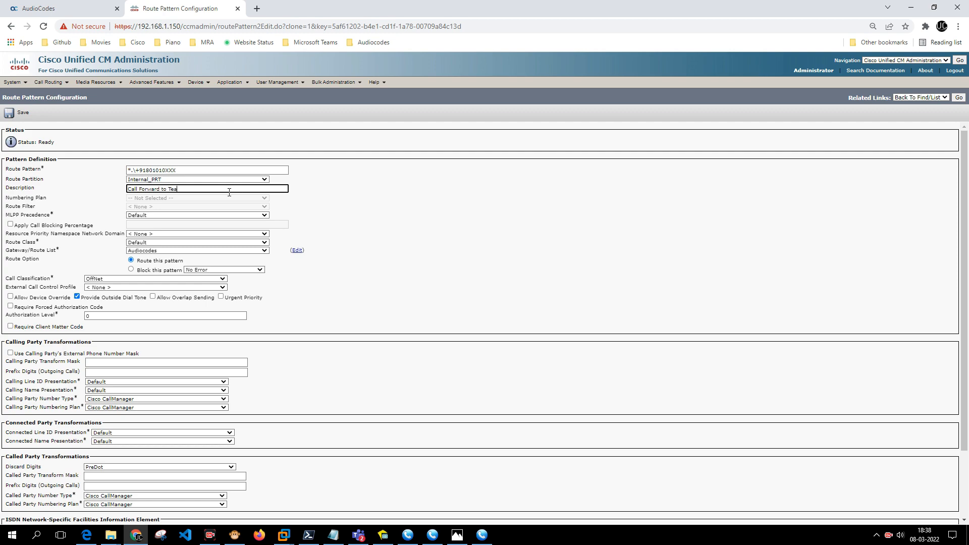
pyautogui.write('SNR')
pyautogui.click(20, 113)
pyautogui.click(523, 120)
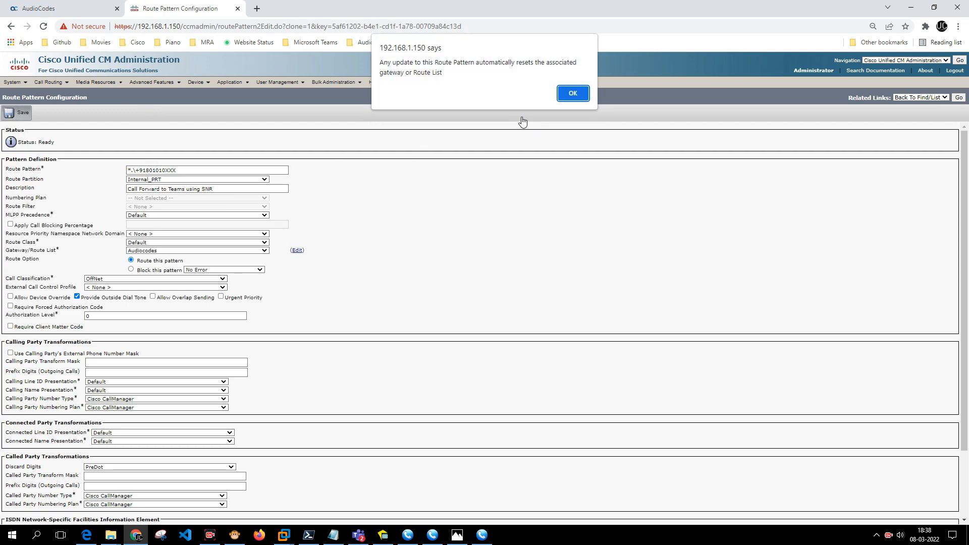
pyautogui.click(568, 102)
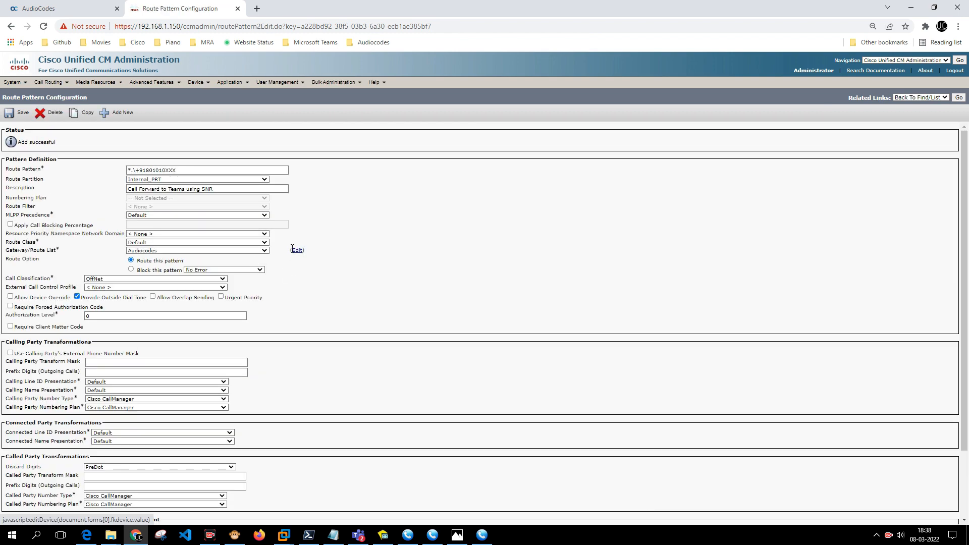
# Open the Remote Destination list and check the destination number ending in 004.
pyautogui.moveTo(197, 89)
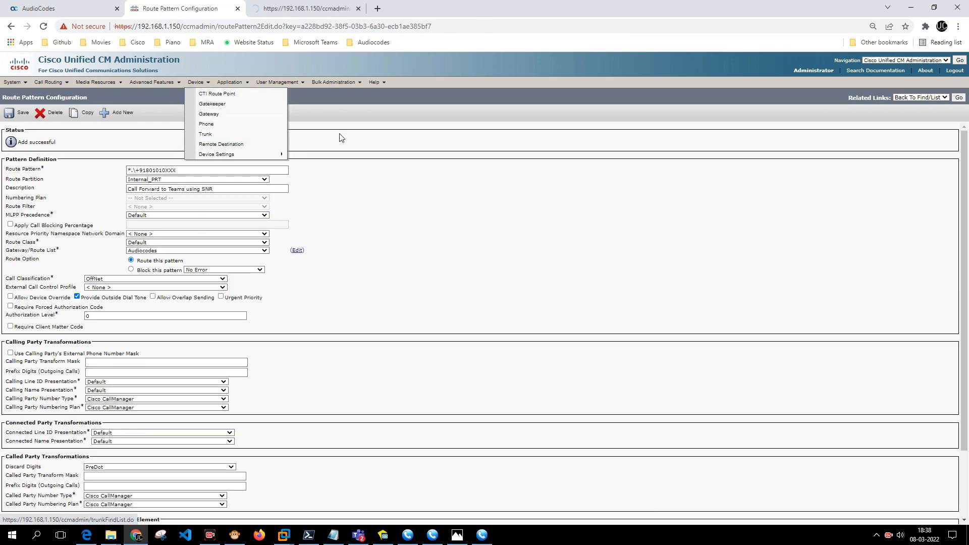
pyautogui.click(227, 144)
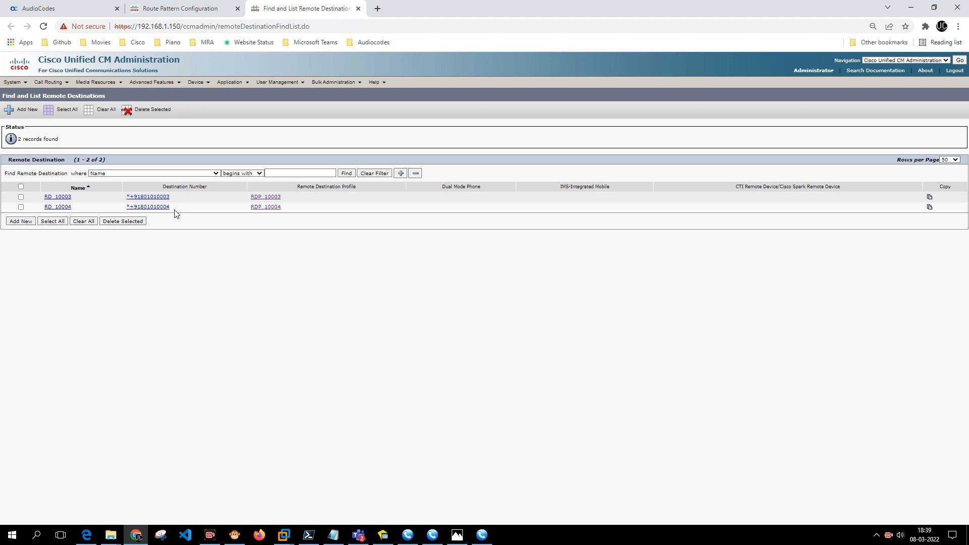
pyautogui.moveTo(172, 209); pyautogui.dragTo(142, 214)
# Review the saved *.\+91801010XXX pattern, then bring the SNR routing diagram back up.
pyautogui.click(173, 13)
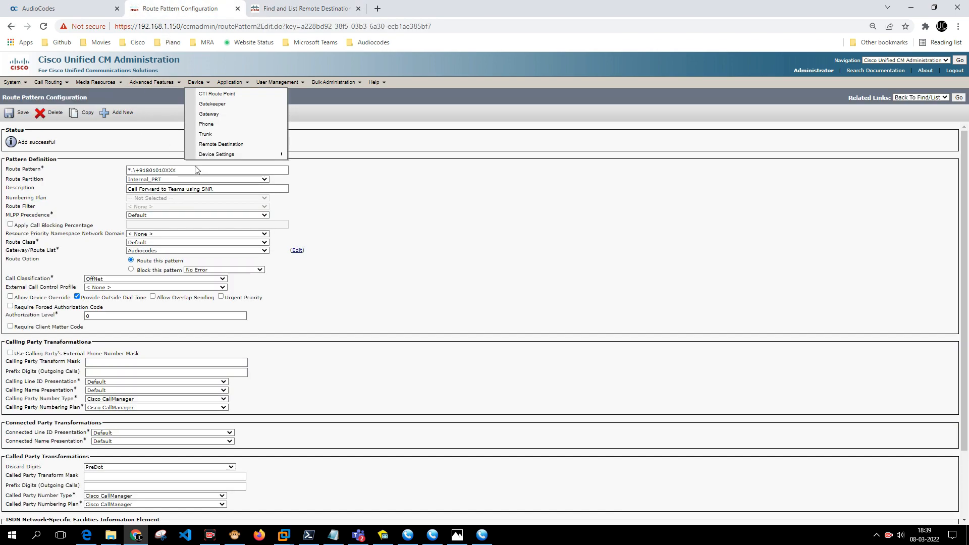
pyautogui.moveTo(133, 171); pyautogui.dragTo(198, 174)
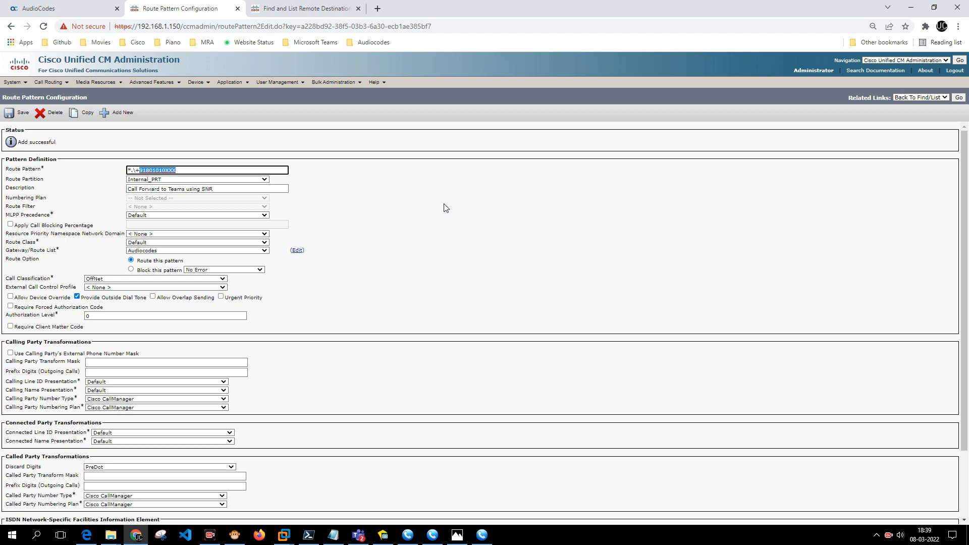
pyautogui.scroll(-3, 445, 208)
pyautogui.scroll(3, 444, 210)
pyautogui.click(457, 534)
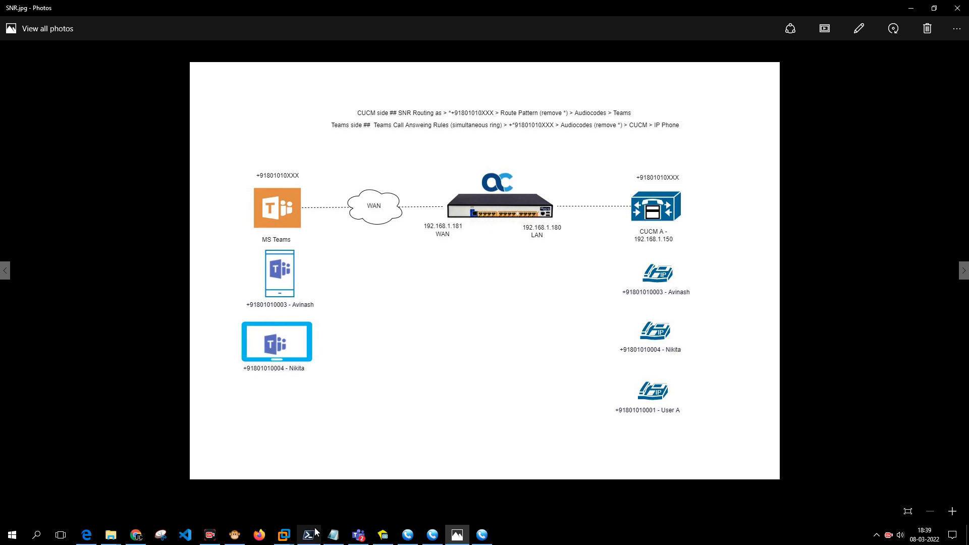
pyautogui.click(358, 535)
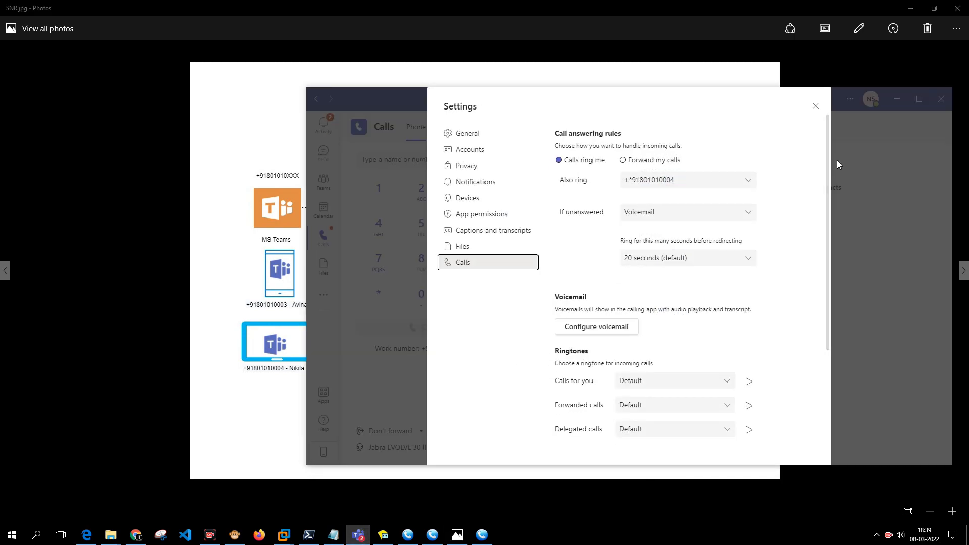
pyautogui.click(815, 106)
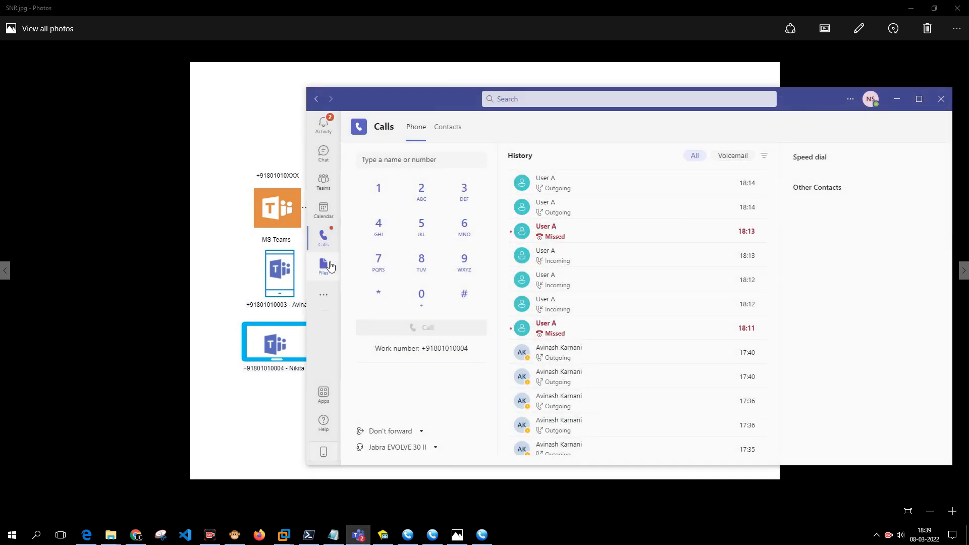
pyautogui.click(413, 433)
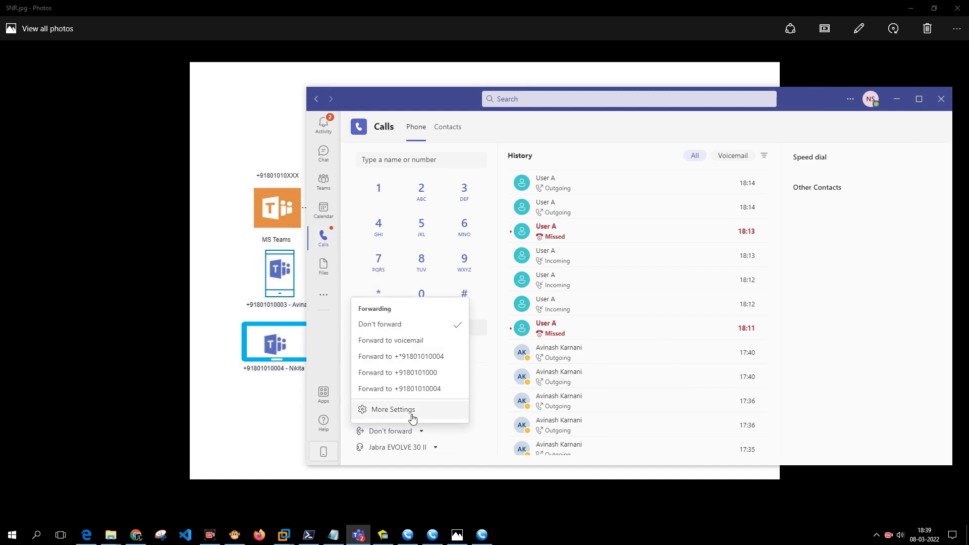
pyautogui.click(413, 419)
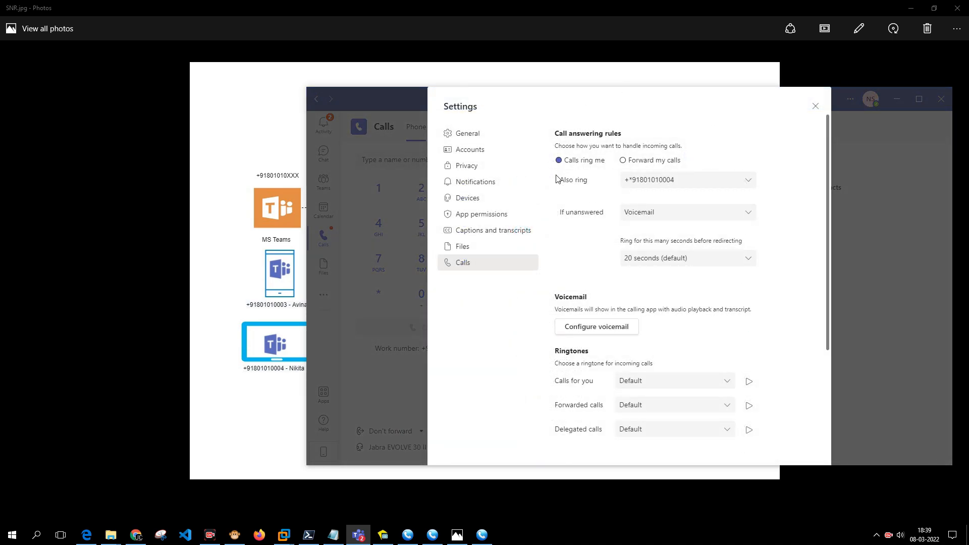
pyautogui.click(624, 160)
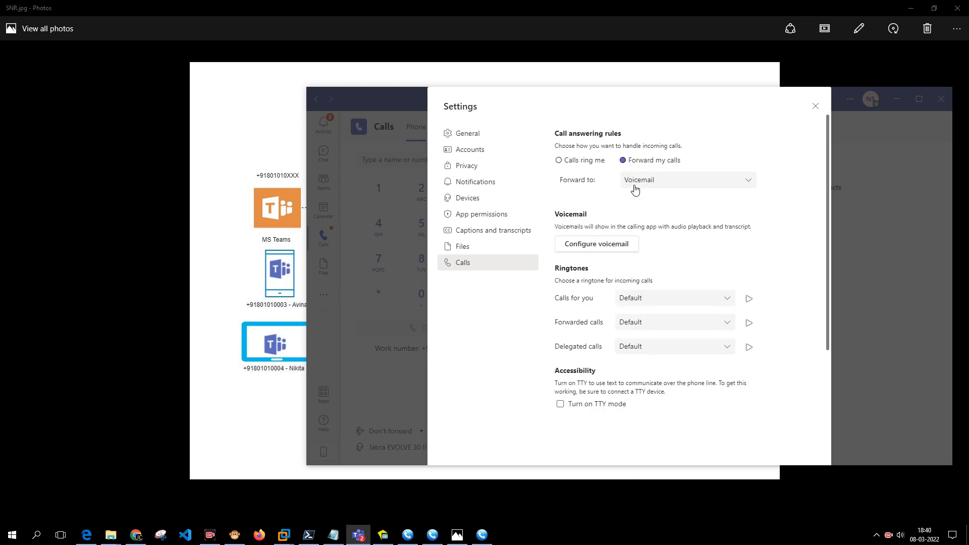
pyautogui.click(576, 162)
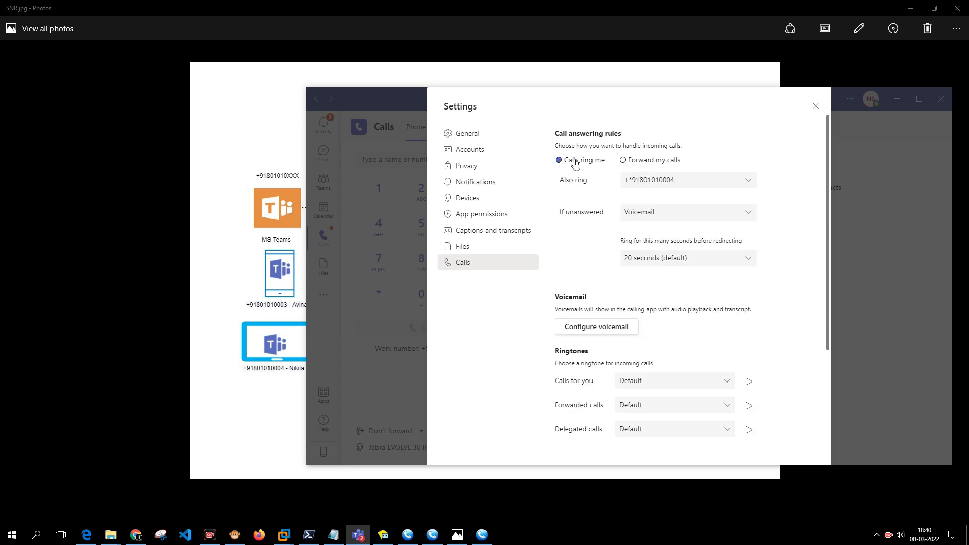
pyautogui.click(664, 185)
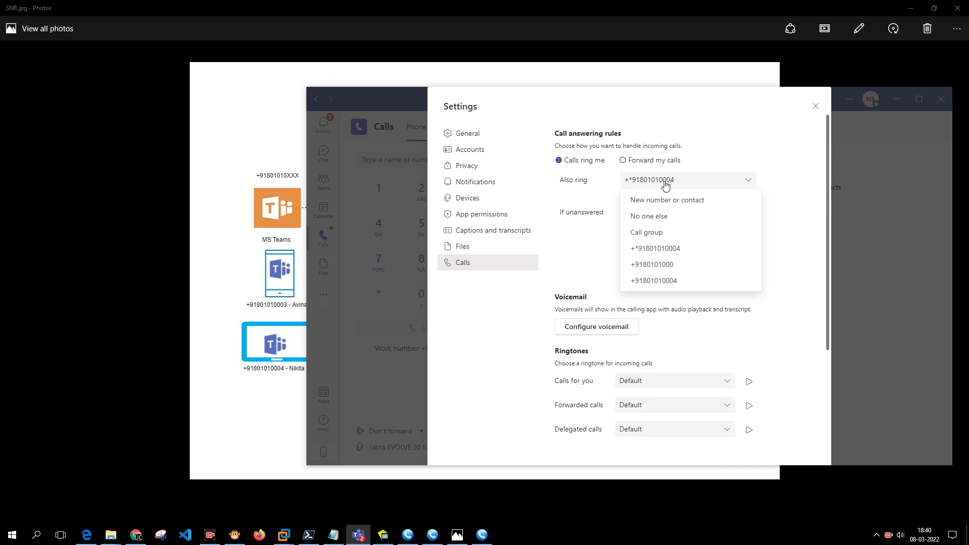
pyautogui.click(817, 158)
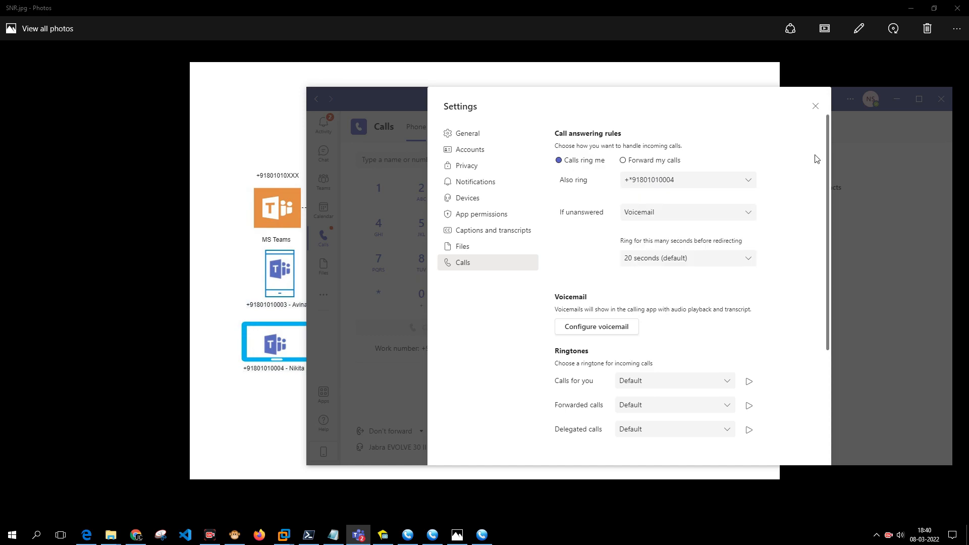
pyautogui.click(672, 212)
pyautogui.click(754, 202)
pyautogui.click(294, 256)
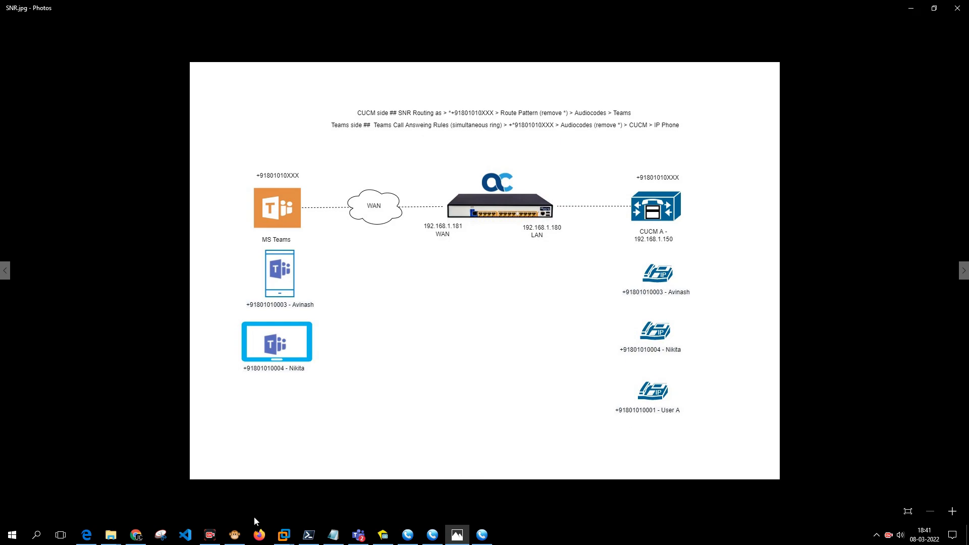
# Briefly show and minimize the Syslog Viewer, then bring up the Teams call answering settings.
pyautogui.click(235, 535)
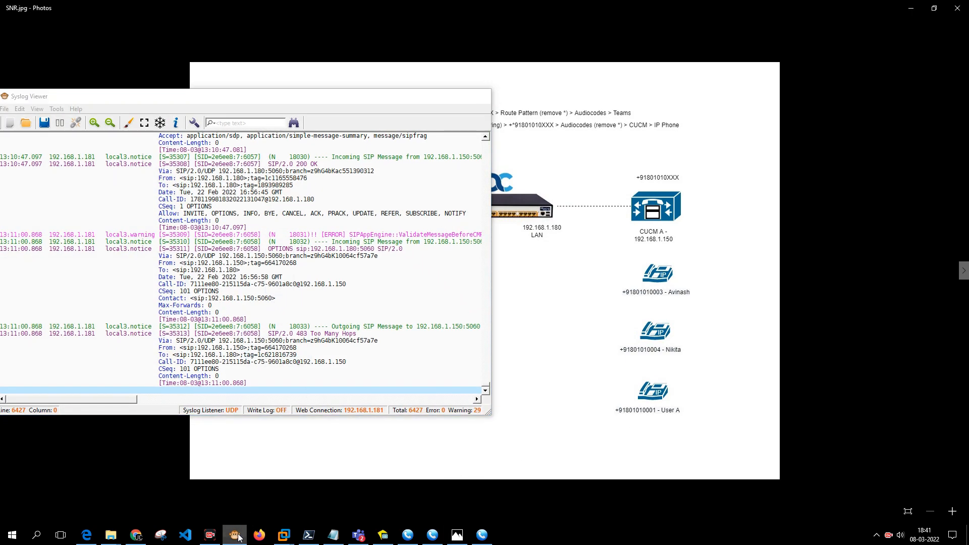
pyautogui.click(235, 535)
pyautogui.click(358, 535)
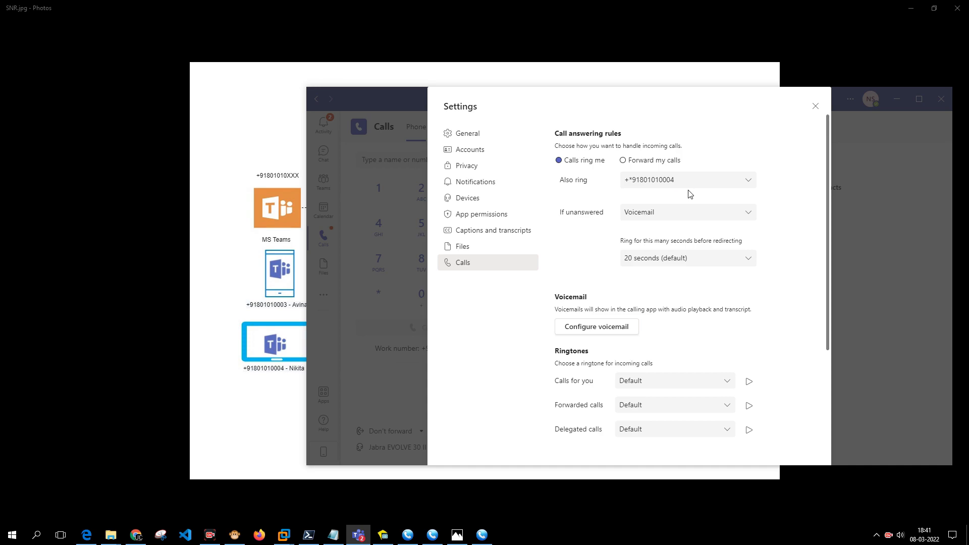
# Bring up the network diagram, then return to Teams and close its call settings.
pyautogui.click(283, 219)
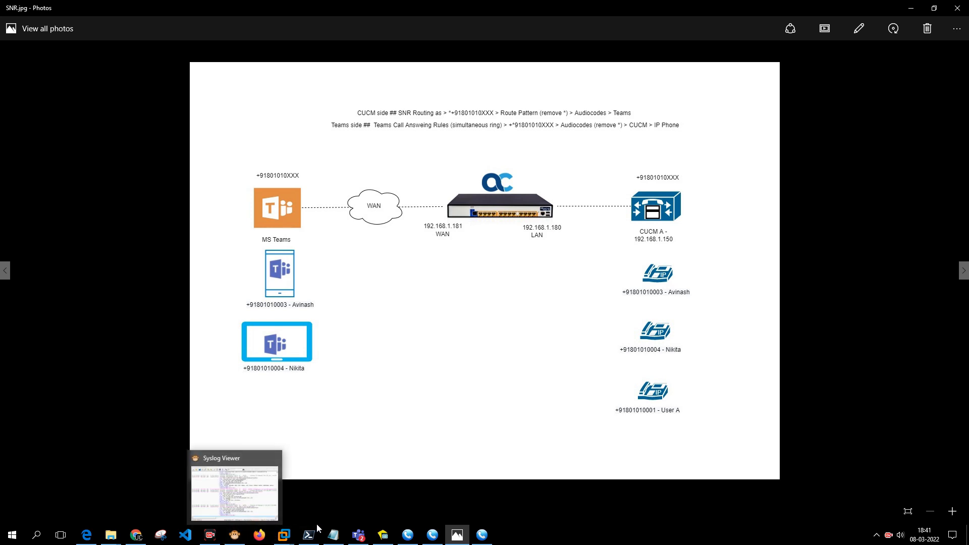
pyautogui.moveTo(320, 537)
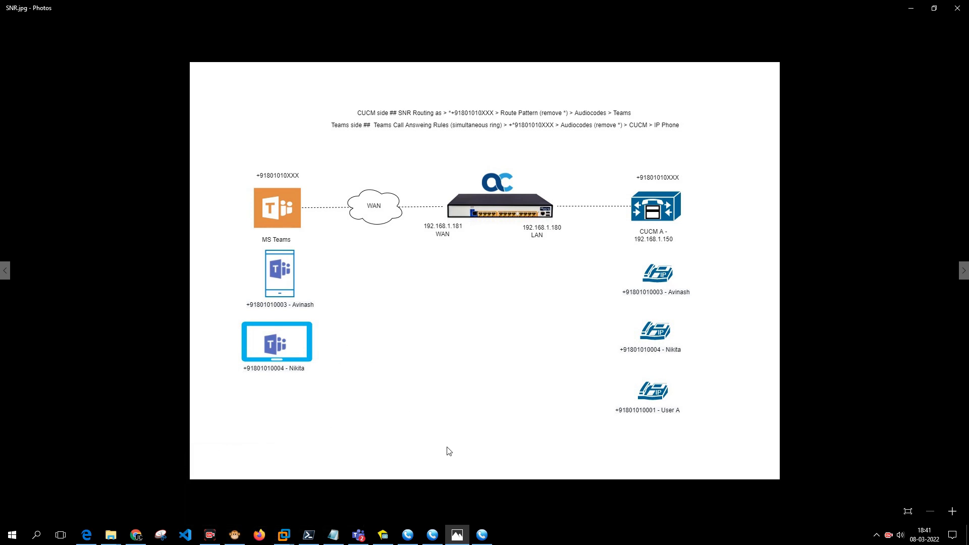
pyautogui.click(358, 534)
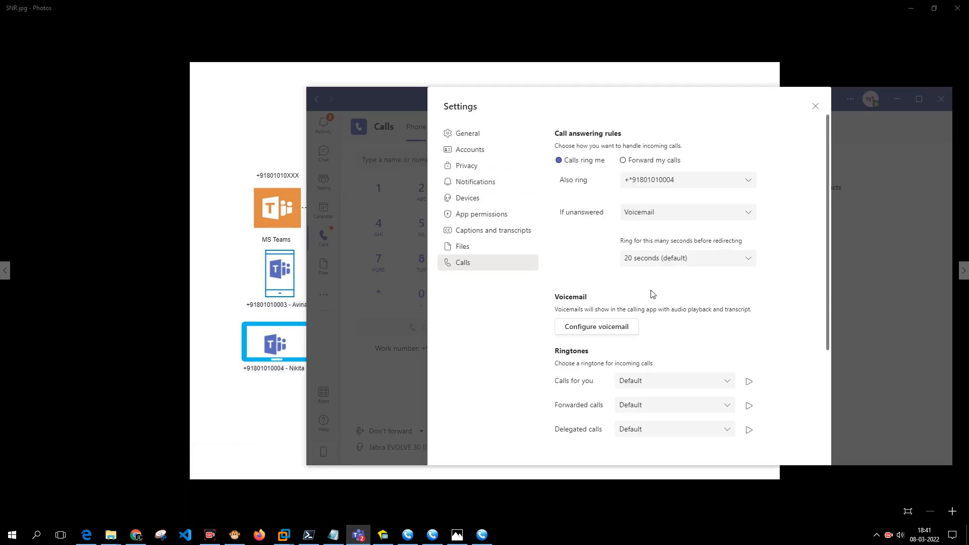
pyautogui.click(815, 106)
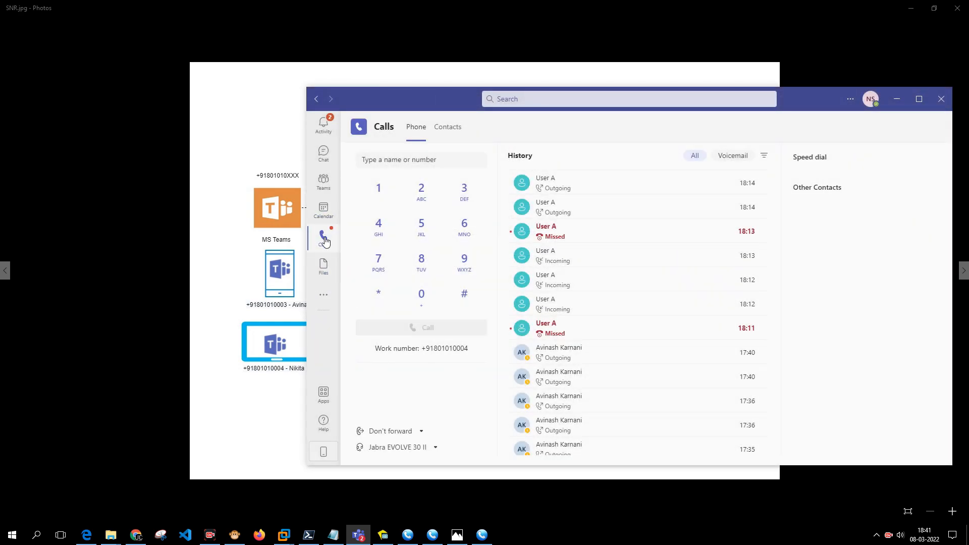
pyautogui.click(422, 432)
pyautogui.click(423, 411)
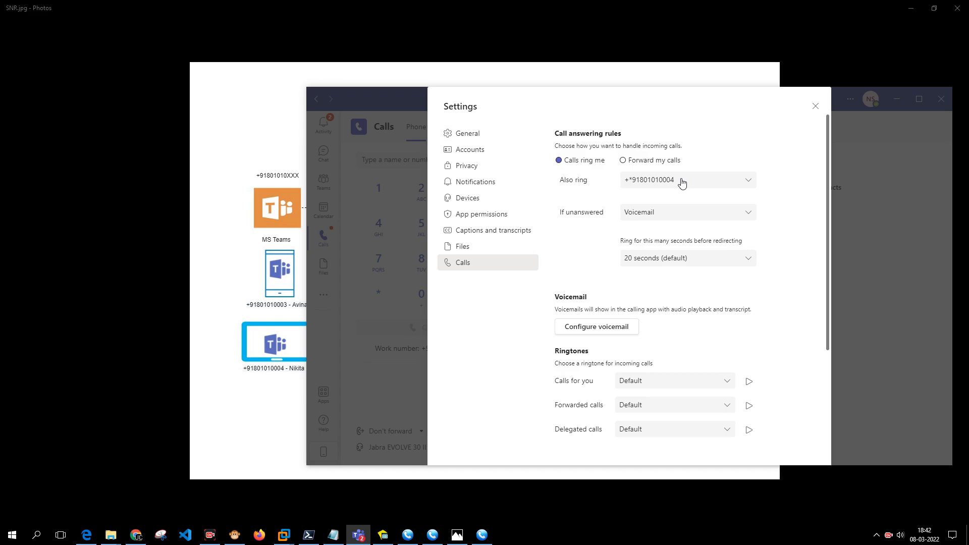
pyautogui.click(815, 106)
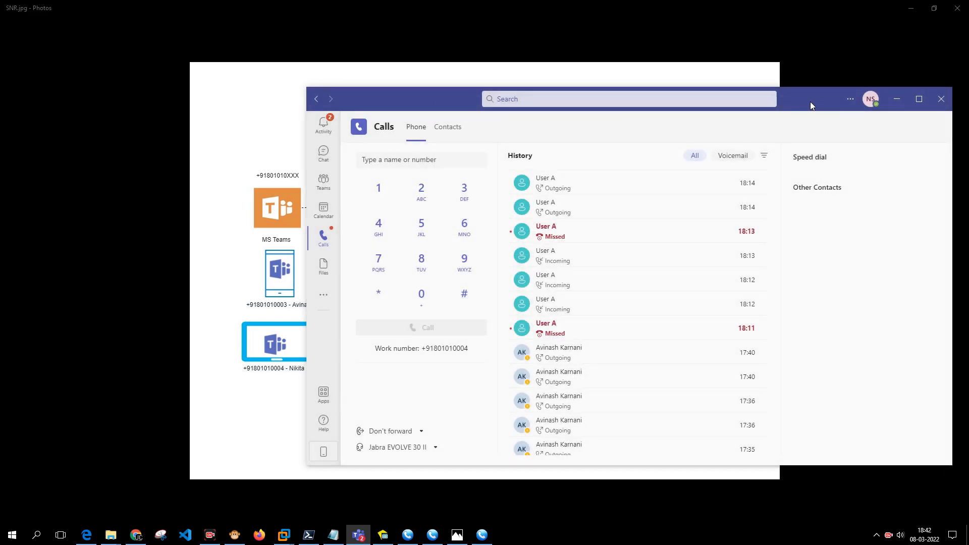
pyautogui.click(783, 63)
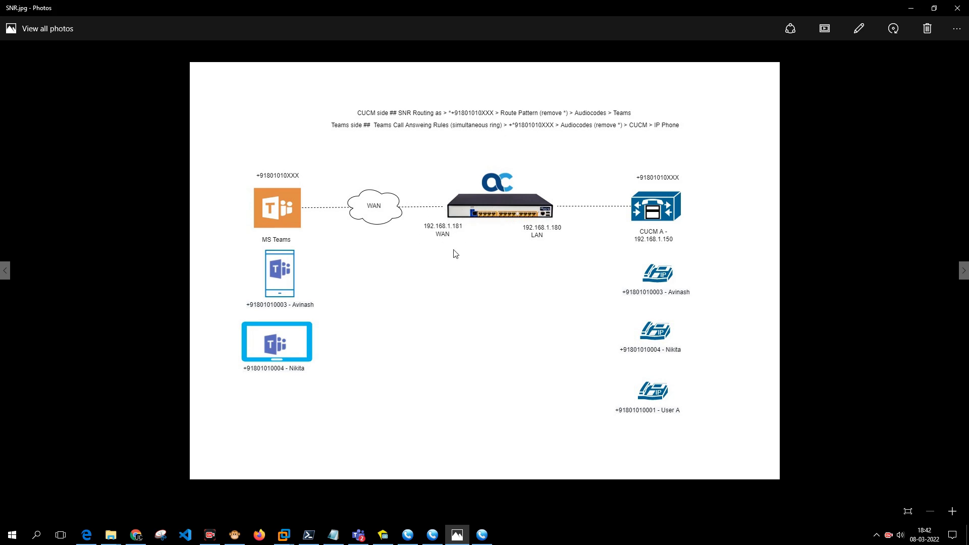
pyautogui.click(136, 535)
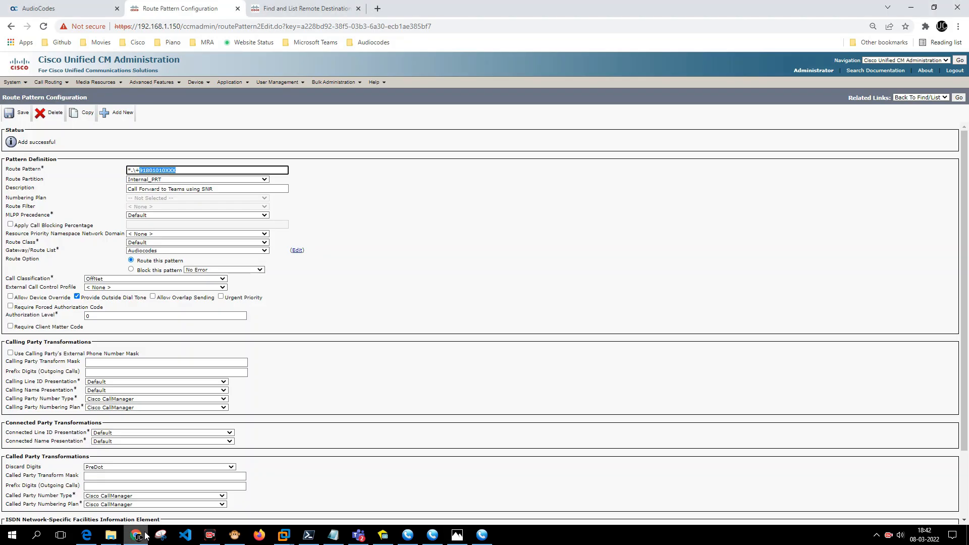
# Log in to the AudioCodes Mediant SBC web interface.
pyautogui.click(93, 4)
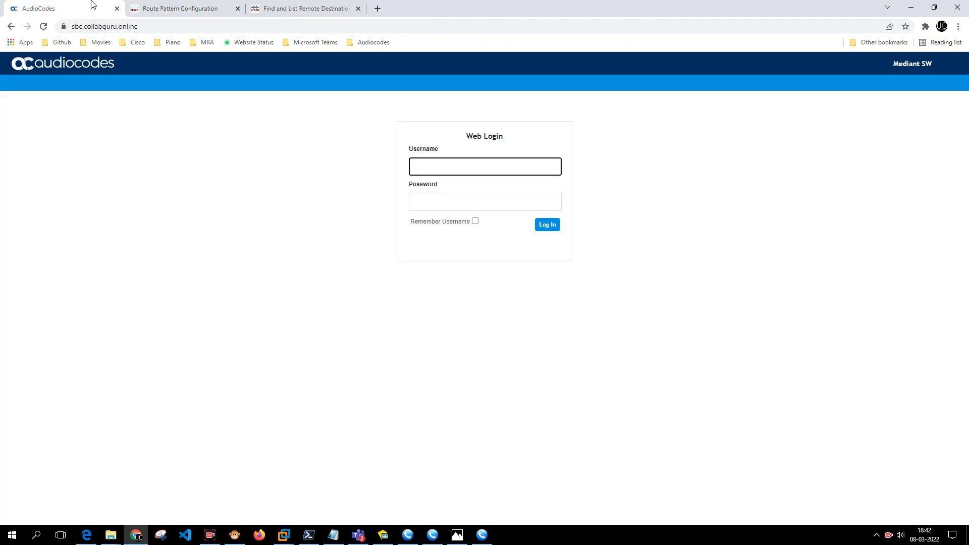
pyautogui.write('Admin')
pyautogui.press('Tab')
pyautogui.write('a')
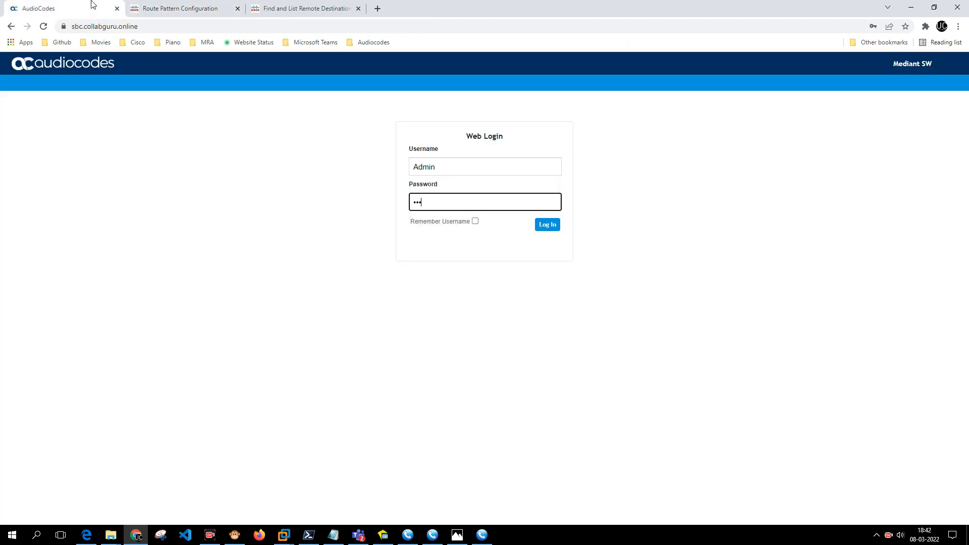
pyautogui.press('Return')
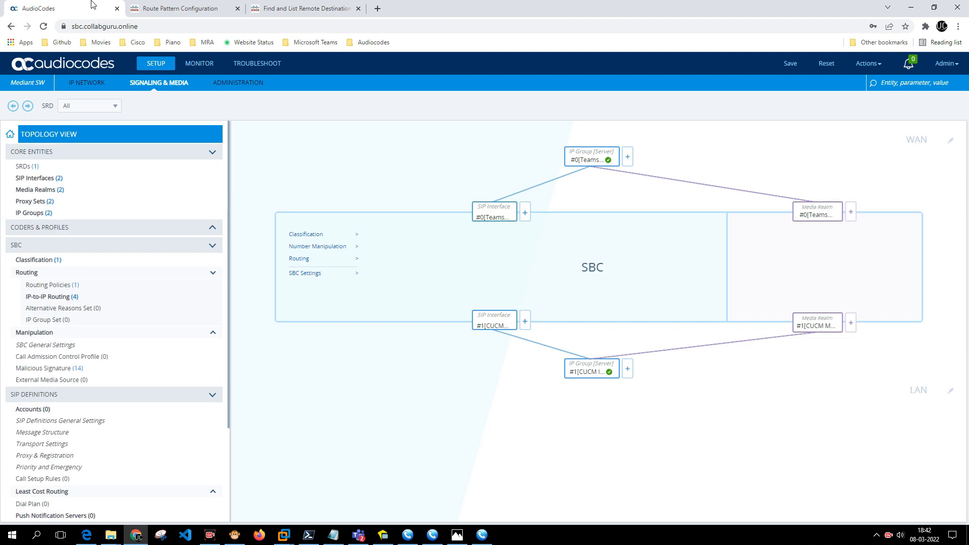
# Open the 'Remove * from Call Forwarding' message manipulation rule and inspect its condition and action.
pyautogui.scroll(-3, 77, 262)
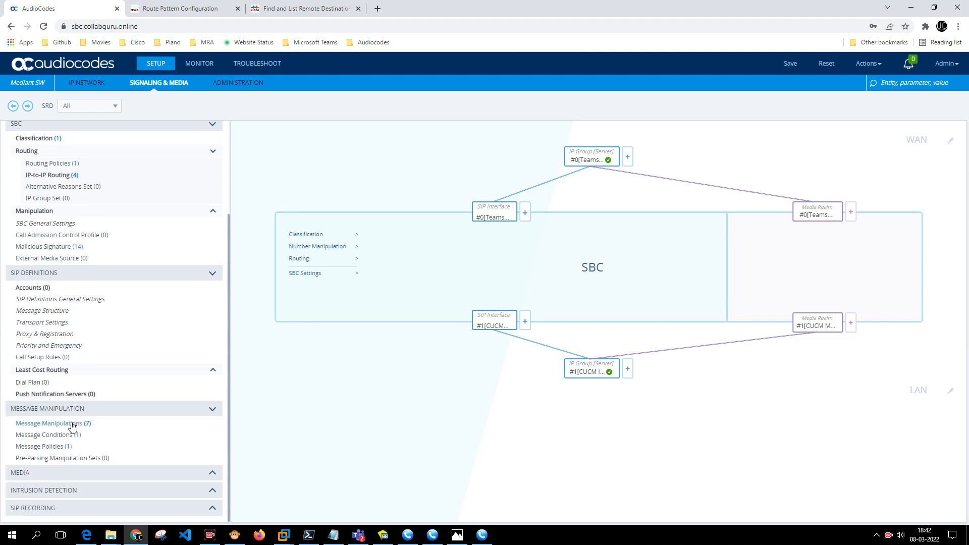
pyautogui.click(71, 424)
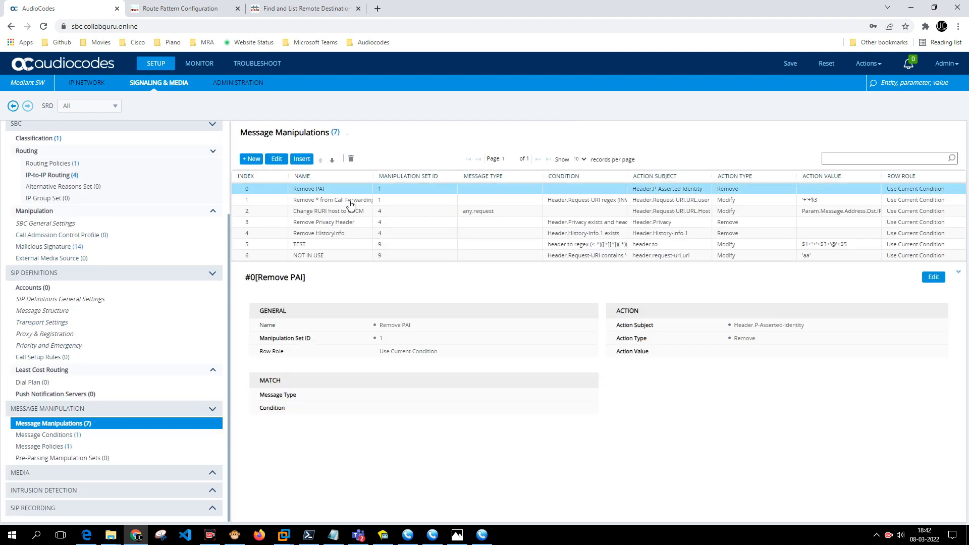
pyautogui.doubleClick(351, 201)
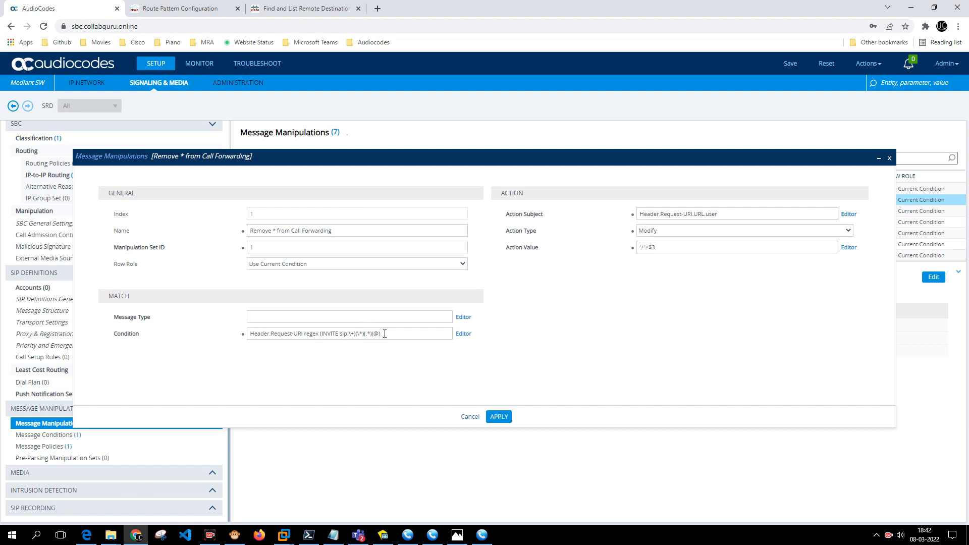
pyautogui.moveTo(384, 334); pyautogui.dragTo(255, 332)
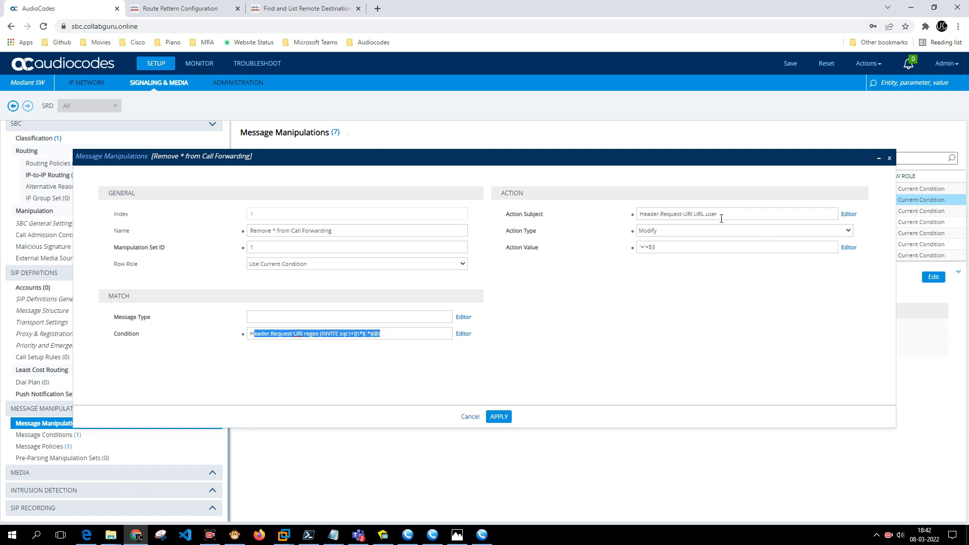
pyautogui.moveTo(723, 218); pyautogui.dragTo(562, 224)
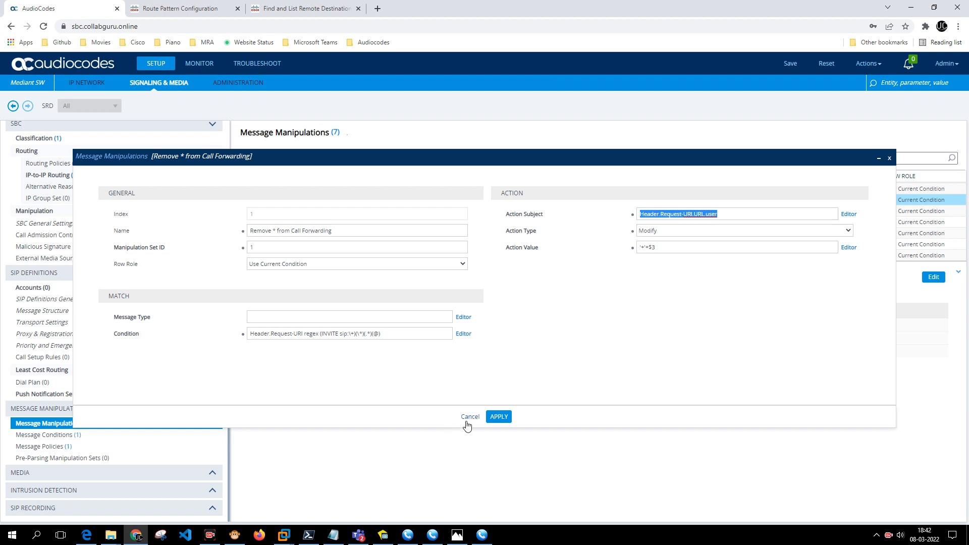
# Change the rule's Manipulation Set ID to 9, apply, and save the SBC configuration.
pyautogui.doubleClick(254, 254)
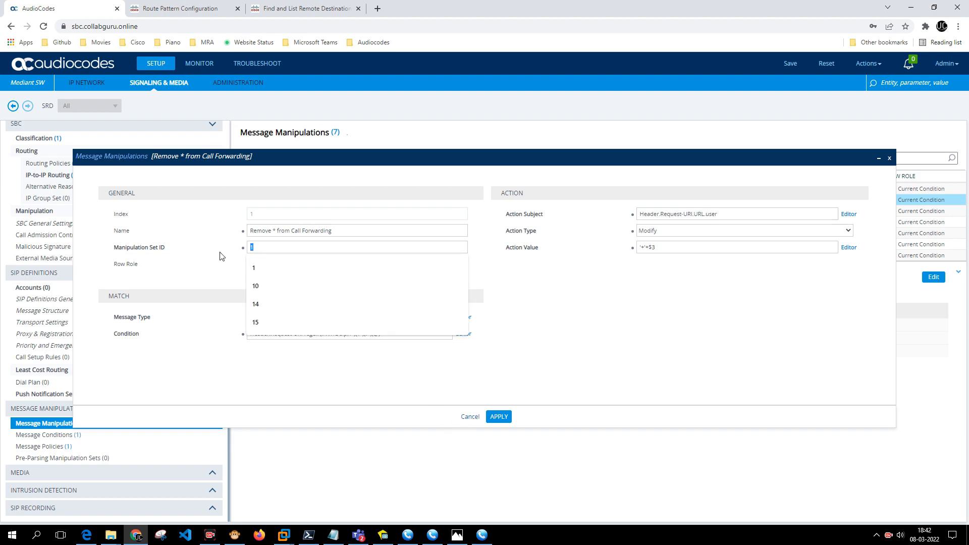
pyautogui.write('9')
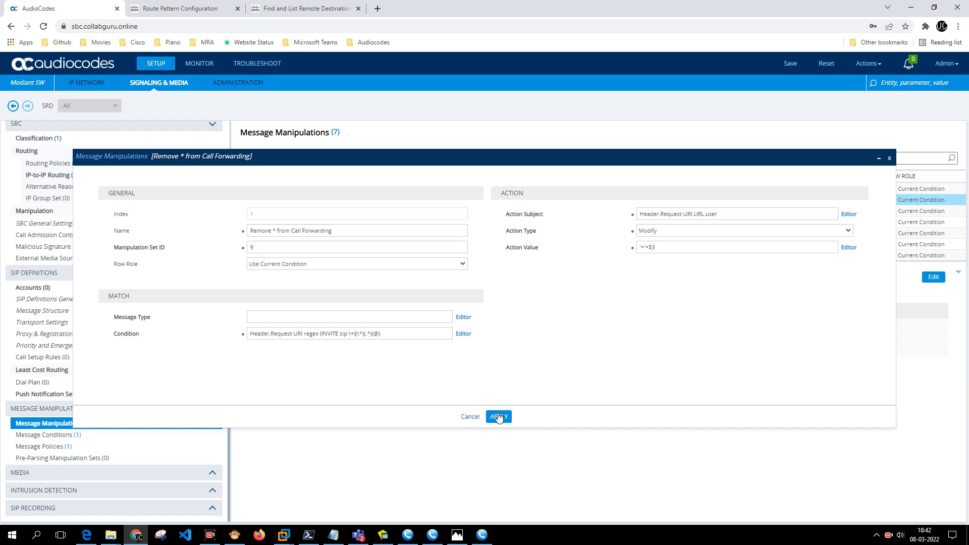
pyautogui.click(499, 417)
pyautogui.click(782, 63)
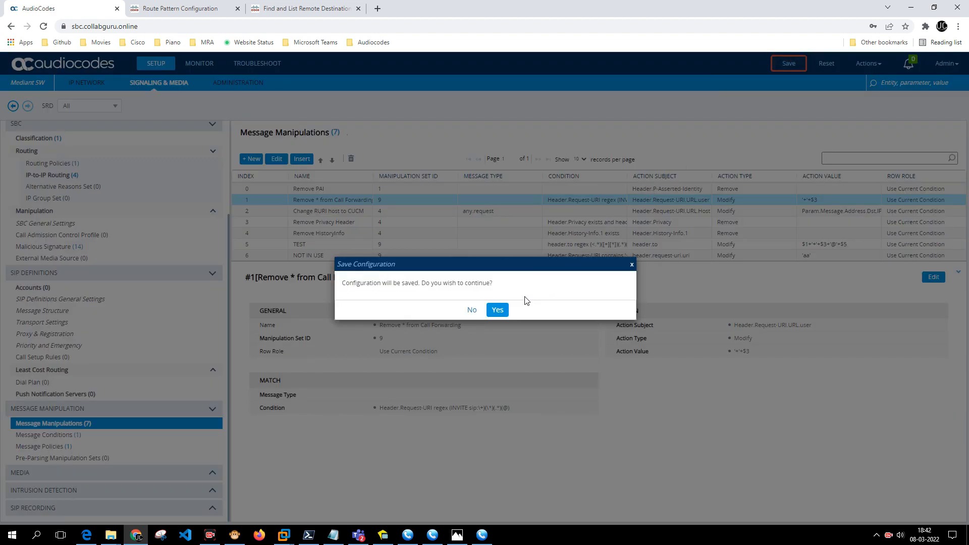
pyautogui.click(504, 310)
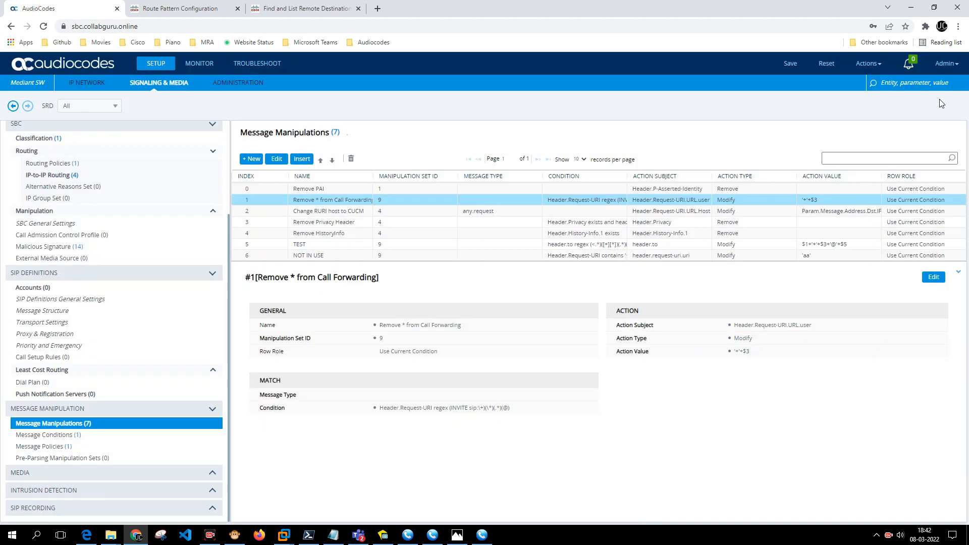
pyautogui.click(907, 9)
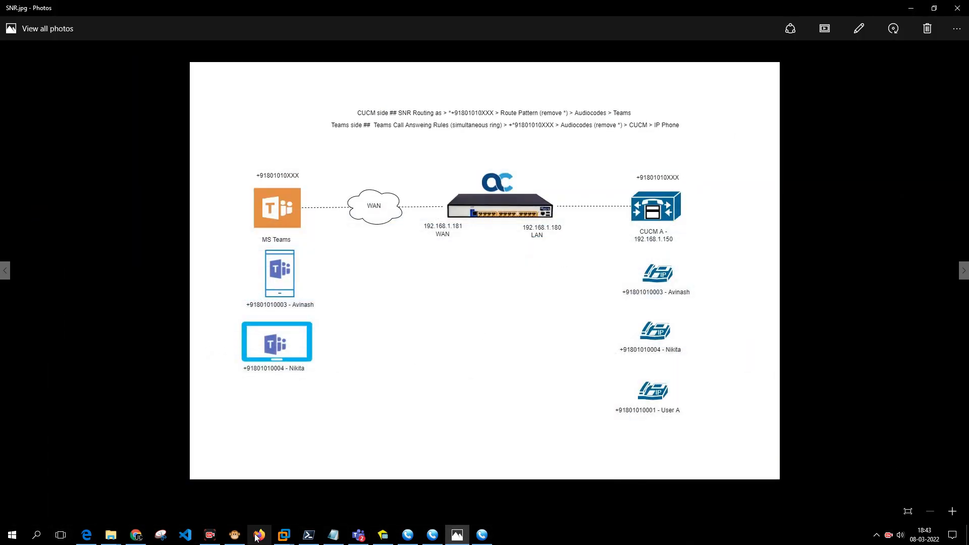
pyautogui.click(236, 536)
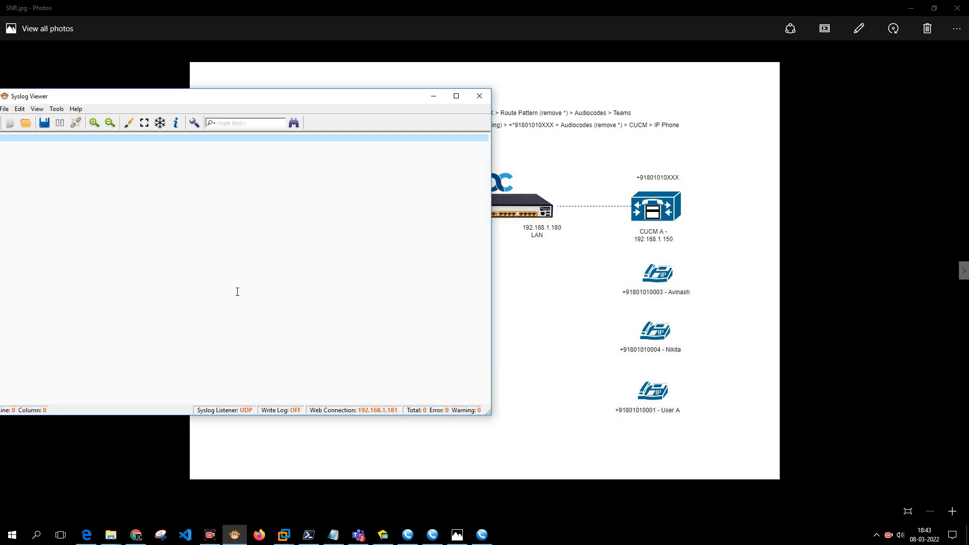
pyautogui.click(562, 302)
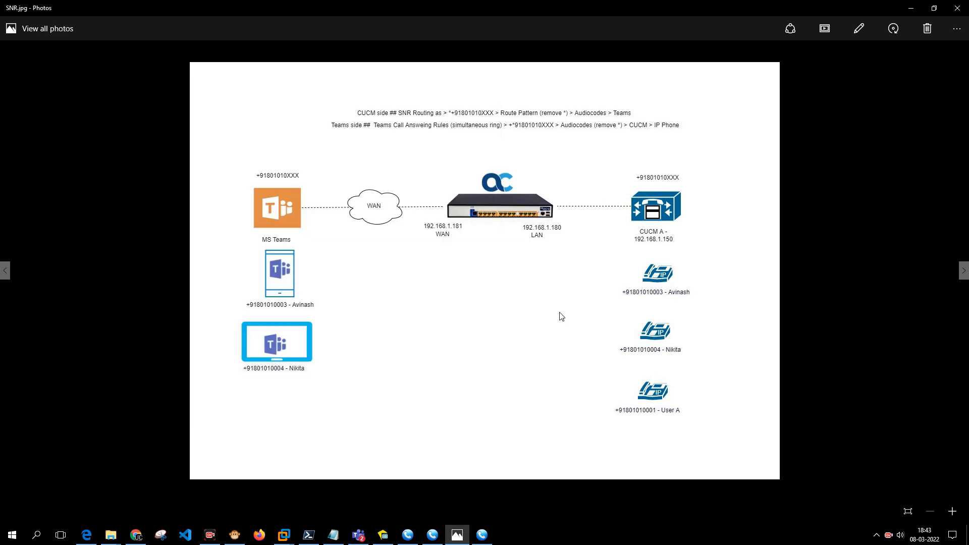
pyautogui.click(481, 537)
pyautogui.click(429, 536)
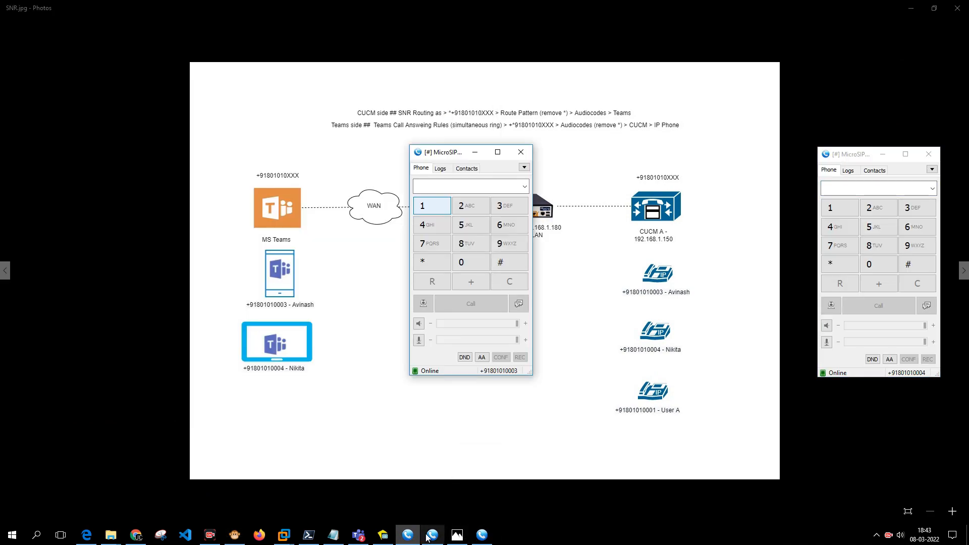
pyautogui.click(427, 537)
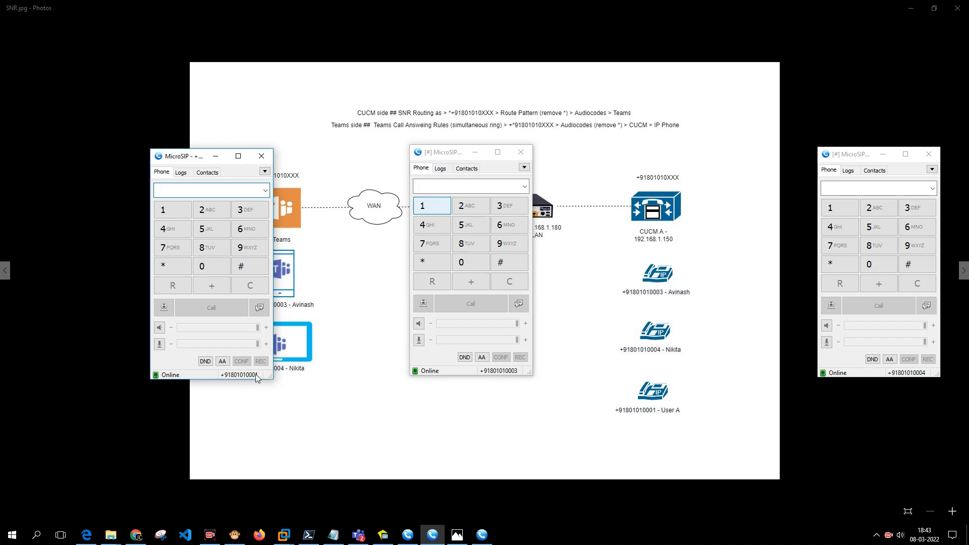
pyautogui.click(662, 355)
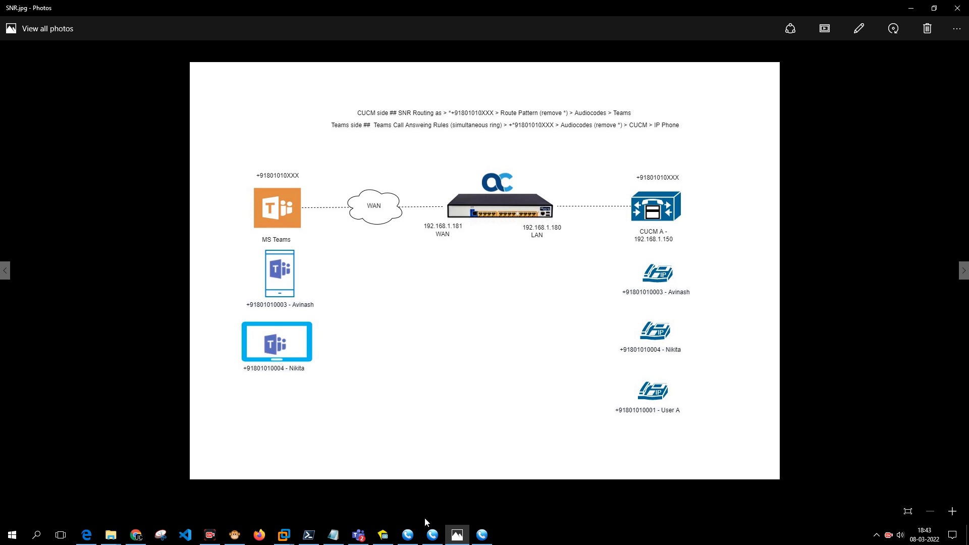
pyautogui.click(406, 537)
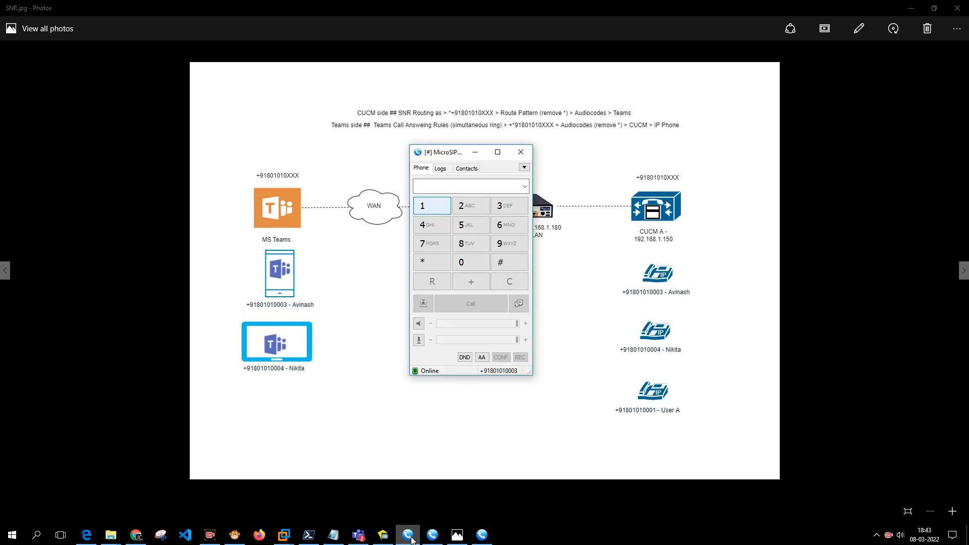
pyautogui.click(408, 537)
pyautogui.click(432, 537)
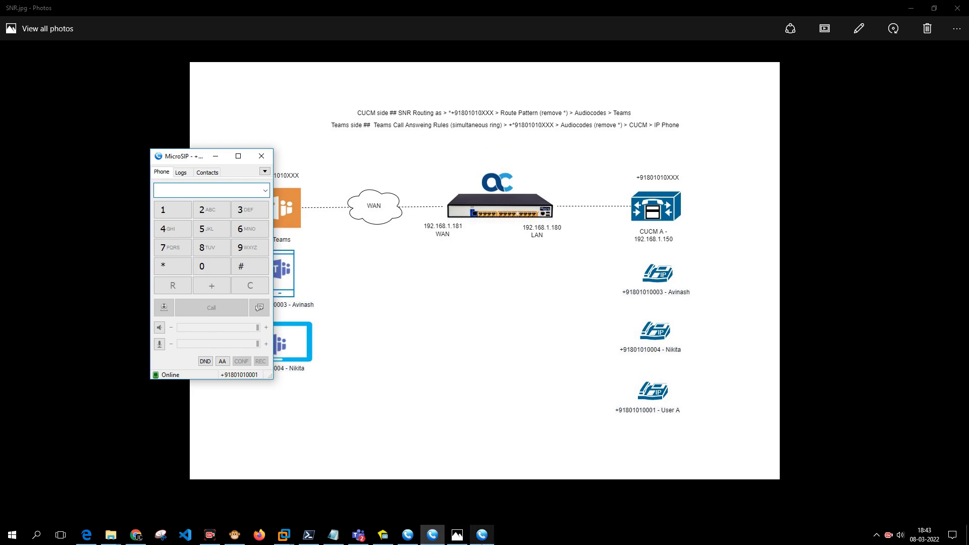
pyautogui.click(483, 536)
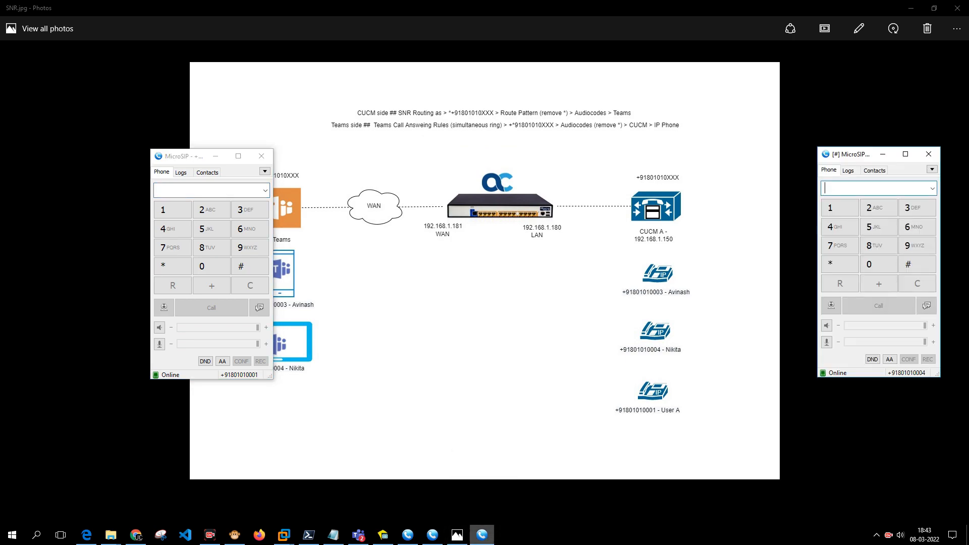
pyautogui.click(186, 161)
pyautogui.moveTo(186, 160); pyautogui.dragTo(88, 192)
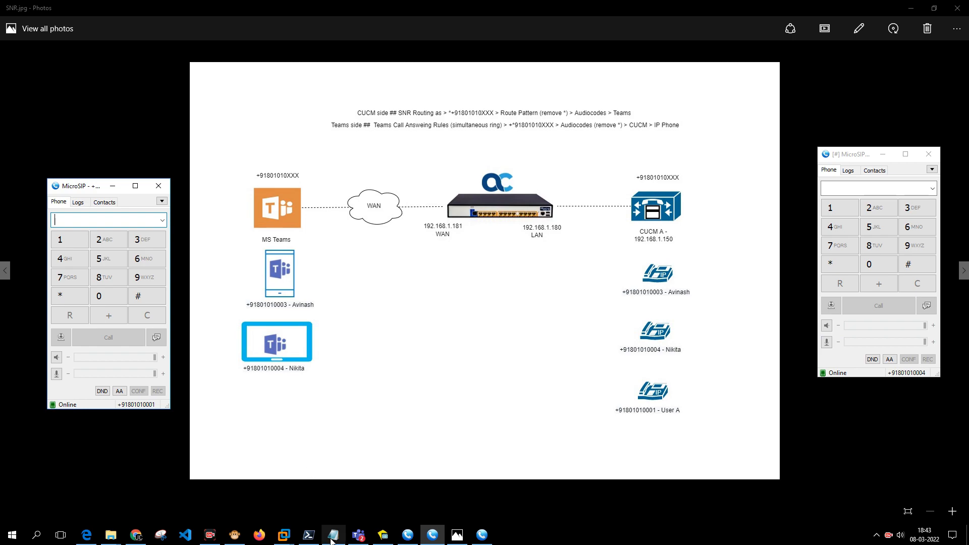
# Minimize Teams and dial the other line (+918010100…) from the caller softphone.
pyautogui.click(360, 536)
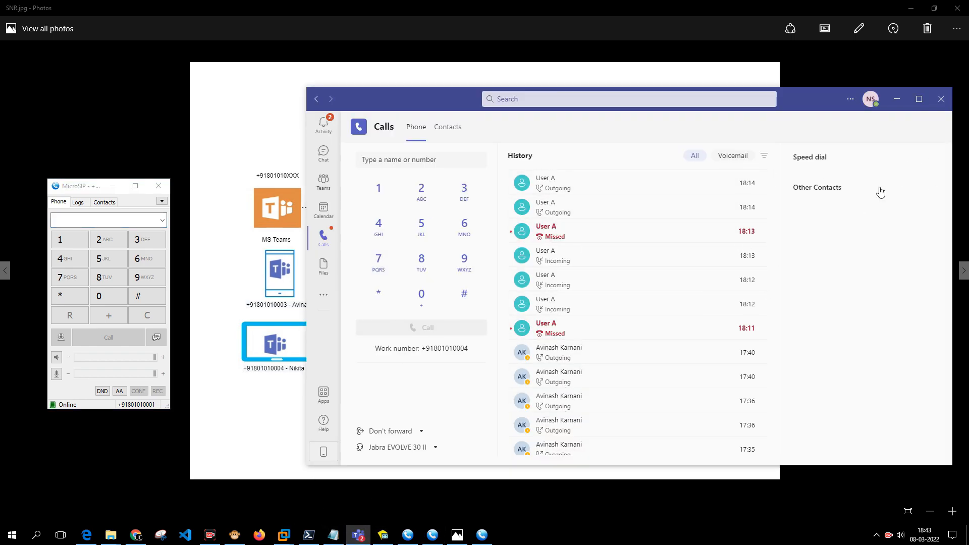
pyautogui.click(897, 101)
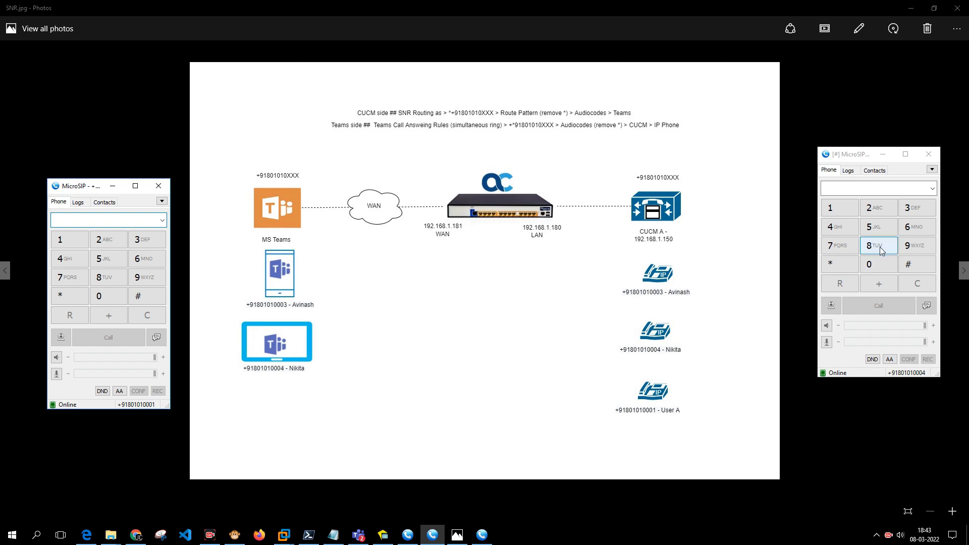
pyautogui.click(116, 219)
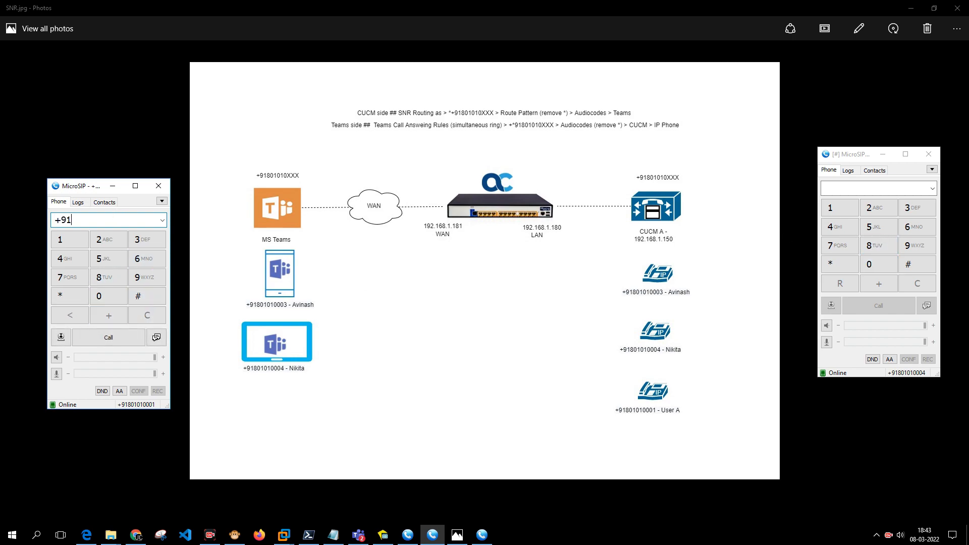
pyautogui.press('Return')
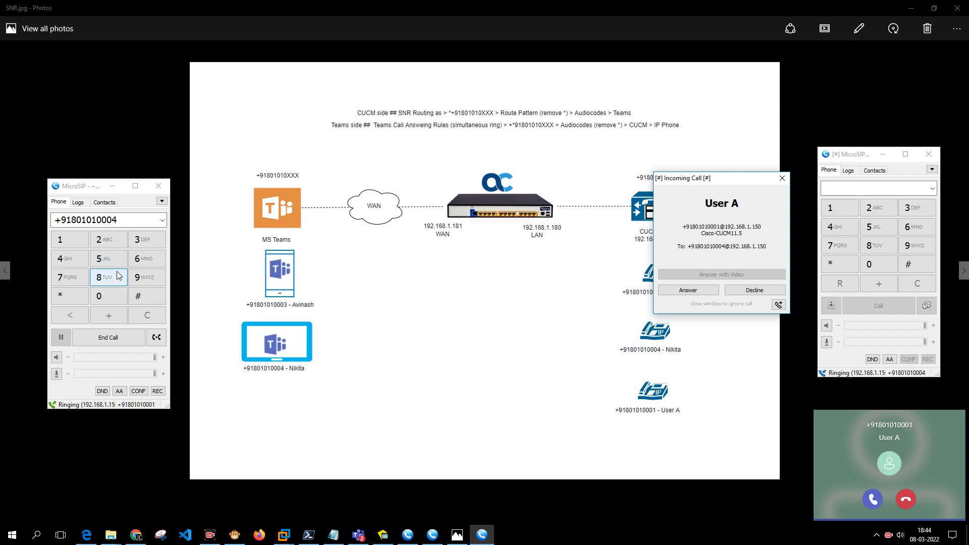
# Accept the call in Teams with audio, then bring the diagram and softphone windows forward.
pyautogui.click(874, 501)
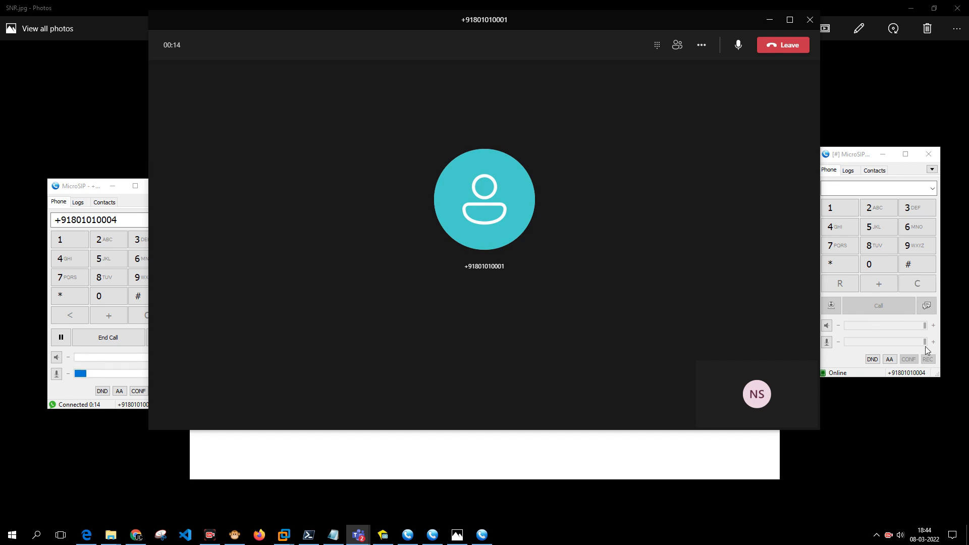
pyautogui.click(515, 508)
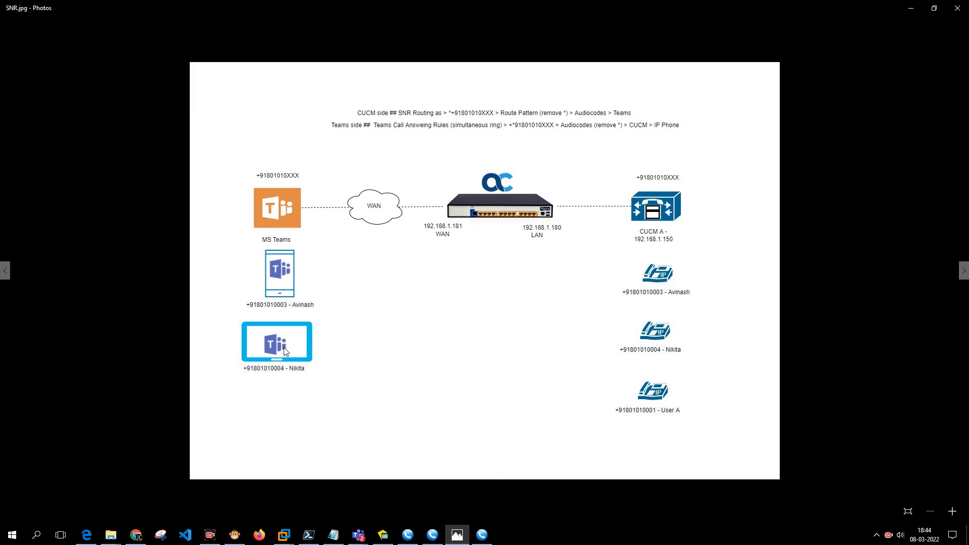
pyautogui.click(484, 534)
pyautogui.click(432, 534)
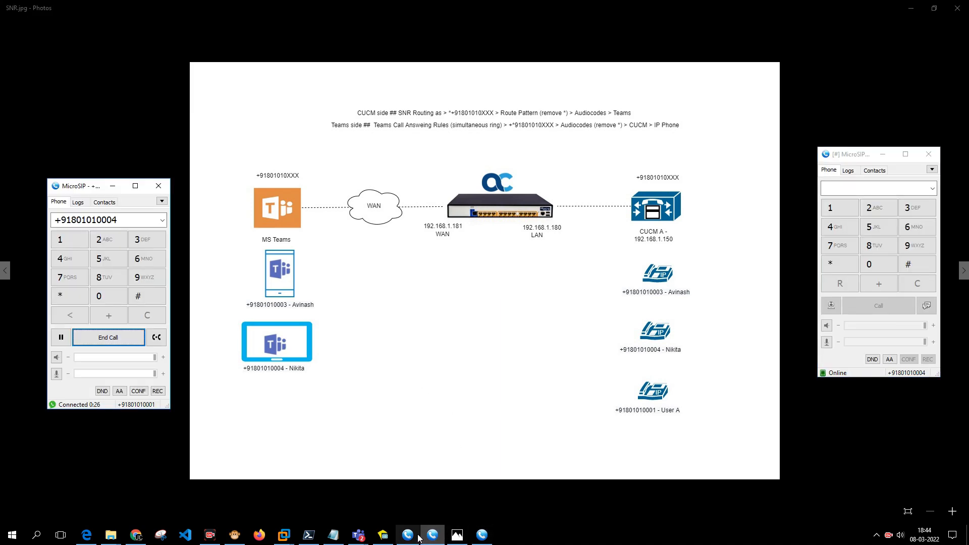
pyautogui.click(408, 534)
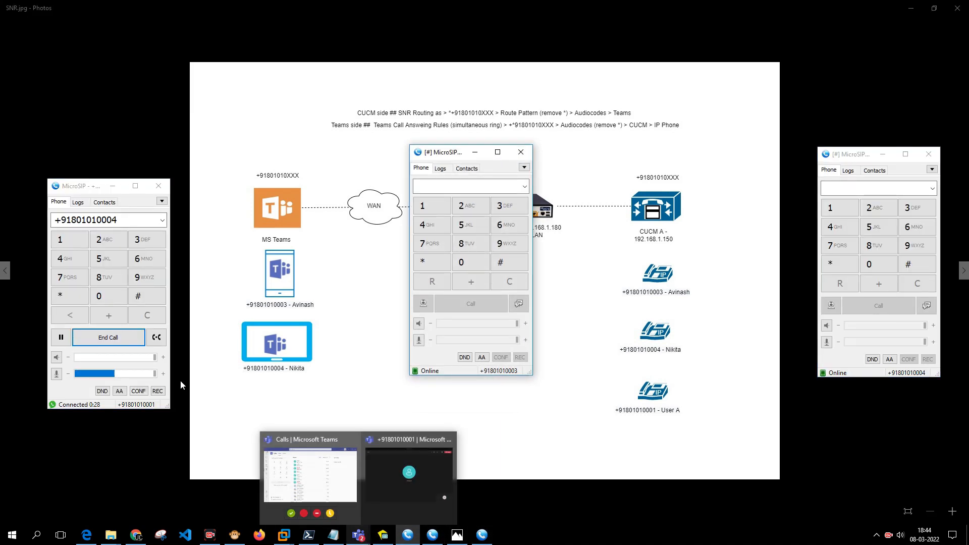
# Hang up the test call and open the SIP Flow Diagram in Syslog Viewer.
pyautogui.click(107, 340)
pyautogui.click(235, 535)
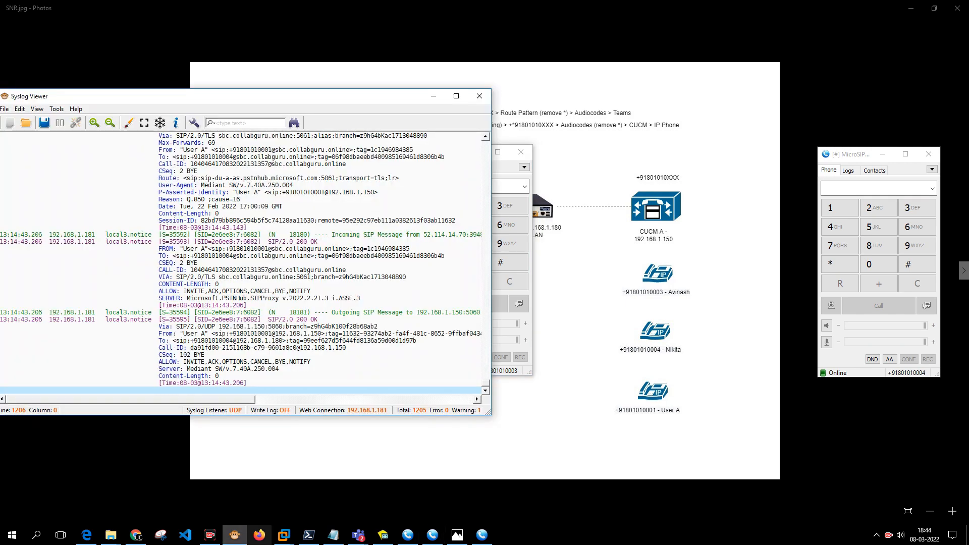
pyautogui.click(58, 112)
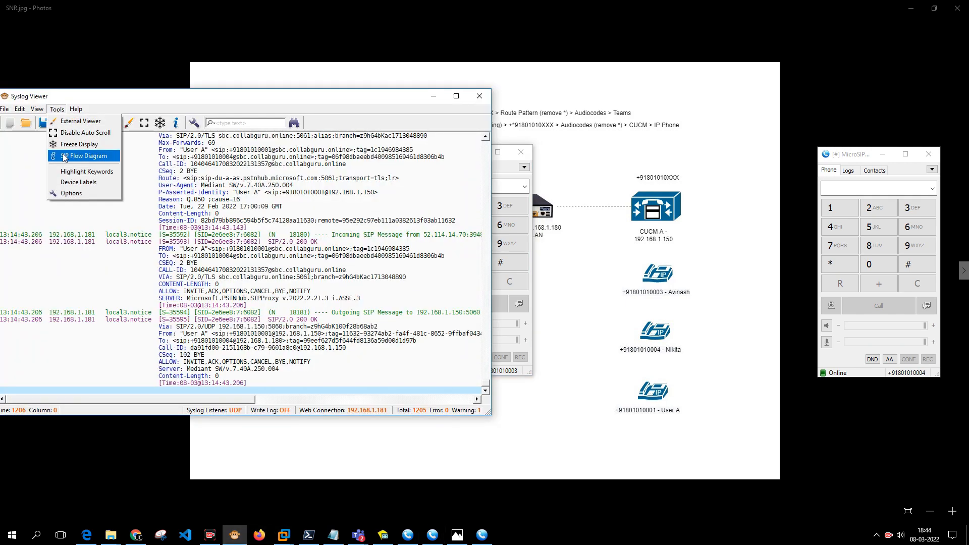
pyautogui.click(69, 155)
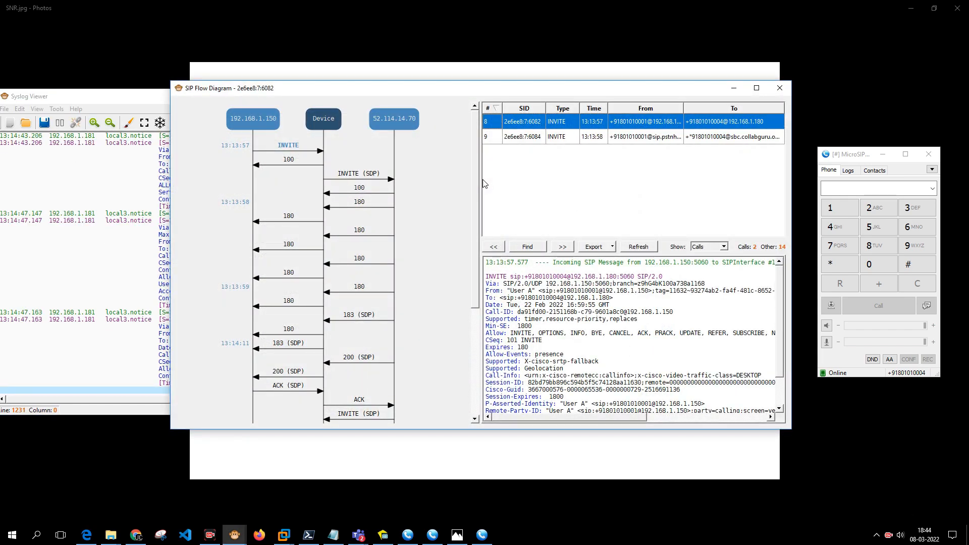
# Compare the first call leg with the Teams call leg in the flow diagram.
pyautogui.click(522, 141)
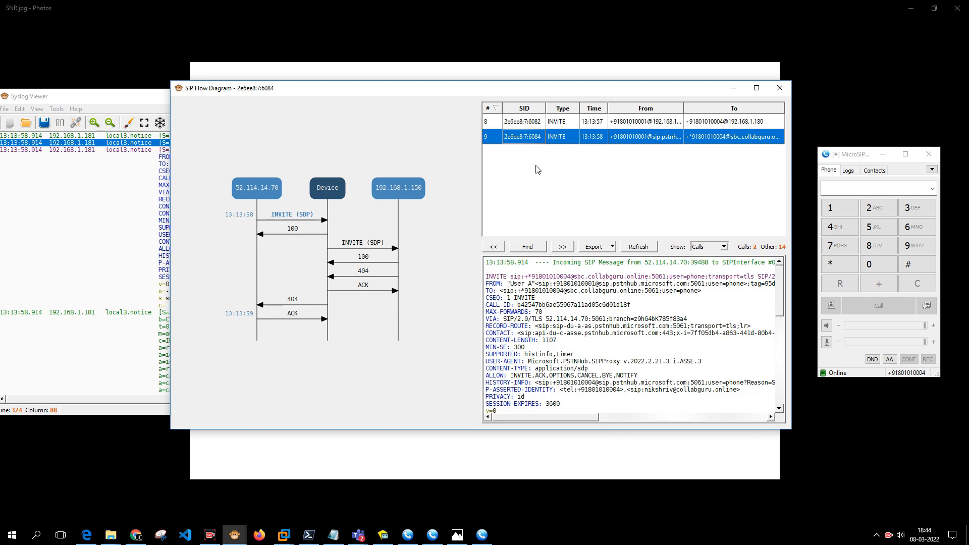
pyautogui.click(535, 126)
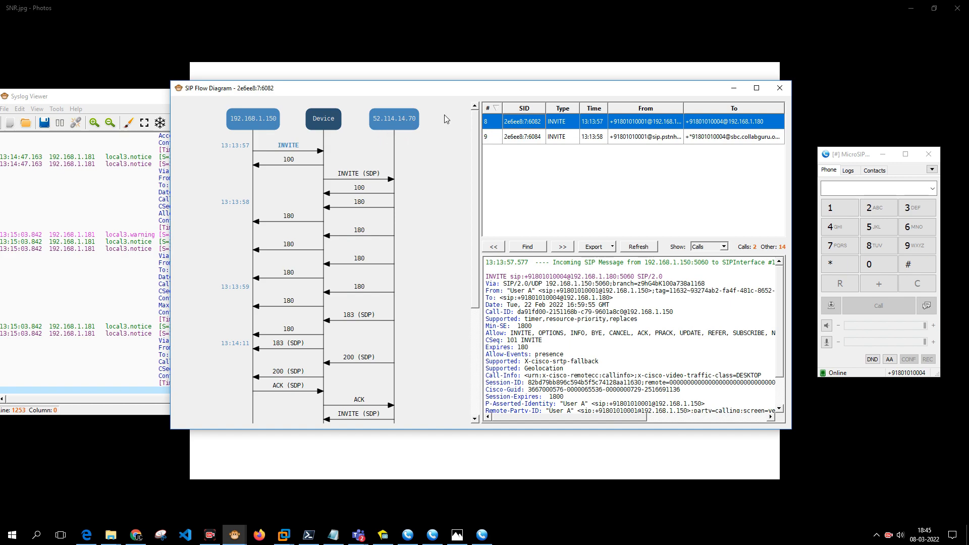
pyautogui.click(529, 141)
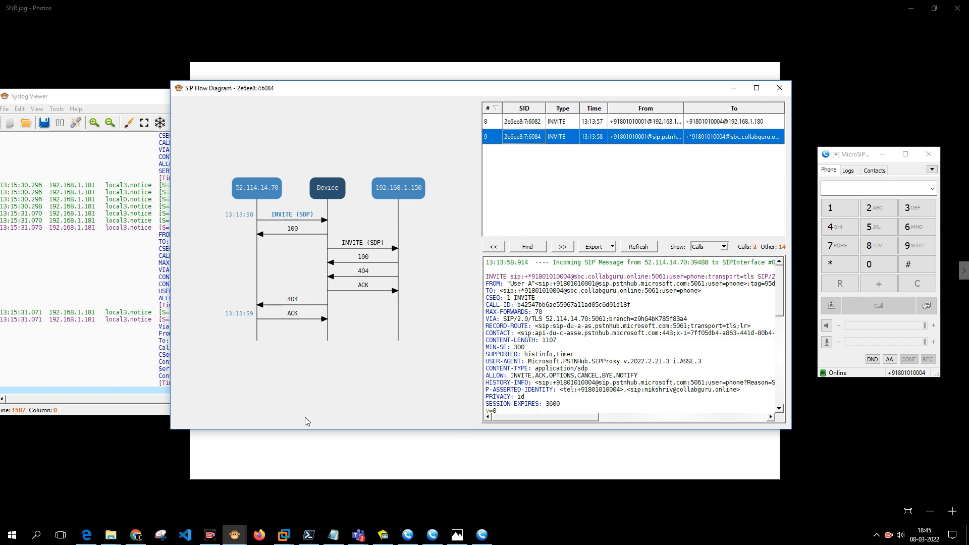
pyautogui.click(314, 448)
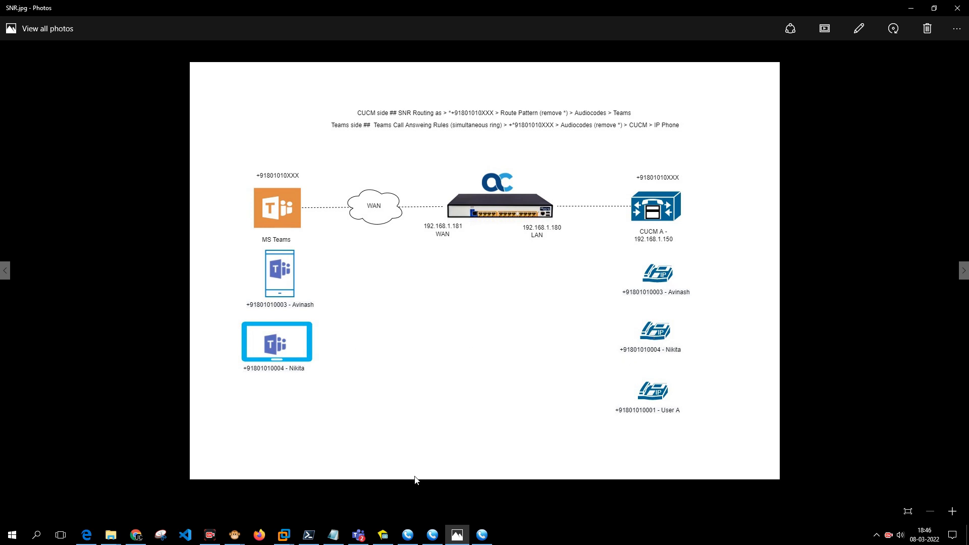
# Bring back the SIP flow diagram and highlight the called number in the Teams leg's INVITE.
pyautogui.click(359, 535)
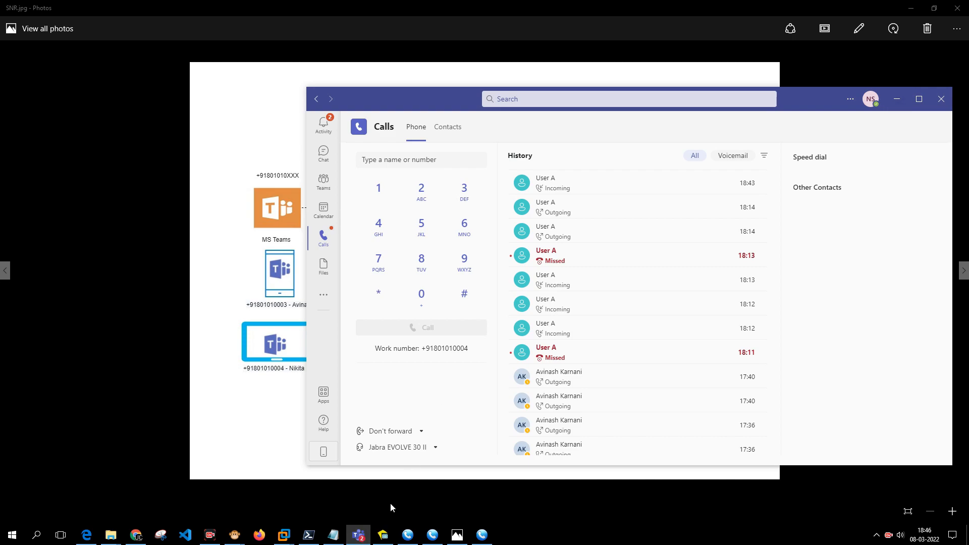
pyautogui.click(358, 539)
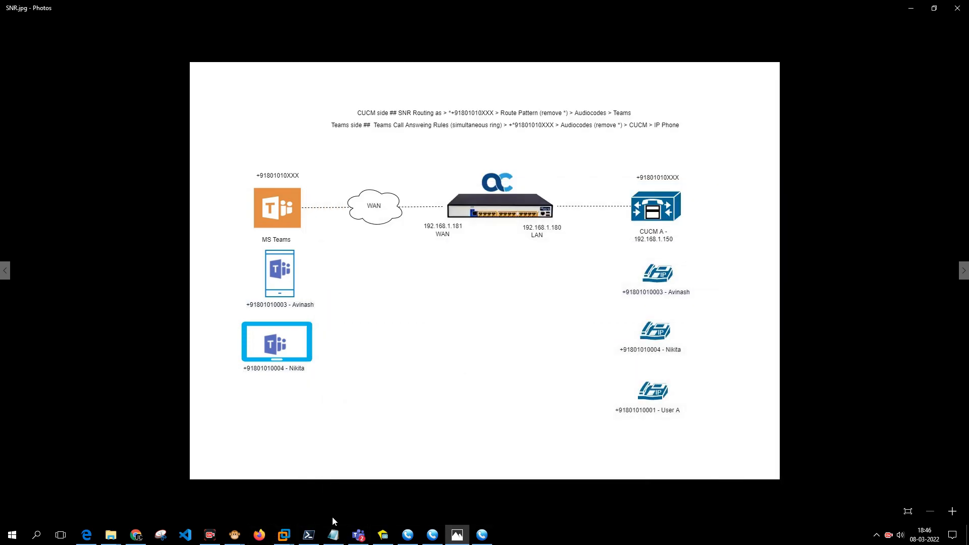
pyautogui.moveTo(234, 536)
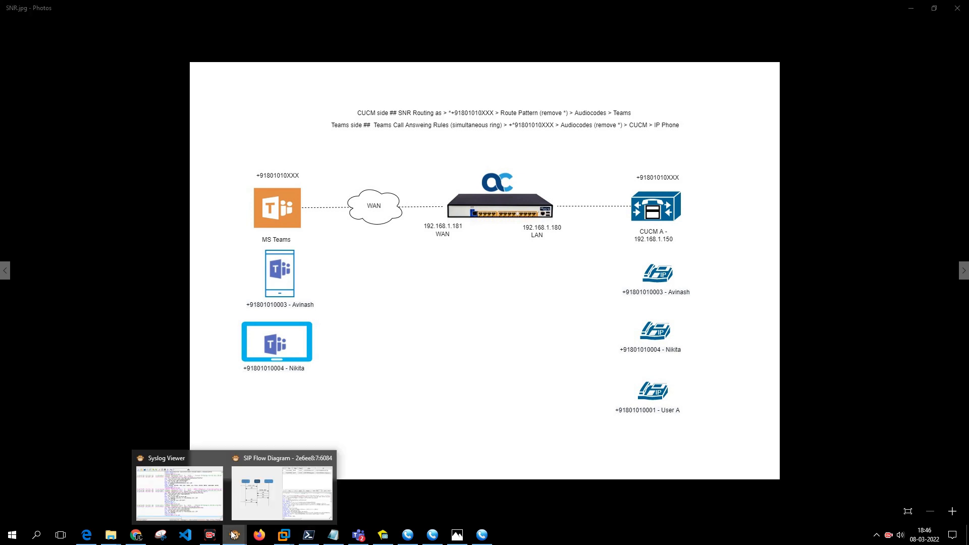
pyautogui.click(267, 492)
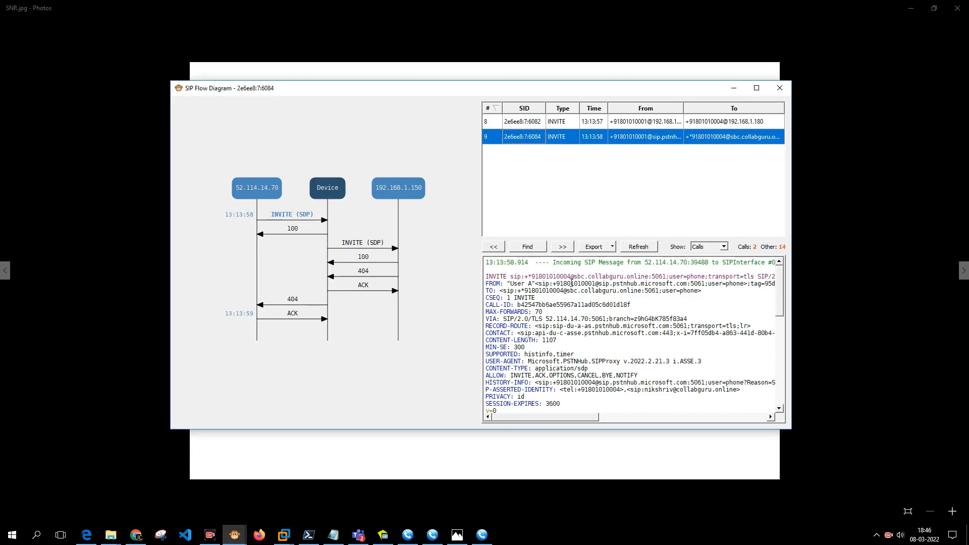
pyautogui.click(528, 277)
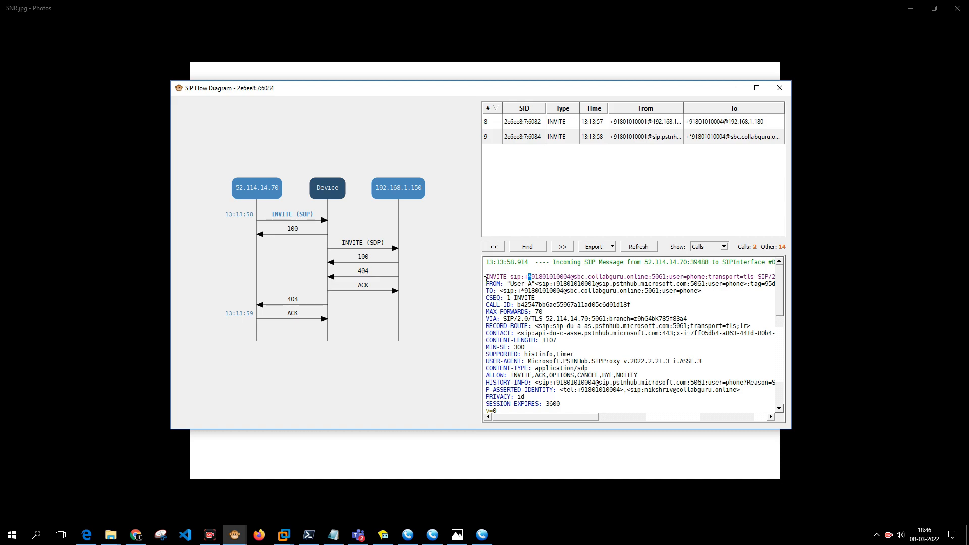
pyautogui.moveTo(487, 274); pyautogui.dragTo(571, 275)
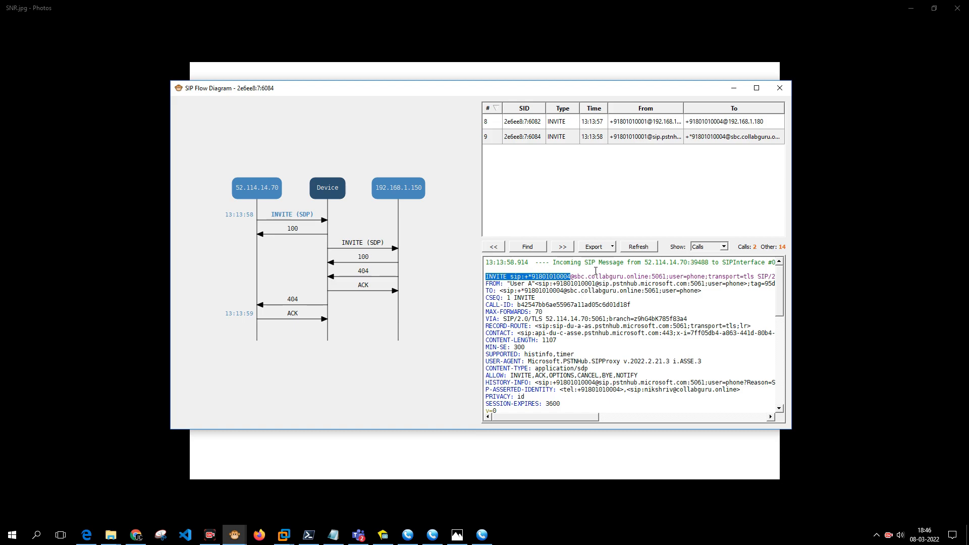
# Show CUCM's 404 Not Found reply and highlight the asterisk-prefixed number in its To header.
pyautogui.click(364, 273)
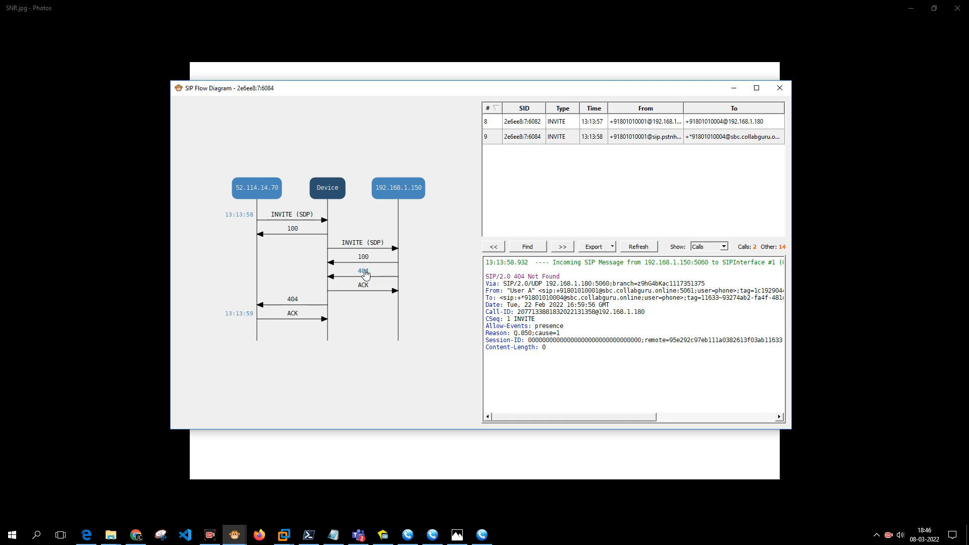
pyautogui.moveTo(516, 278); pyautogui.dragTo(481, 278)
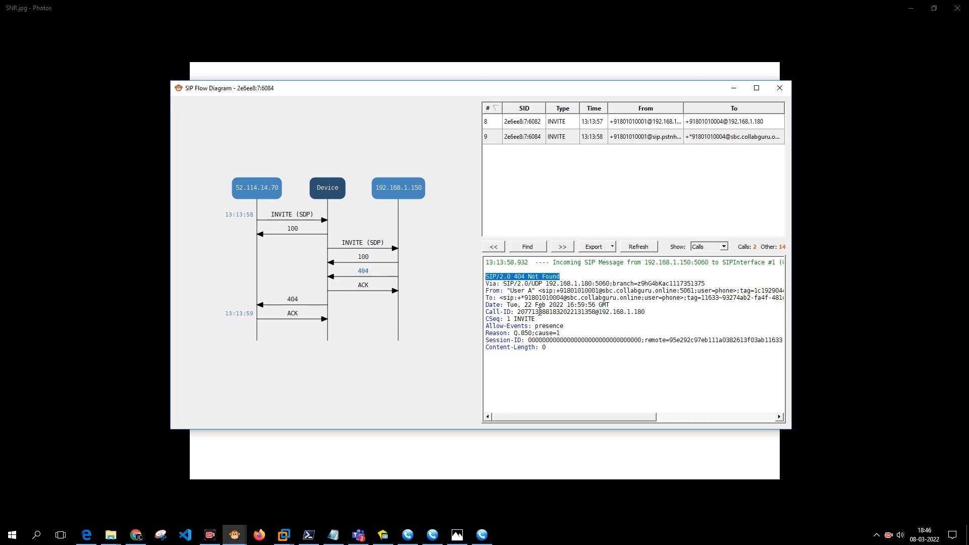
pyautogui.moveTo(517, 299); pyautogui.dragTo(549, 299)
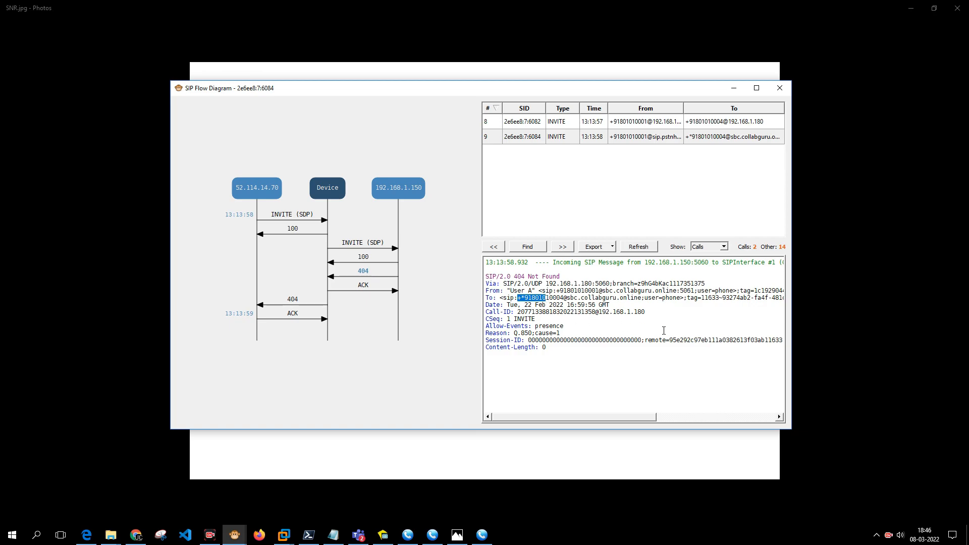
pyautogui.click(822, 314)
# Set the SBC rule Remove * from Call Forwarding to Manipulation Set ID 1 and save the configuration.
pyautogui.click(136, 536)
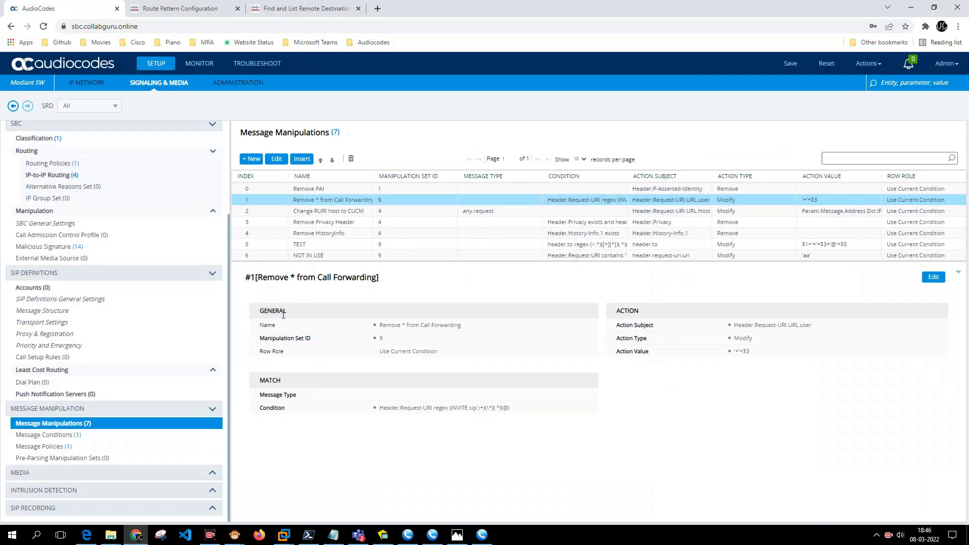
pyautogui.doubleClick(306, 203)
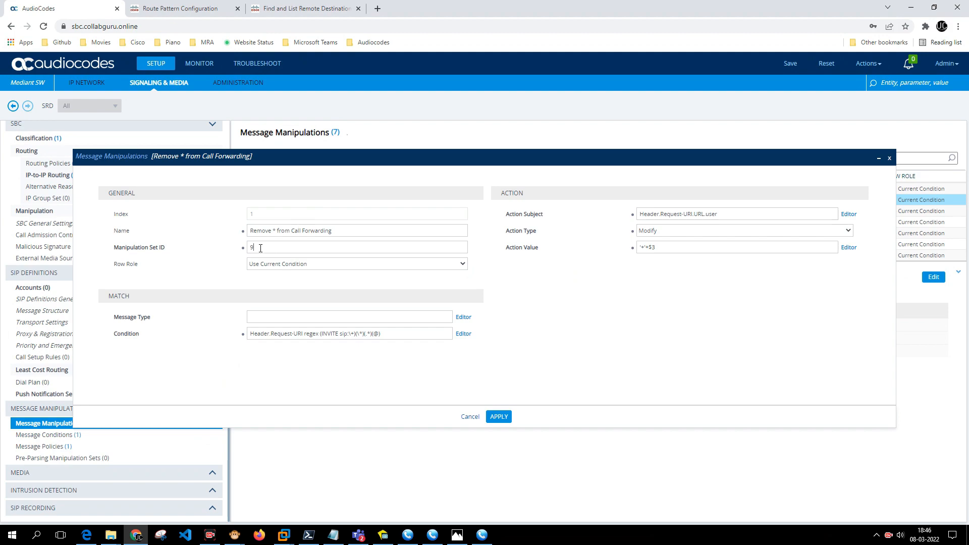
pyautogui.write('1')
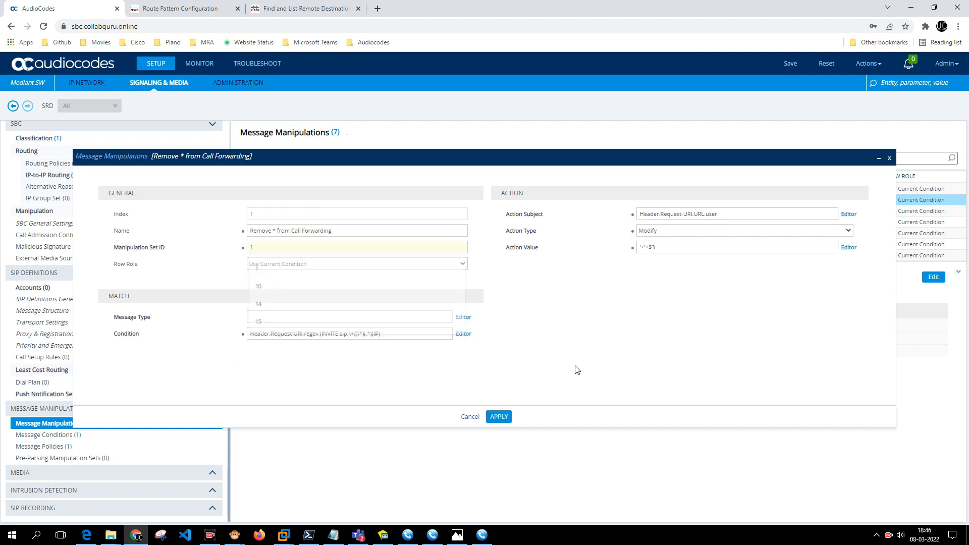
pyautogui.click(500, 416)
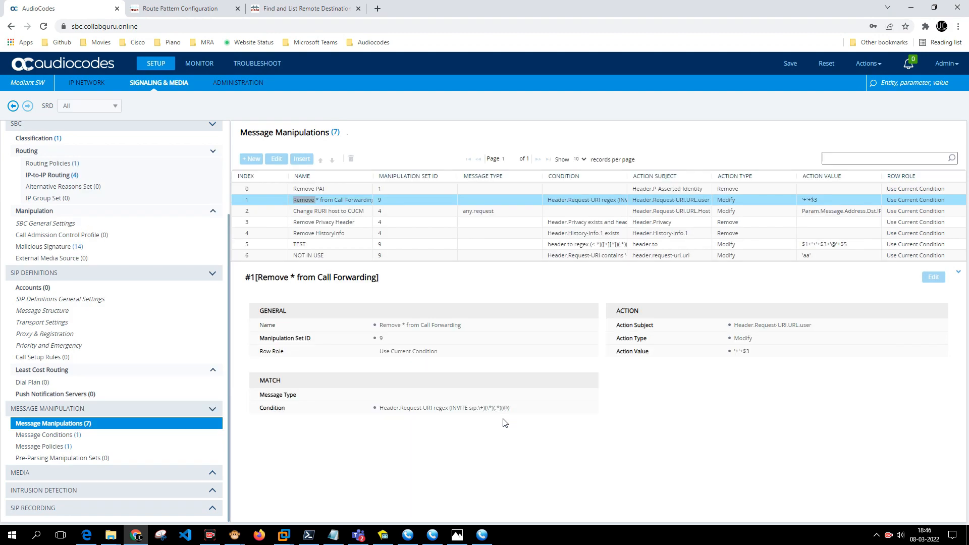
pyautogui.click(788, 63)
pyautogui.click(497, 310)
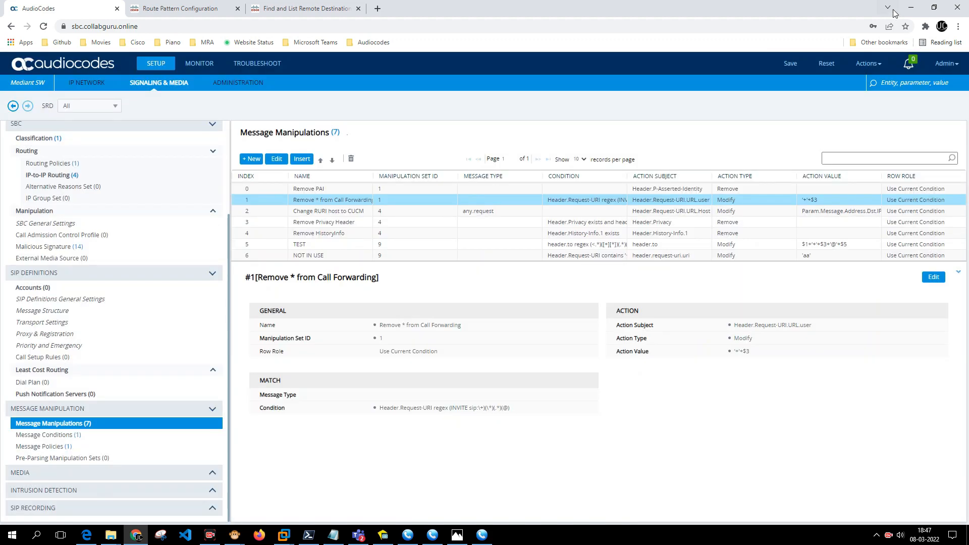
# Bring all three online MicroSIP softphone dialers up over the network diagram.
pyautogui.click(907, 8)
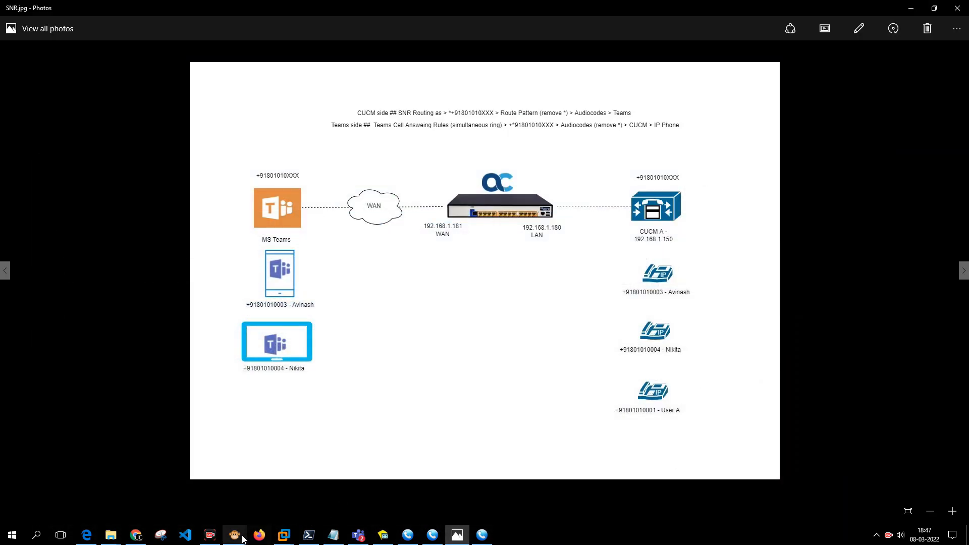
pyautogui.moveTo(235, 534)
pyautogui.click(192, 472)
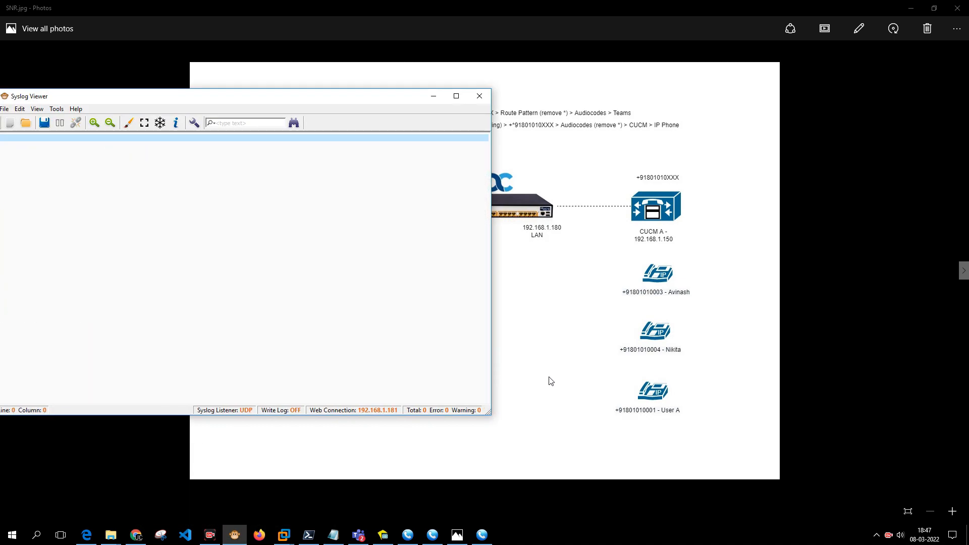
pyautogui.click(597, 377)
pyautogui.click(423, 538)
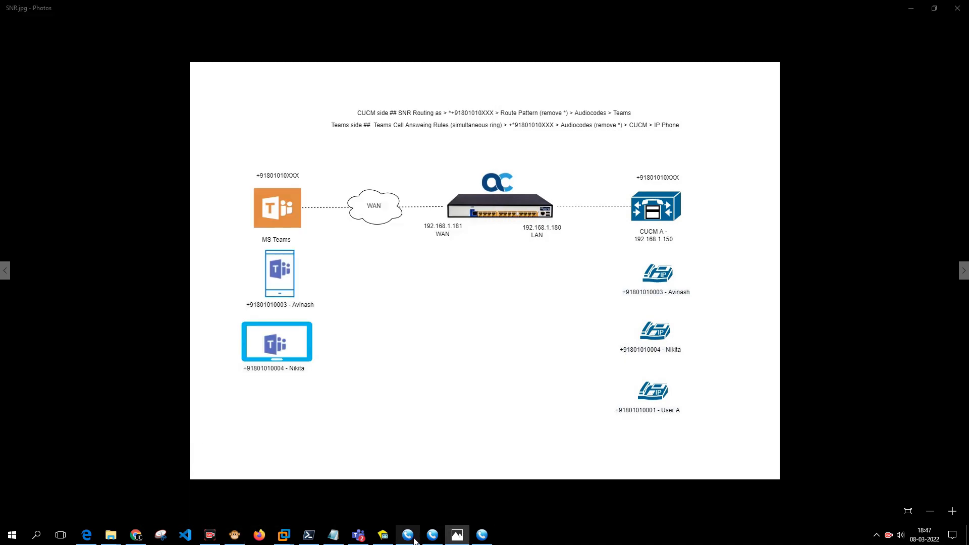
pyautogui.click(482, 536)
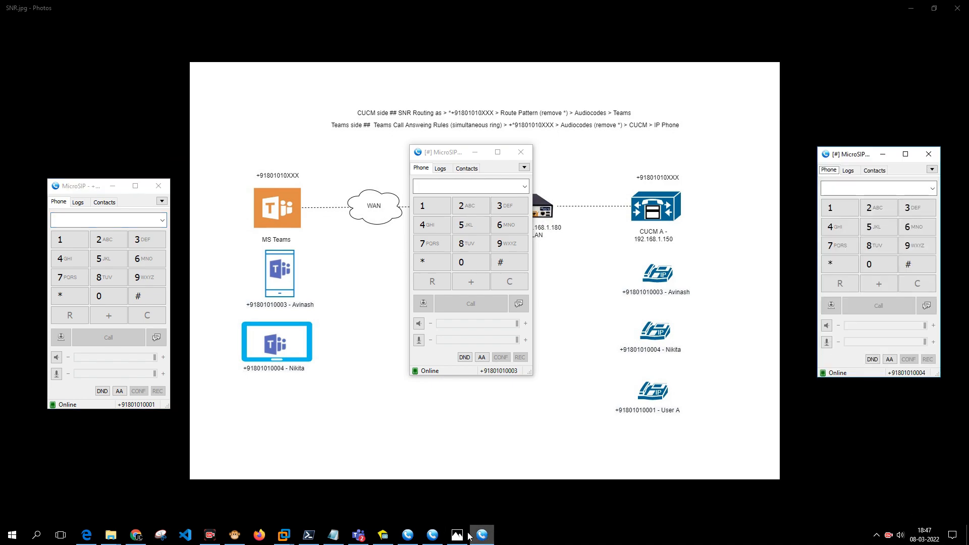
pyautogui.click(77, 201)
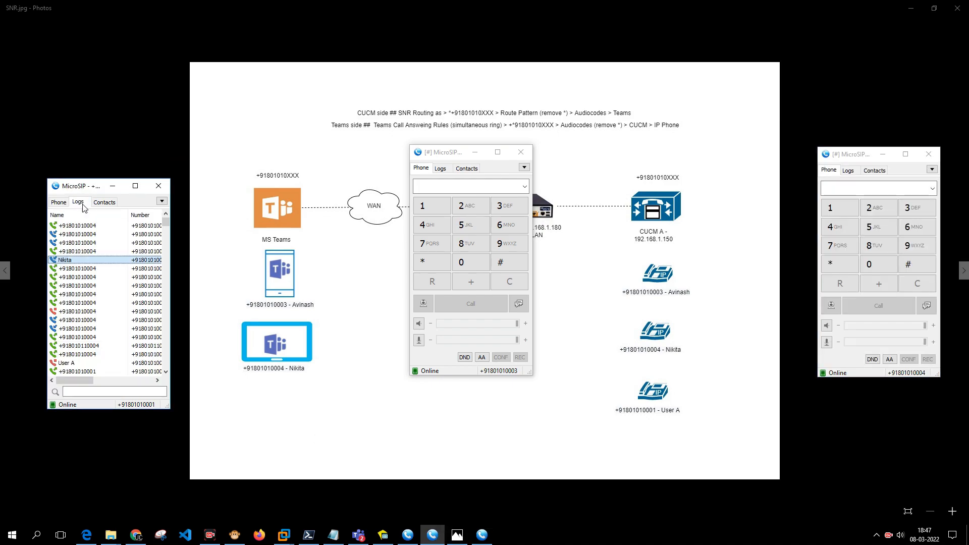
pyautogui.doubleClick(103, 228)
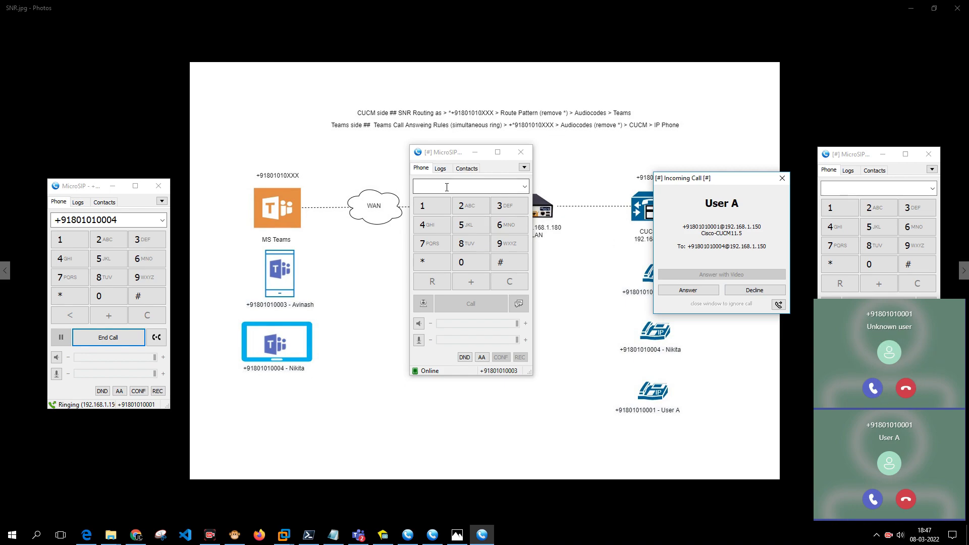
pyautogui.moveTo(685, 181); pyautogui.dragTo(570, 182)
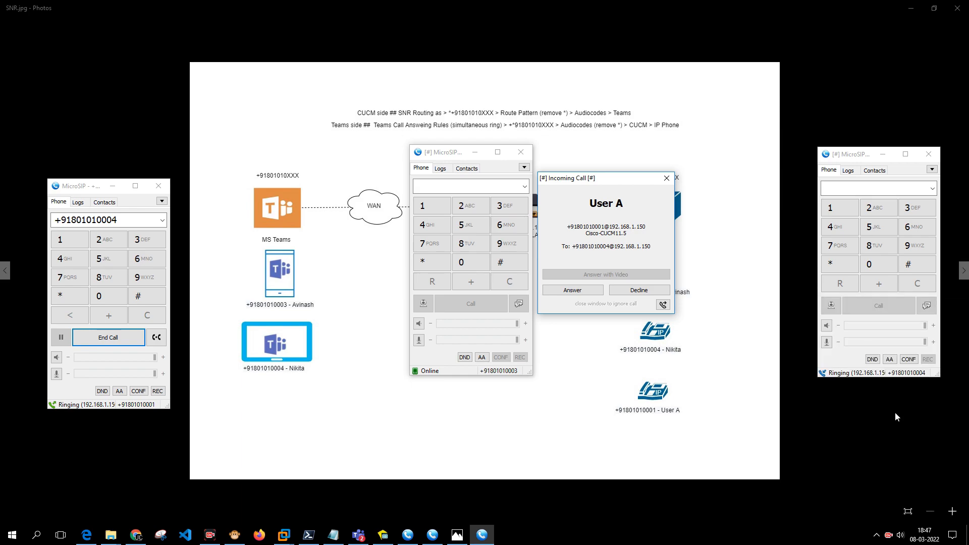
pyautogui.click(112, 342)
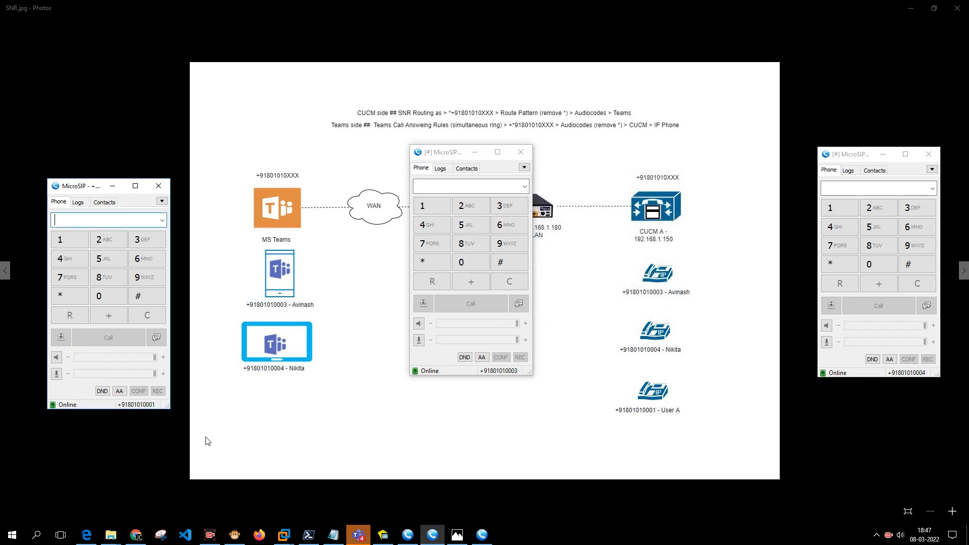
pyautogui.click(235, 536)
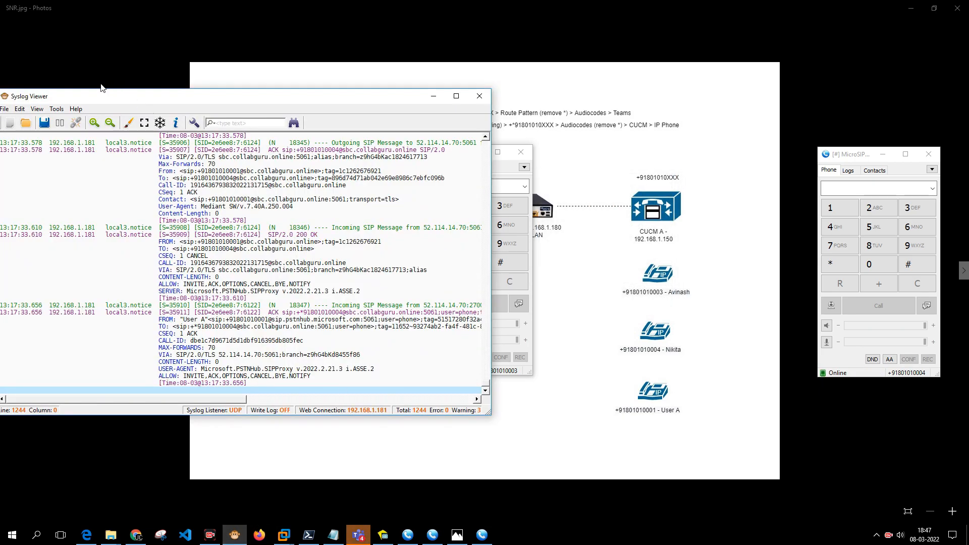
# Open the SIP Flow Diagram and step through the four INVITE legs, including the 480 rejection.
pyautogui.click(59, 109)
pyautogui.click(84, 156)
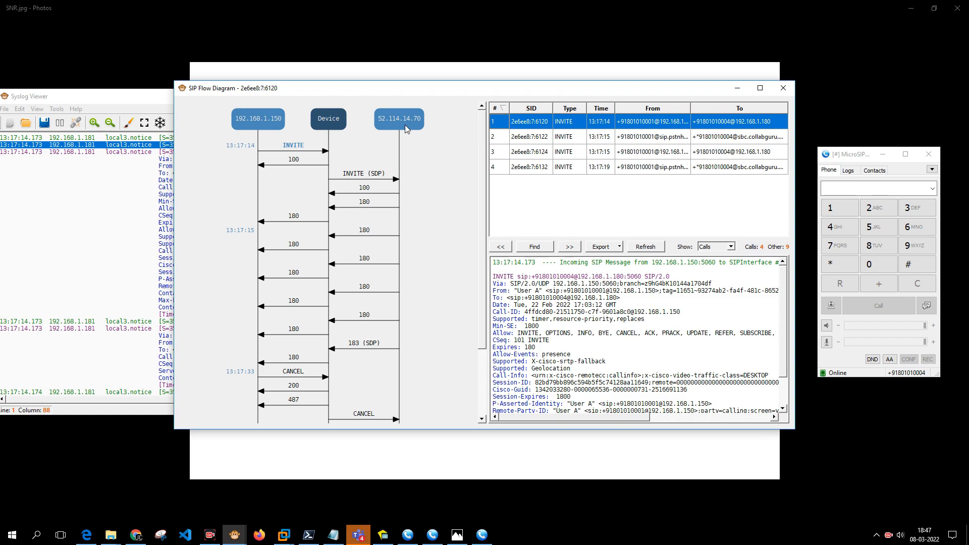
pyautogui.click(497, 137)
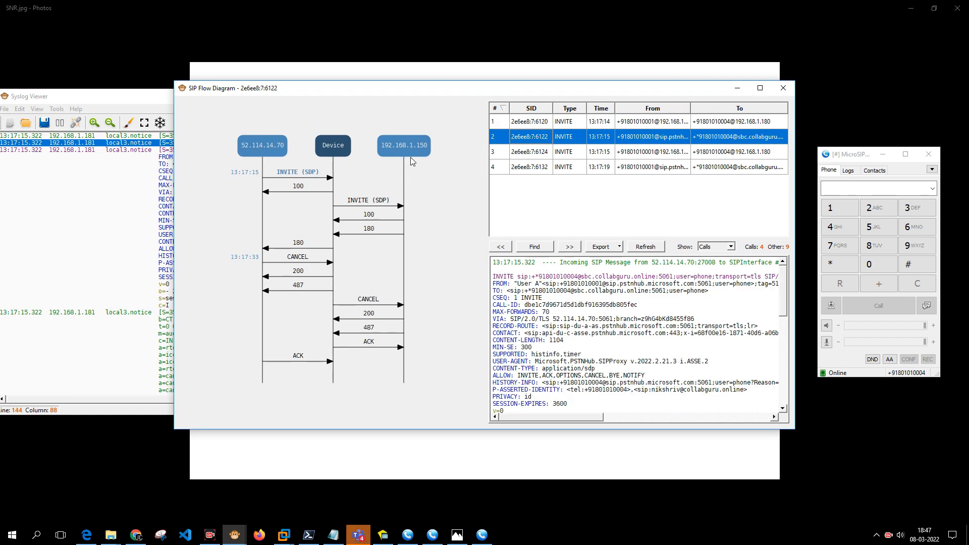
pyautogui.click(527, 154)
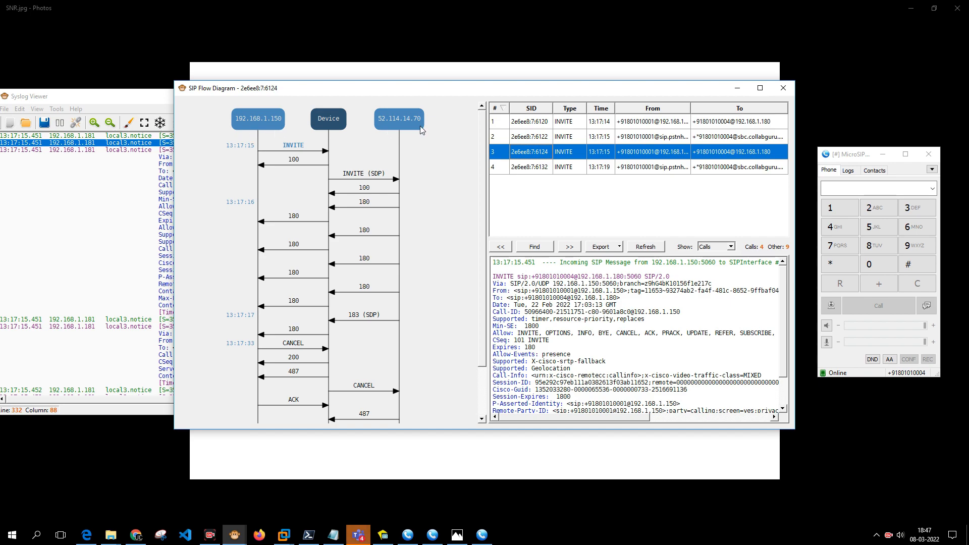
pyautogui.click(550, 170)
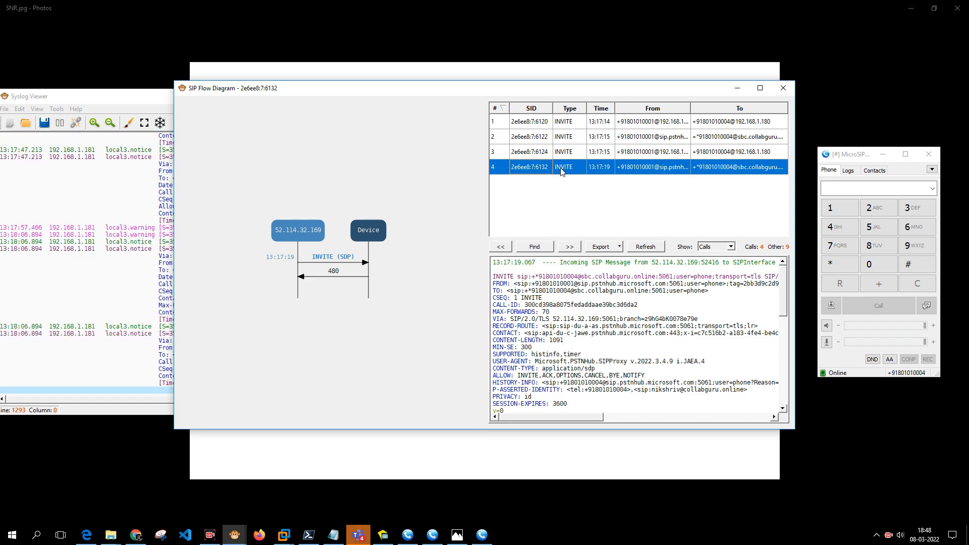
pyautogui.click(569, 124)
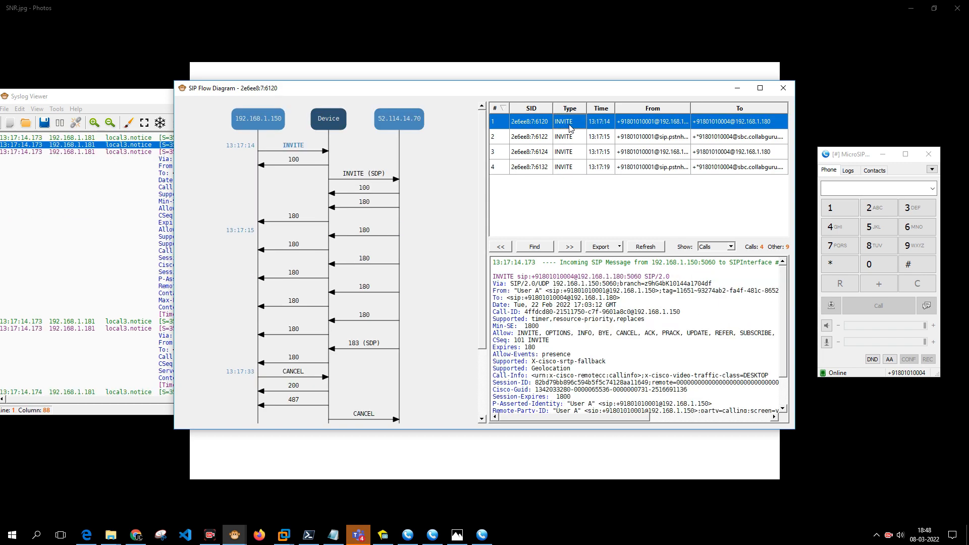
pyautogui.click(567, 137)
pyautogui.click(561, 126)
# Inspect the request URI and called number in the Teams-to-CUCM INVITE the SBC sent.
pyautogui.click(296, 150)
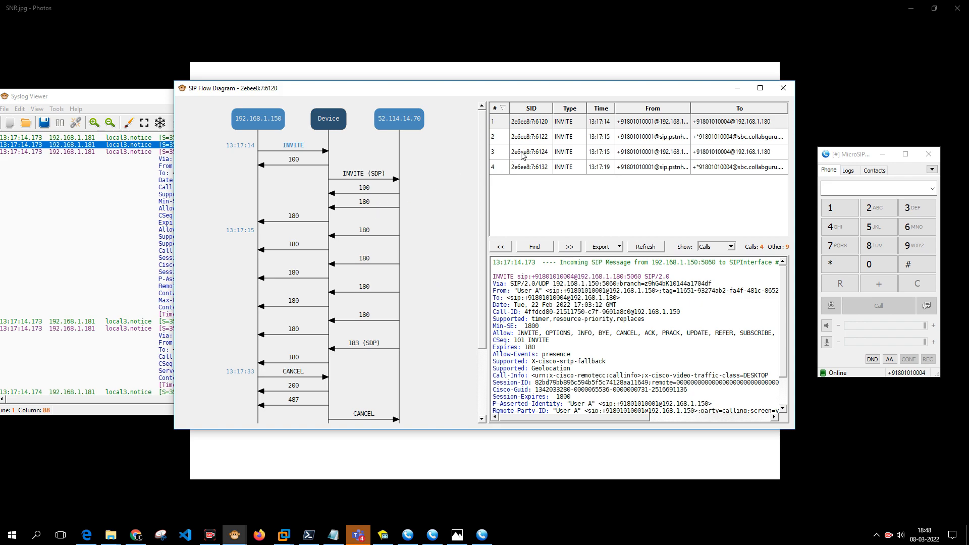
pyautogui.click(523, 137)
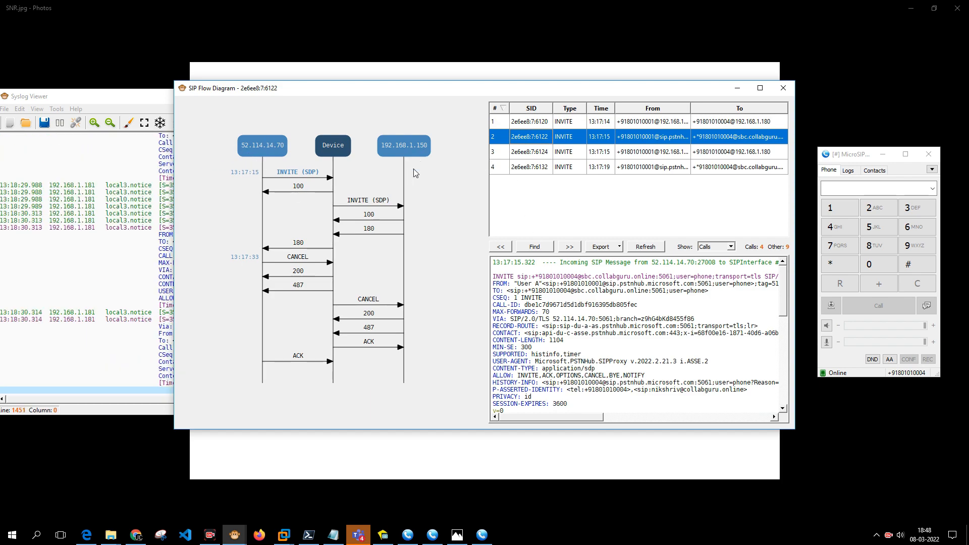
pyautogui.moveTo(497, 278); pyautogui.dragTo(527, 280)
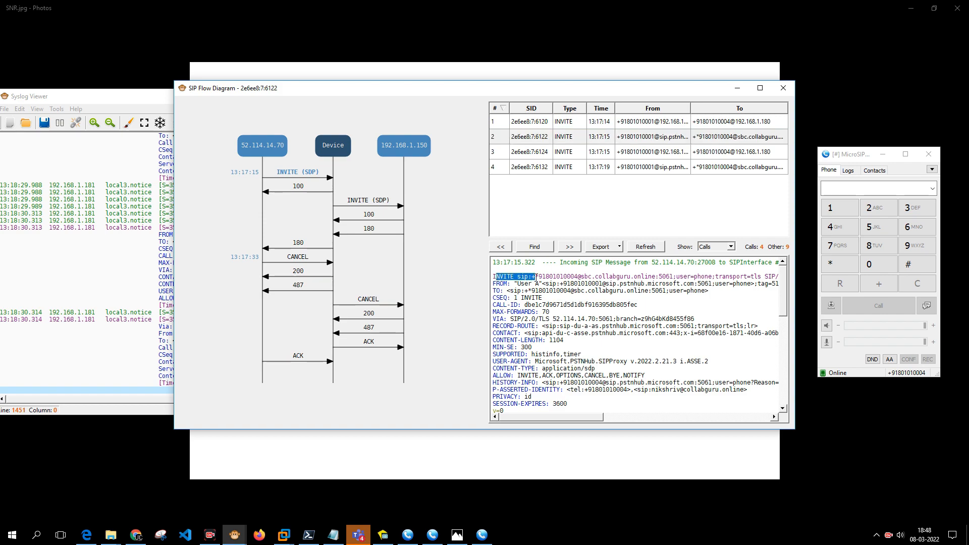
pyautogui.moveTo(551, 277); pyautogui.dragTo(569, 276)
pyautogui.click(365, 201)
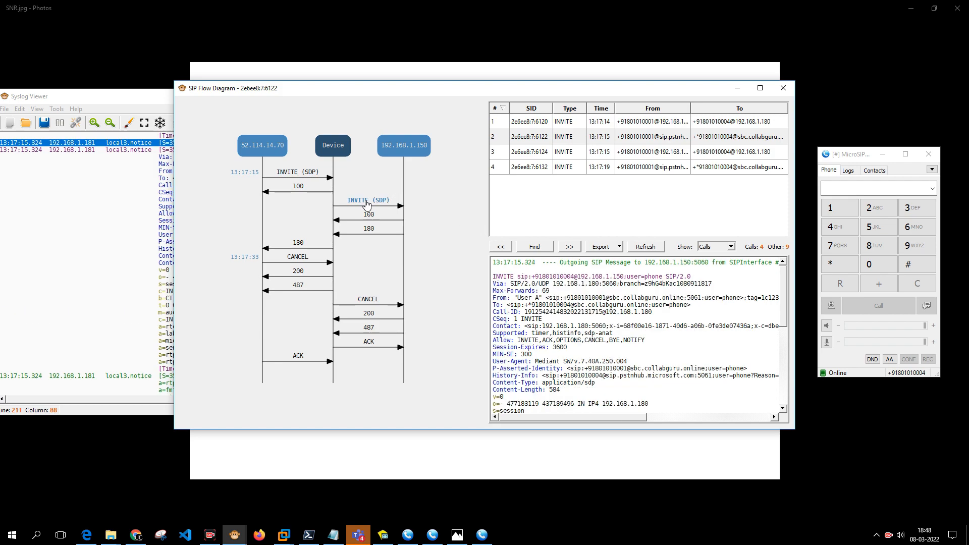
pyautogui.moveTo(494, 277); pyautogui.dragTo(532, 280)
pyautogui.click(499, 276)
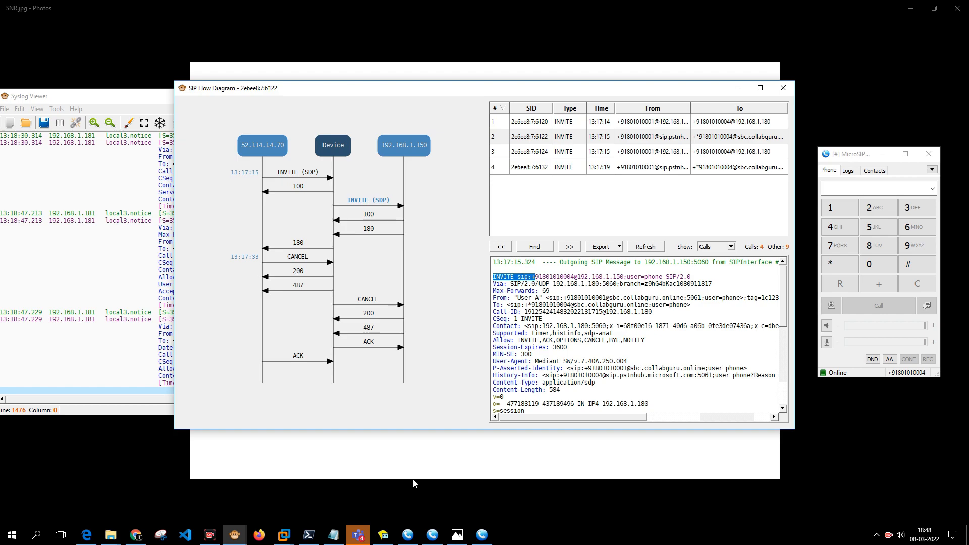
pyautogui.click(136, 535)
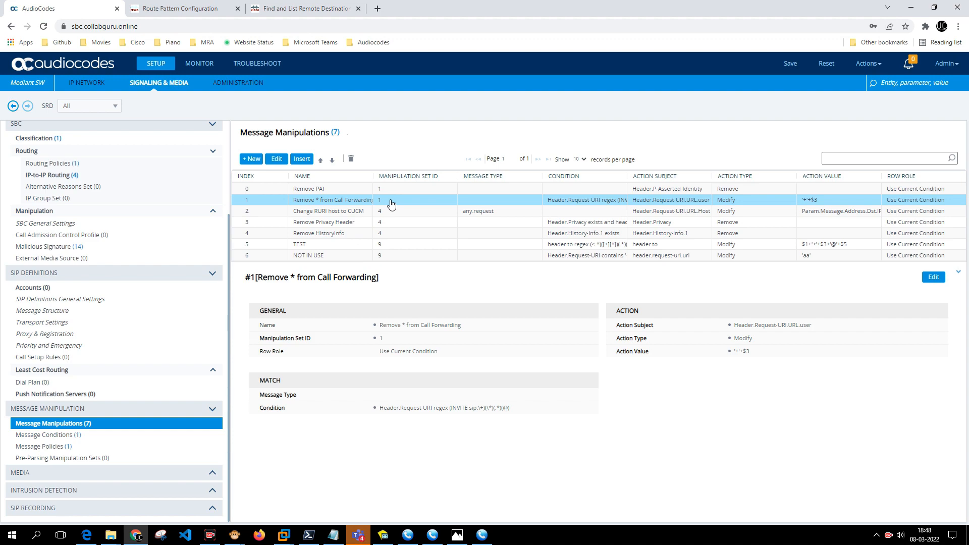
# Glance at the SIP flow diagram, then switch to the CUCM list showing RD_10003 and RD_10004.
pyautogui.click(907, 14)
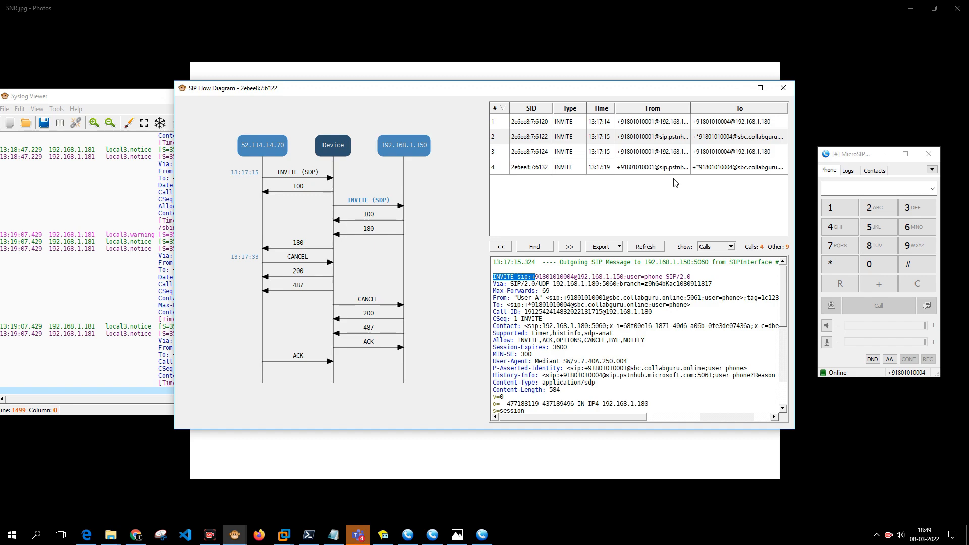
pyautogui.click(136, 535)
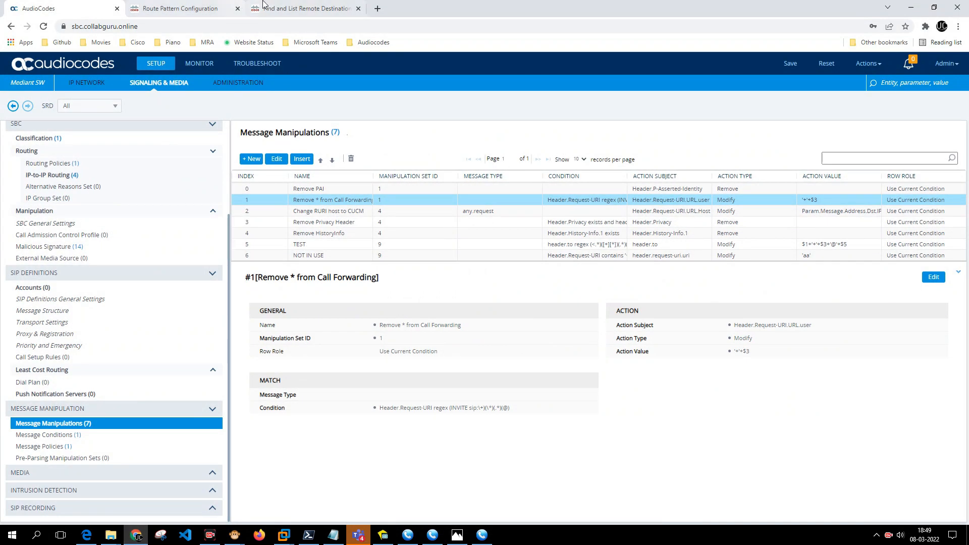
pyautogui.click(283, 8)
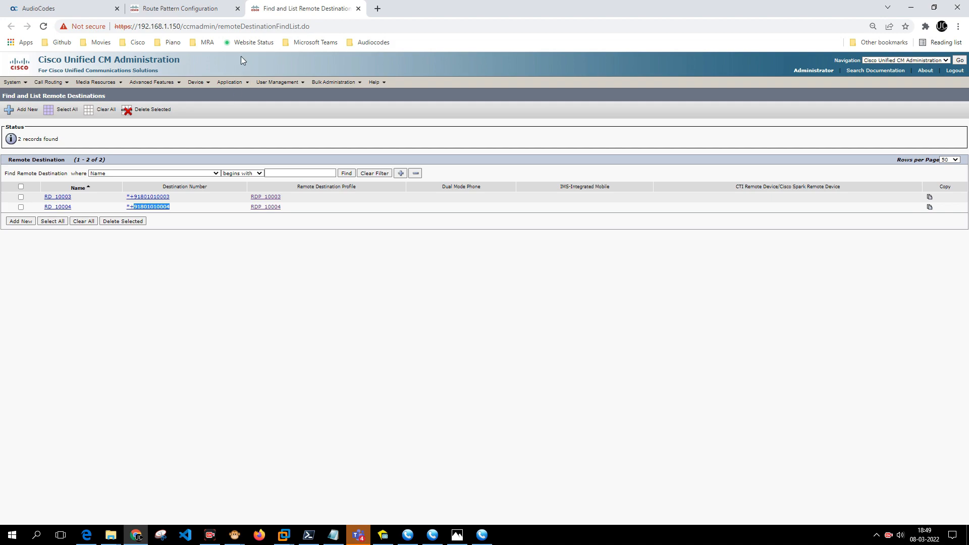
pyautogui.click(195, 8)
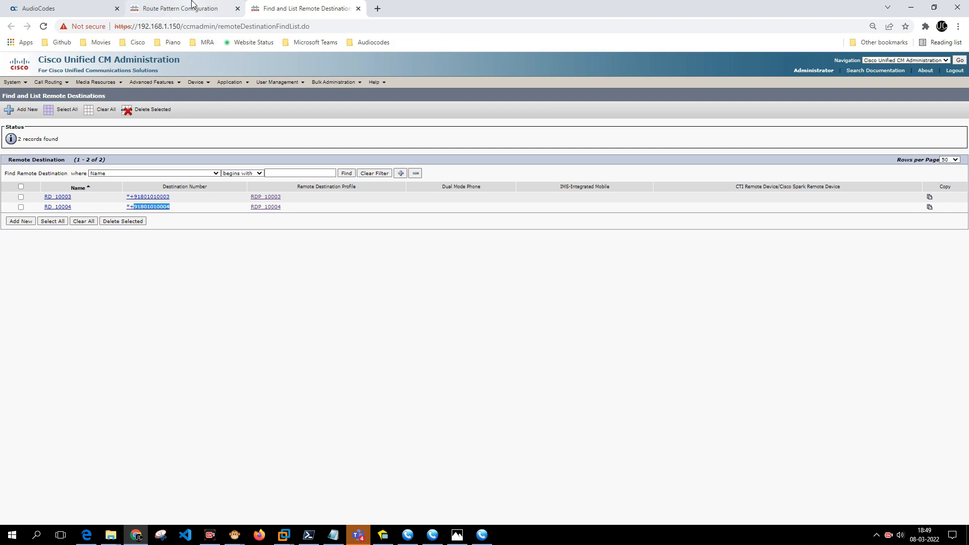
pyautogui.moveTo(202, 81)
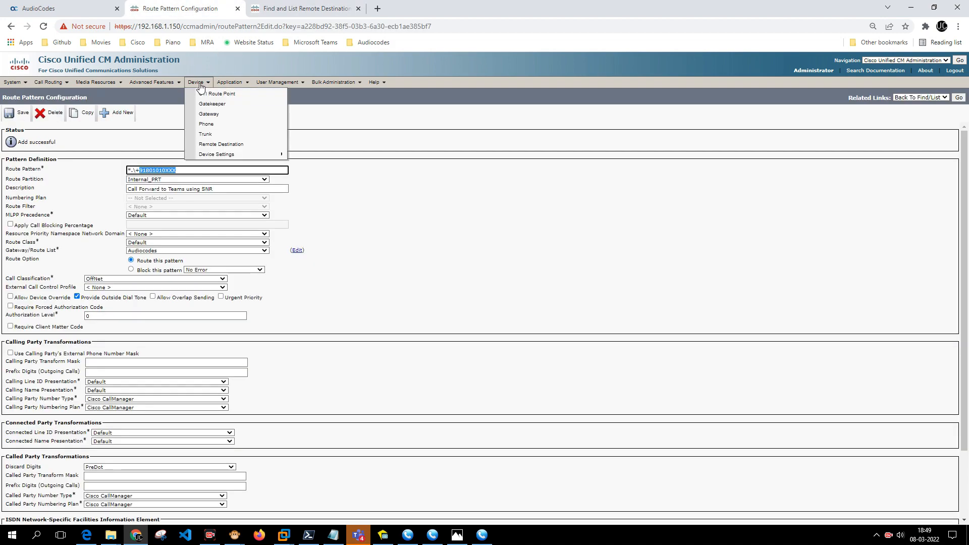
pyautogui.click(209, 124)
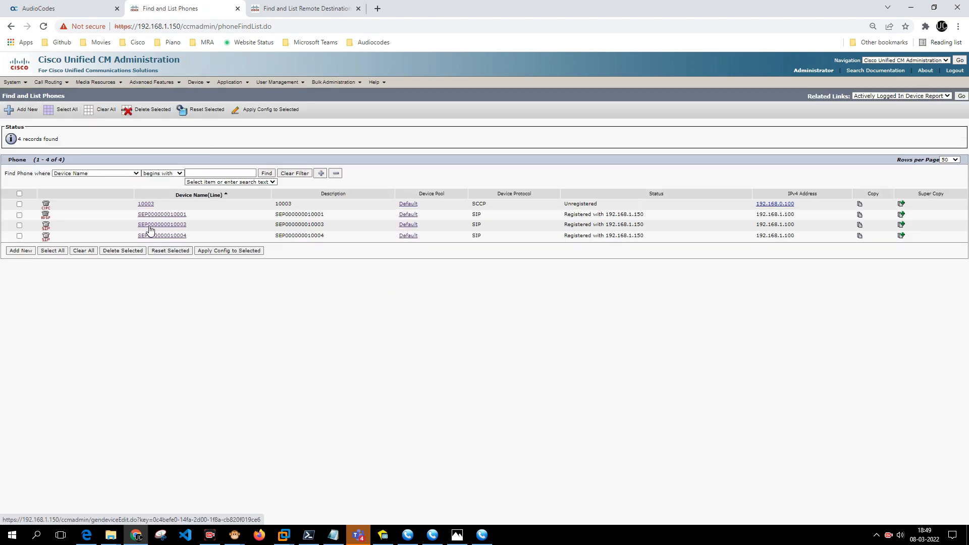
pyautogui.click(150, 225)
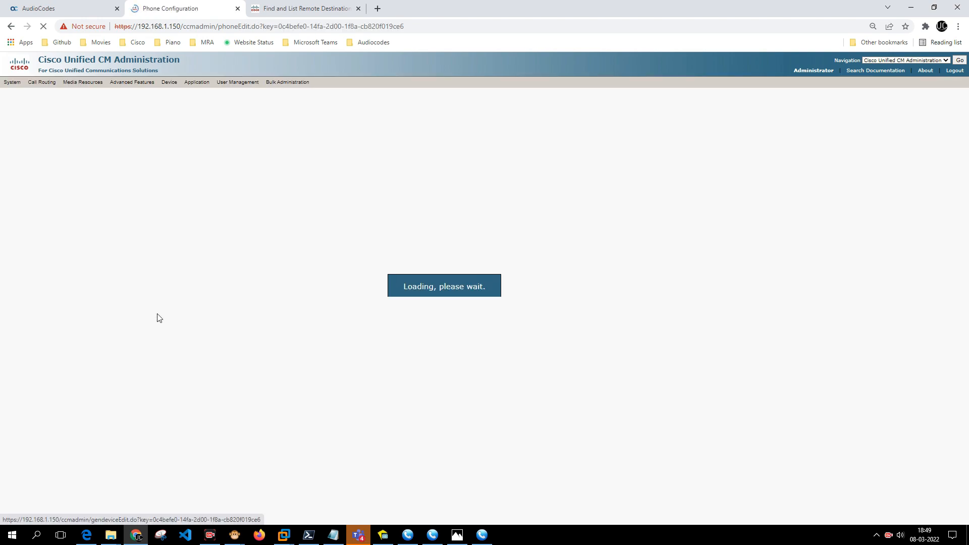
pyautogui.scroll(-15, 194, 363)
pyautogui.scroll(15, 194, 363)
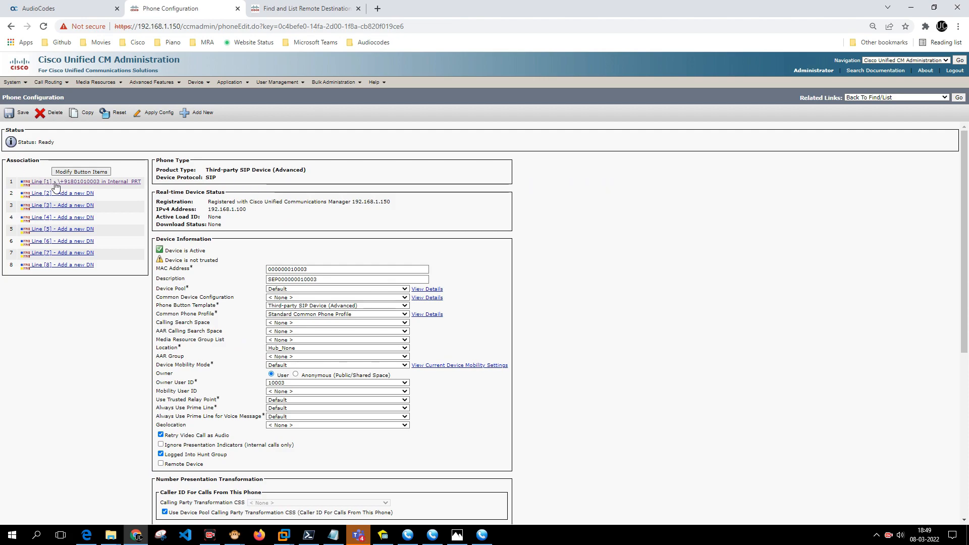
pyautogui.click(50, 125)
# Set Maximum Number of Calls to 1 and Busy Trigger to 1, and save the line.
pyautogui.scroll(-15, 255, 320)
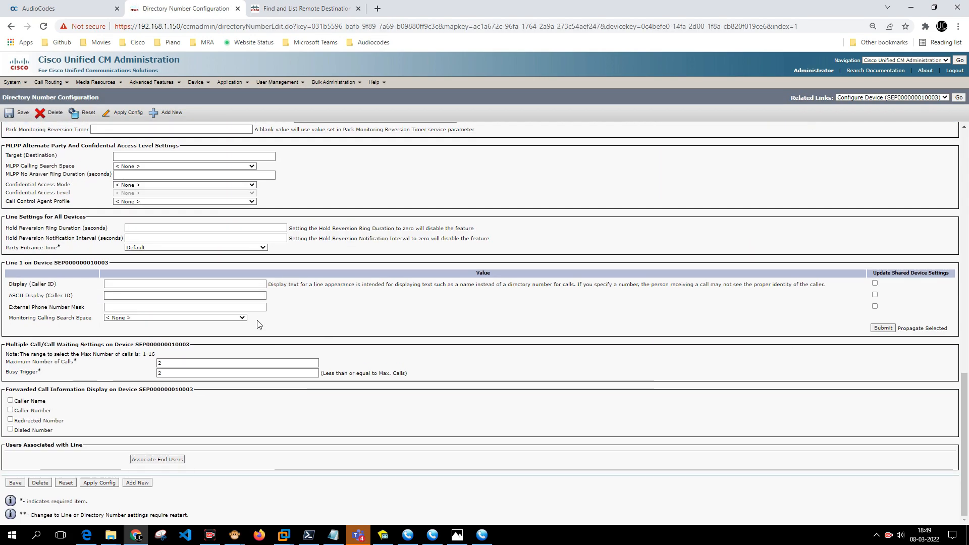
pyautogui.click(180, 363)
pyautogui.press('BackSpace')
pyautogui.write('1')
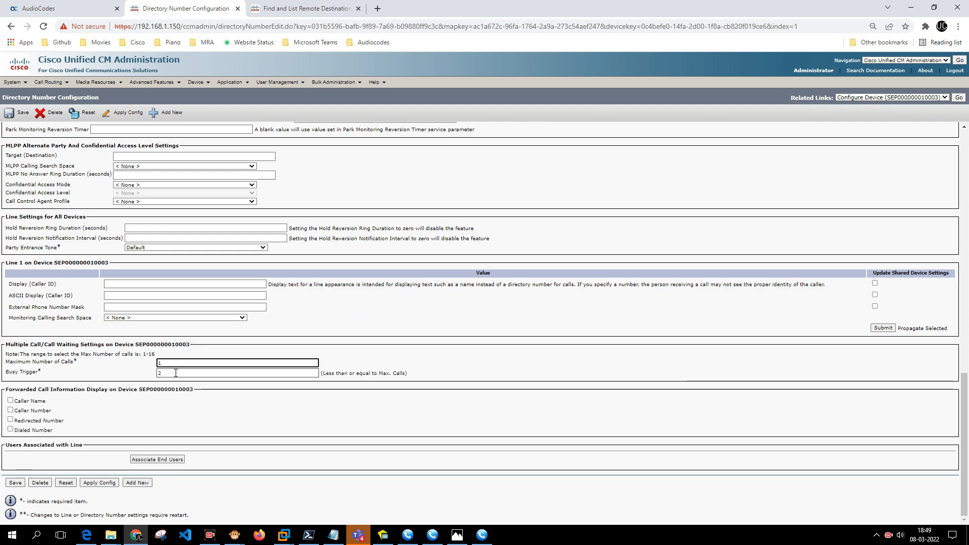
pyautogui.moveTo(176, 374); pyautogui.dragTo(159, 372)
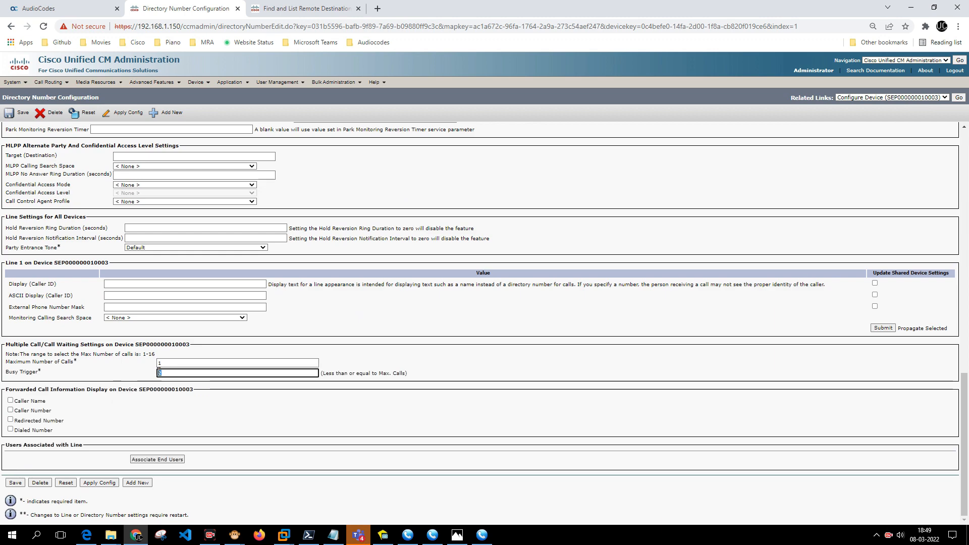
pyautogui.write('1')
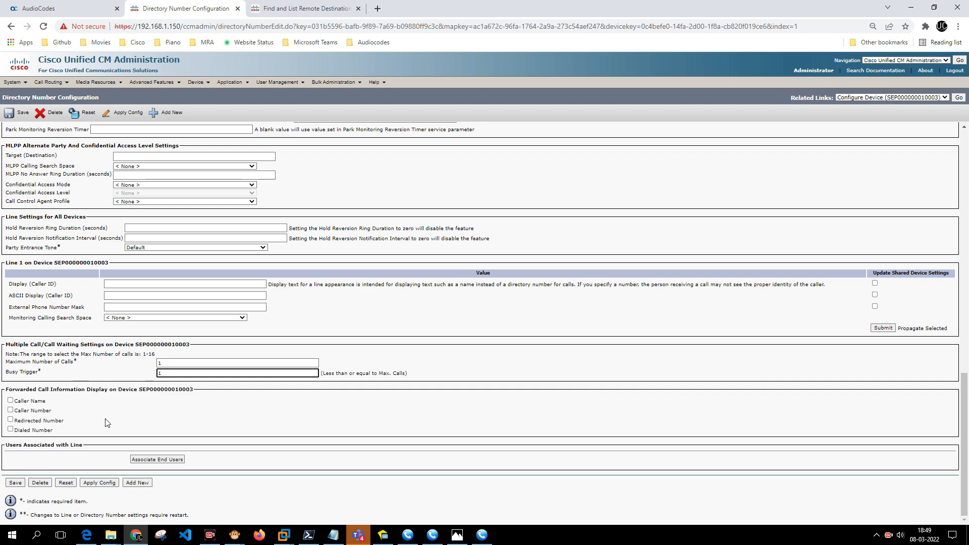
pyautogui.click(16, 483)
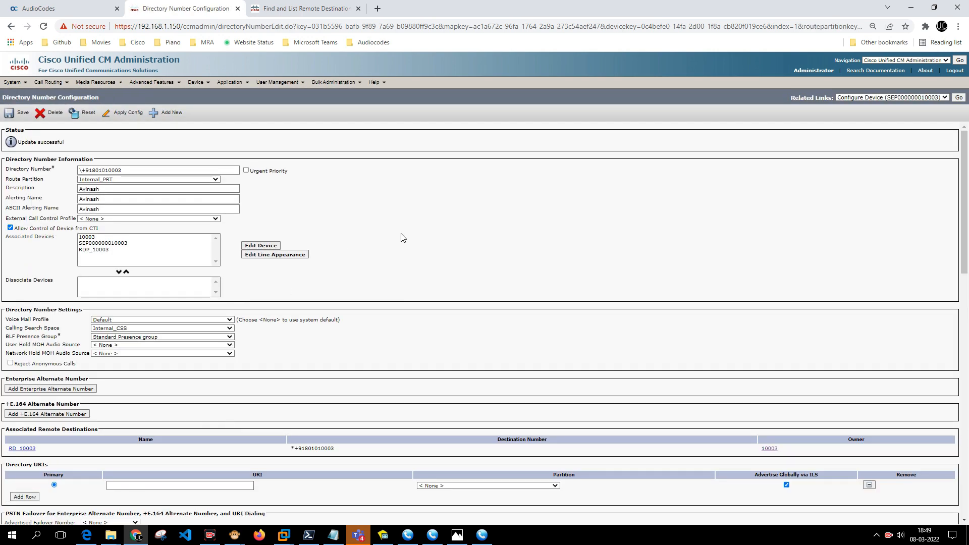
pyautogui.moveTo(196, 82)
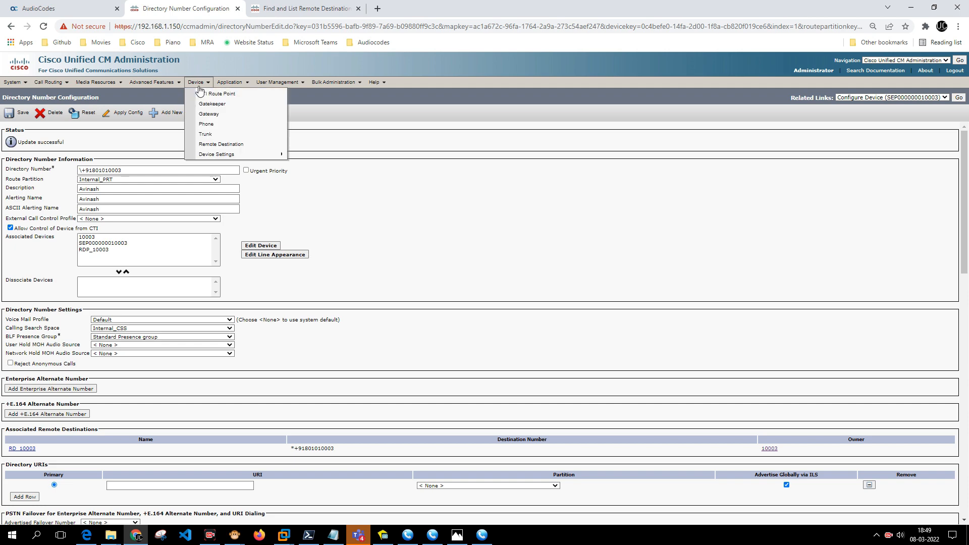
pyautogui.click(204, 126)
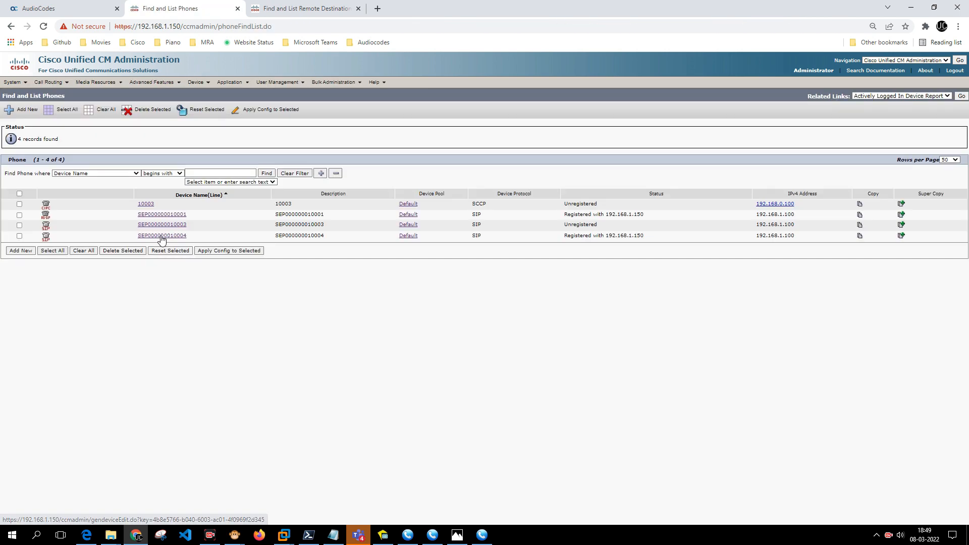
pyautogui.click(167, 237)
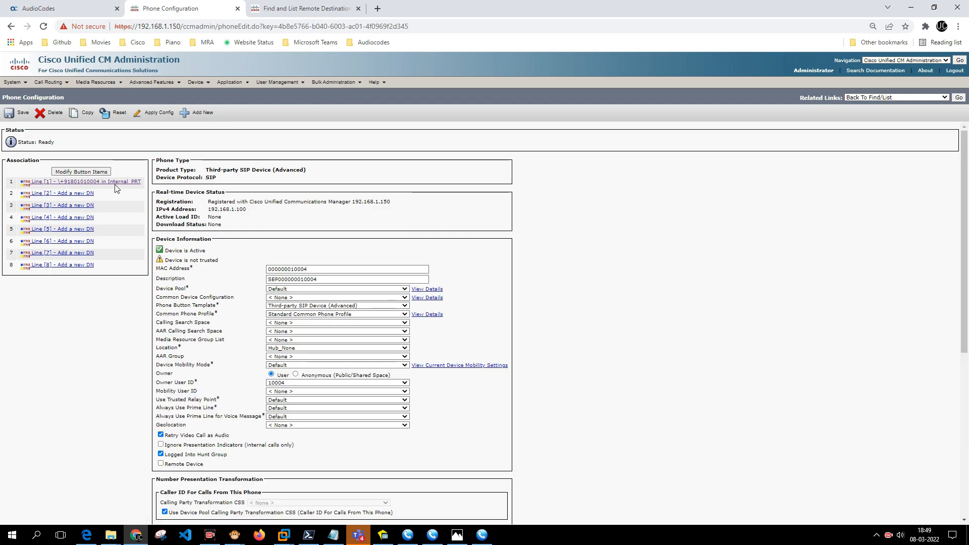
pyautogui.click(129, 183)
pyautogui.scroll(-9, 143, 345)
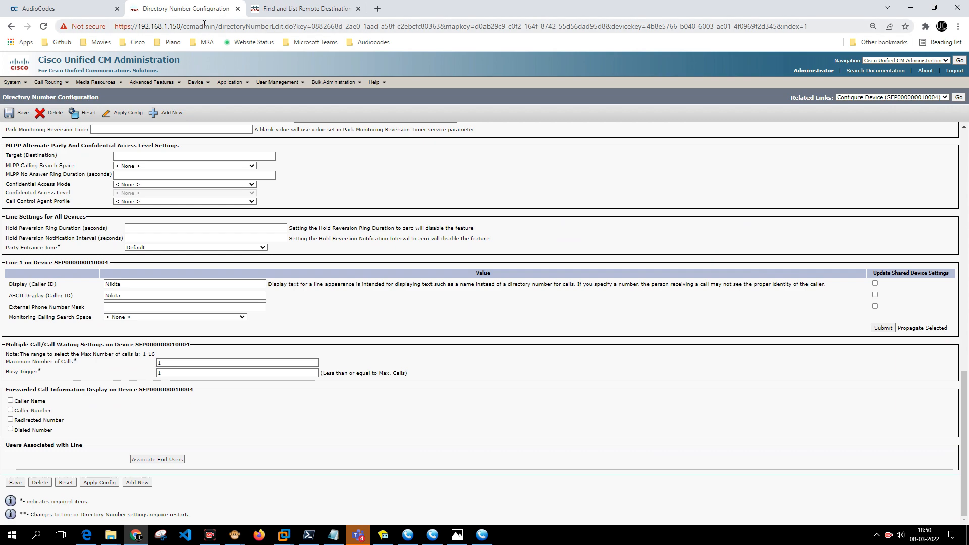
# Open the Remote Destination Profile list via Device > Device Settings.
pyautogui.moveTo(204, 89)
pyautogui.moveTo(231, 153)
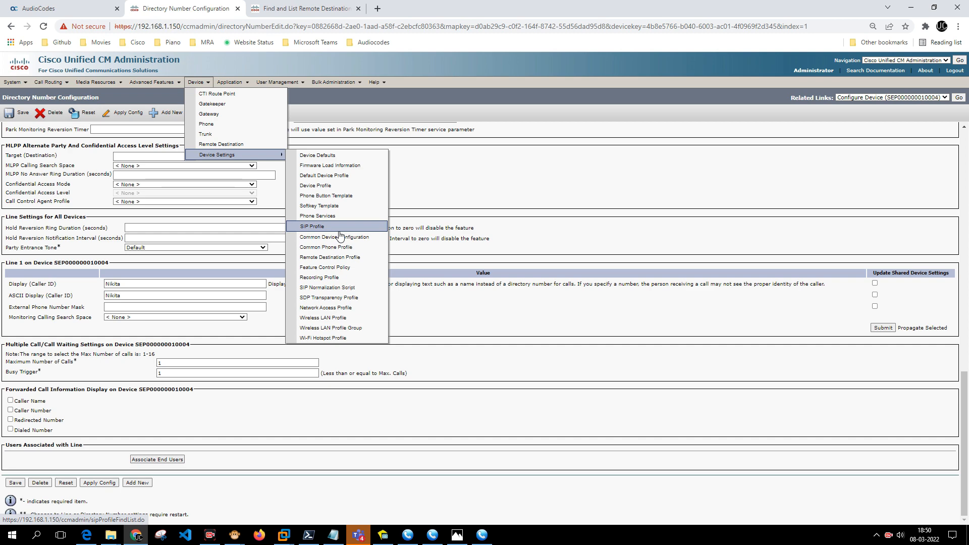
pyautogui.click(349, 259)
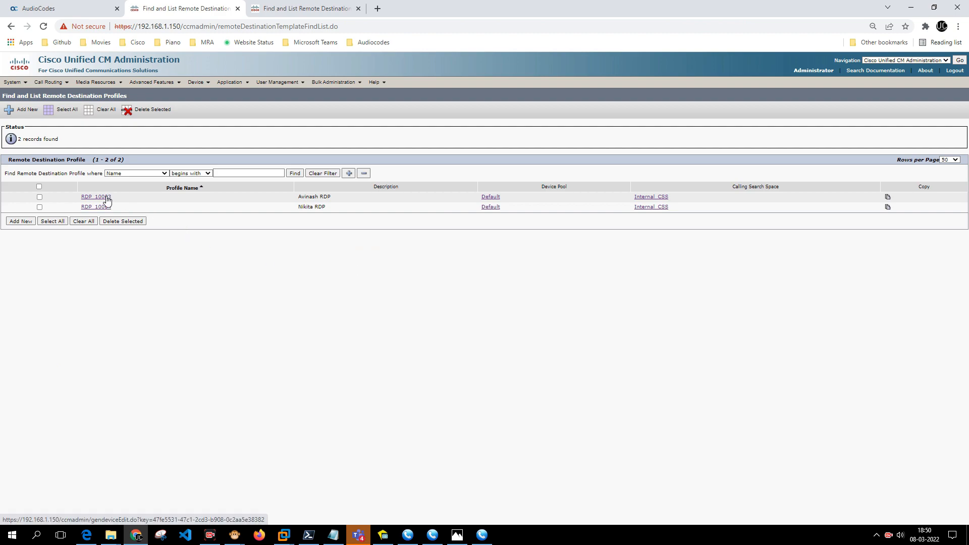
# Set RDP_10003's Line [1] to Maximum Number of Calls 1 and Busy Trigger 1, and save.
pyautogui.click(107, 200)
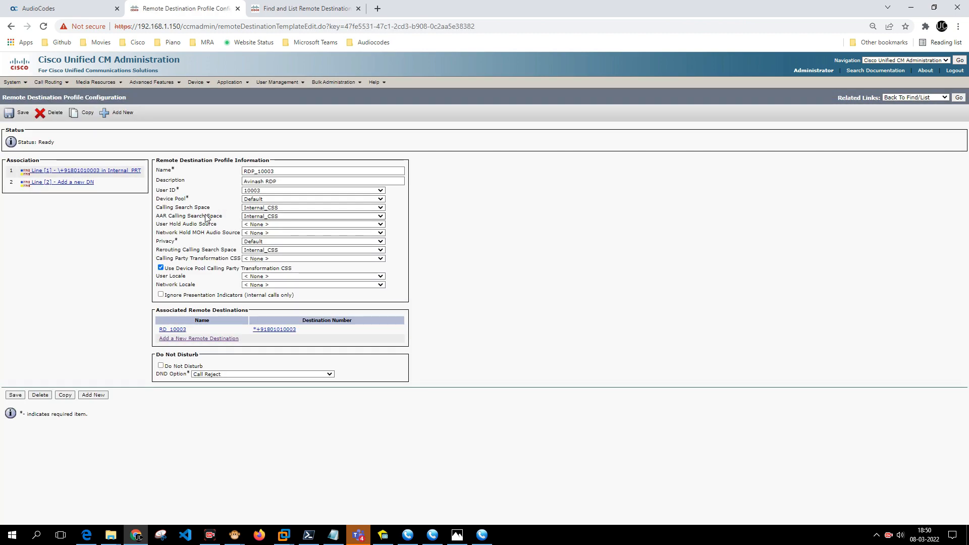
pyautogui.click(104, 170)
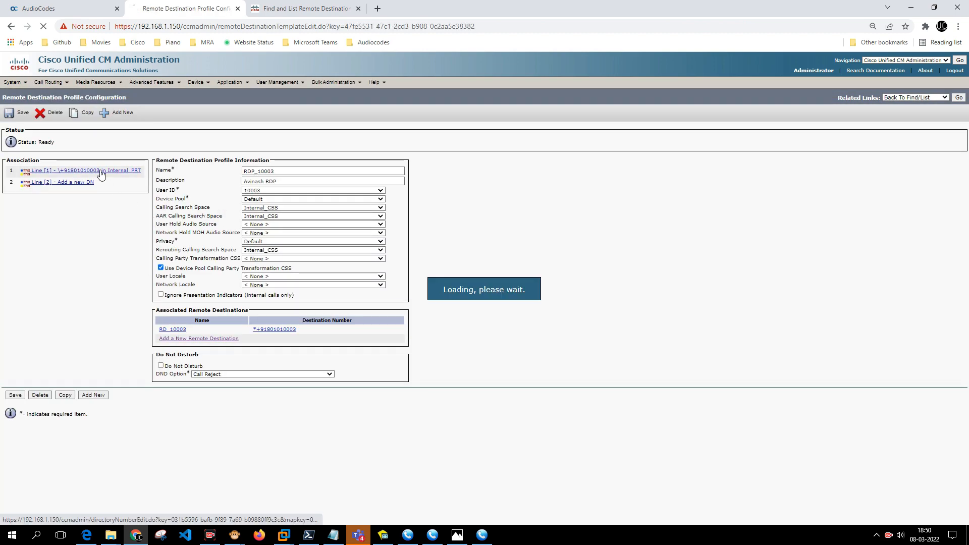
pyautogui.scroll(-10, 254, 299)
pyautogui.scroll(-6, 254, 299)
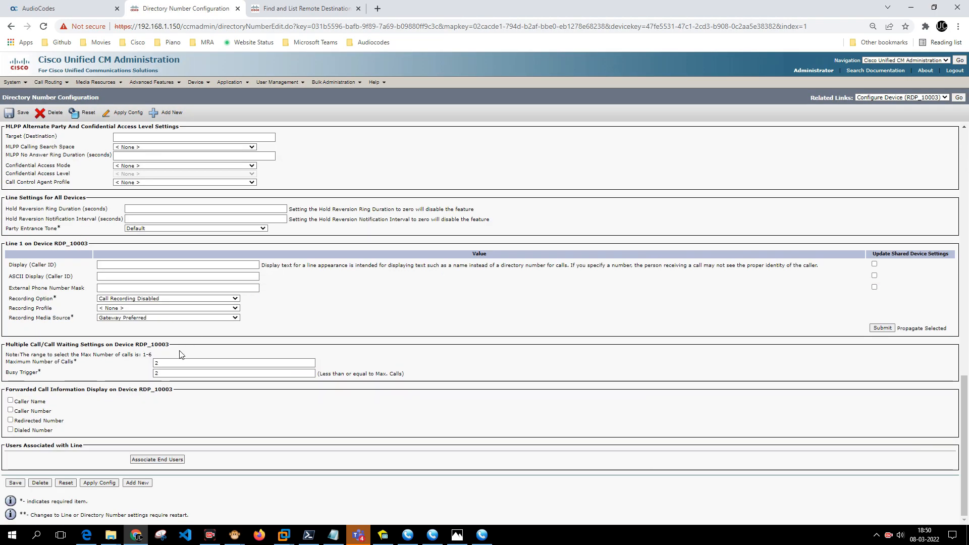
pyautogui.doubleClick(177, 363)
pyautogui.write('1')
pyautogui.doubleClick(178, 373)
pyautogui.write('1')
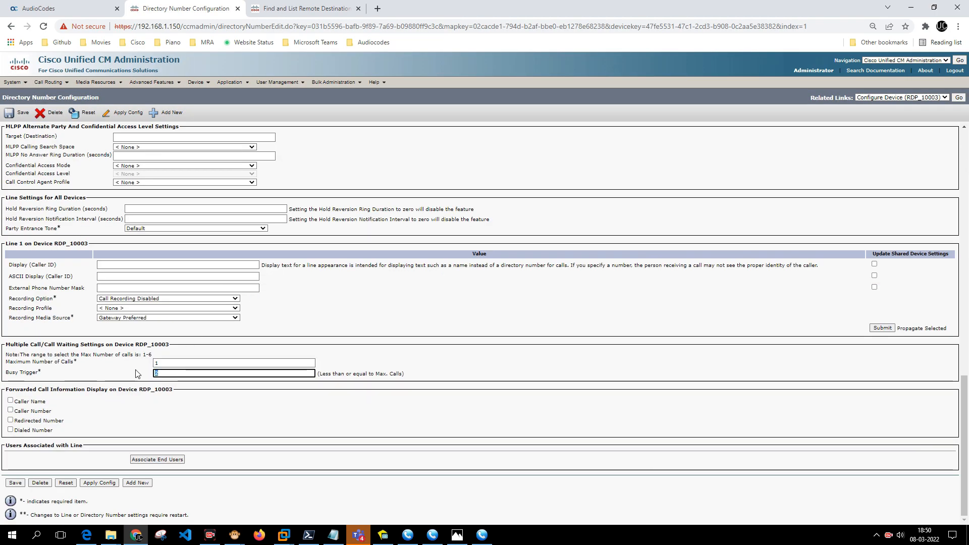
pyautogui.click(11, 484)
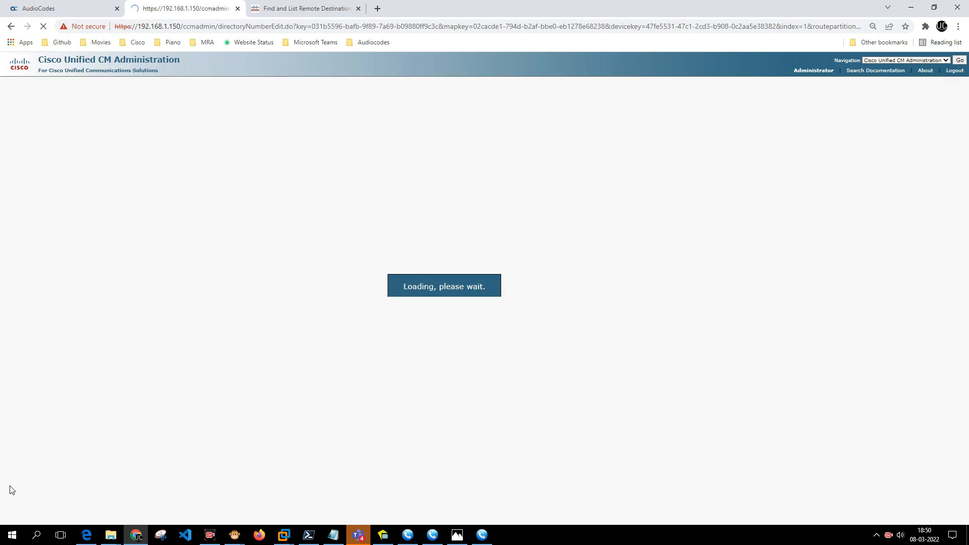
# Set RDP_10004's Line [1] Maximum Number of Calls to 1 and save.
pyautogui.click(959, 98)
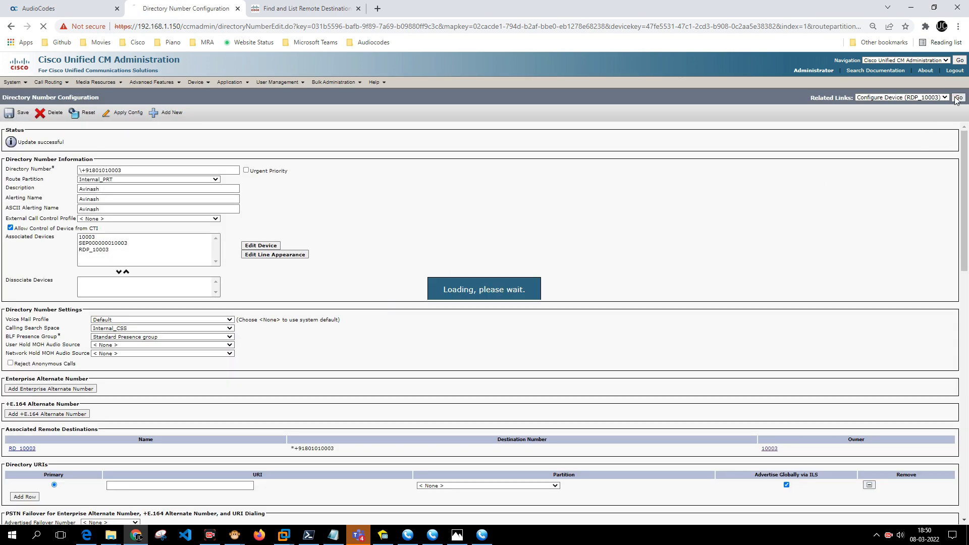
pyautogui.click(958, 98)
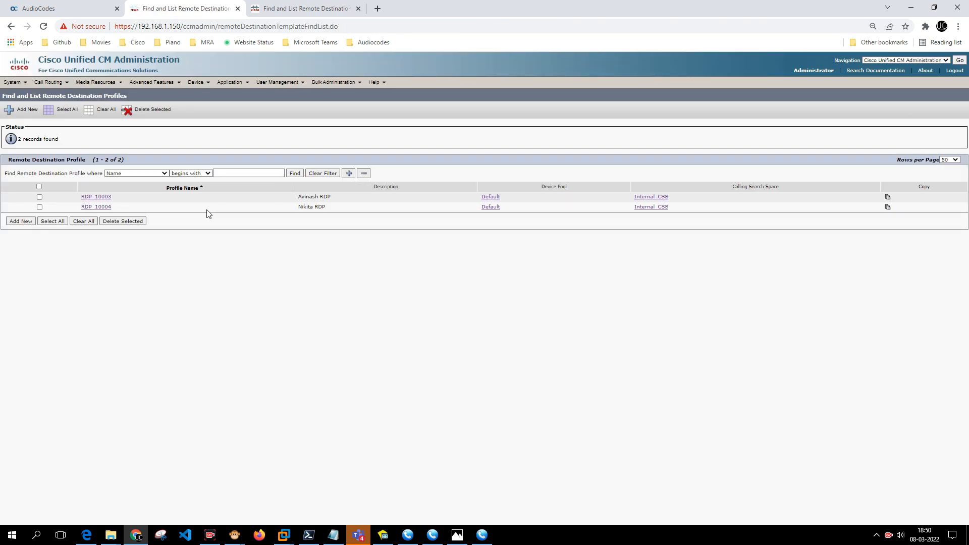
pyautogui.click(104, 208)
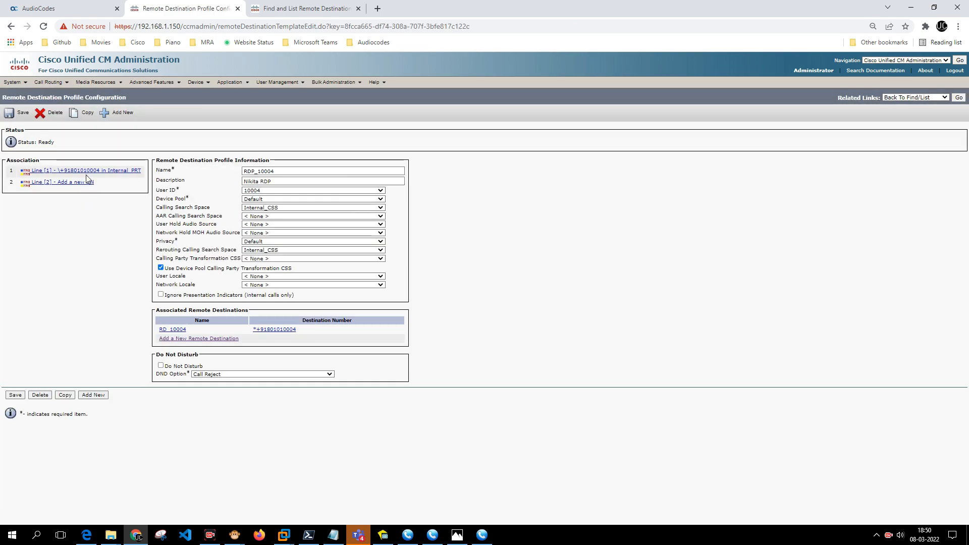
pyautogui.click(85, 172)
pyautogui.scroll(-15, 175, 327)
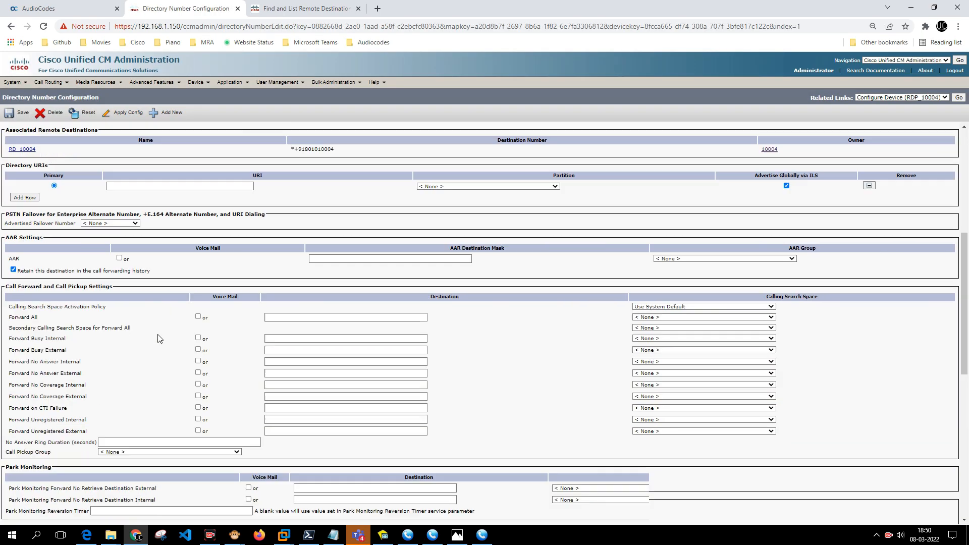
pyautogui.doubleClick(156, 363)
pyautogui.write('1')
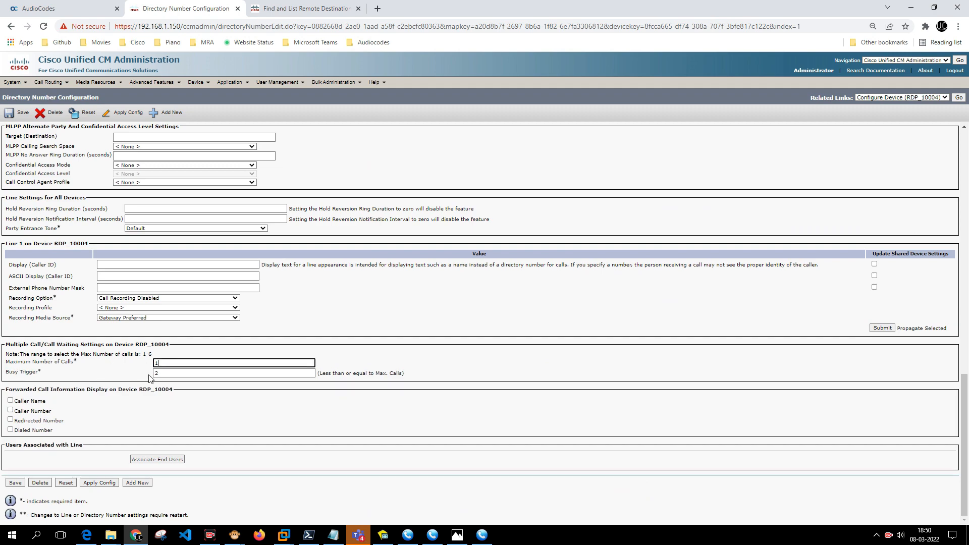
pyautogui.click(15, 483)
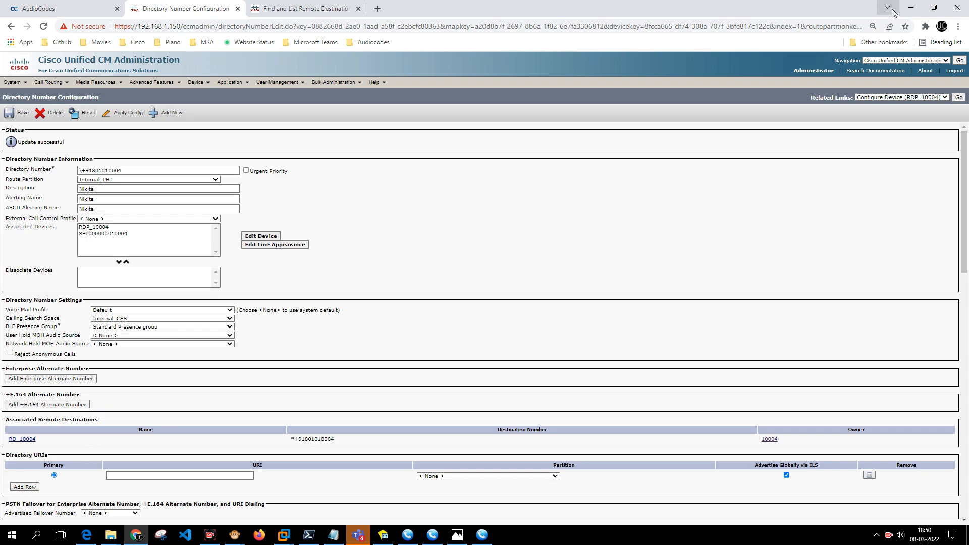
pyautogui.click(911, 7)
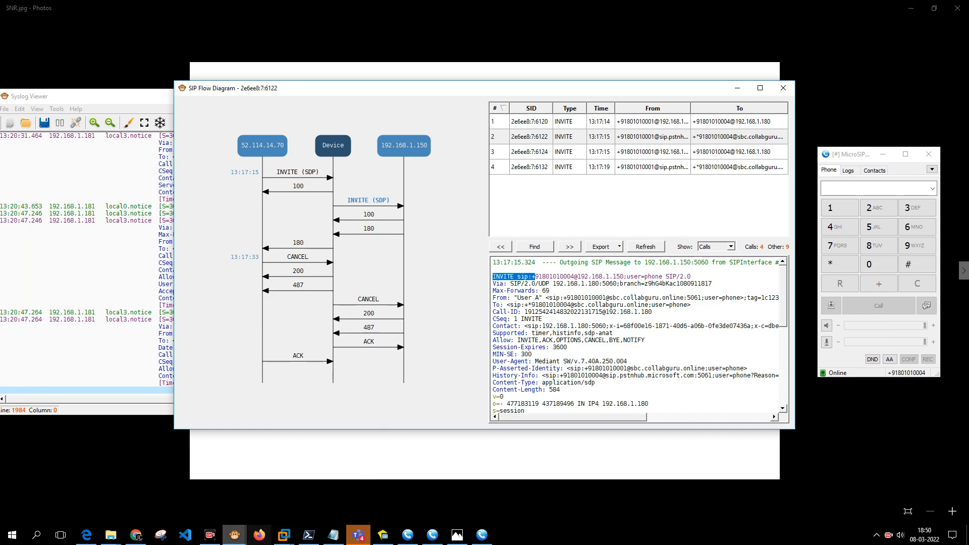
# Clear the collected messages in Syslog Viewer.
pyautogui.click(240, 536)
pyautogui.click(187, 485)
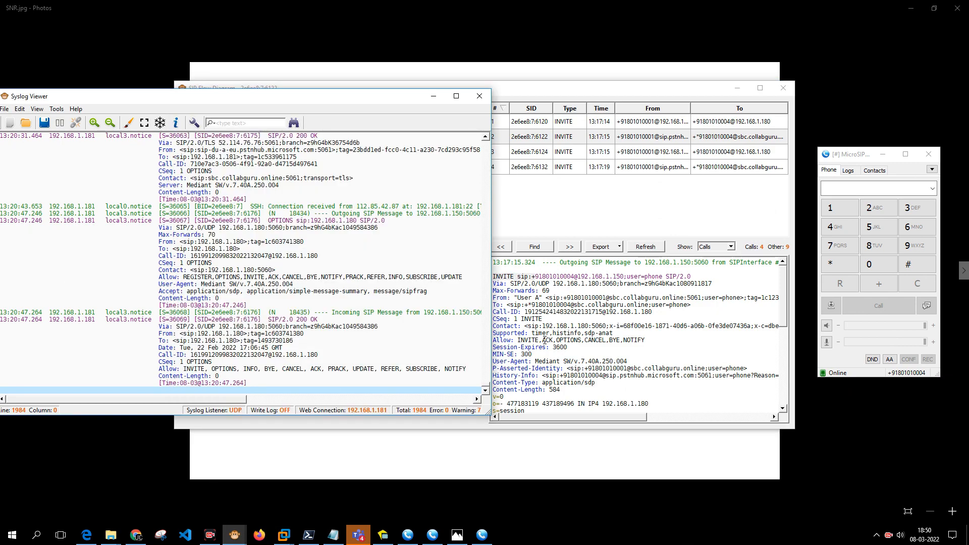
pyautogui.hotkey('ctrl', 'n')
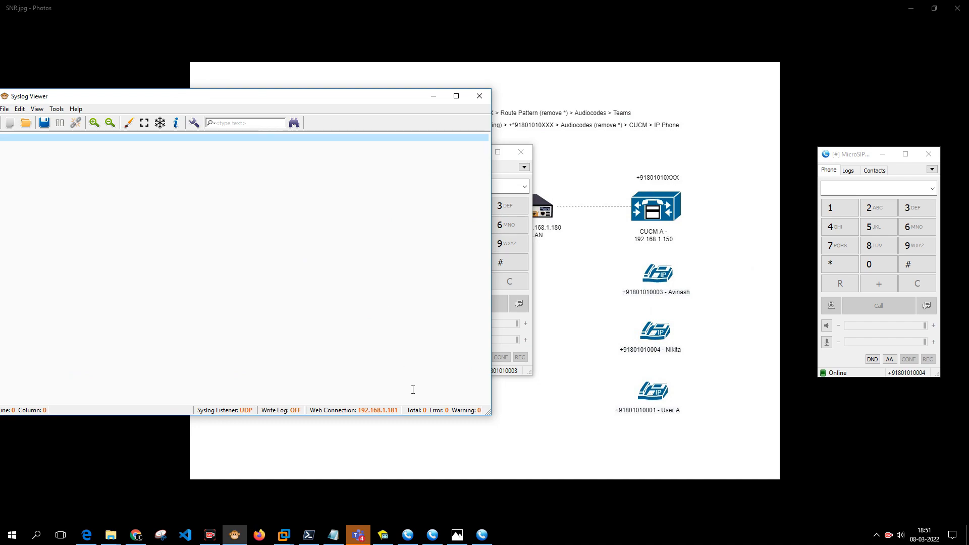
pyautogui.click(408, 535)
pyautogui.click(430, 538)
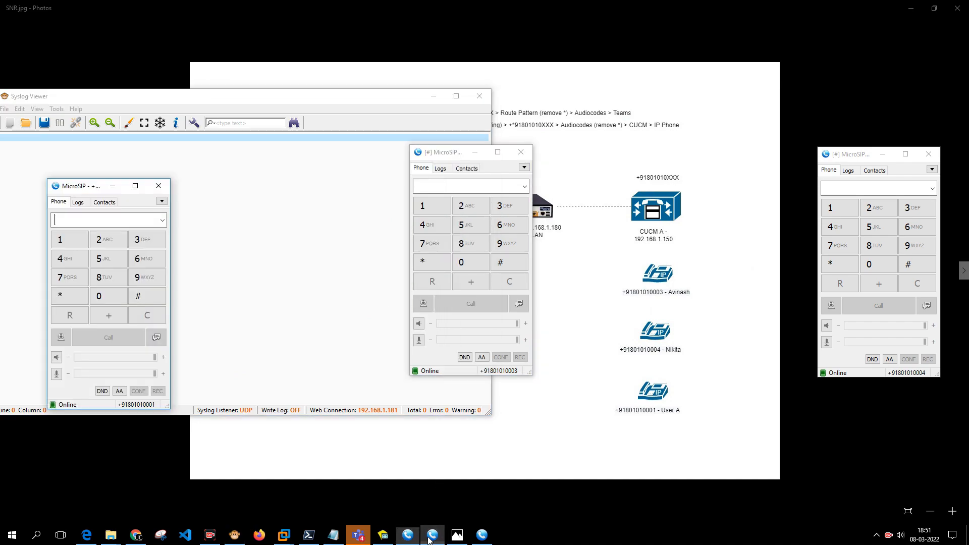
pyautogui.click(78, 202)
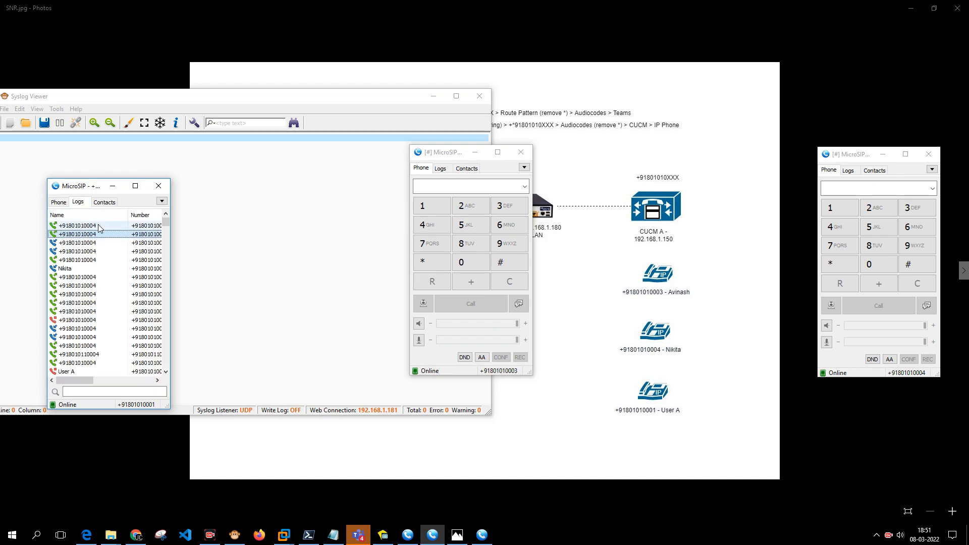
pyautogui.doubleClick(148, 225)
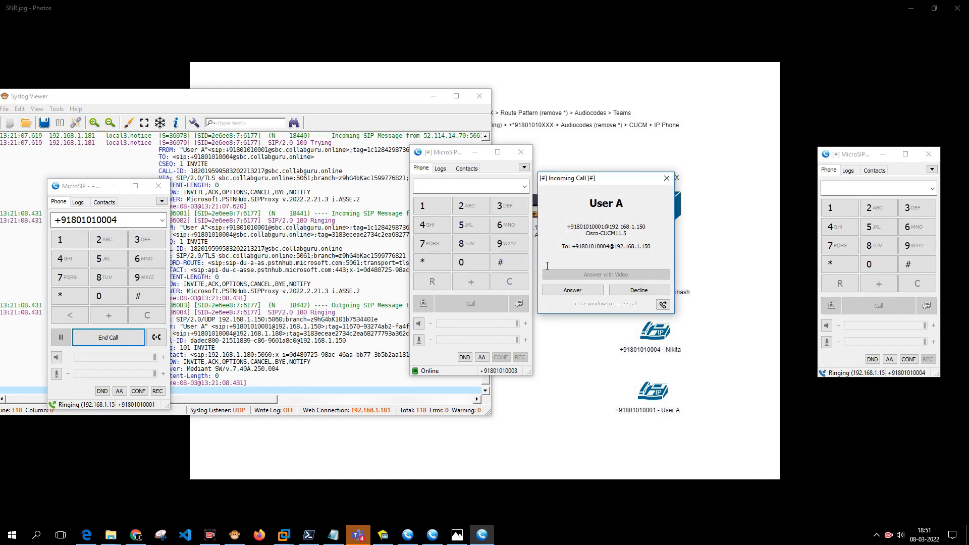
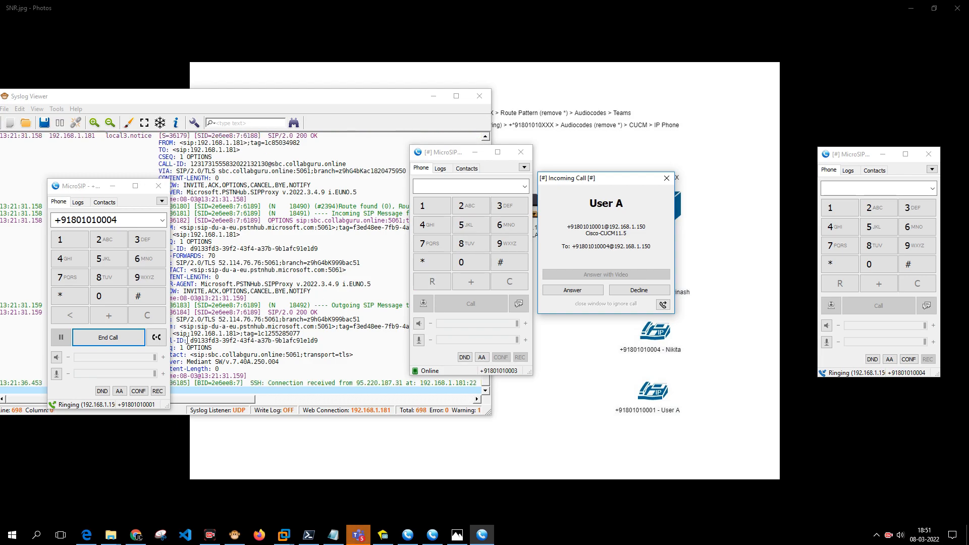
# End the ringing MicroSIP test call and return to CUCM's Directory Number Configuration page.
pyautogui.click(106, 338)
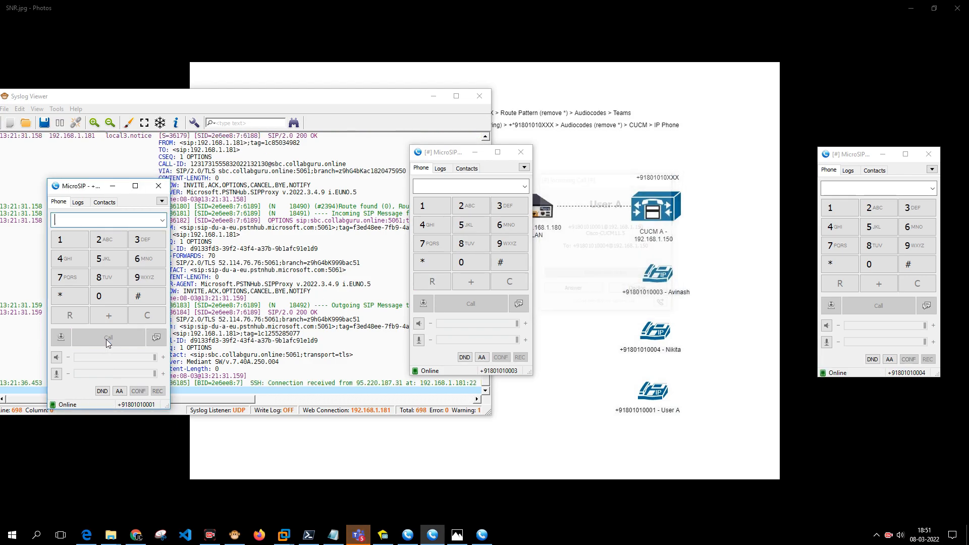
pyautogui.click(137, 533)
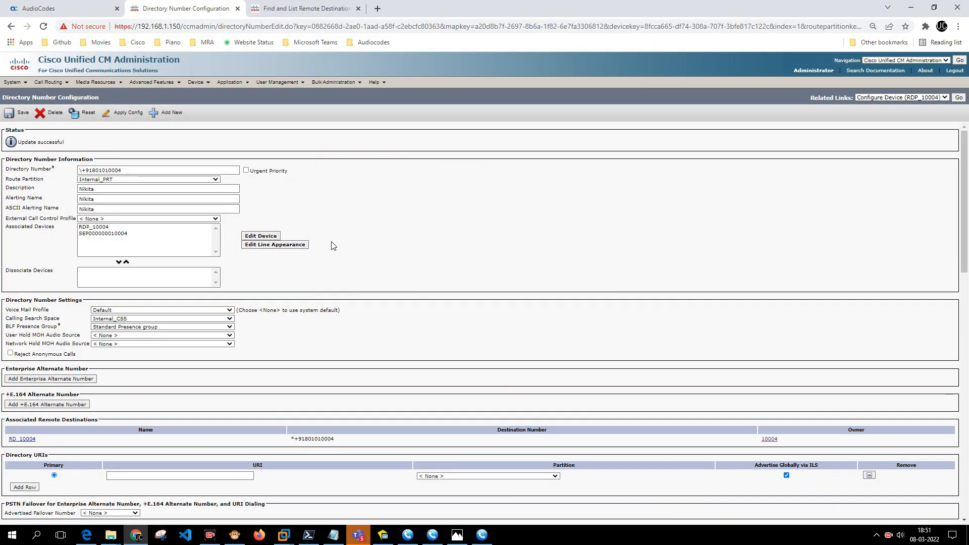
# Highlight the line's Maximum Number of Calls and Busy Trigger, both 1, then bring up Syslog Viewer.
pyautogui.scroll(-15, 334, 253)
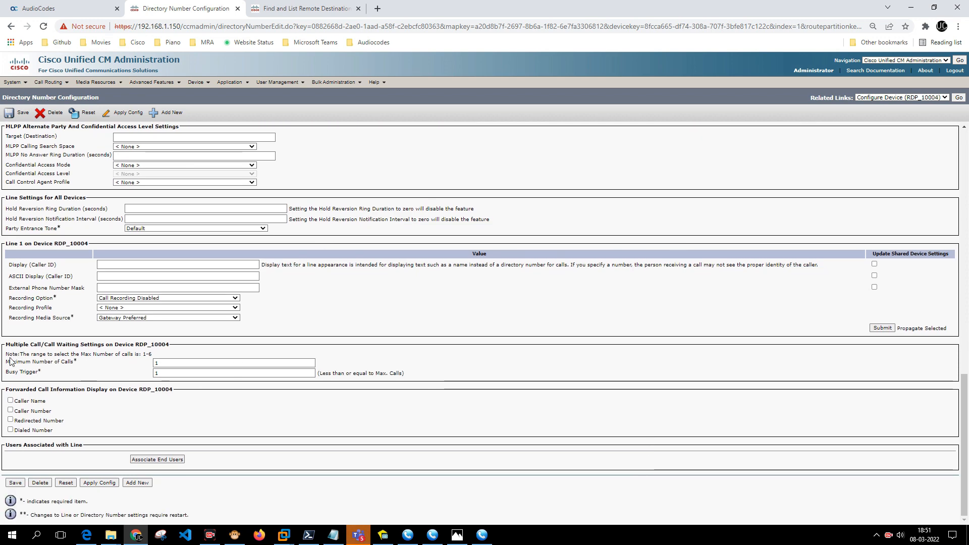
pyautogui.moveTo(6, 361); pyautogui.dragTo(175, 362)
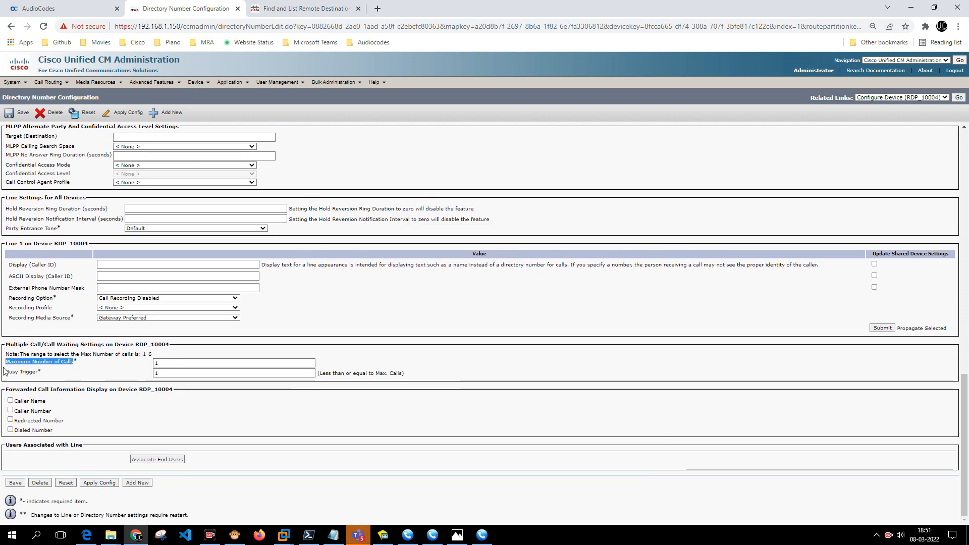
pyautogui.moveTo(8, 372); pyautogui.dragTo(39, 374)
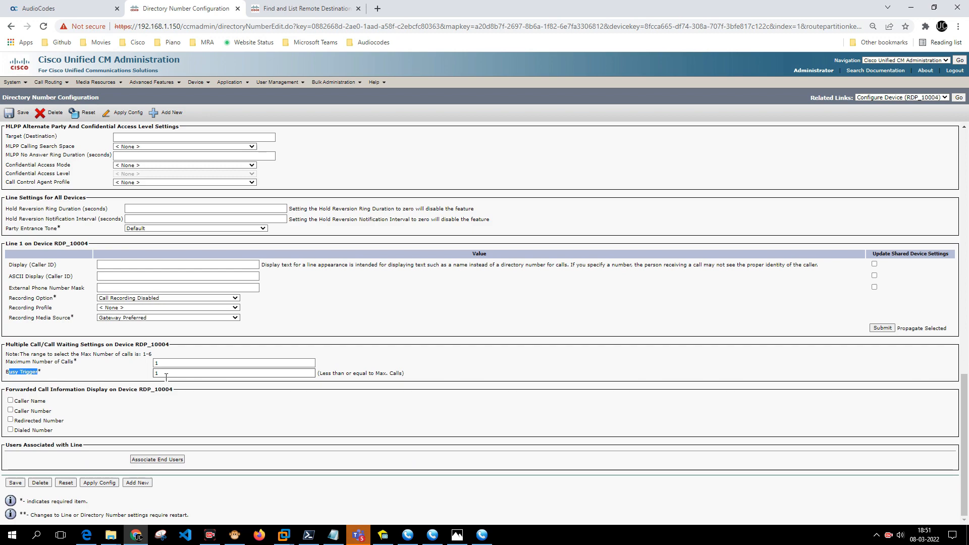
pyautogui.click(235, 534)
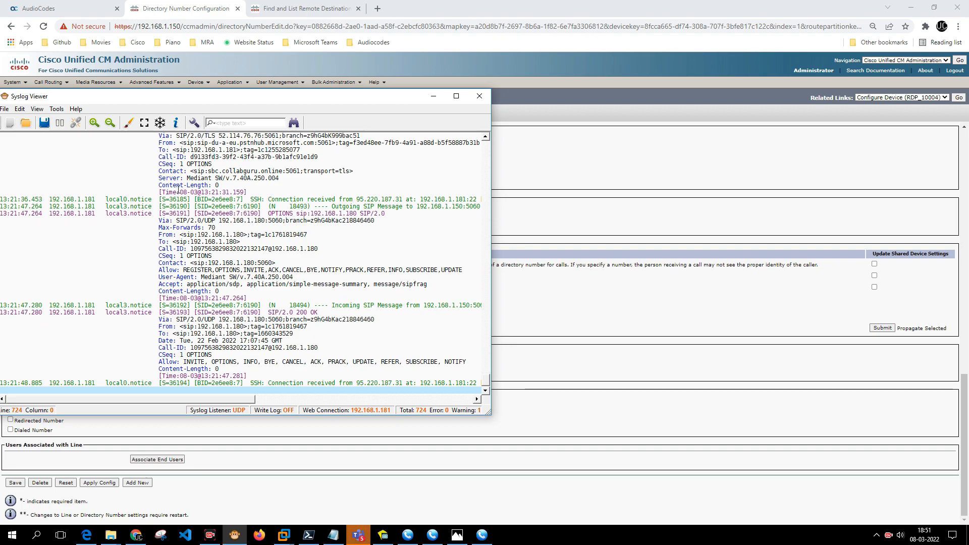
# Open Syslog Viewer's SIP Flow Diagram with the MicroSIP softphones restored alongside.
pyautogui.click(57, 109)
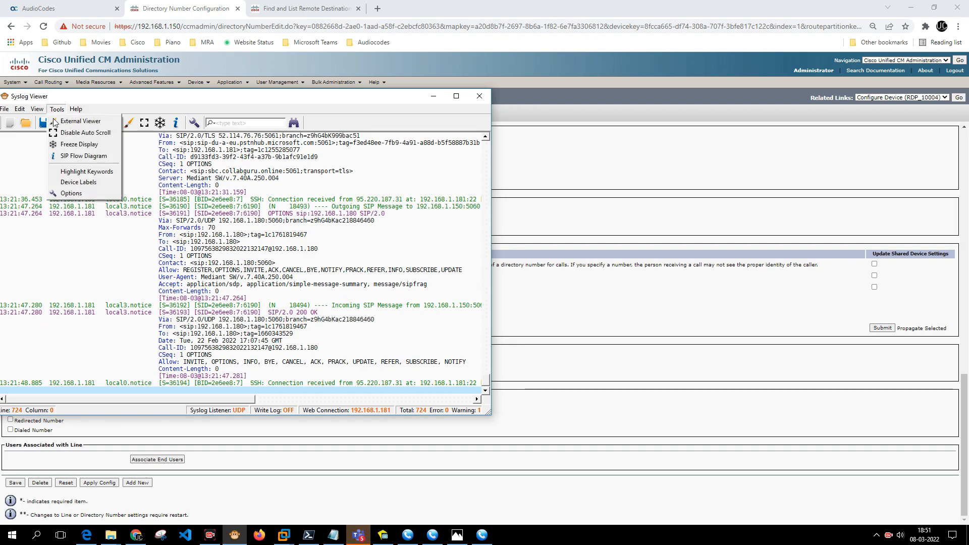
pyautogui.click(71, 156)
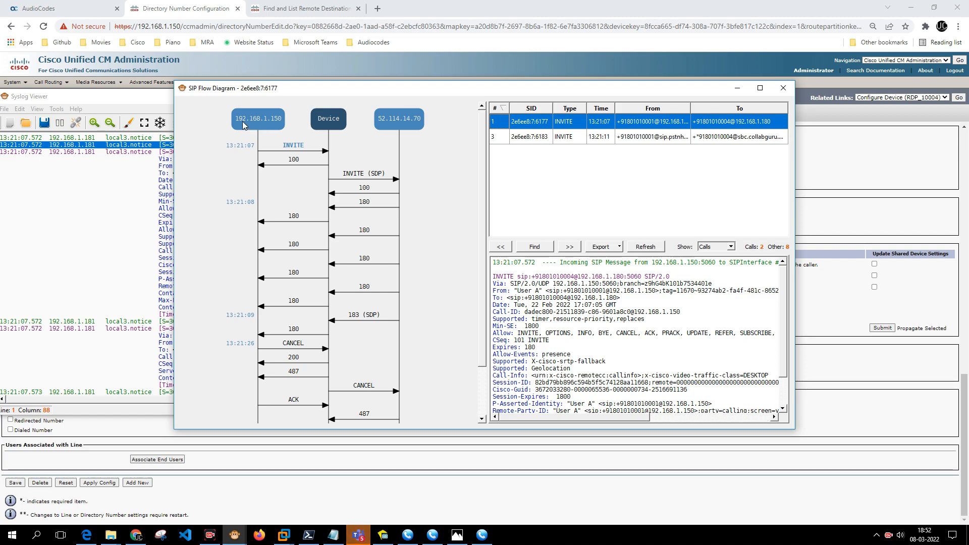
pyautogui.click(409, 535)
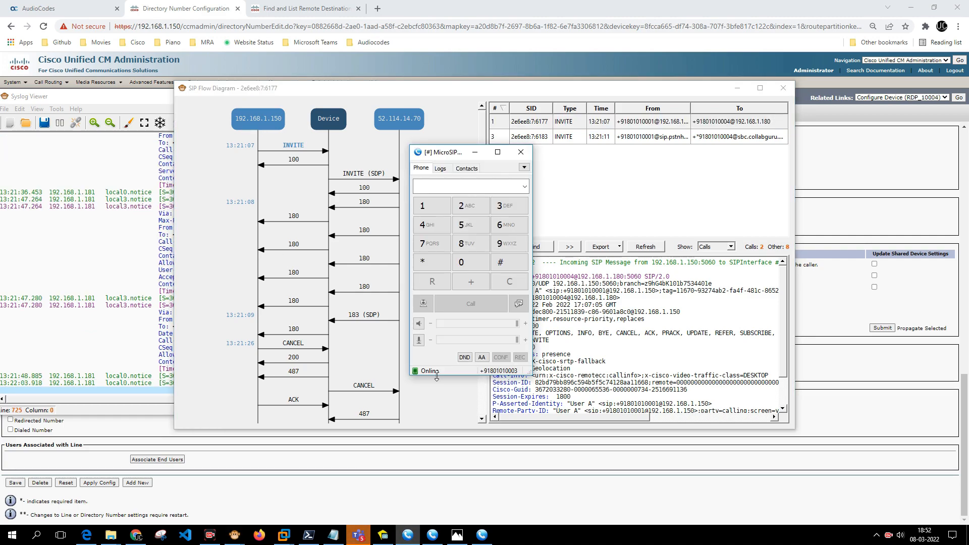
pyautogui.click(432, 535)
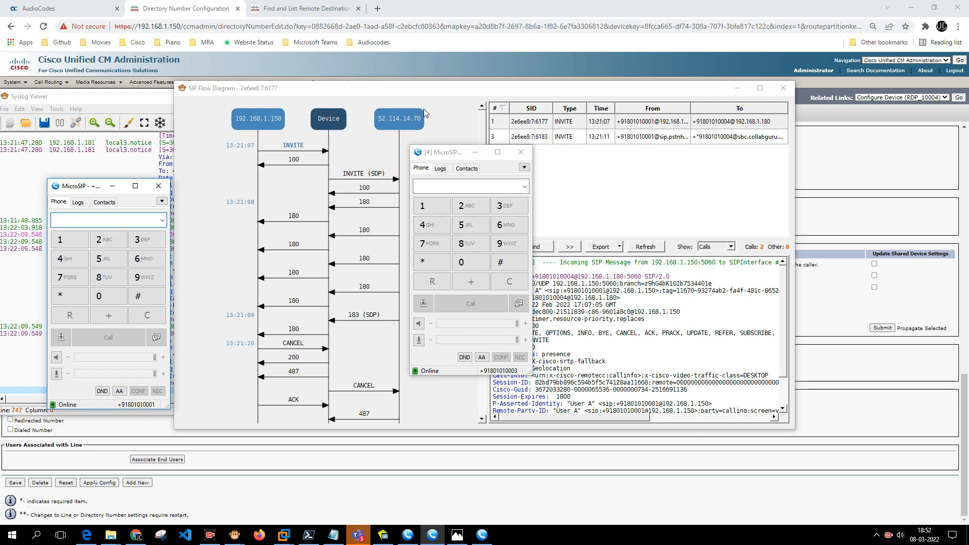
pyautogui.click(445, 109)
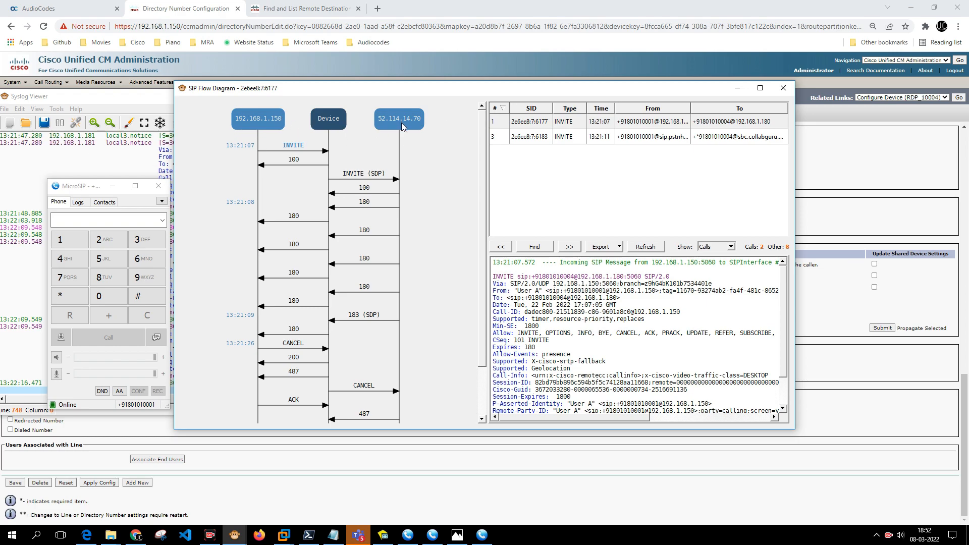
# Inspect the INVITE (SDP) toward Teams and compare the second and first captured calls' flows.
pyautogui.click(370, 181)
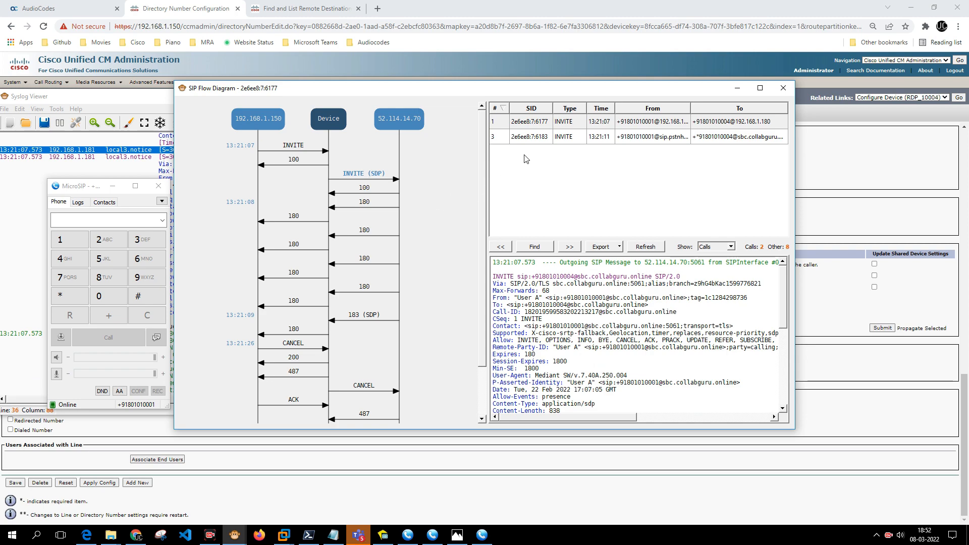
pyautogui.click(532, 137)
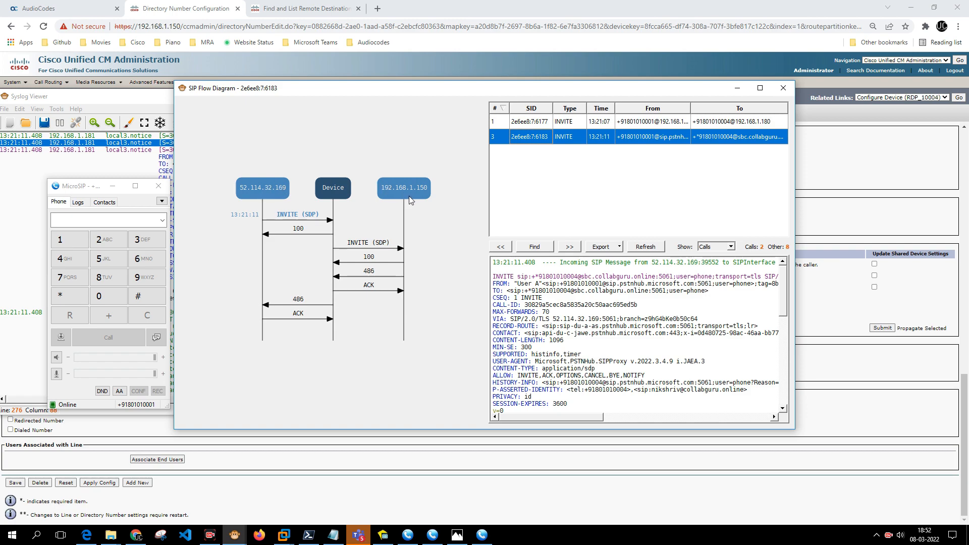
pyautogui.click(540, 124)
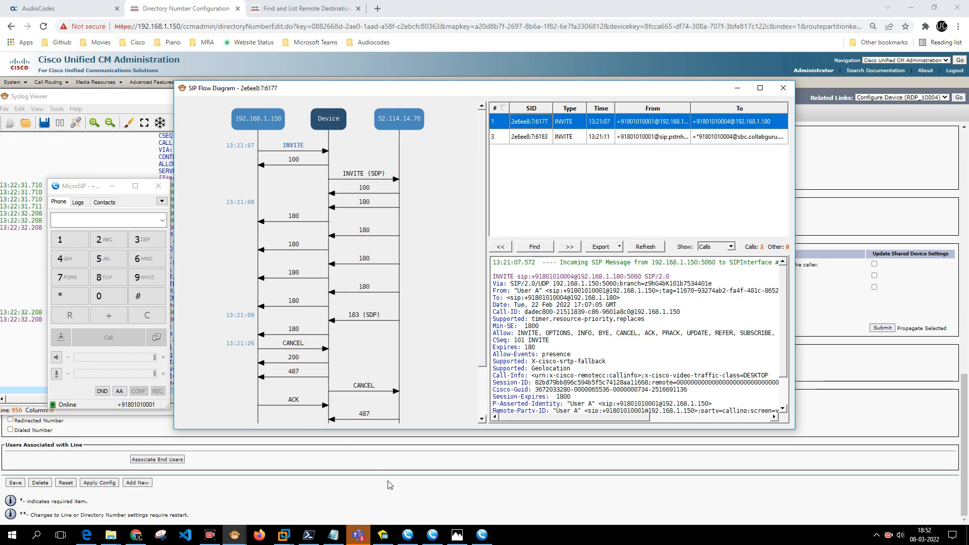
pyautogui.click(432, 534)
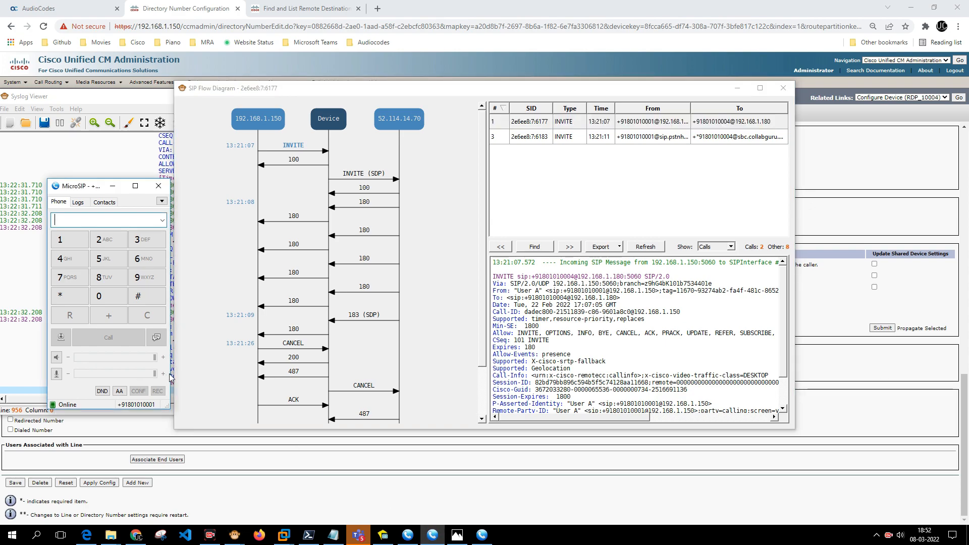
pyautogui.click(408, 535)
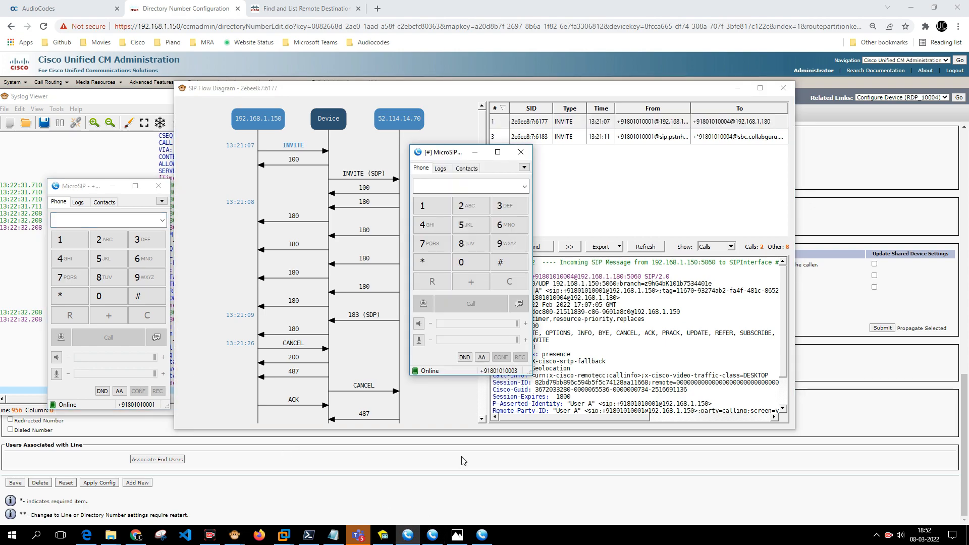
pyautogui.click(408, 534)
pyautogui.click(482, 534)
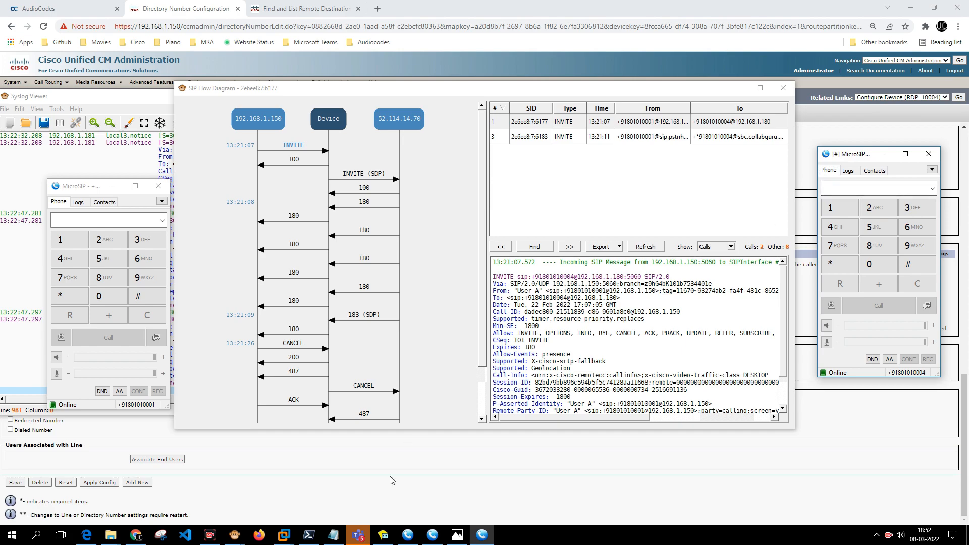
# Check the simultaneous-ring target under Teams' Call answering rules, then close Settings.
pyautogui.click(360, 536)
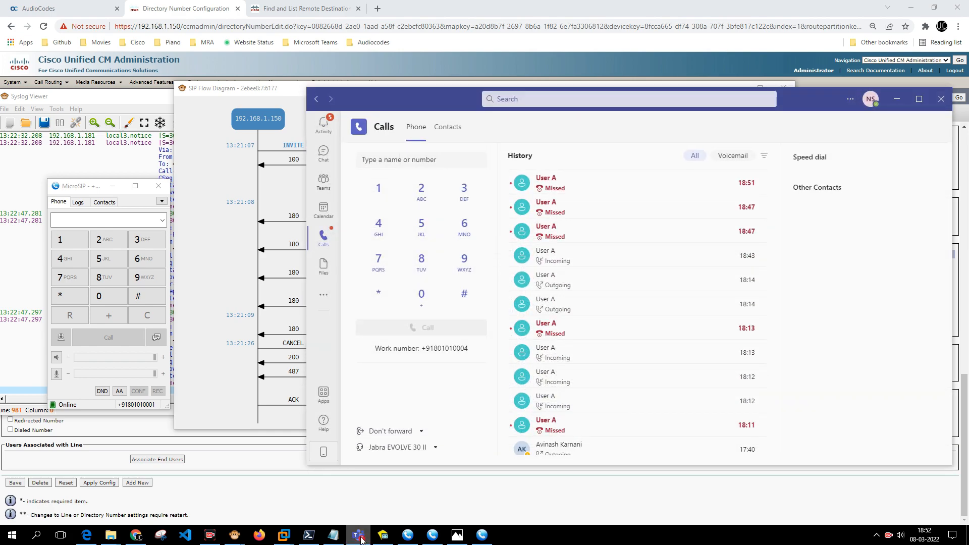
pyautogui.click(359, 536)
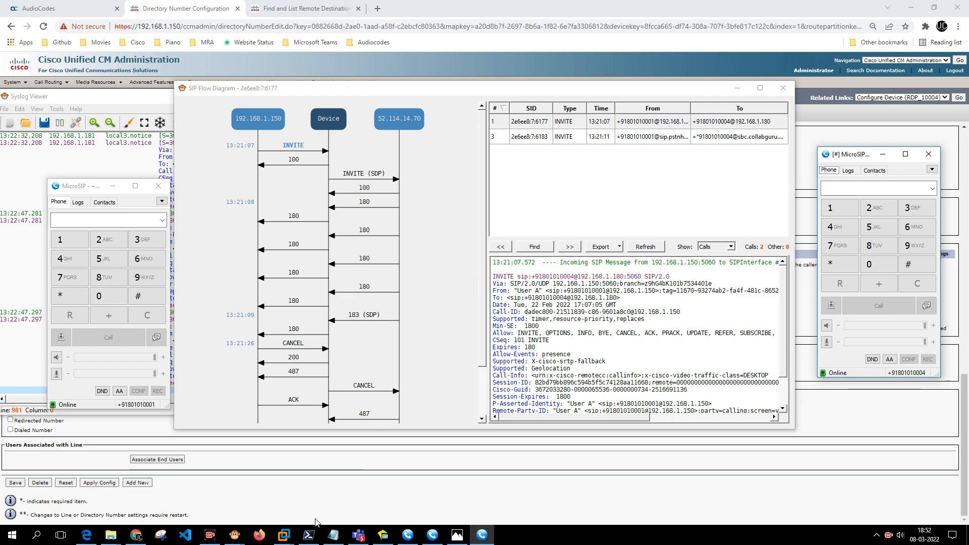
pyautogui.click(360, 536)
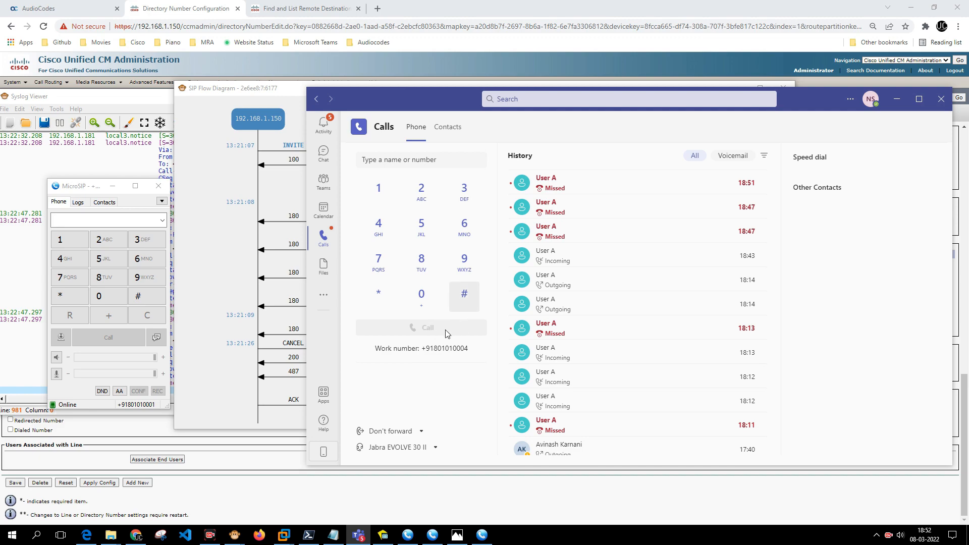
pyautogui.click(426, 438)
pyautogui.click(423, 418)
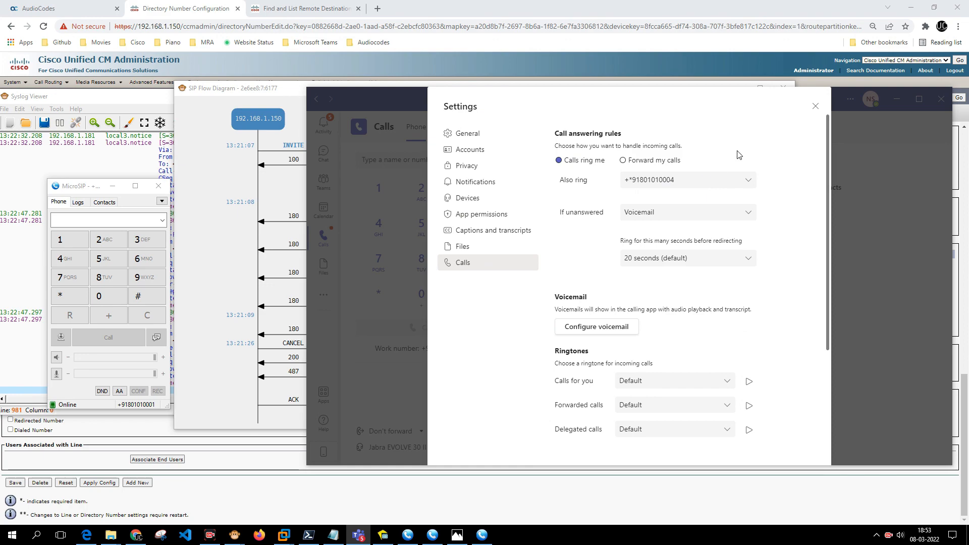
pyautogui.click(815, 106)
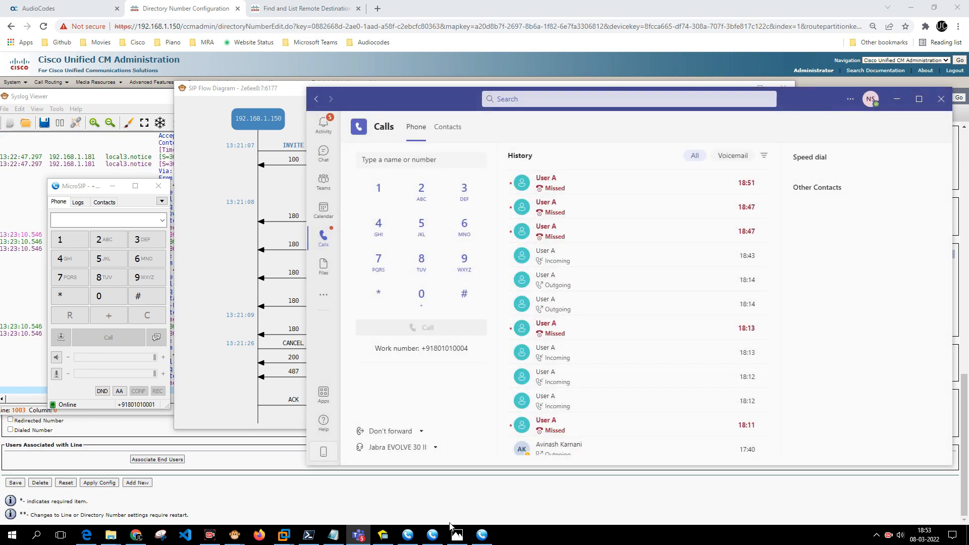
# Show the Teams-originated call's flow in the SIP Flow Diagram.
pyautogui.click(235, 536)
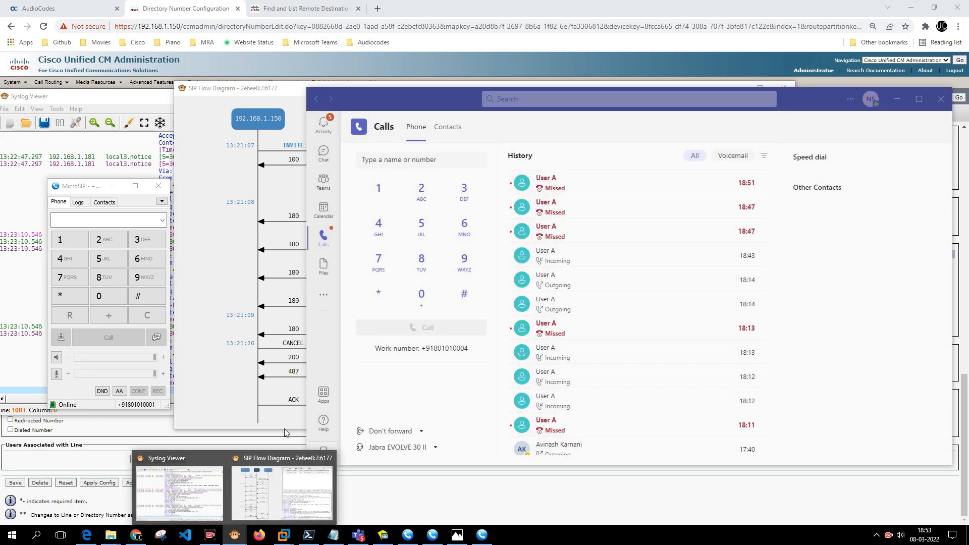
pyautogui.click(283, 480)
pyautogui.click(568, 137)
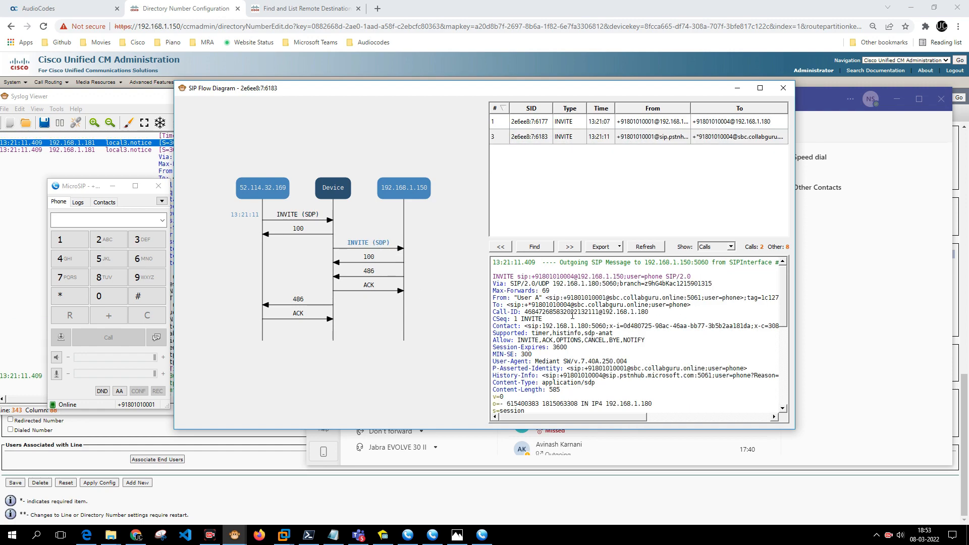
# Mark the +91 prefix in the INVITE, inspect the 486 Busy here reply, then minimize the diagram.
pyautogui.moveTo(532, 278); pyautogui.dragTo(541, 278)
pyautogui.click(368, 275)
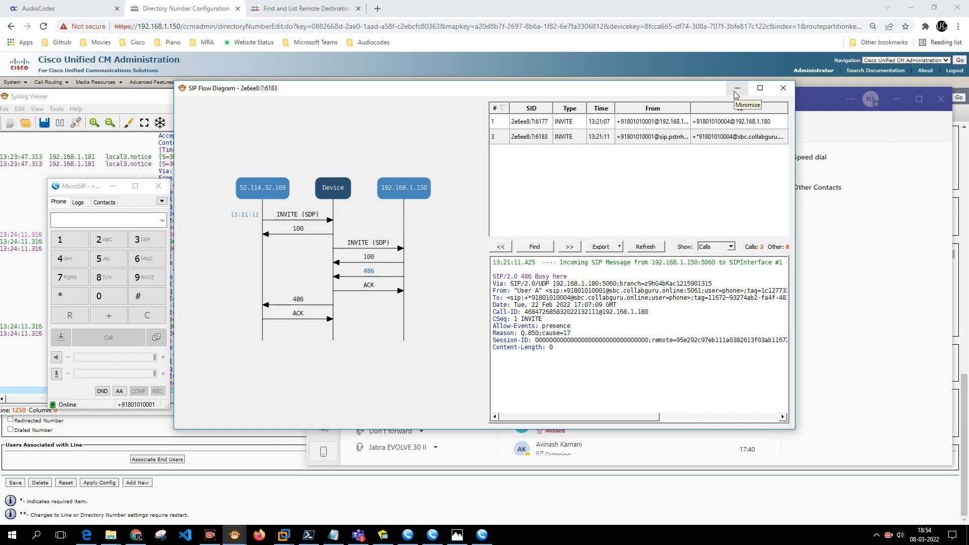
pyautogui.click(736, 92)
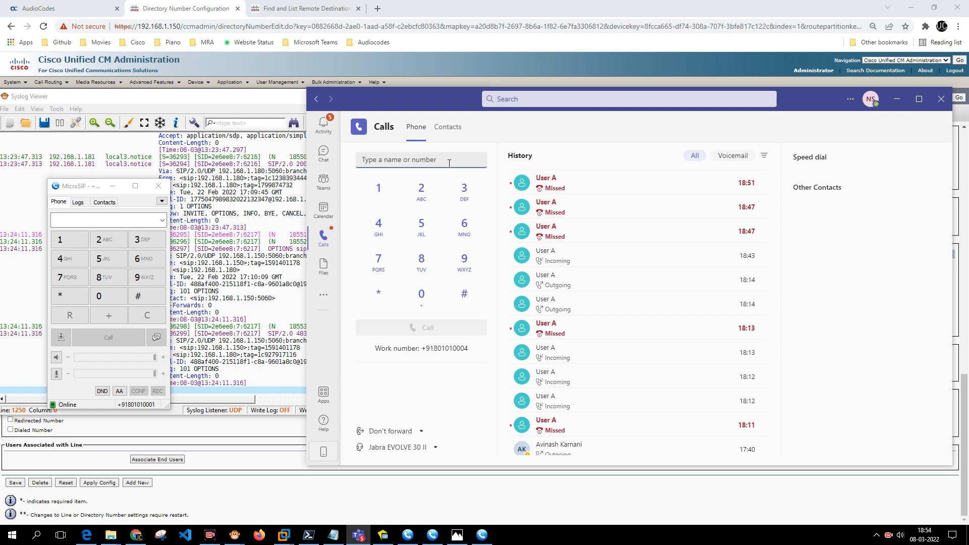
# Display the SNR.jpg routing diagram in Photos.
pyautogui.click(460, 535)
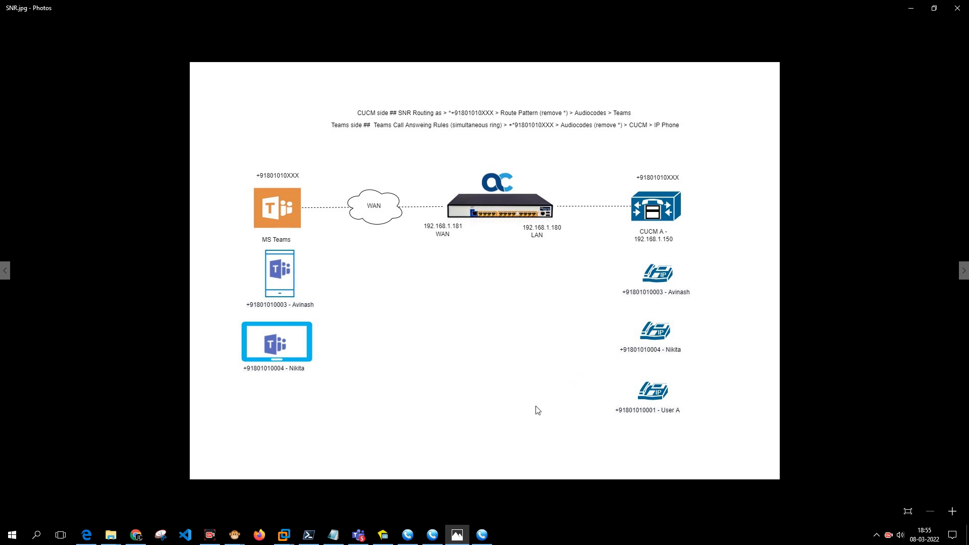
# Dial the colleague's number in Teams, pick the suggested contact, and start the call.
pyautogui.click(358, 535)
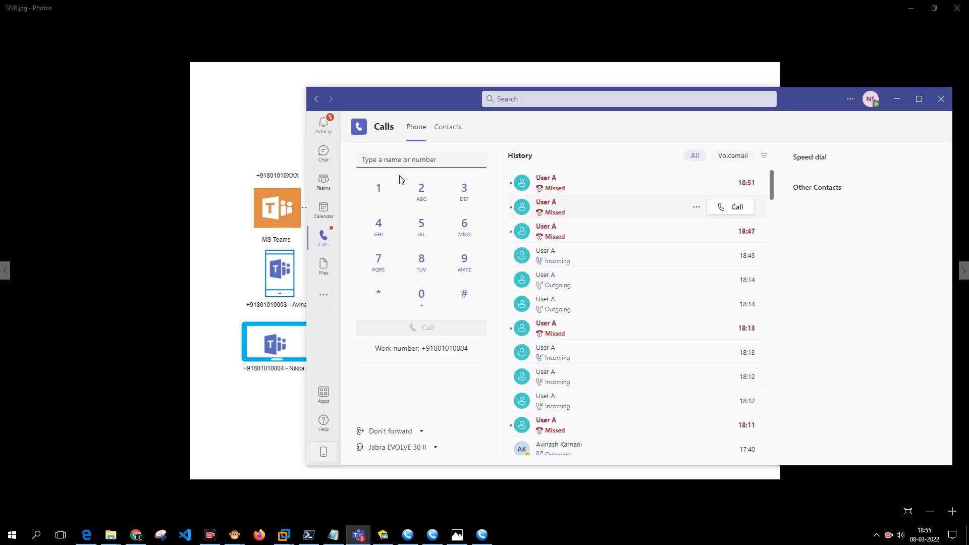
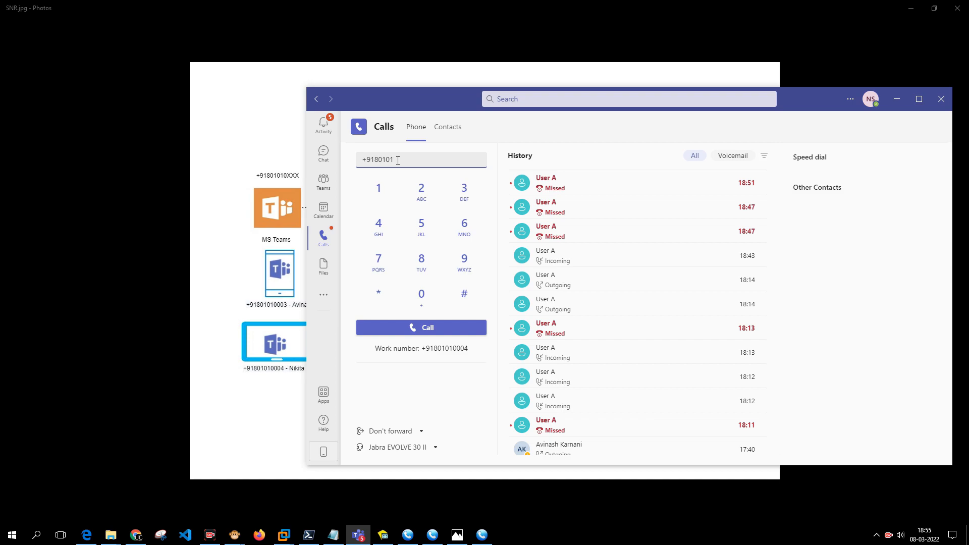
pyautogui.click(299, 305)
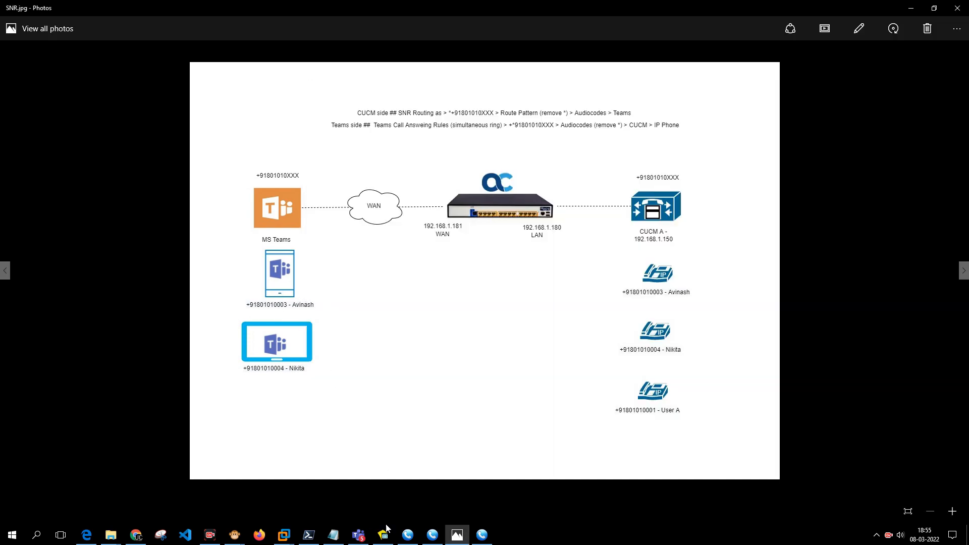
pyautogui.click(359, 535)
pyautogui.write('3')
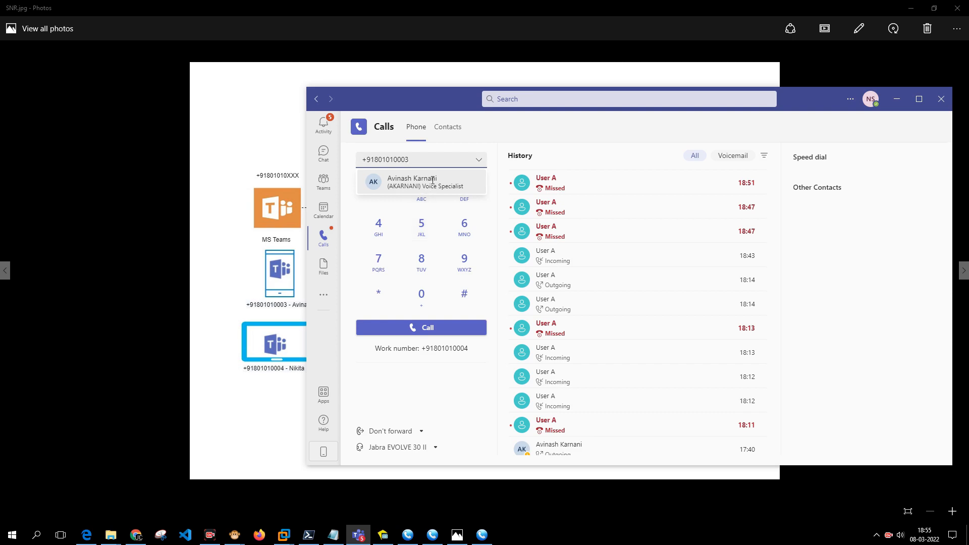
pyautogui.click(428, 183)
pyautogui.click(434, 329)
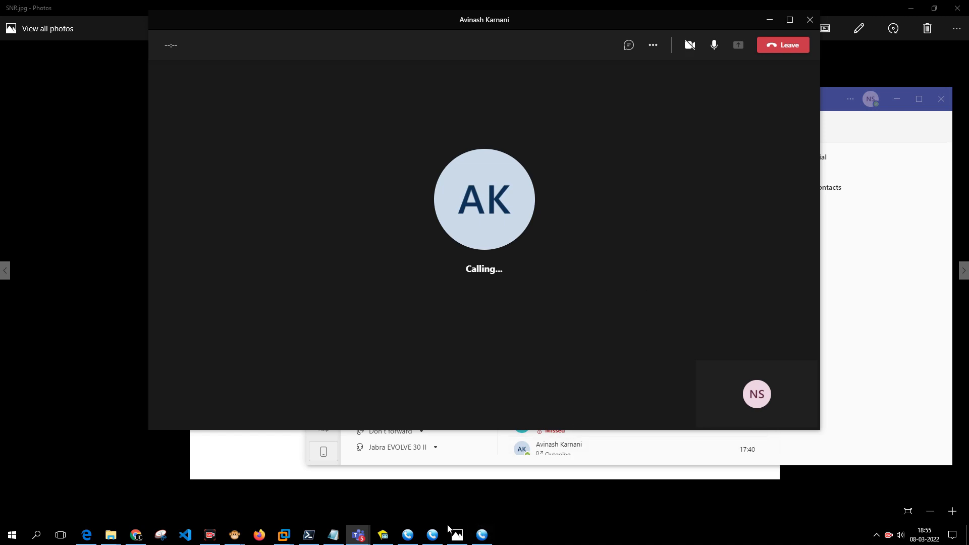
# Bring up the MicroSIP softphone dialers, then leave the Teams call.
pyautogui.click(430, 536)
pyautogui.click(408, 535)
pyautogui.click(482, 535)
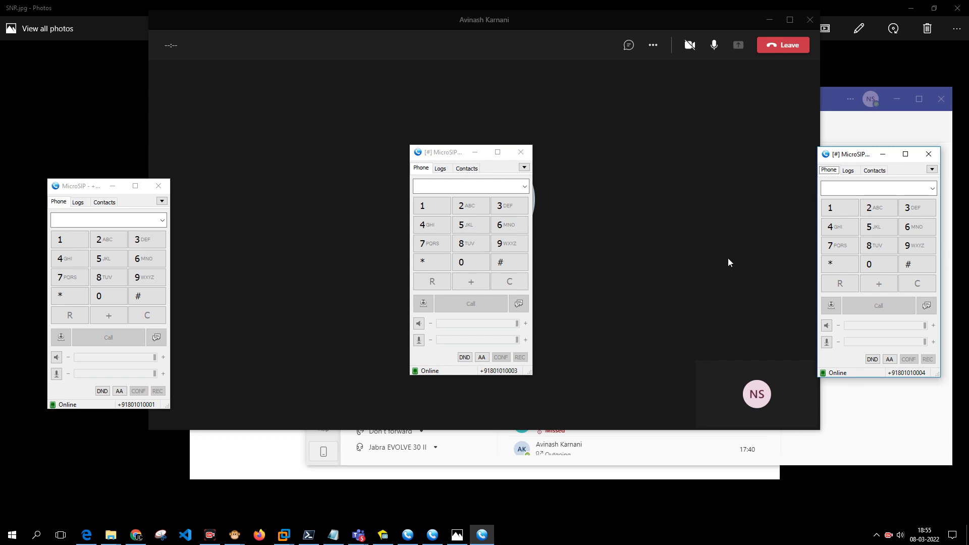
pyautogui.click(783, 45)
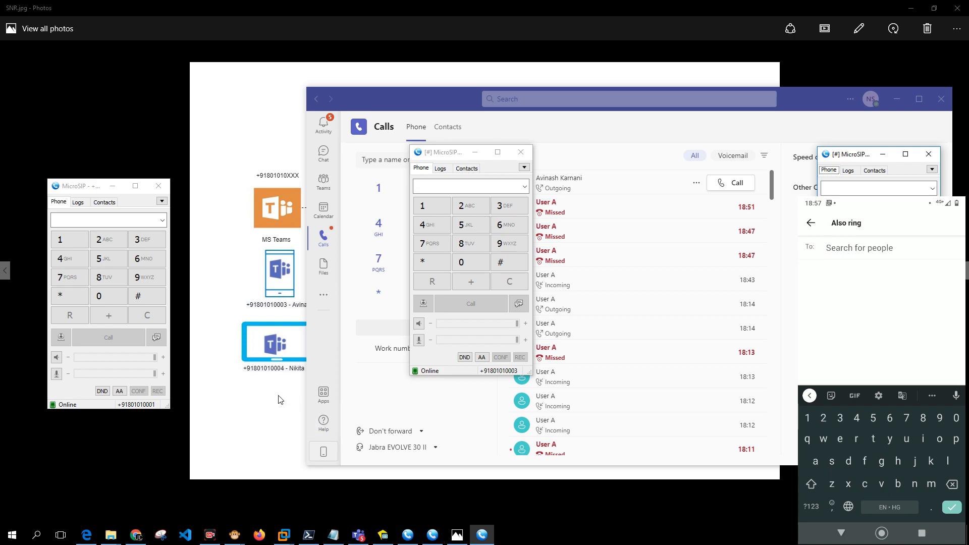
# Call the colleague again from the top entry of Teams' call history.
pyautogui.click(251, 379)
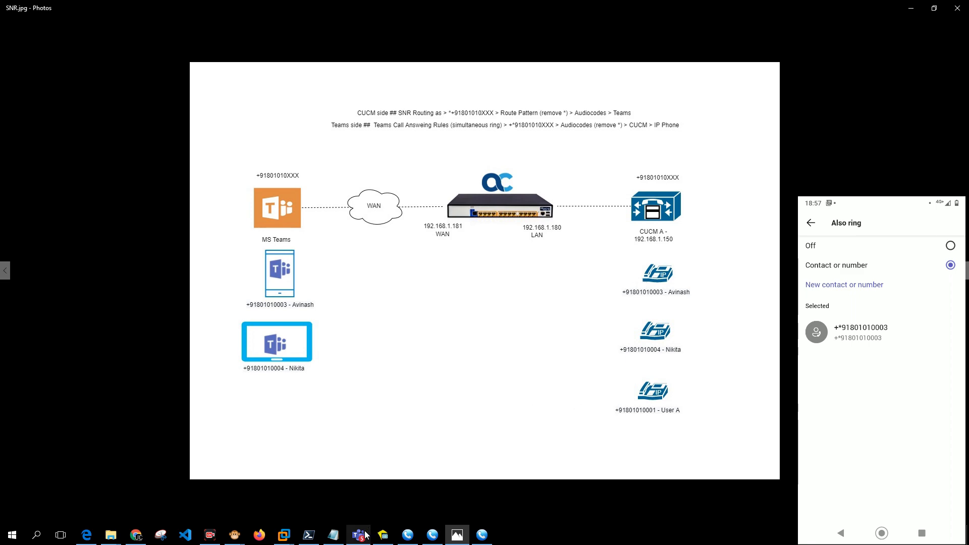
pyautogui.moveTo(364, 529)
pyautogui.click(358, 474)
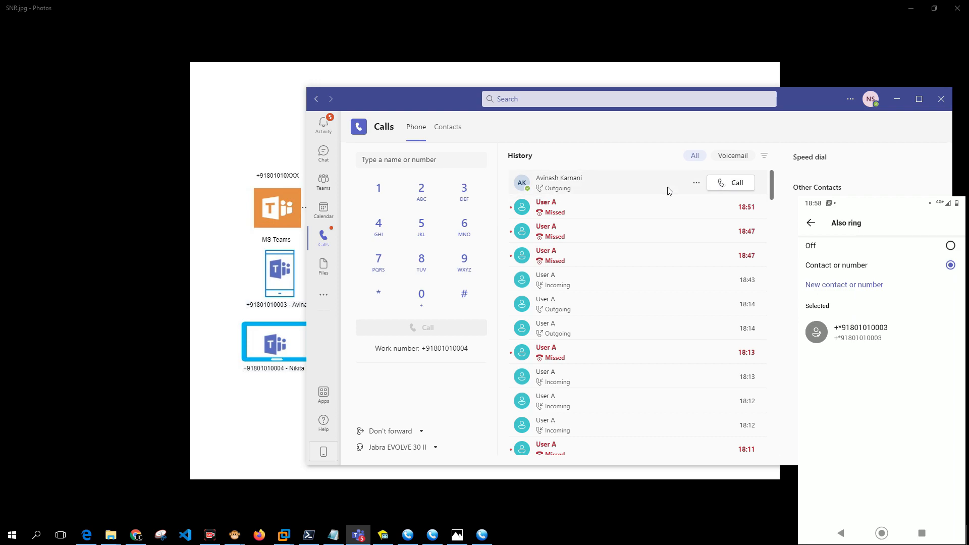
pyautogui.click(725, 182)
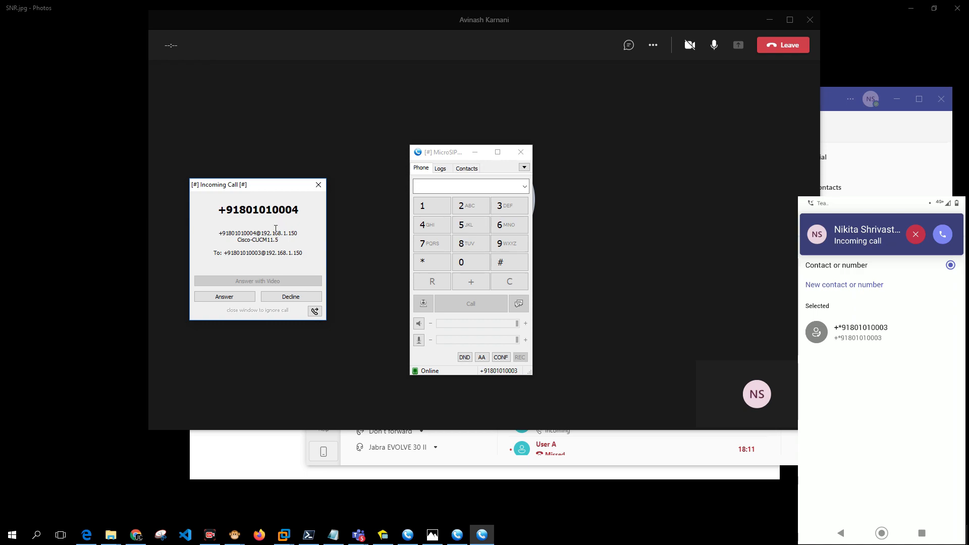
# Answer the forwarded call in MicroSIP and hang up after about 13 seconds connected.
pyautogui.click(240, 300)
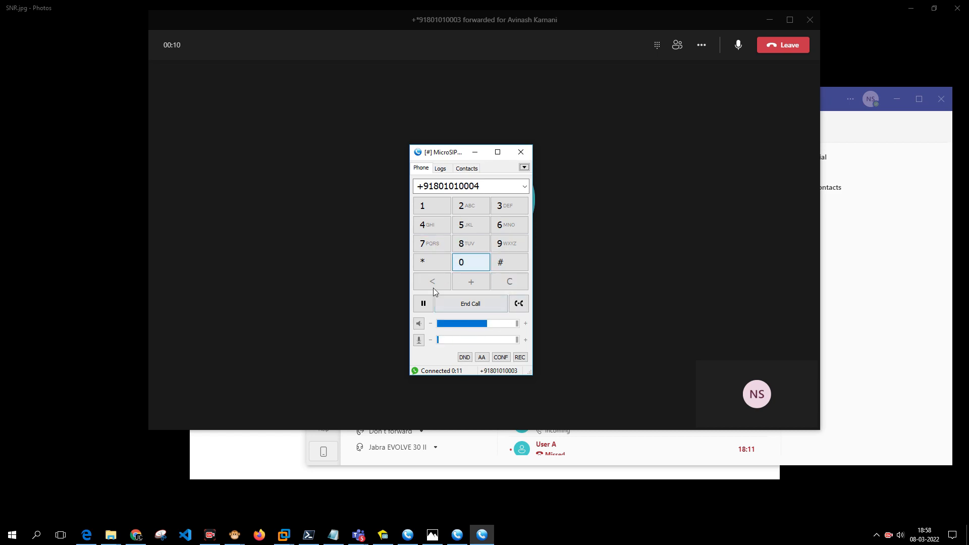
pyautogui.click(481, 307)
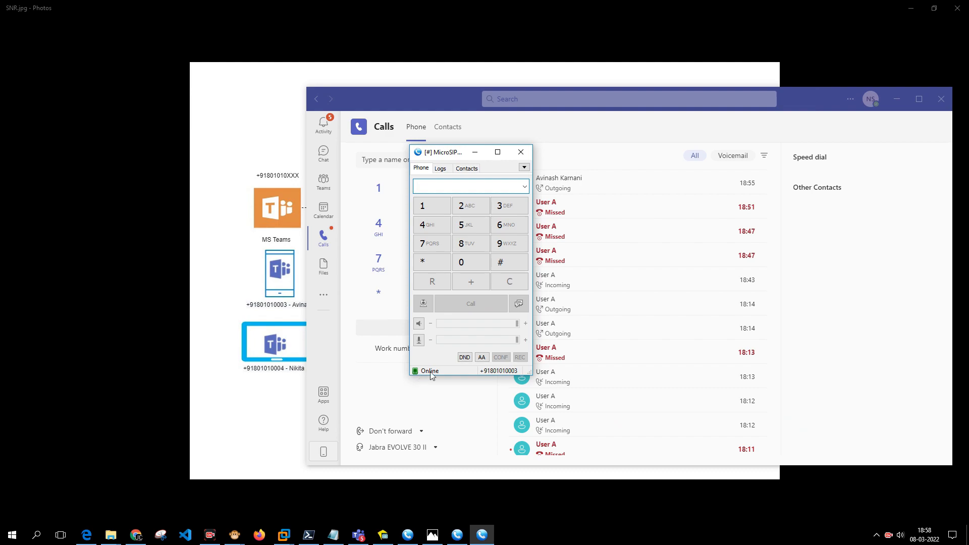
# Refresh the captured calls list in the SIP Flow Diagram.
pyautogui.click(260, 369)
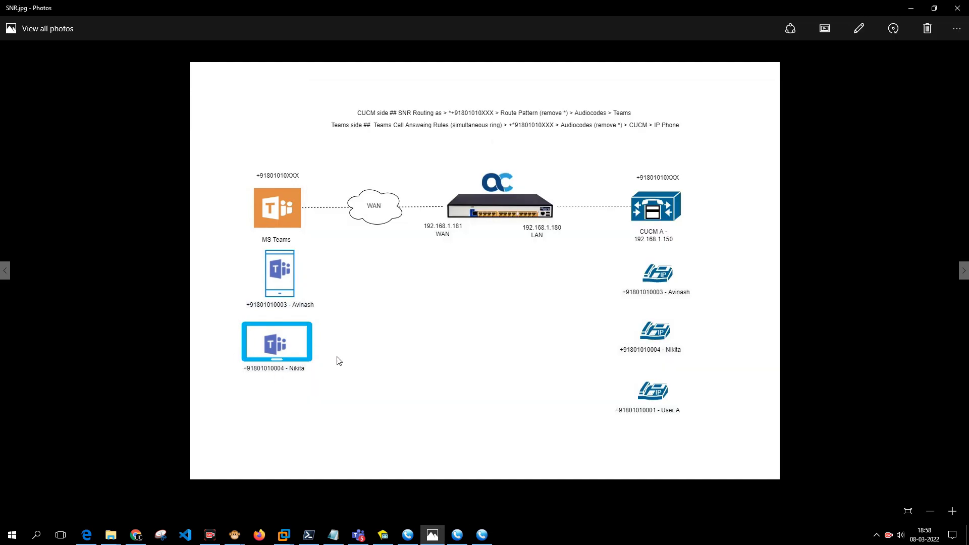
pyautogui.moveTo(241, 528)
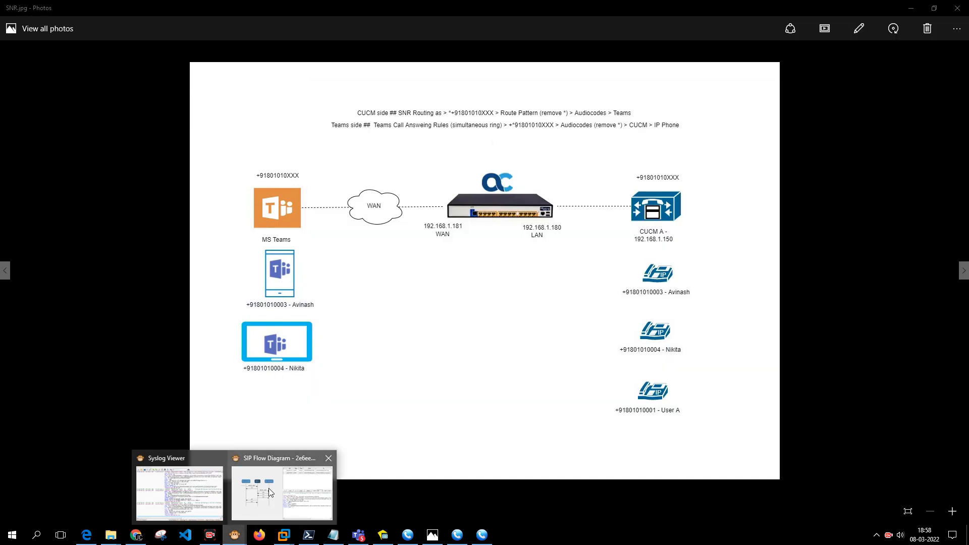
pyautogui.click(272, 492)
pyautogui.click(645, 246)
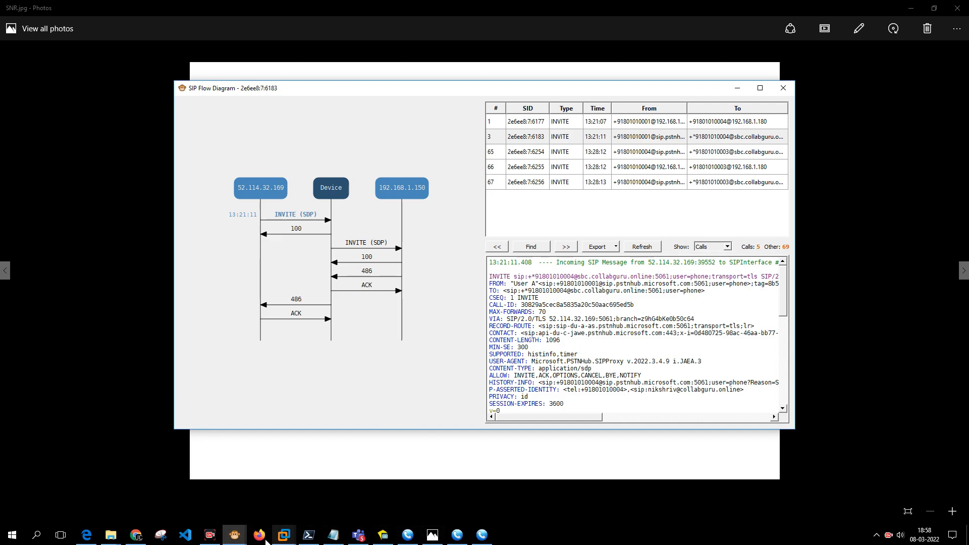
# Minimize Syslog Viewer so the SNR diagram and a MicroSIP softphone are showing.
pyautogui.click(241, 539)
pyautogui.click(179, 503)
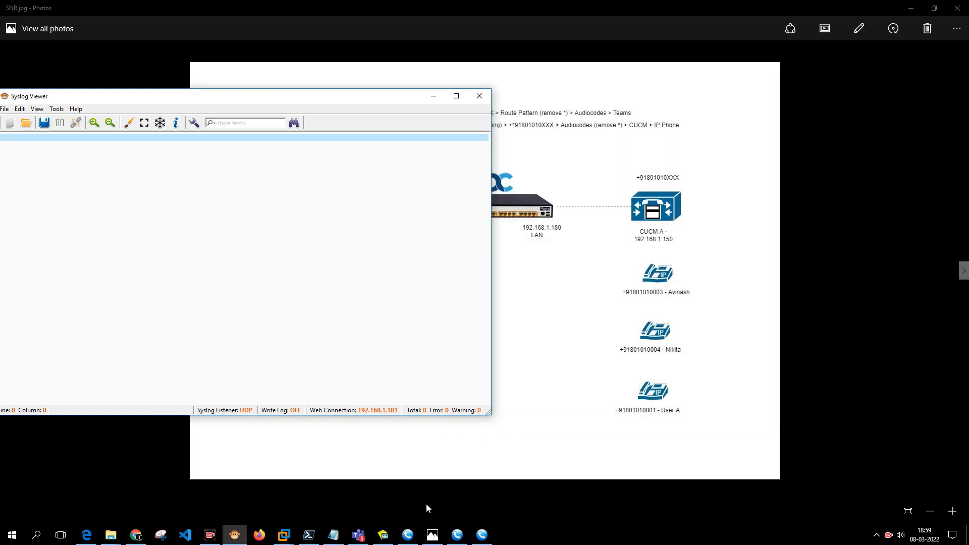
pyautogui.click(473, 469)
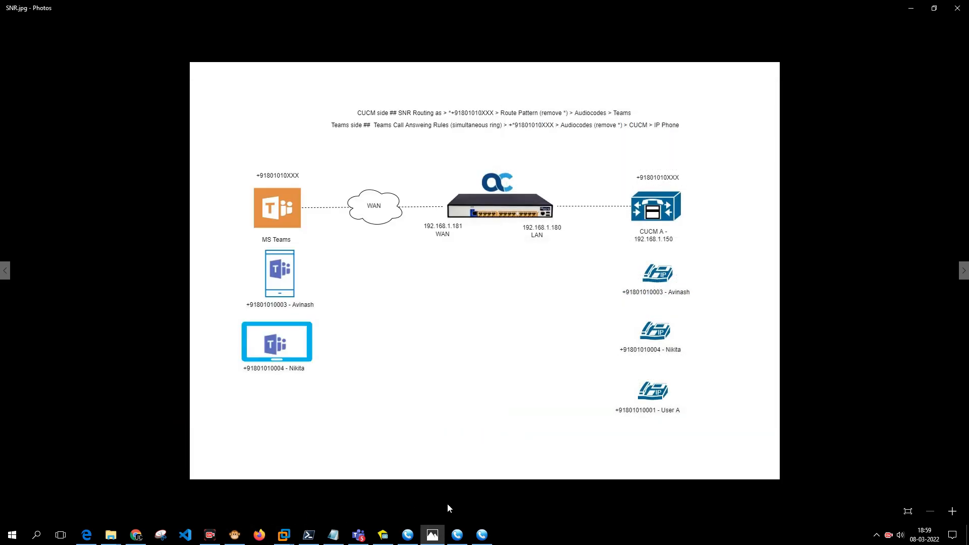
pyautogui.click(483, 534)
# Call the colleague again from Teams history, answer the forwarded call in MicroSIP, then hang up.
pyautogui.click(458, 534)
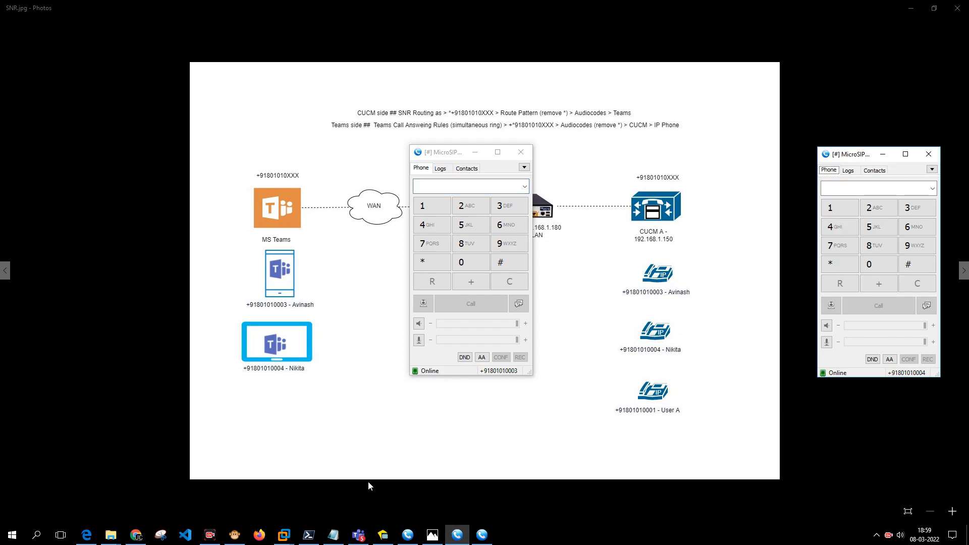
pyautogui.click(359, 534)
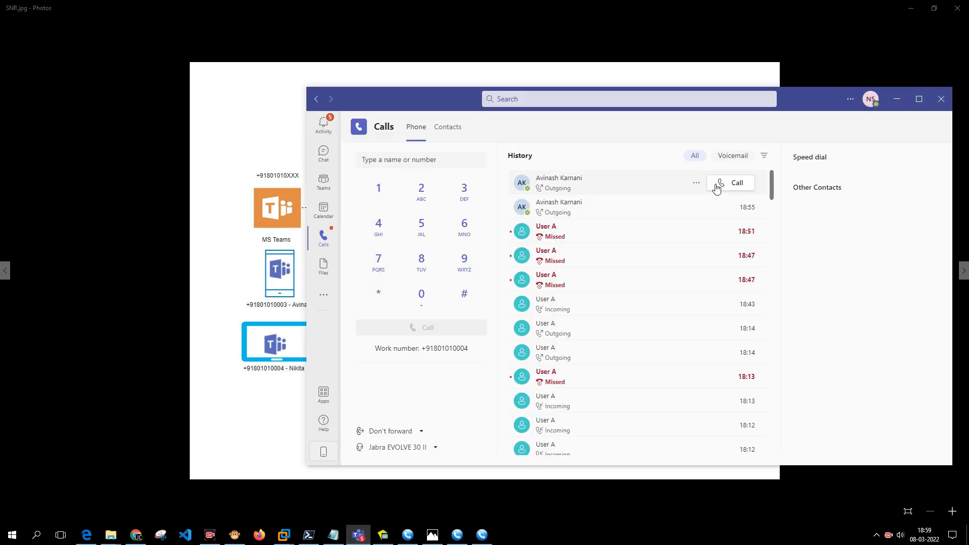
pyautogui.click(723, 184)
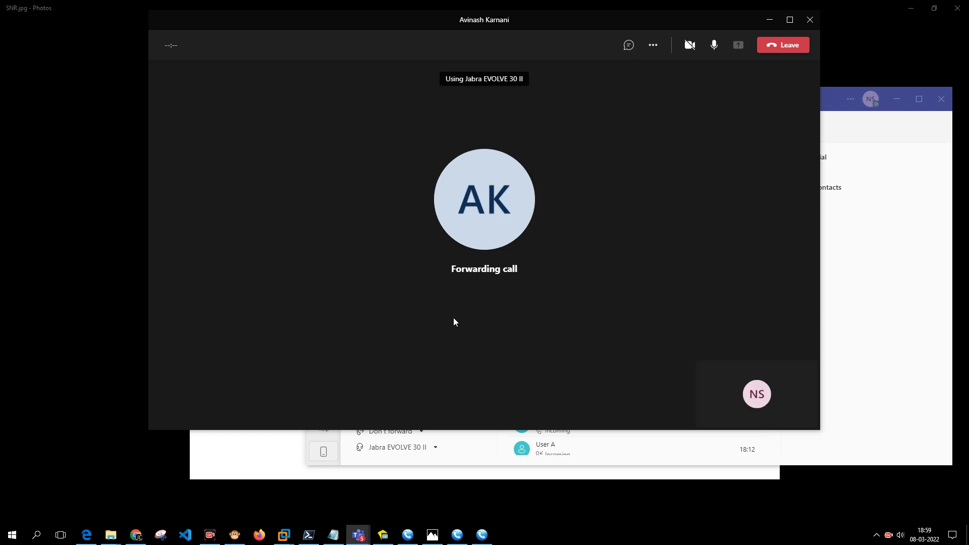
pyautogui.click(230, 299)
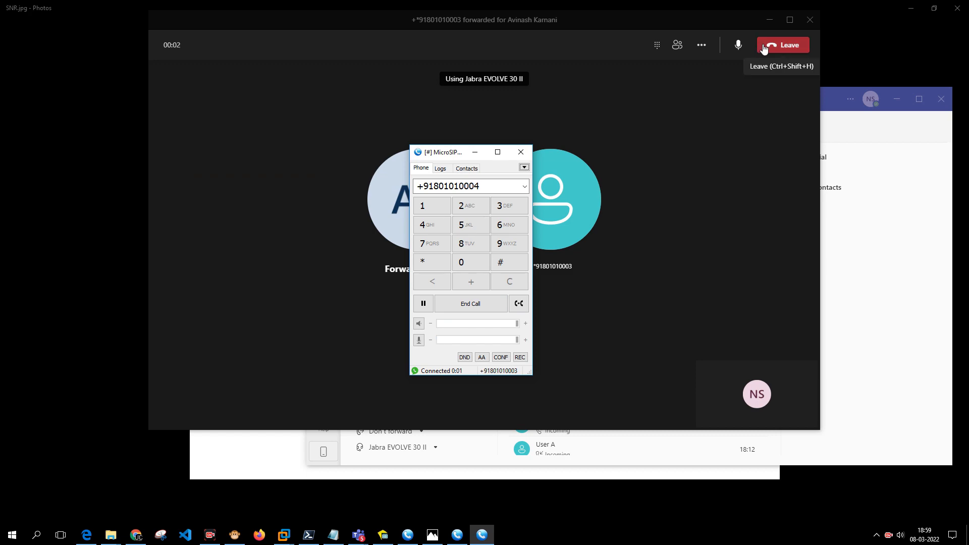
pyautogui.click(763, 47)
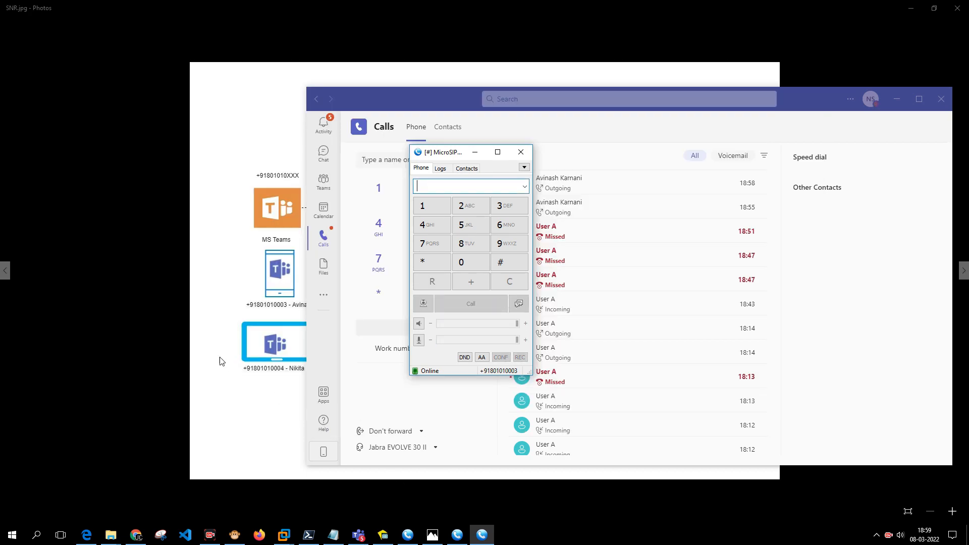
pyautogui.click(234, 535)
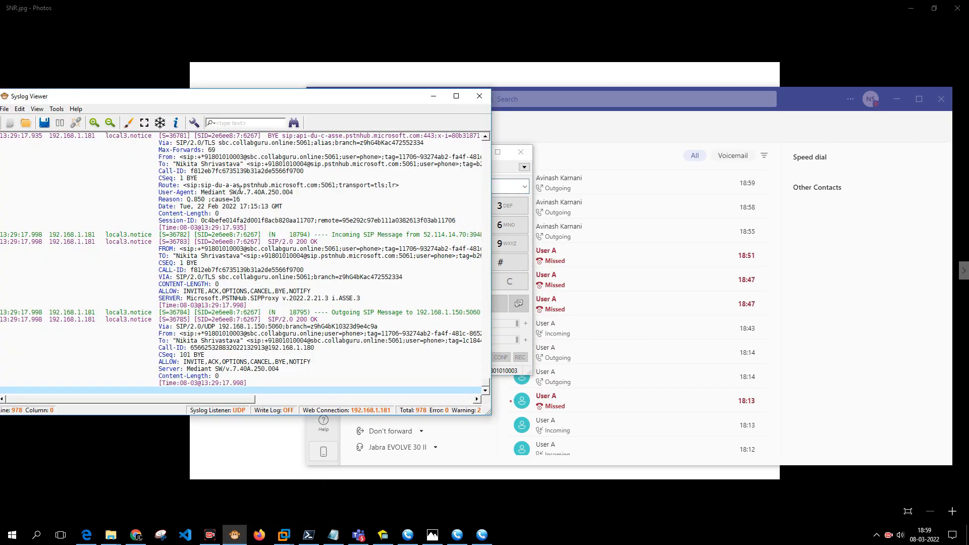
# Open the SIP Flow Diagram full-screen and inspect the INVITE forwarded to 192.168.1.150 and the second call.
pyautogui.click(57, 108)
pyautogui.click(76, 156)
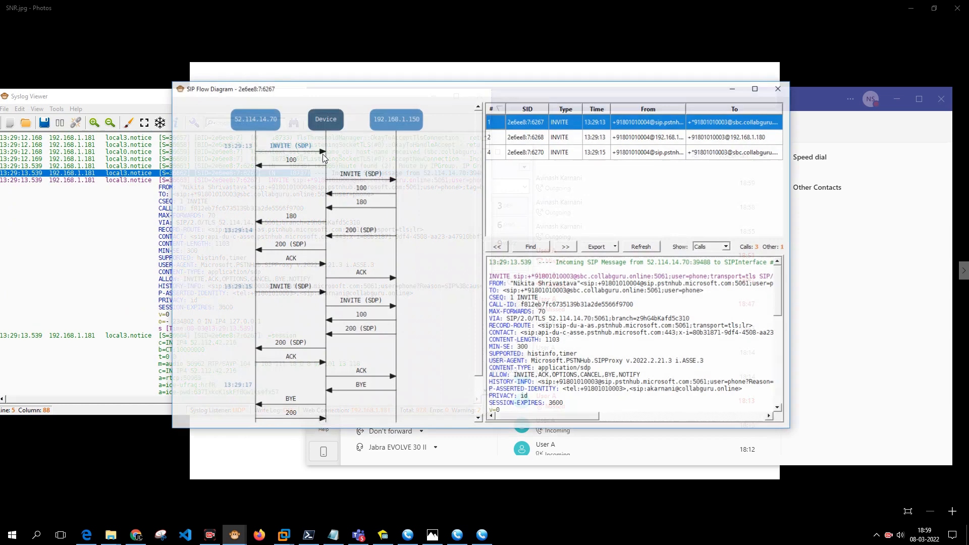
pyautogui.doubleClick(601, 92)
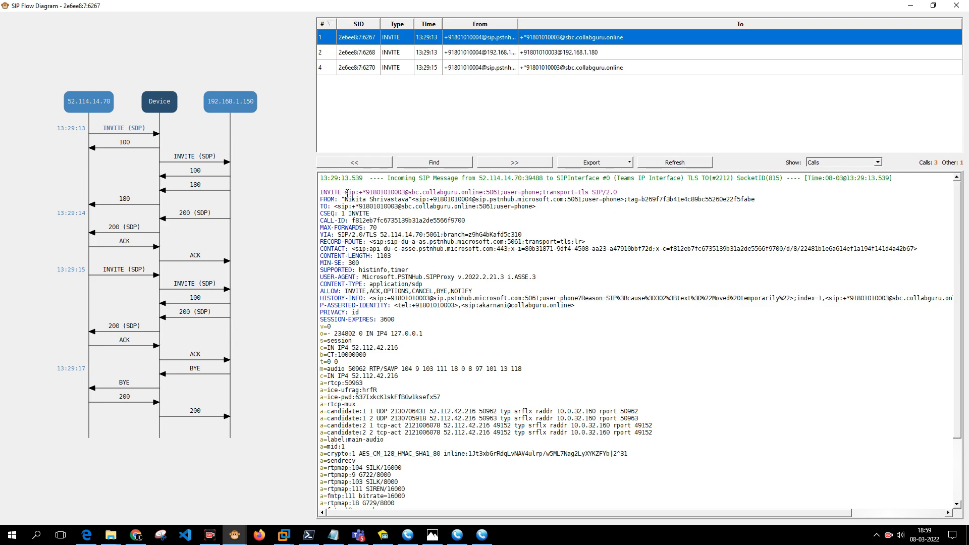
pyautogui.moveTo(327, 192); pyautogui.dragTo(405, 192)
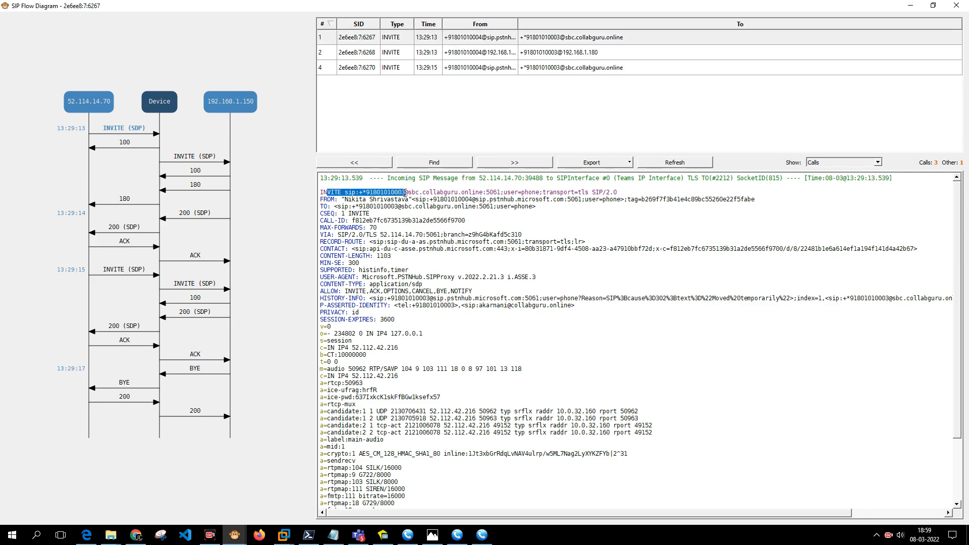
pyautogui.click(196, 162)
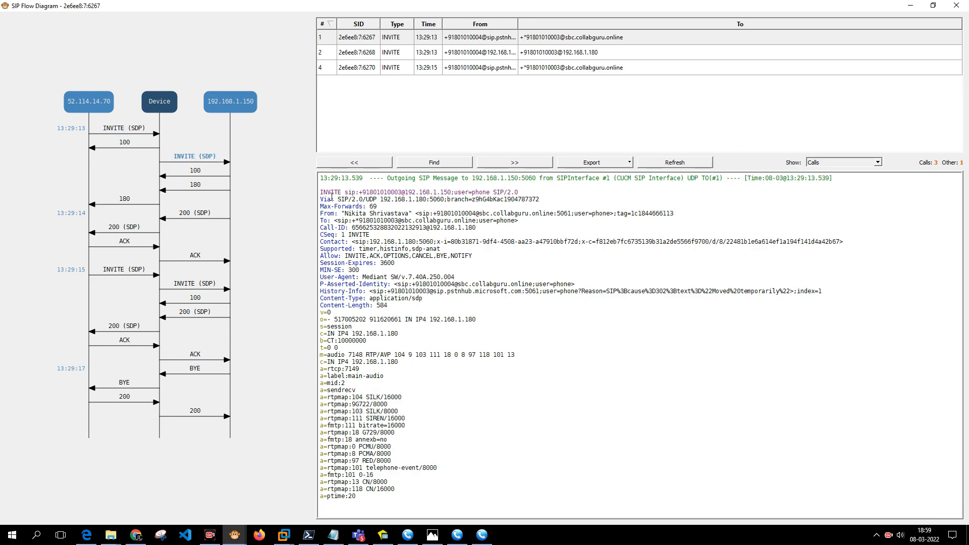
pyautogui.moveTo(328, 192); pyautogui.dragTo(367, 190)
pyautogui.click(438, 54)
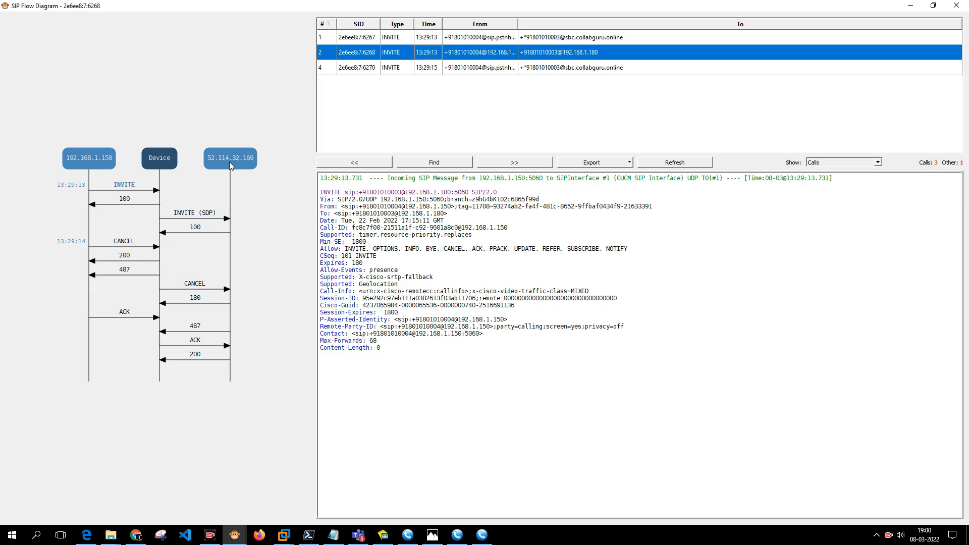
# Compare flows of calls 2e6ee8:7:6267, 6268 and 6270, reading the 486 Busy Here response.
pyautogui.click(346, 69)
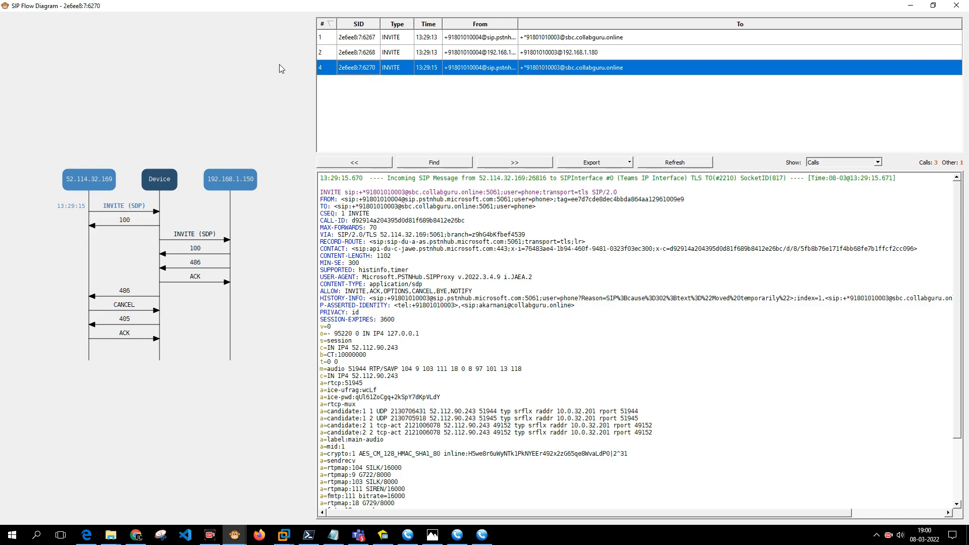
pyautogui.click(193, 269)
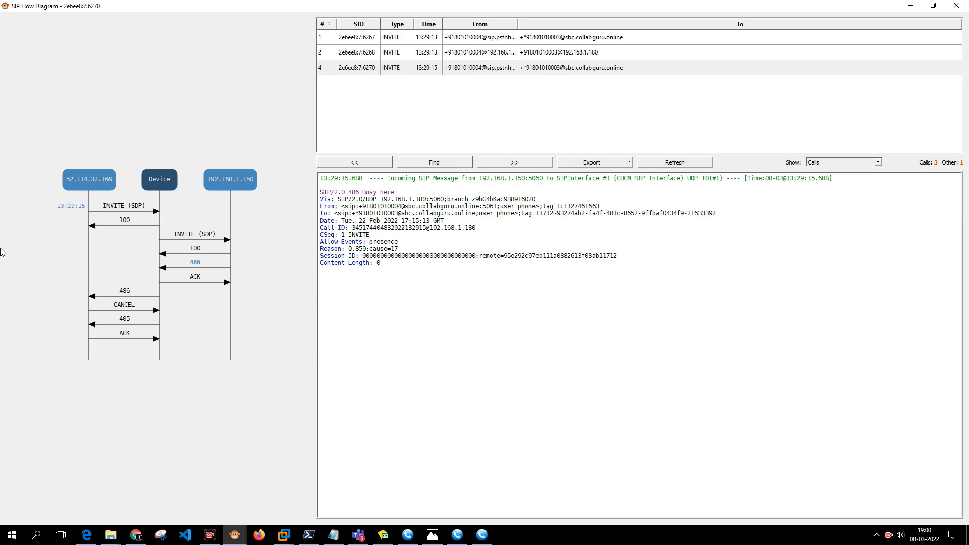
pyautogui.click(446, 39)
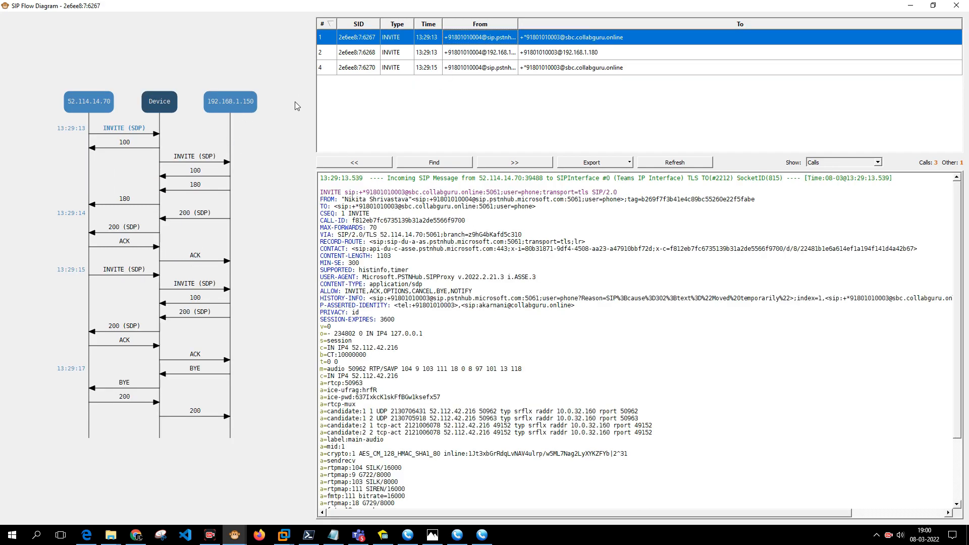
pyautogui.click(389, 55)
pyautogui.click(386, 71)
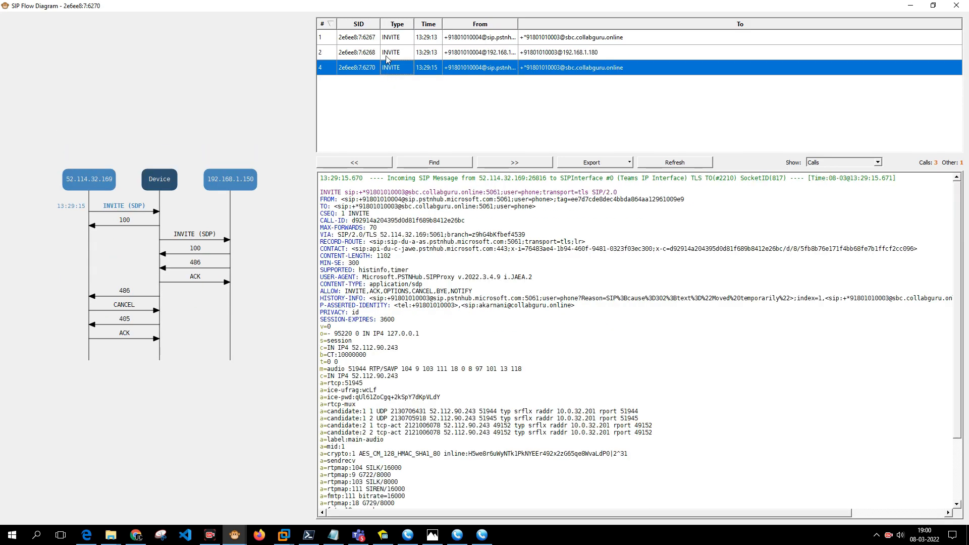
pyautogui.click(386, 55)
pyautogui.click(387, 72)
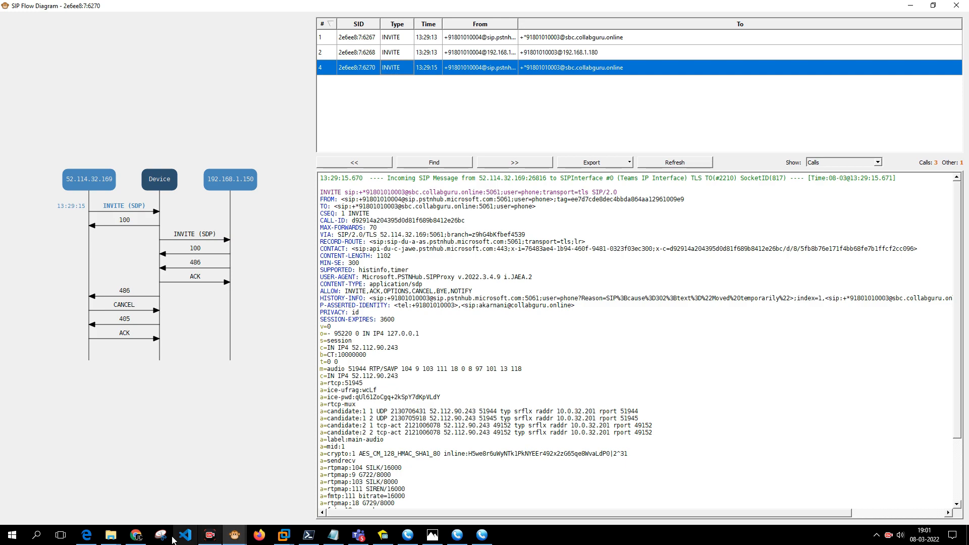
# Review the SBC's 'Remove * from Call Forwarding' message manipulation rule and cancel without changes.
pyautogui.click(136, 535)
pyautogui.click(66, 9)
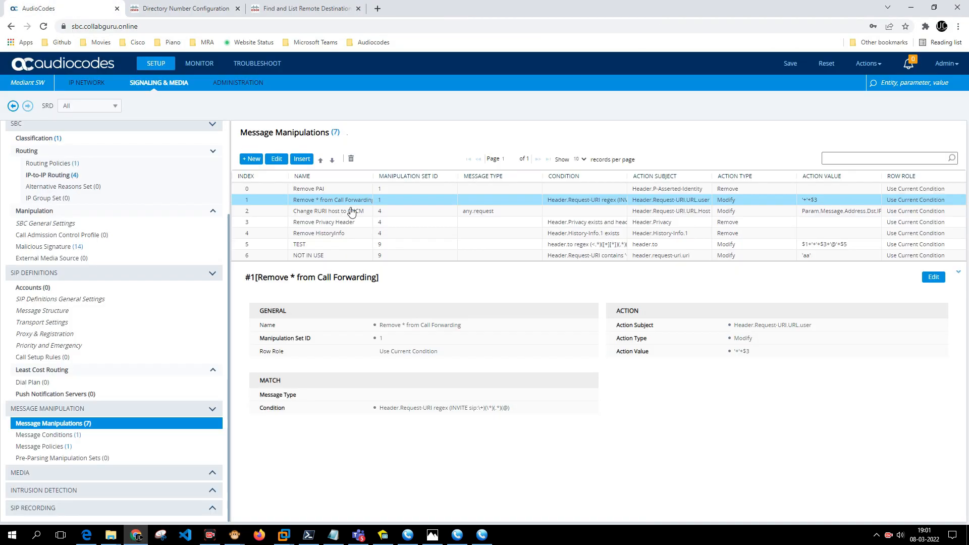
pyautogui.doubleClick(351, 205)
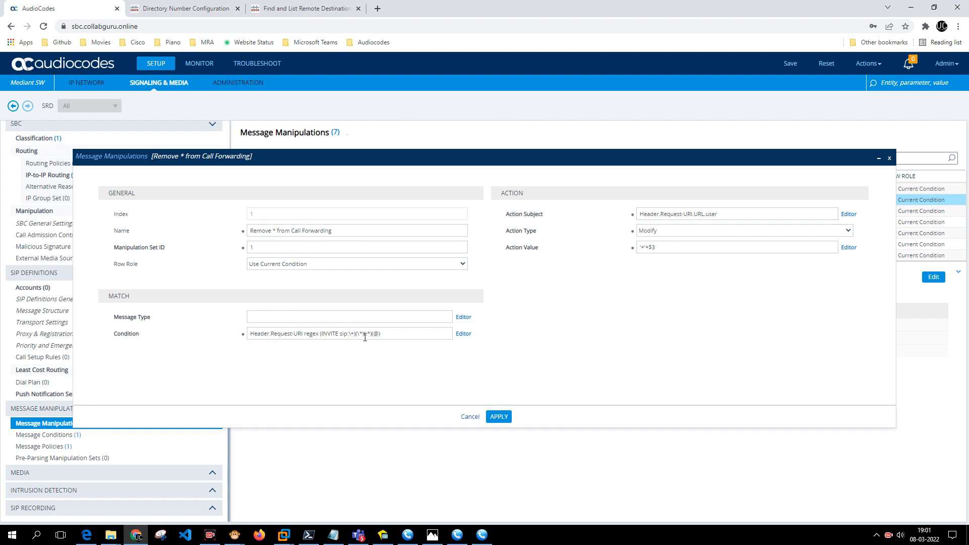
pyautogui.click(469, 418)
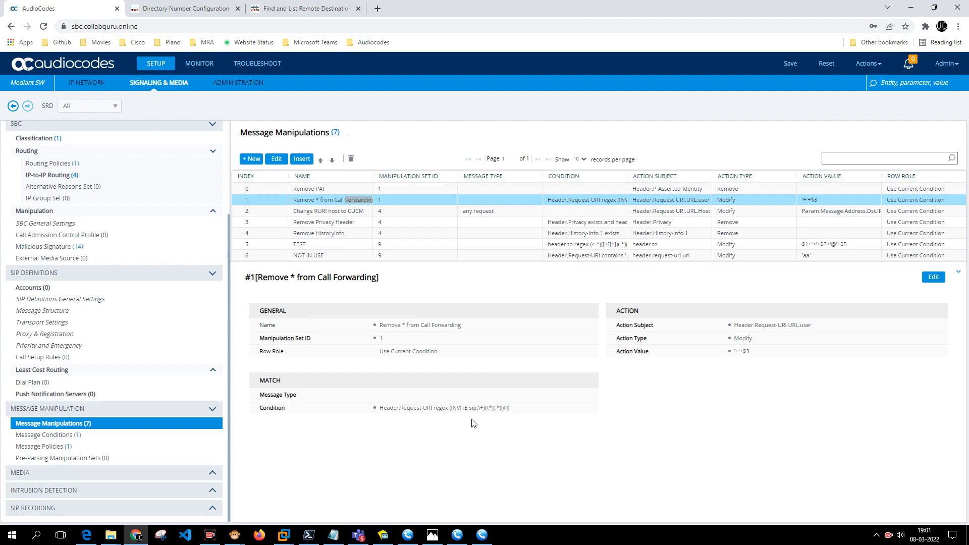
pyautogui.click(359, 535)
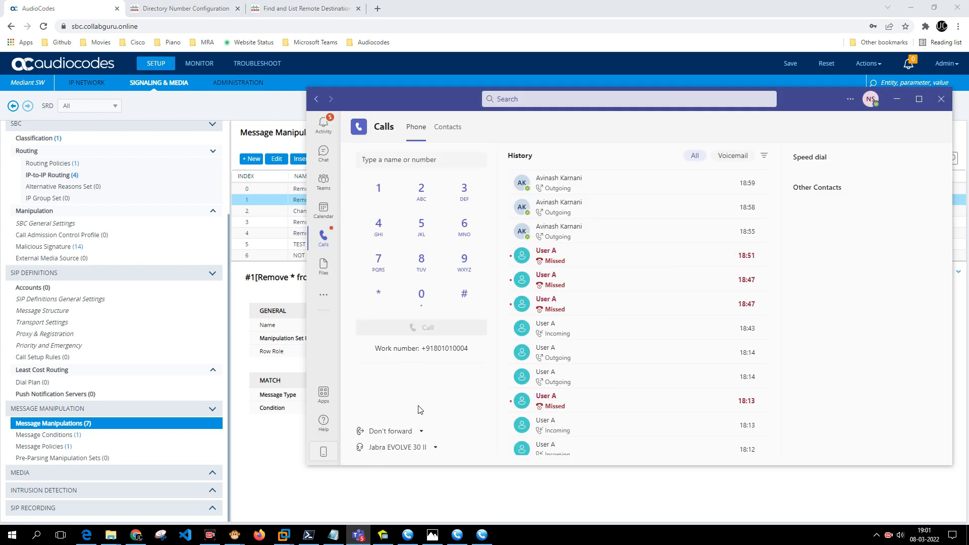
pyautogui.click(422, 431)
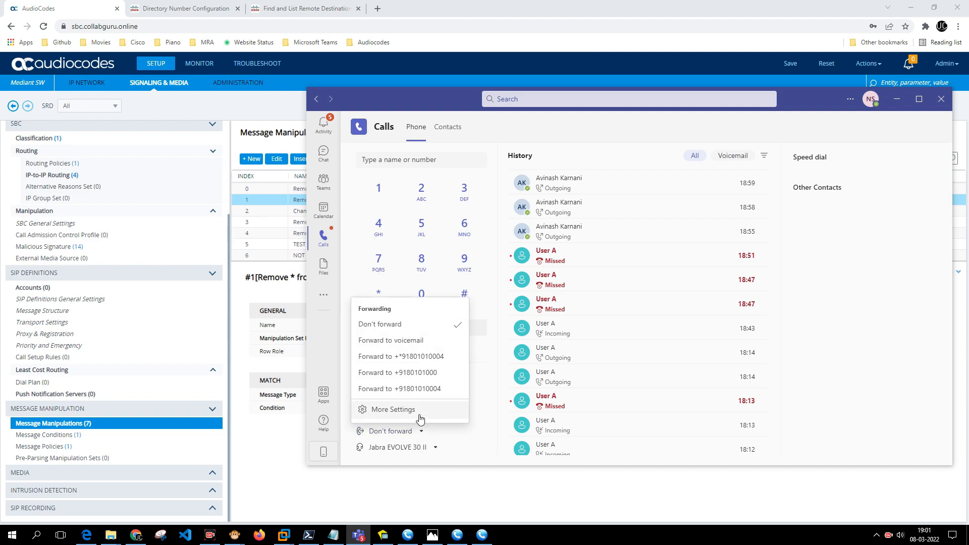
pyautogui.click(393, 409)
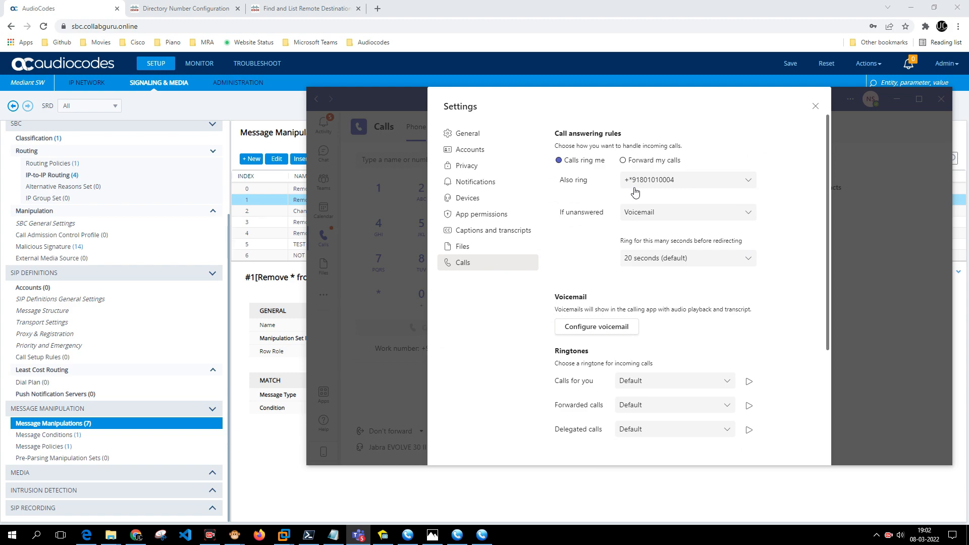
pyautogui.click(686, 186)
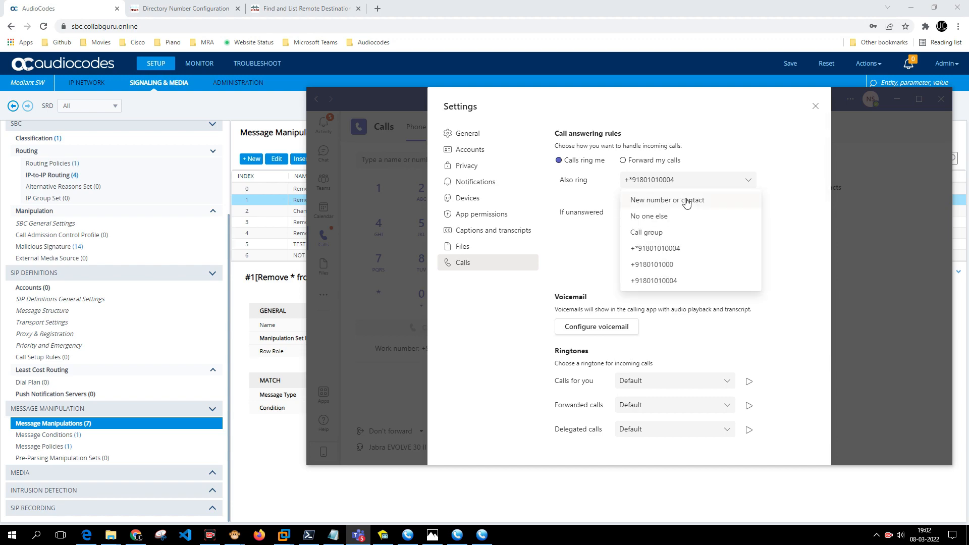
pyautogui.click(687, 201)
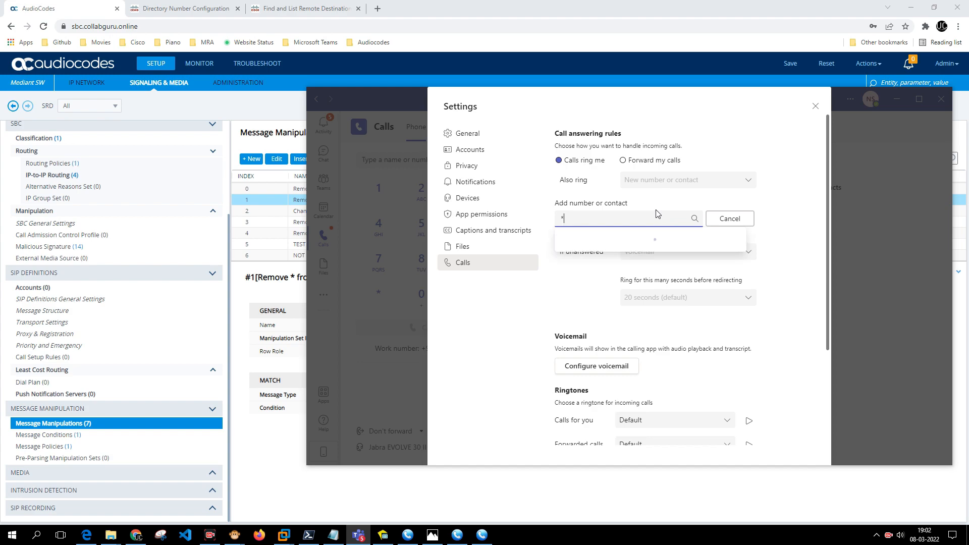
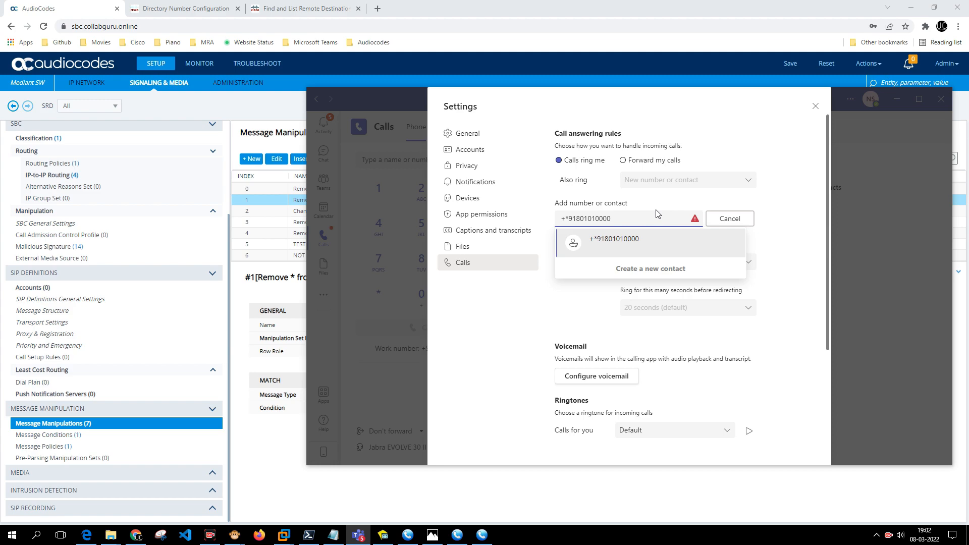
pyautogui.click(634, 245)
pyautogui.click(634, 223)
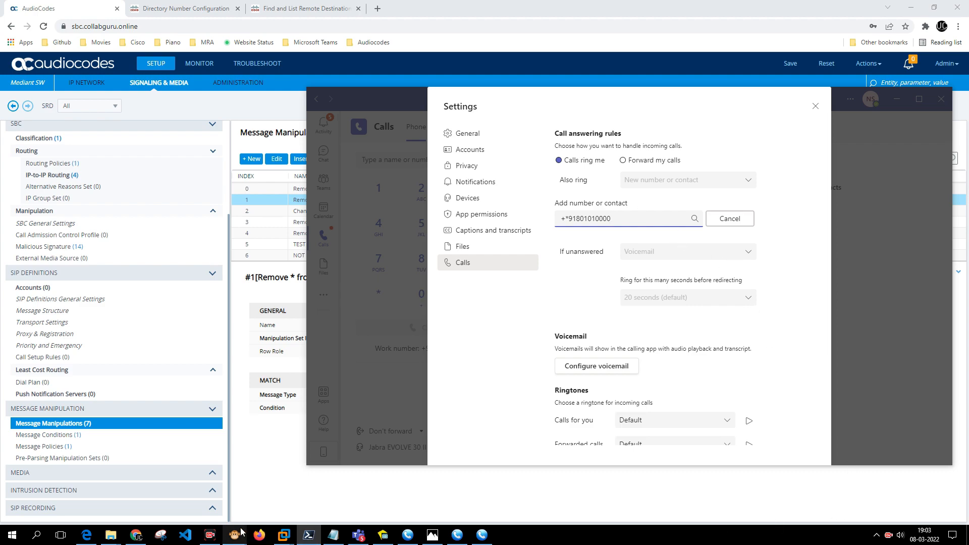
pyautogui.click(317, 498)
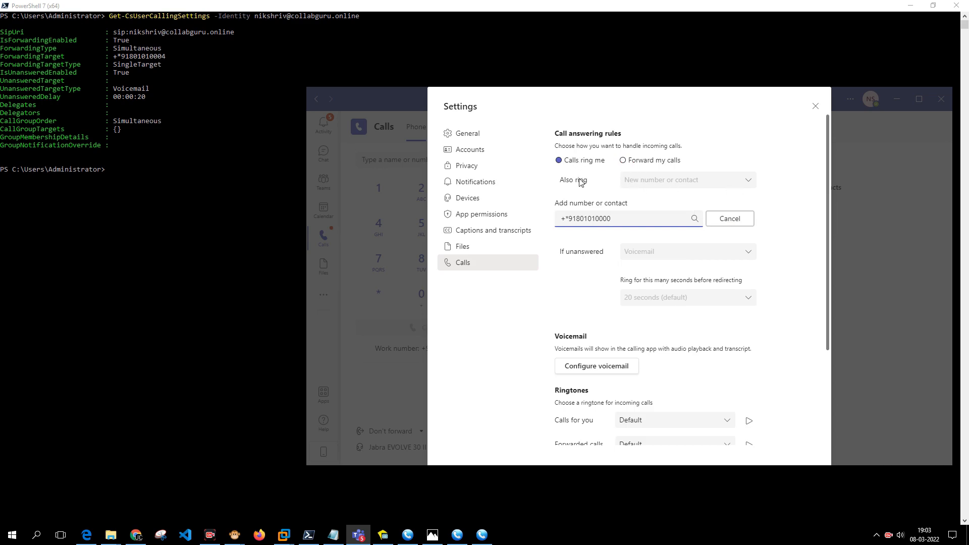
pyautogui.click(632, 181)
pyautogui.click(686, 222)
pyautogui.press('BackSpace')
pyautogui.click(652, 236)
pyautogui.scroll(-3, 692, 300)
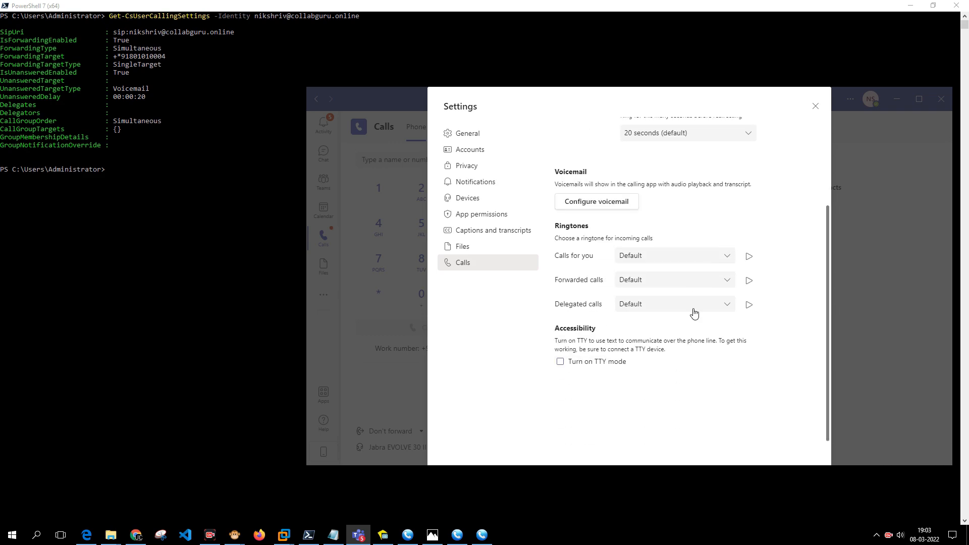
pyautogui.scroll(3, 732, 174)
pyautogui.click(815, 106)
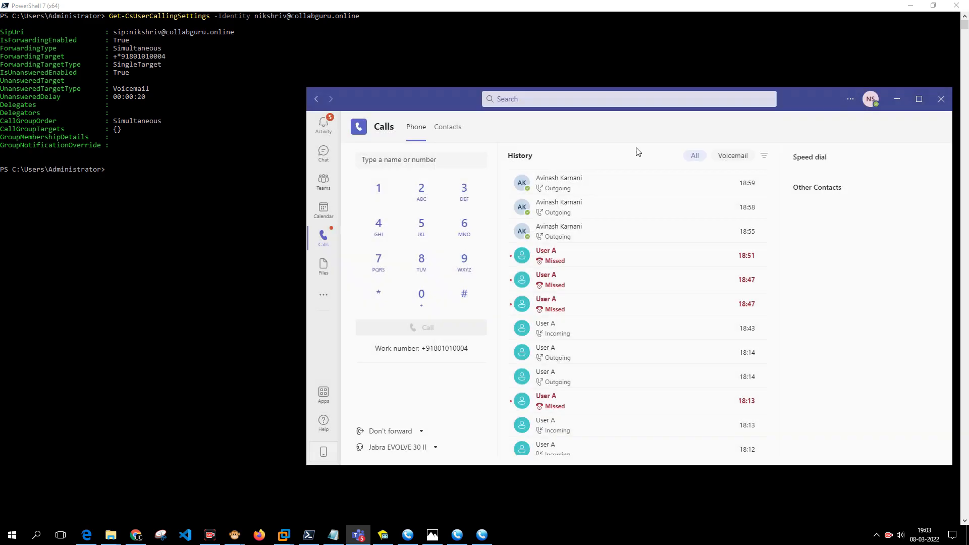
# Recall the earlier Get-CsUserCallingSettings query in PowerShell.
pyautogui.click(171, 217)
pyautogui.press('Return')
pyautogui.press('Return')
pyautogui.press('Up')
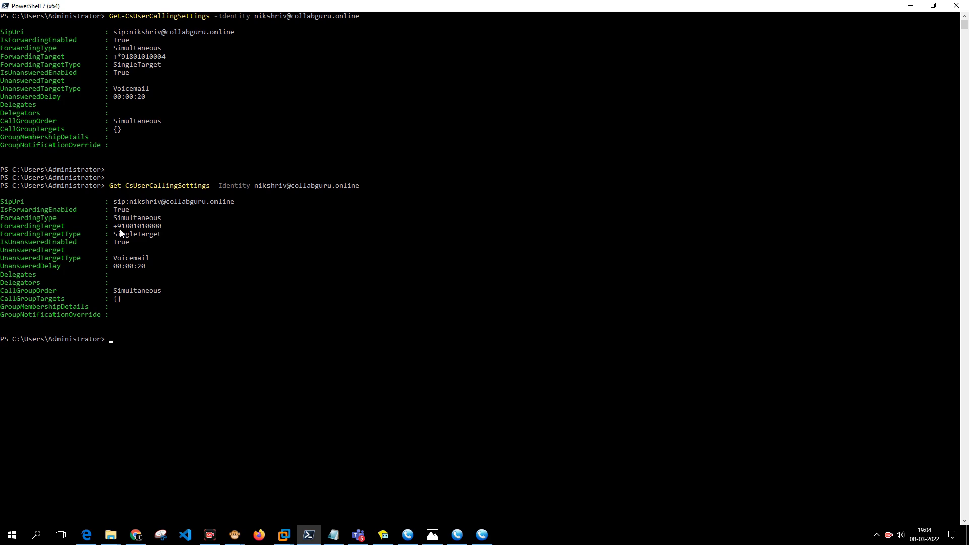
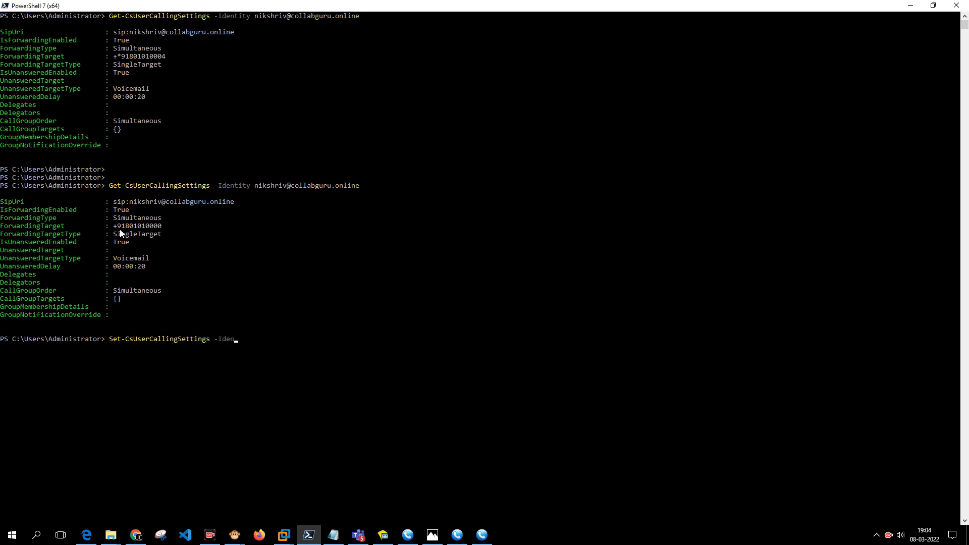
pyautogui.press('Left')
pyautogui.press('Left')
pyautogui.press('BackSpace')
pyautogui.press('End')
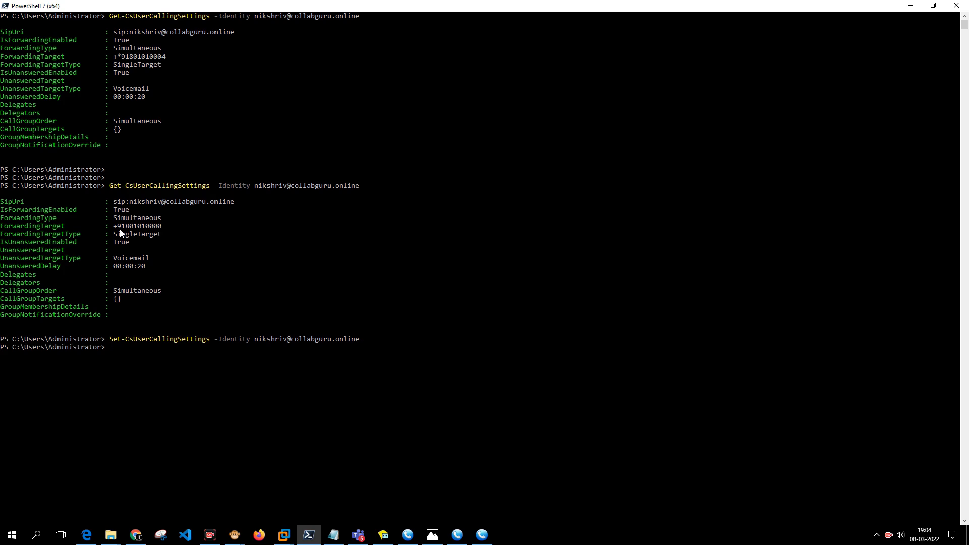
# Add -IsForwardingEnabled $True to the Set-CsUserCallingSettings command.
pyautogui.press('Up')
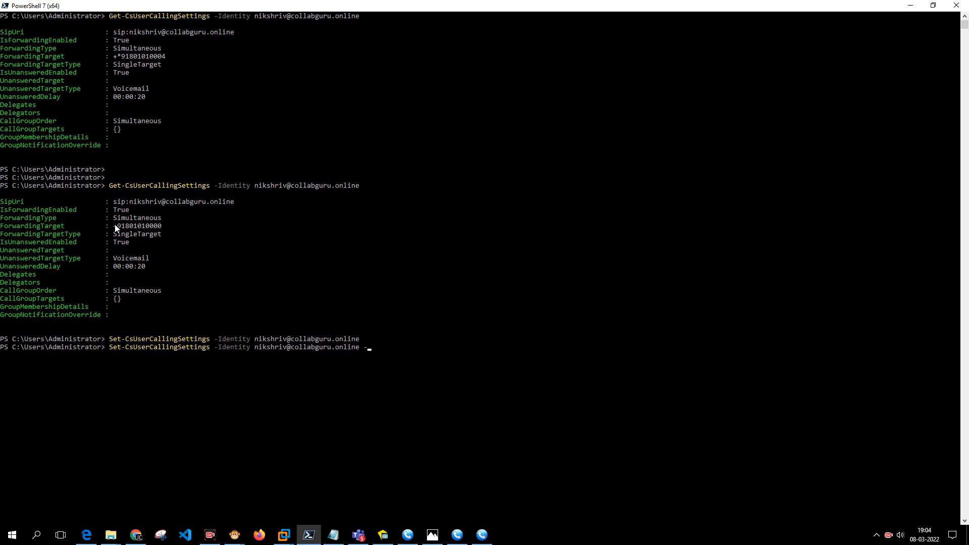
pyautogui.write('IsFor')
pyautogui.press('Tab')
pyautogui.write('$True')
pyautogui.moveTo(2, 227); pyautogui.dragTo(61, 230)
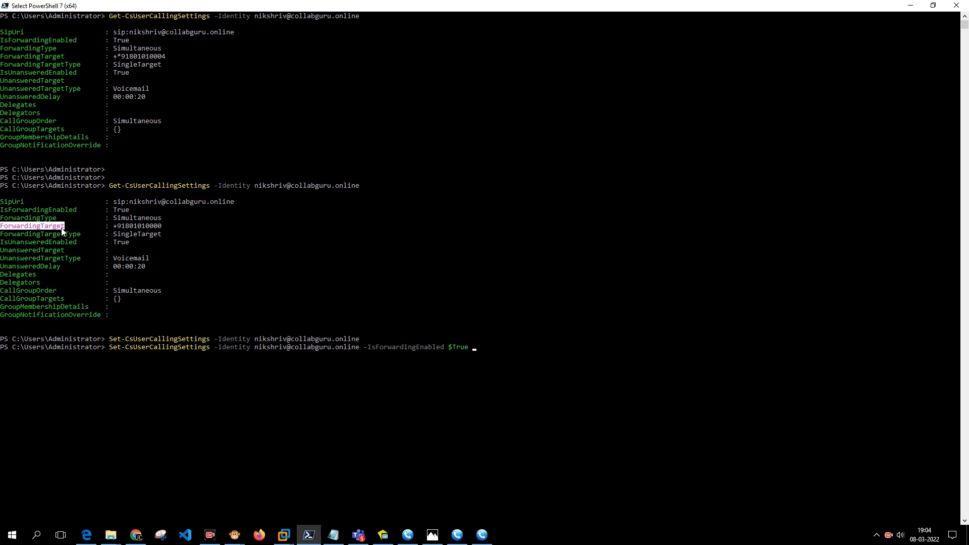
pyautogui.click(61, 228)
pyautogui.write('-')
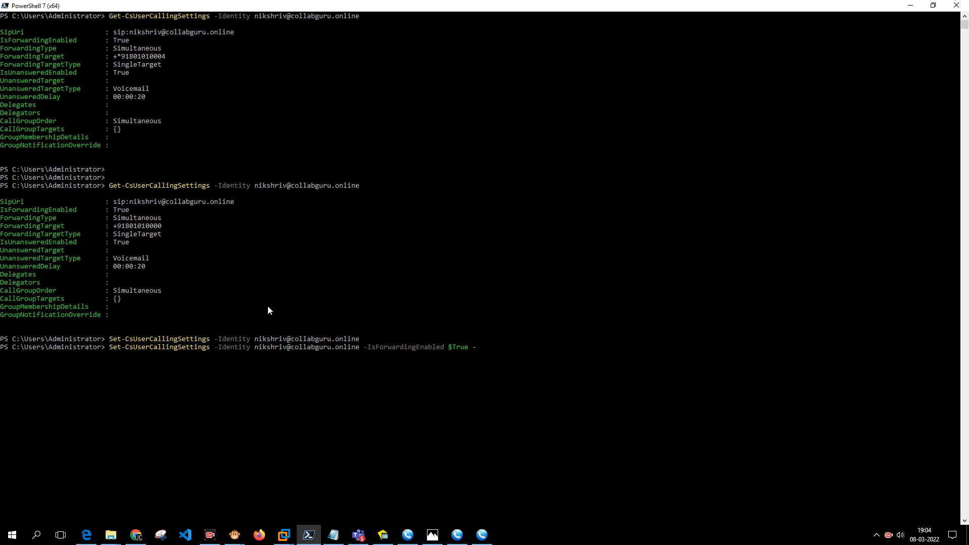
pyautogui.hotkey('ctrl', 'v')
pyautogui.press('BackSpace')
pyautogui.press('BackSpace')
pyautogui.press('BackSpace')
pyautogui.press('BackSpace')
pyautogui.press('BackSpace')
pyautogui.press('BackSpace')
pyautogui.press('BackSpace')
pyautogui.press('BackSpace')
pyautogui.press('BackSpace')
pyautogui.press('BackSpace')
pyautogui.press('BackSpace')
pyautogui.press('BackSpace')
pyautogui.press('BackSpace')
pyautogui.press('BackSpace')
pyautogui.press('BackSpace')
pyautogui.press('BackSpace')
pyautogui.press('BackSpace')
pyautogui.press('BackSpace')
pyautogui.press('BackSpace')
pyautogui.press('BackSpace')
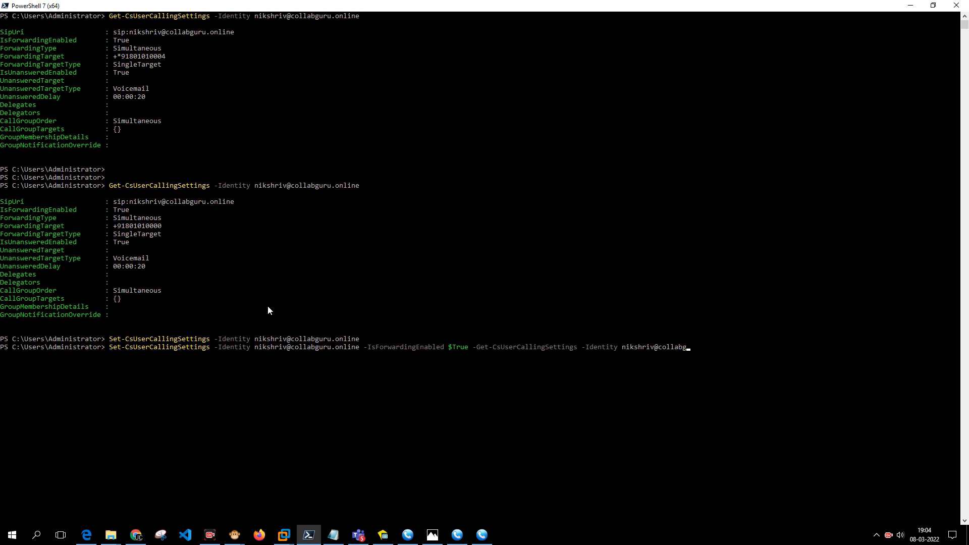
pyautogui.press('BackSpace')
pyautogui.press('BackSpace')
pyautogui.press('BackSpace')
pyautogui.press('BackSpace')
pyautogui.press('BackSpace')
pyautogui.press('BackSpace')
pyautogui.press('BackSpace')
pyautogui.press('BackSpace')
pyautogui.press('BackSpace')
pyautogui.press('BackSpace')
pyautogui.press('BackSpace')
pyautogui.press('BackSpace')
pyautogui.press('BackSpace')
pyautogui.press('BackSpace')
pyautogui.press('BackSpace')
pyautogui.press('BackSpace')
pyautogui.press('BackSpace')
pyautogui.press('BackSpace')
pyautogui.press('BackSpace')
pyautogui.press('BackSpace')
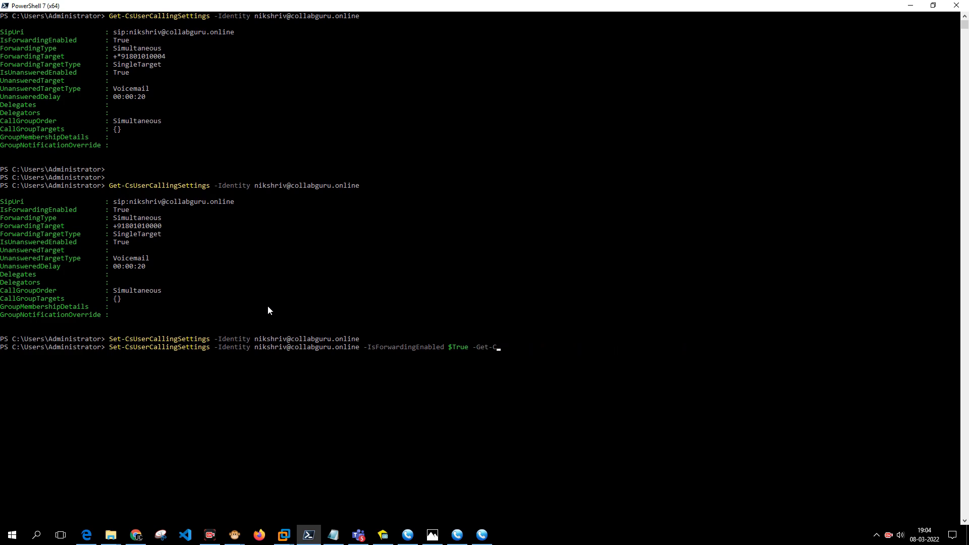
pyautogui.press('BackSpace')
pyautogui.write('Forwarding')
pyautogui.write('TargetType')
pyautogui.press('BackSpace')
pyautogui.press('BackSpace')
pyautogui.press('BackSpace')
pyautogui.press('BackSpace')
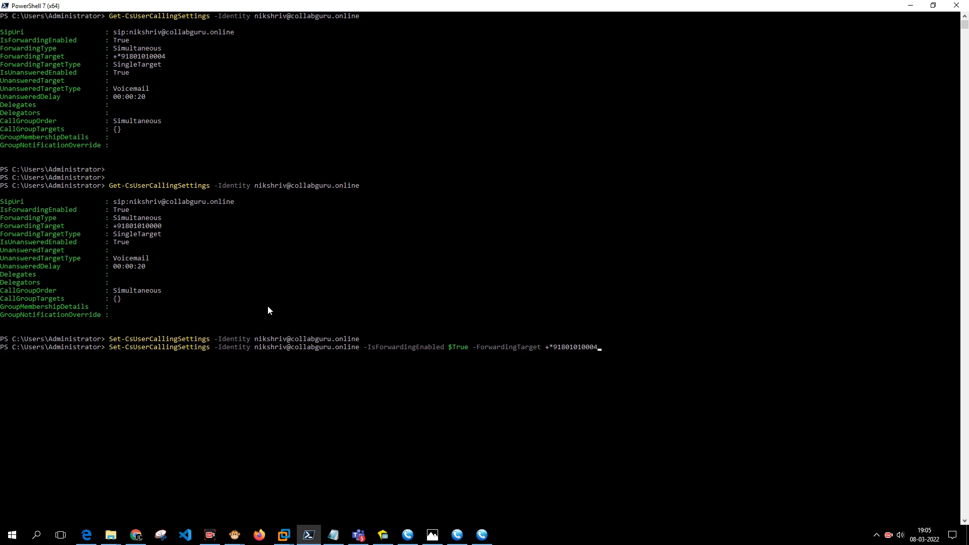
pyautogui.click(432, 535)
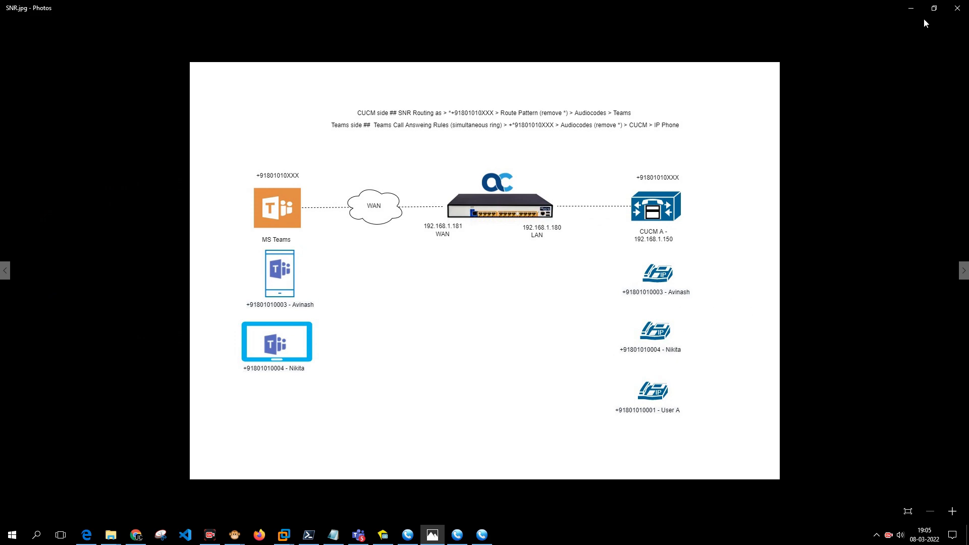
pyautogui.click(912, 8)
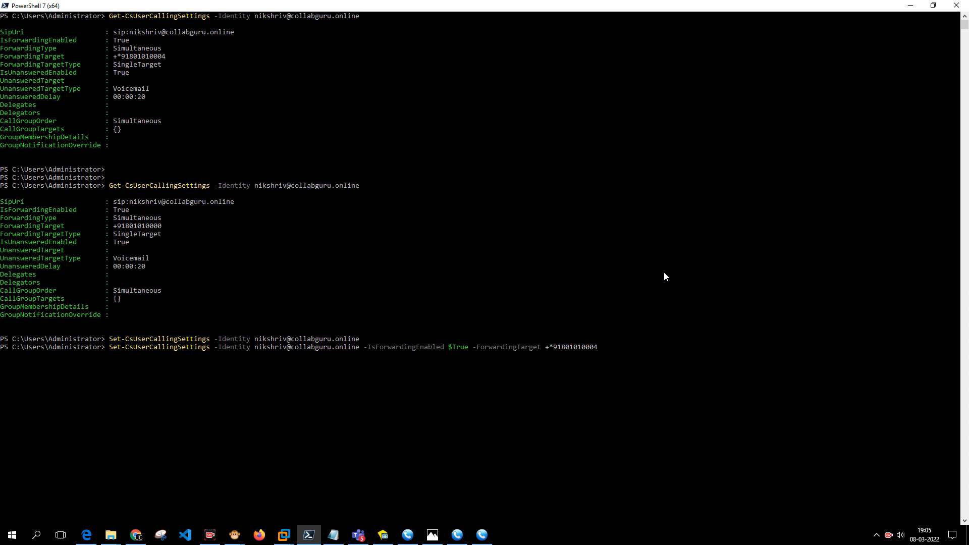
pyautogui.write('forw')
# Trim stray characters and run the Set-CsUserCallingSettings command.
pyautogui.press('BackSpace')
pyautogui.press('BackSpace')
pyautogui.press('BackSpace')
pyautogui.write('Fo')
pyautogui.press('BackSpace')
pyautogui.press('BackSpace')
pyautogui.press('BackSpace')
pyautogui.press('BackSpace')
pyautogui.press('Return')
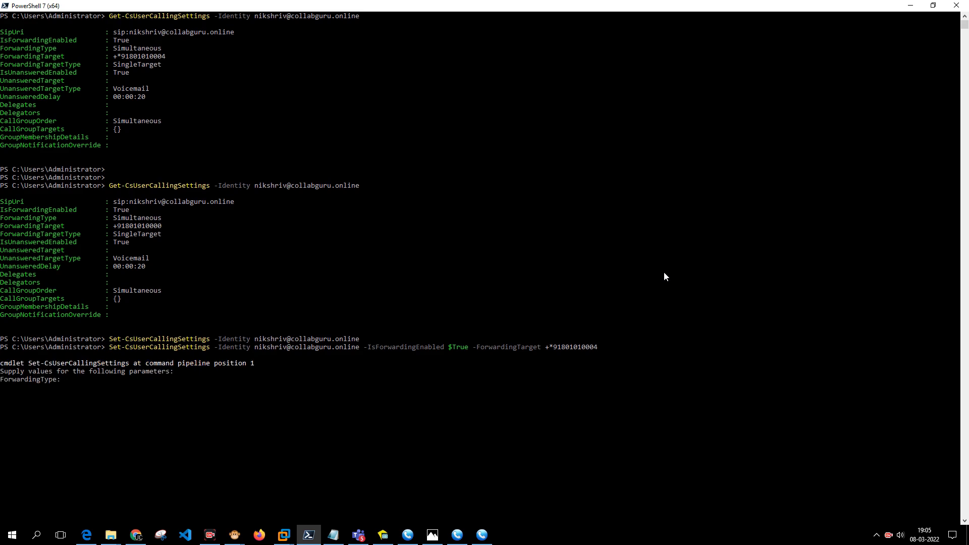
# Answer the prompts with ForwardingType Simultaneous and ForwardingTargetType SingleTarget.
pyautogui.scroll(-2, 664, 277)
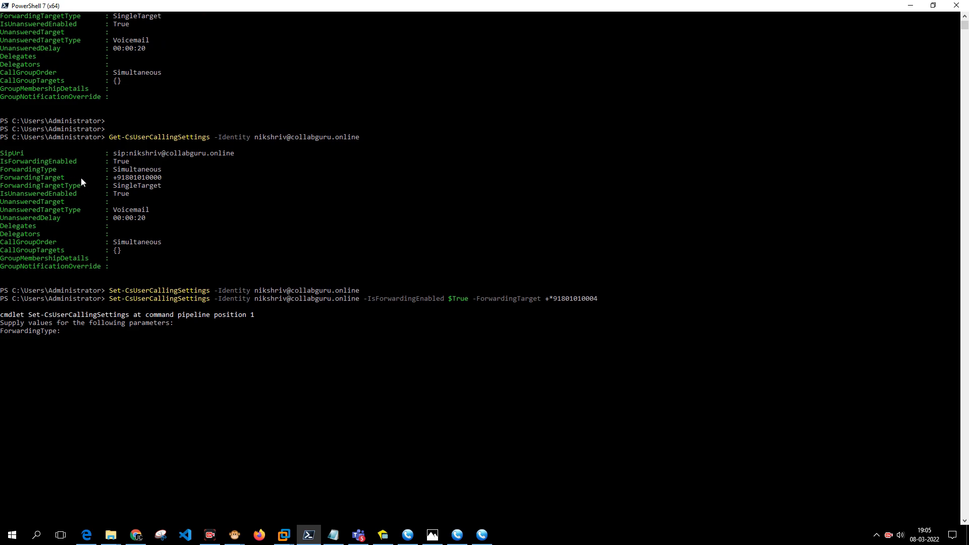
pyautogui.moveTo(114, 170); pyautogui.dragTo(130, 171)
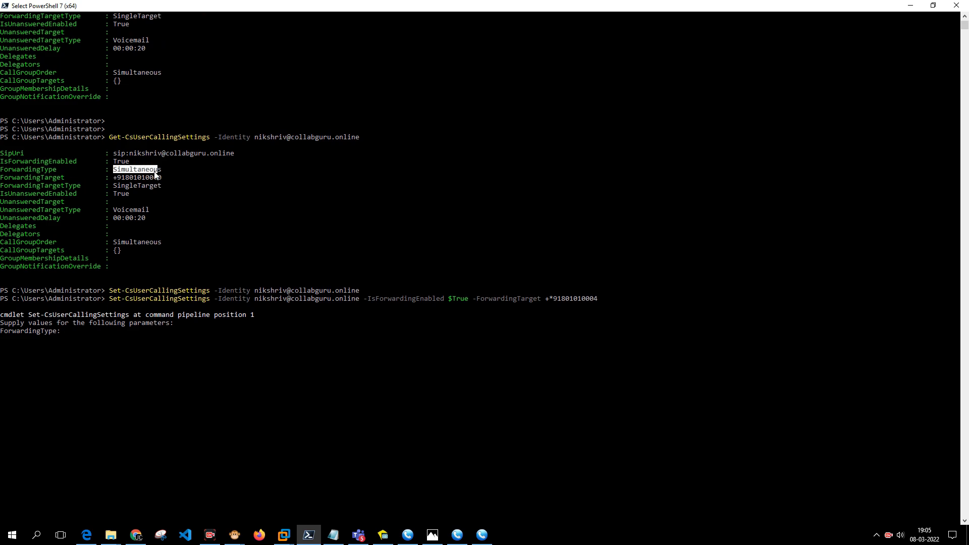
pyautogui.click(123, 299)
pyautogui.write('Si')
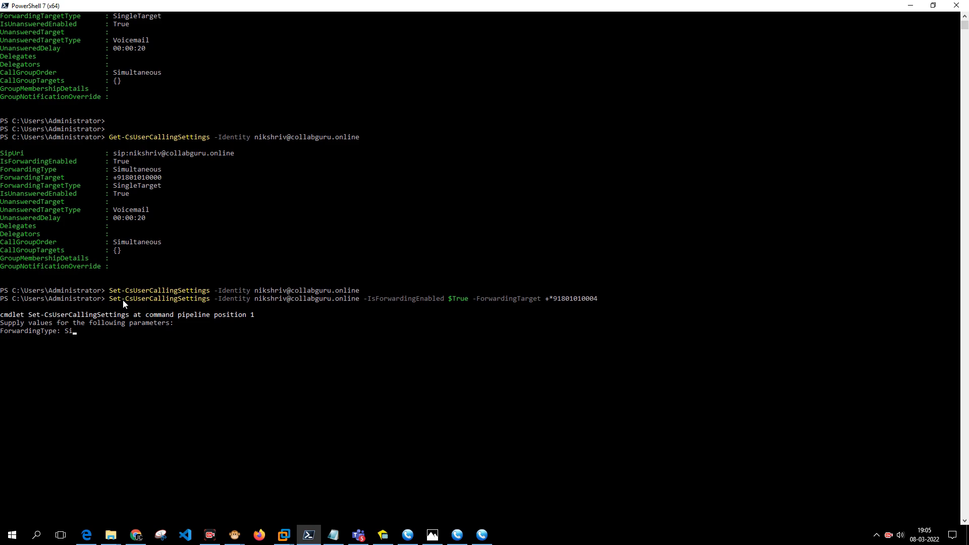
pyautogui.write('multaeneous')
pyautogui.press('Return')
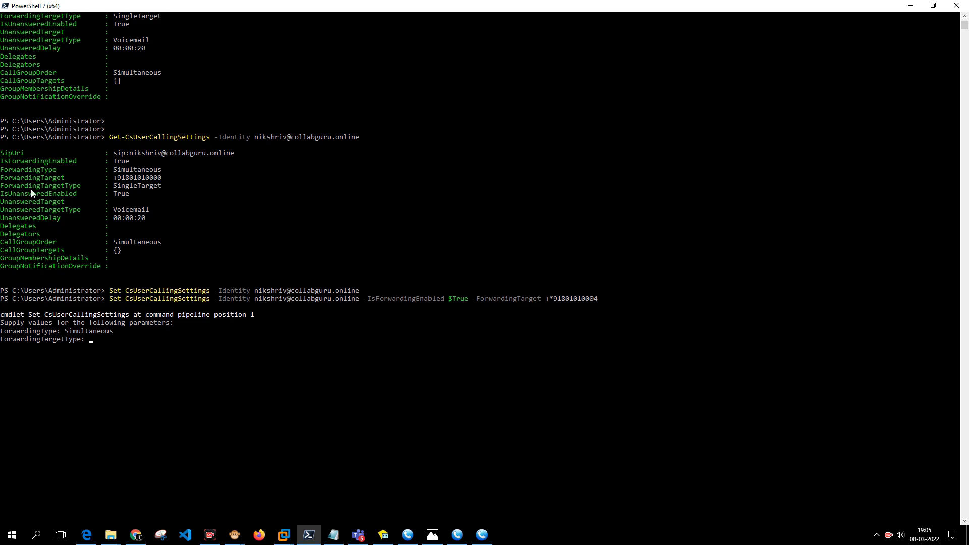
pyautogui.moveTo(114, 186); pyautogui.dragTo(160, 187)
pyautogui.rightClick(134, 219)
pyautogui.rightClick(134, 219)
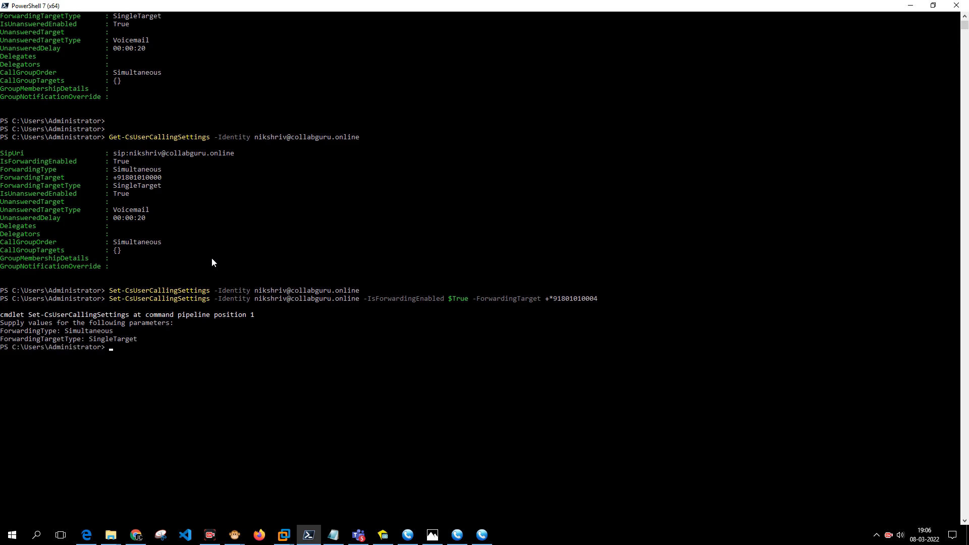
pyautogui.press('Up')
pyautogui.press('Up')
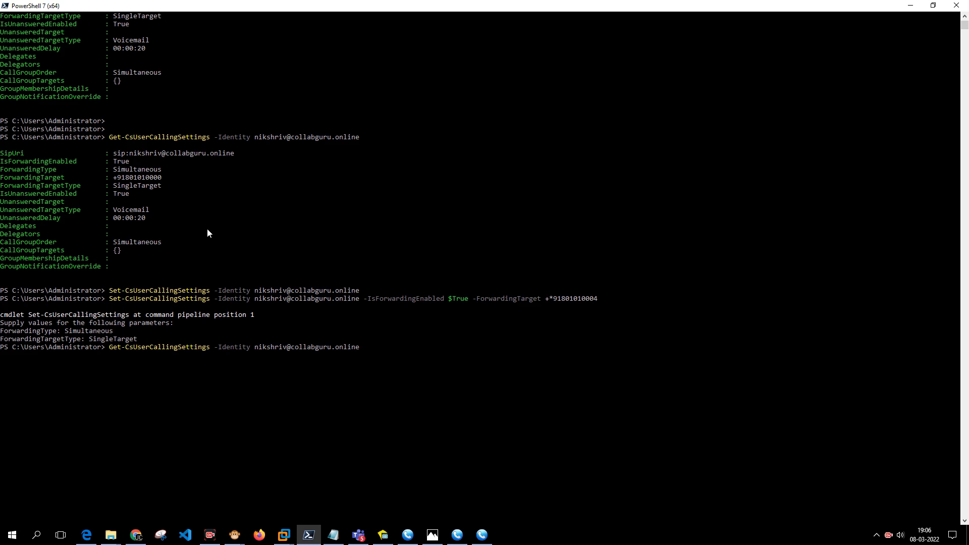
pyautogui.moveTo(114, 178)
pyautogui.mouseDown()
pyautogui.moveTo(162, 179)
pyautogui.moveTo(117, 179)
pyautogui.mouseUp()
pyautogui.press('Return')
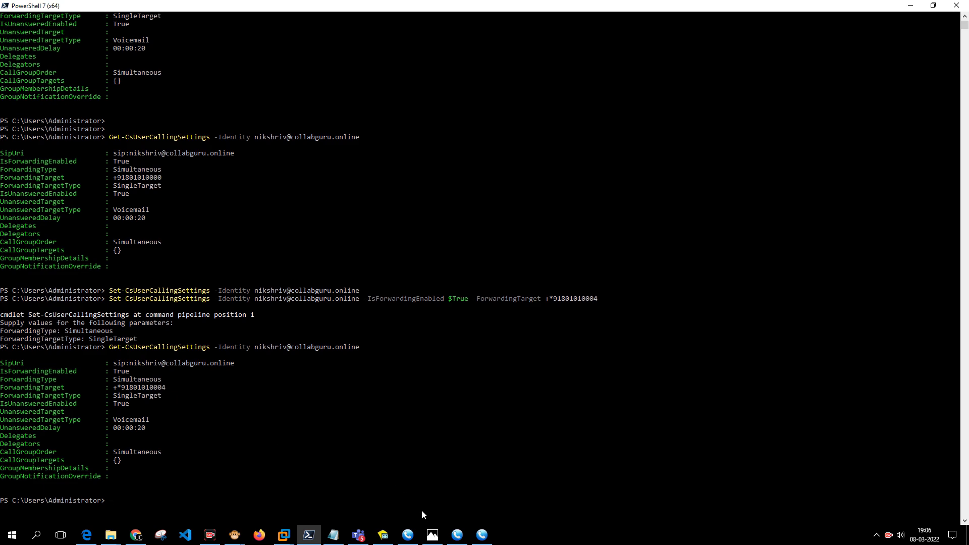
pyautogui.click(358, 534)
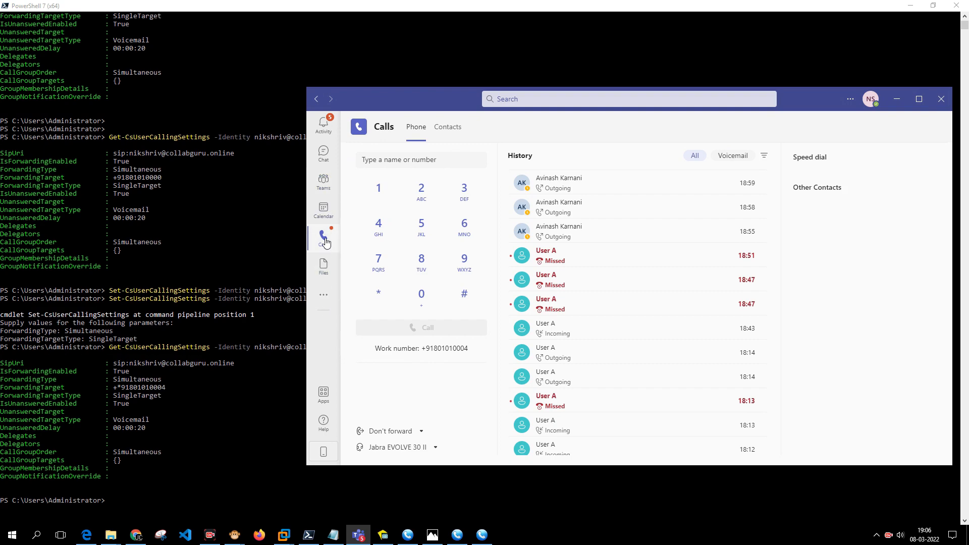
pyautogui.click(412, 430)
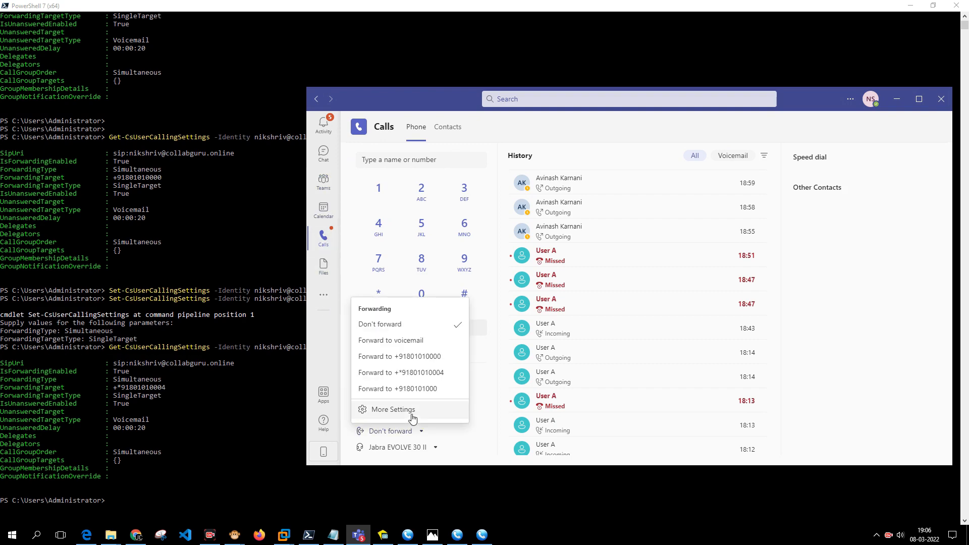
pyautogui.click(412, 418)
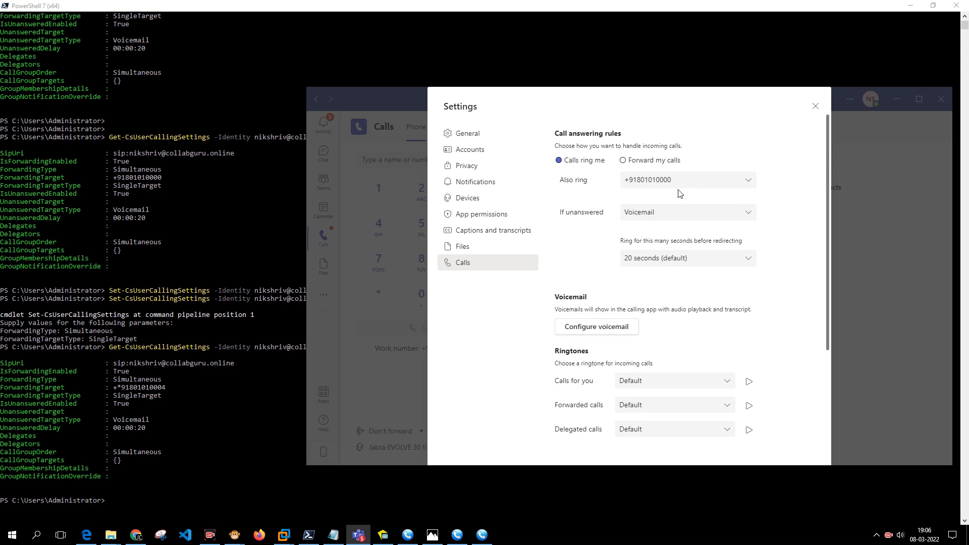
pyautogui.click(815, 106)
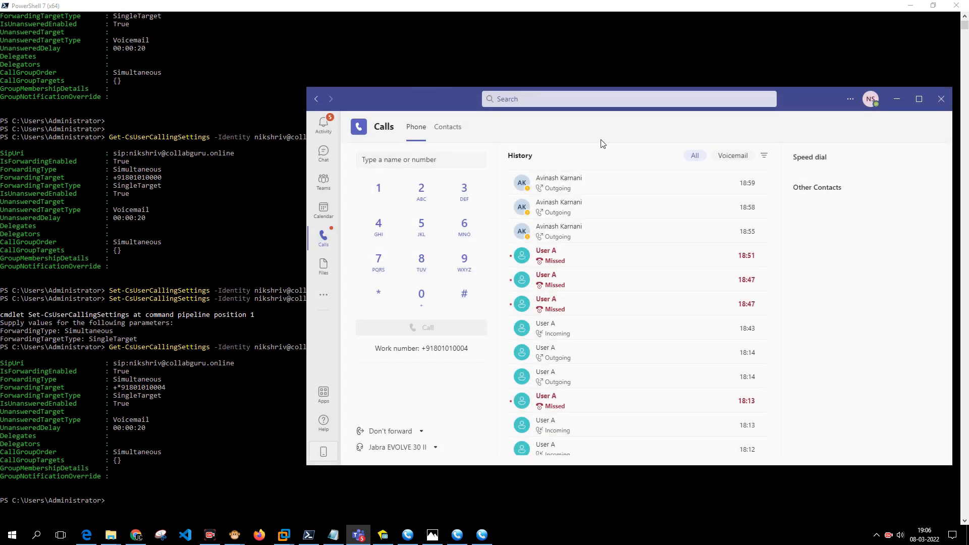
pyautogui.click(324, 181)
pyautogui.click(323, 237)
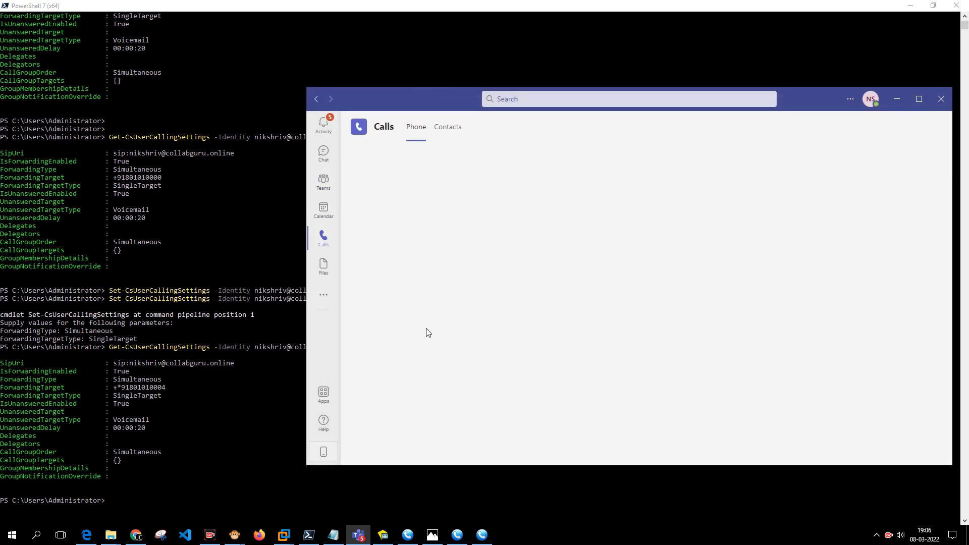
pyautogui.click(453, 431)
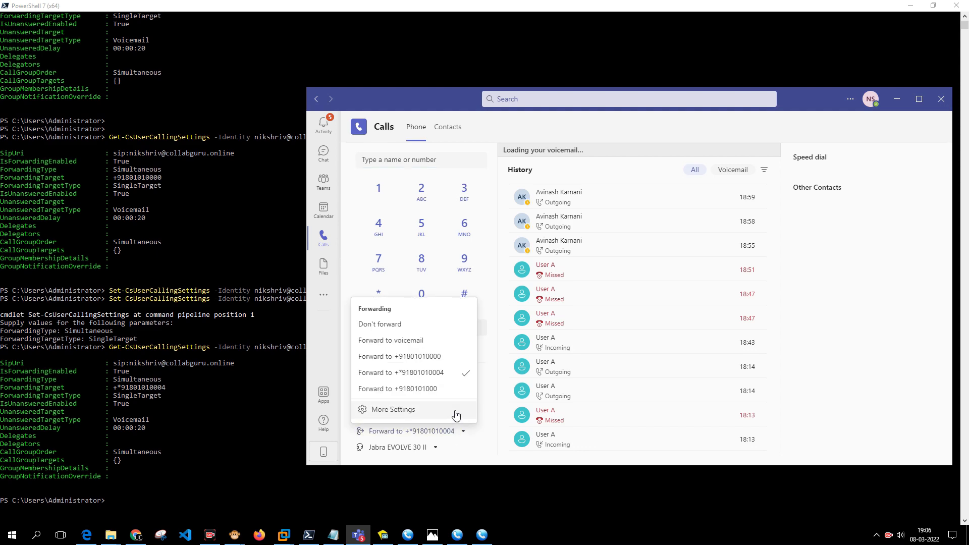
pyautogui.click(455, 415)
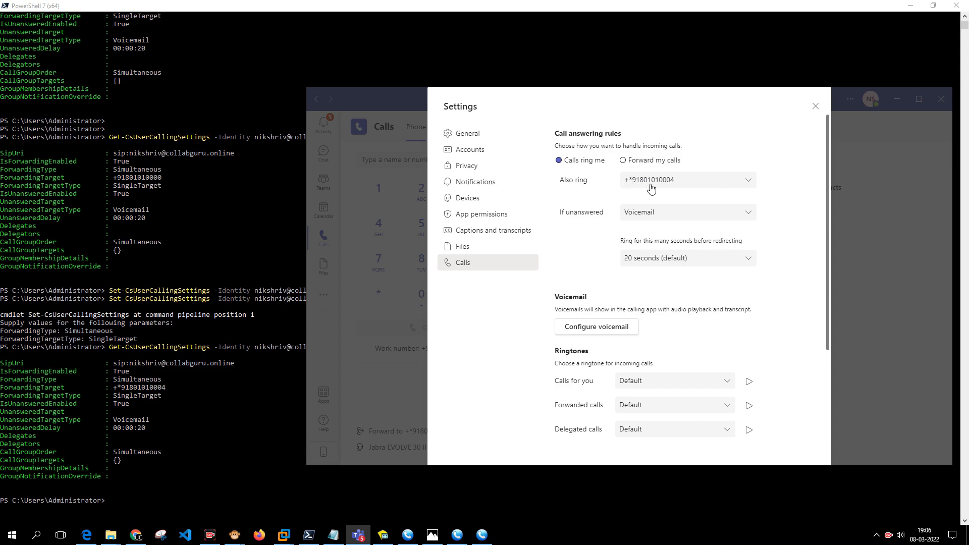
pyautogui.click(815, 106)
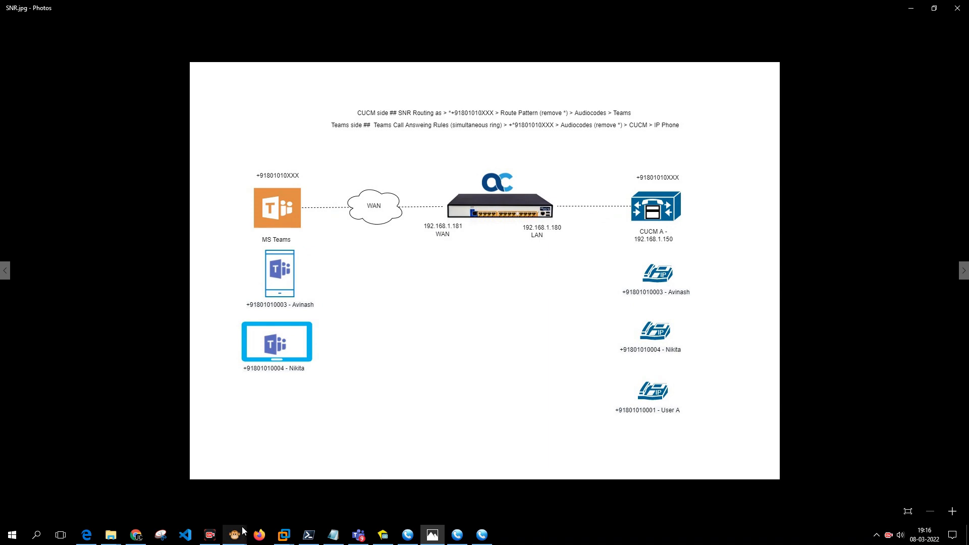
# Bring the Syslog Viewer's SIP Flow Diagram window to the front.
pyautogui.moveTo(242, 530)
pyautogui.click(283, 484)
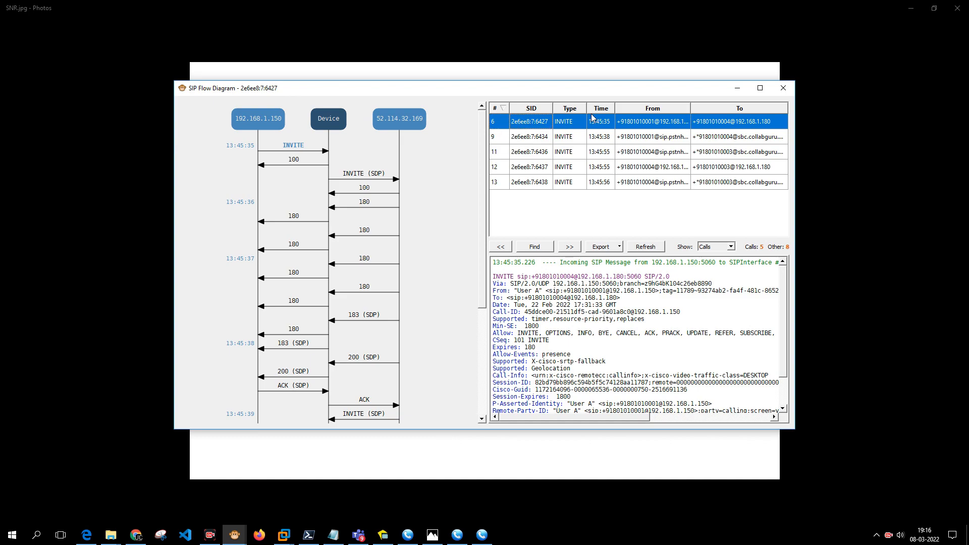
# Inspect SIP flows of calls 6434, 6436, 6437, 6438 and 6427, returning to 2e6ee8:7:6436.
pyautogui.click(531, 137)
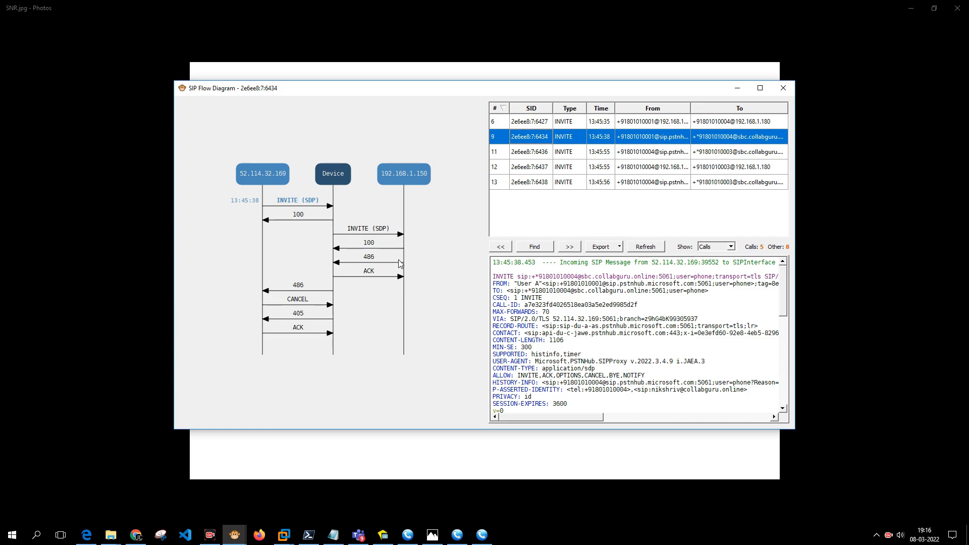
pyautogui.click(536, 157)
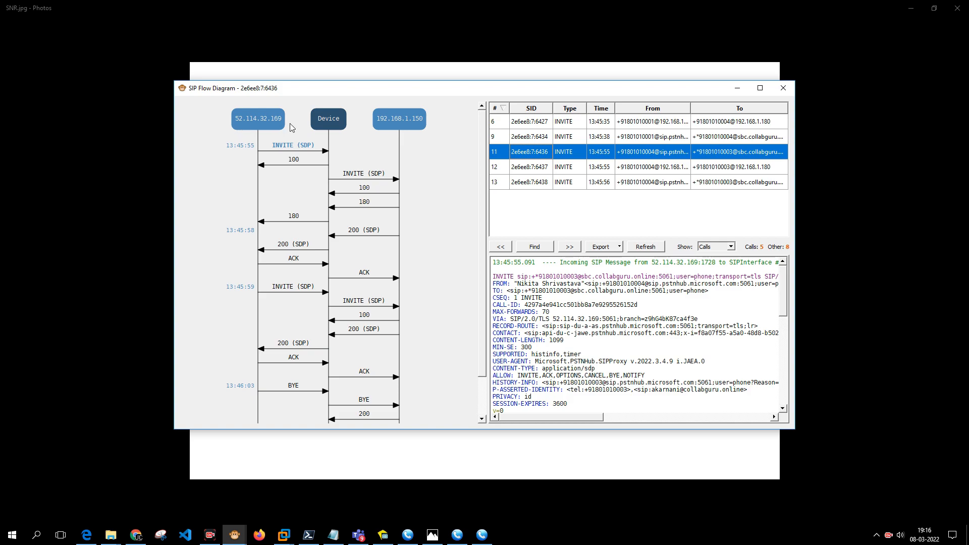
pyautogui.click(495, 168)
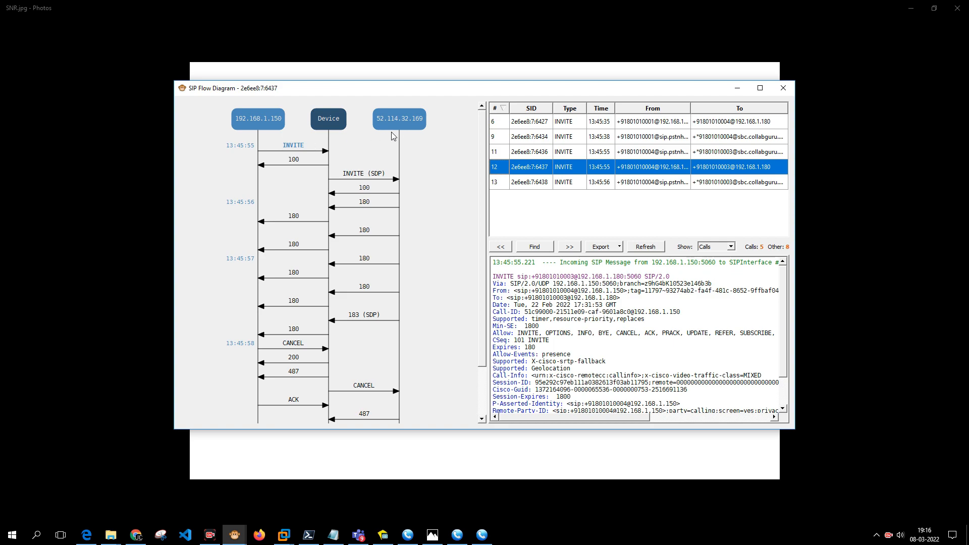
pyautogui.click(533, 186)
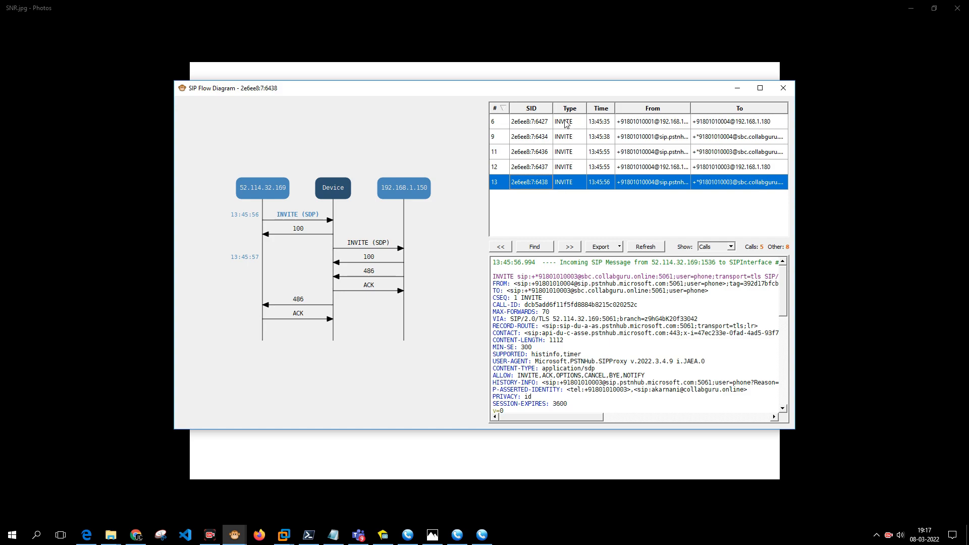
pyautogui.click(544, 123)
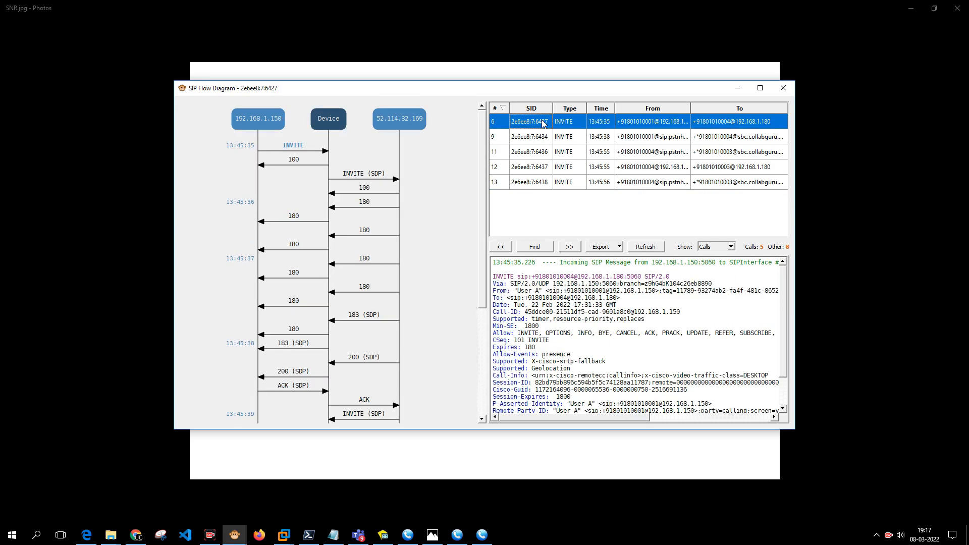
pyautogui.click(539, 156)
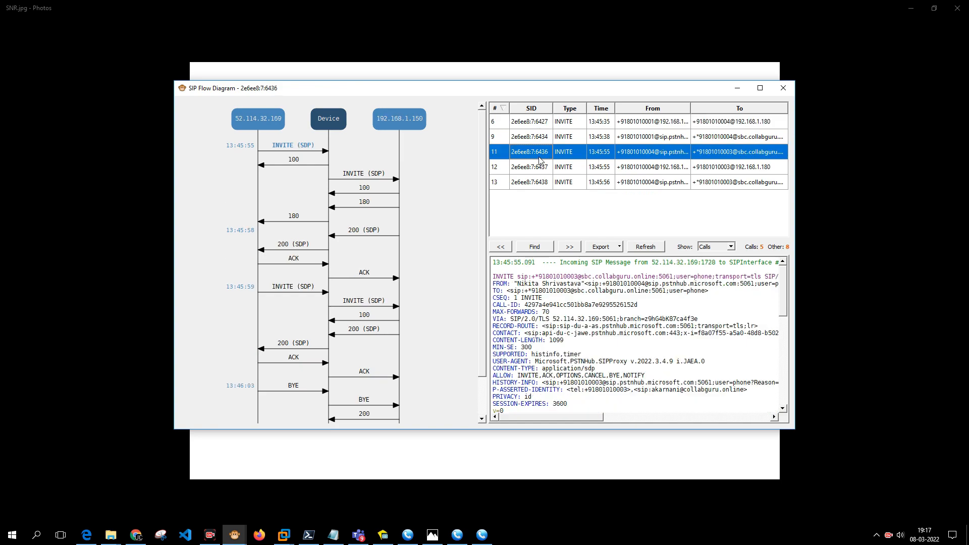